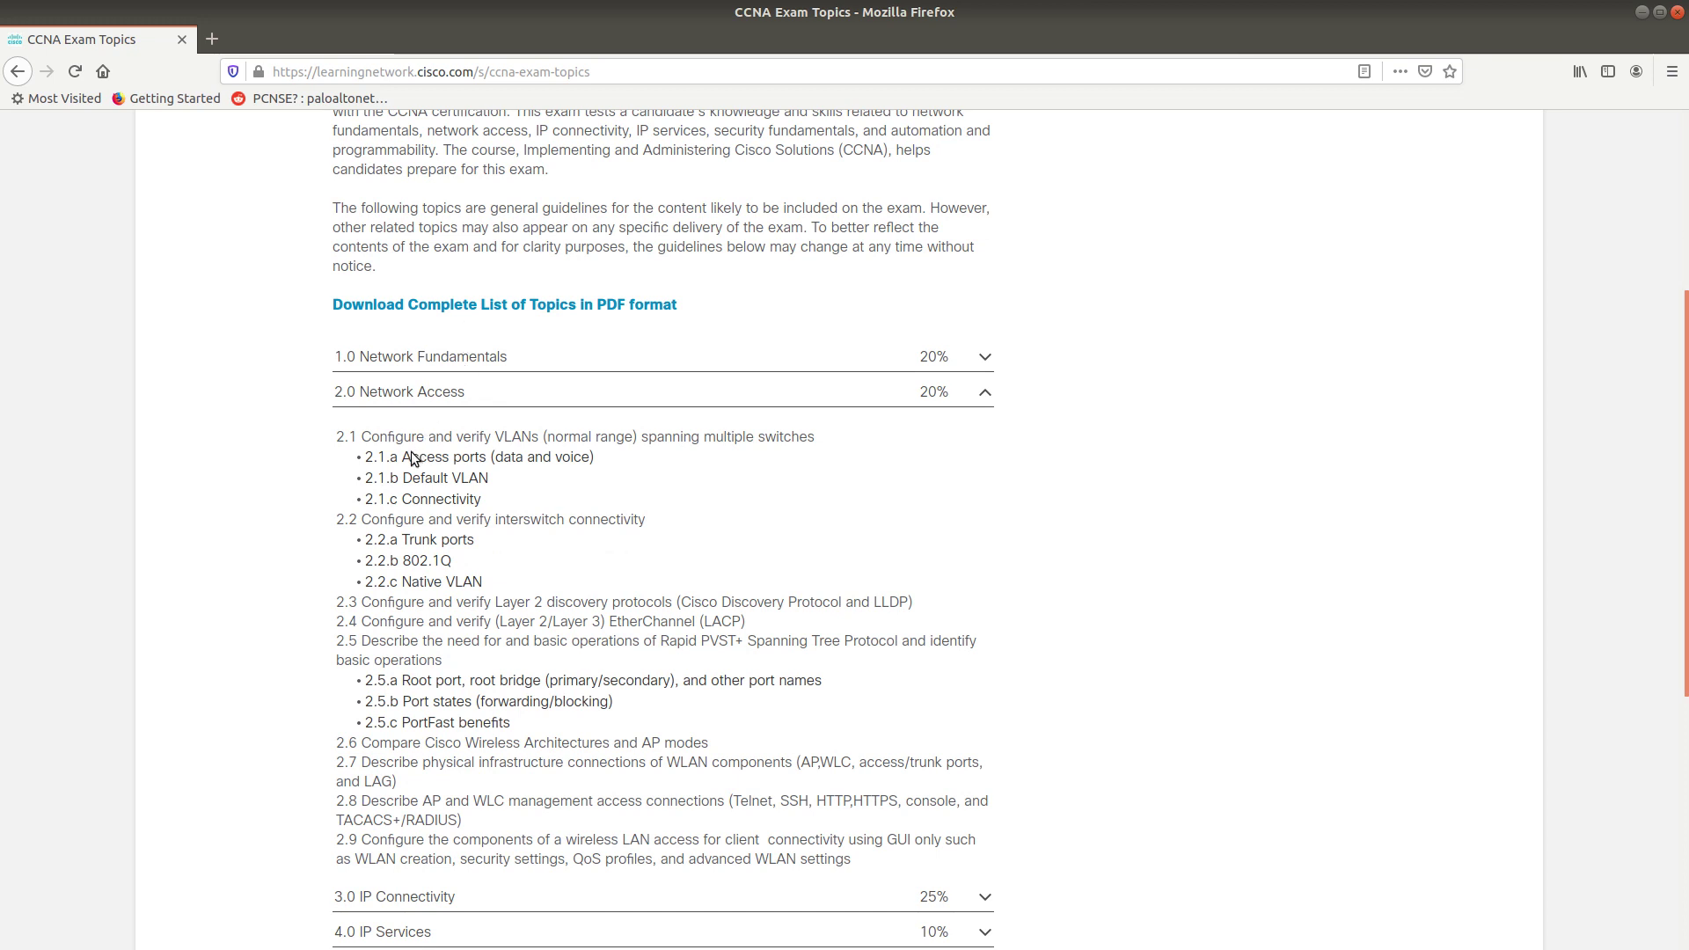
Highlight the 2.1 VLAN topic and 'data and voice' in 2.1.a, then minimize Firefox.
left_click_drag(362, 437, 641, 436)
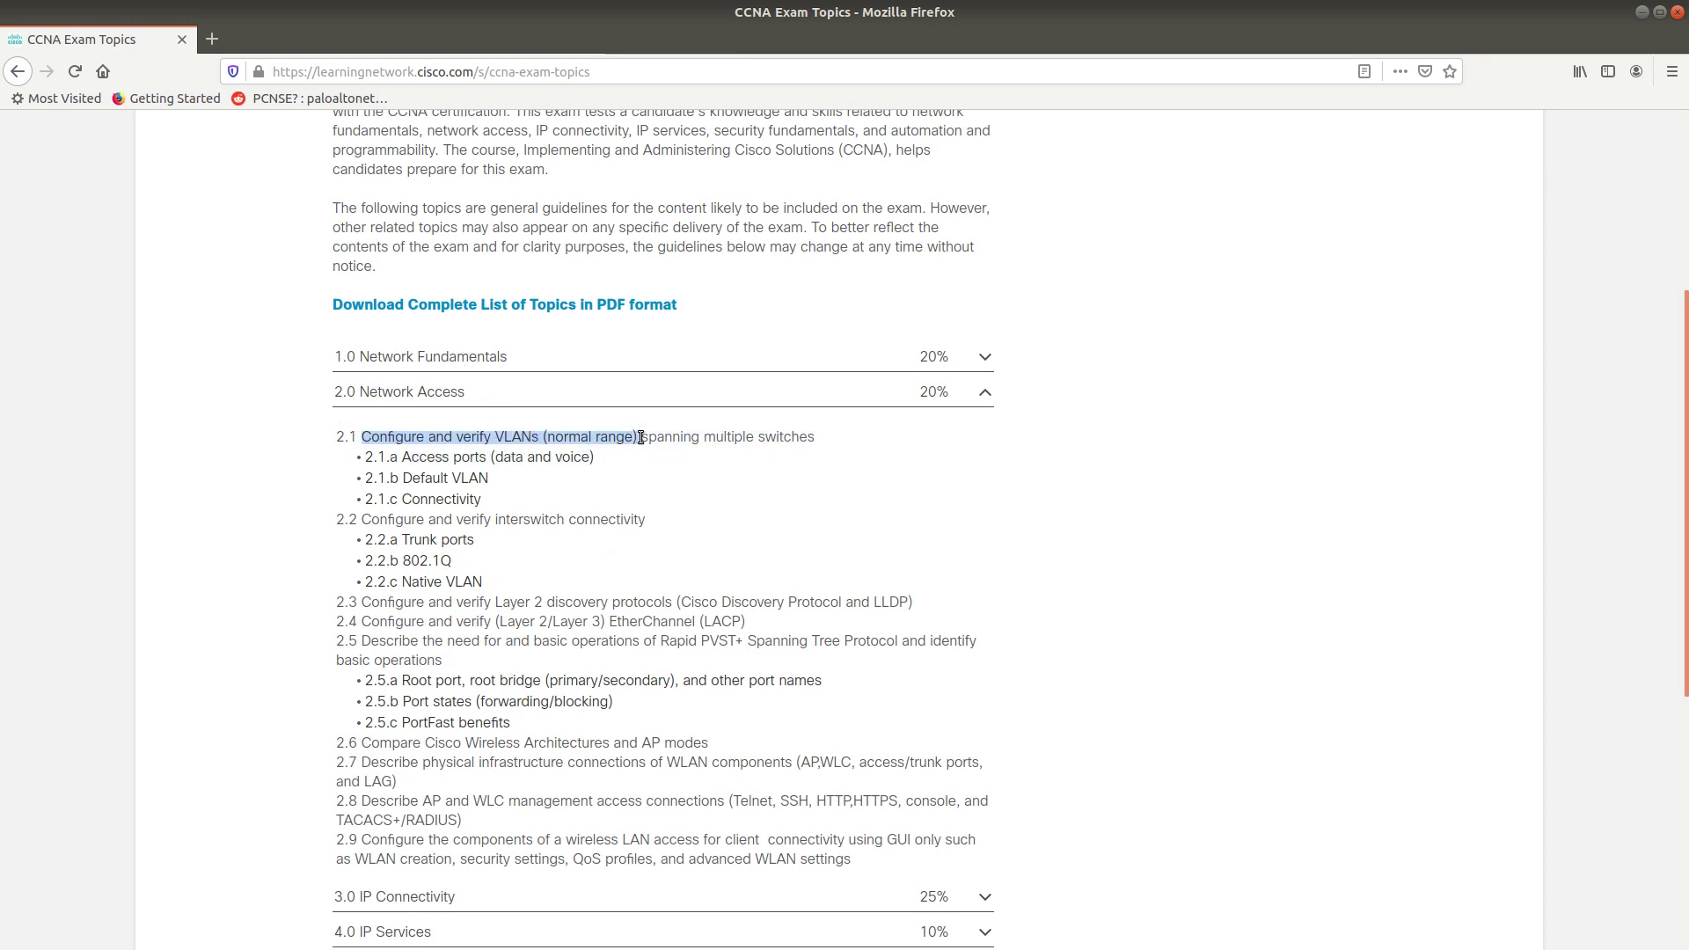
left_click_drag(407, 455, 585, 471)
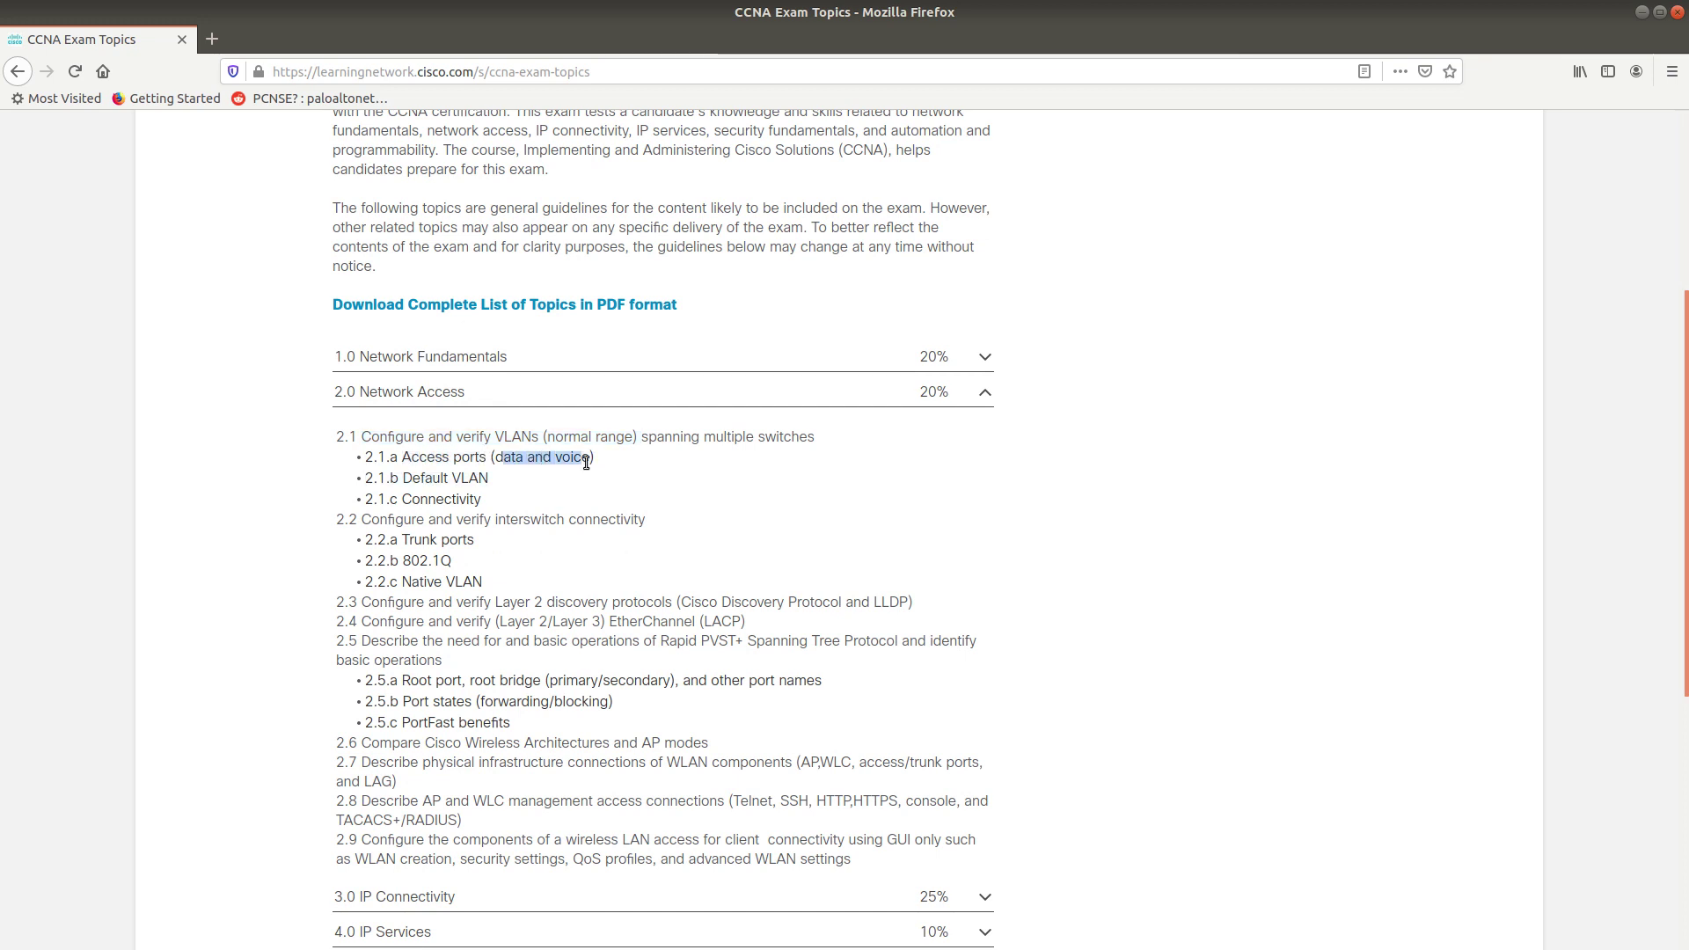
left_click_drag(587, 460, 494, 456)
left_click(1641, 14)
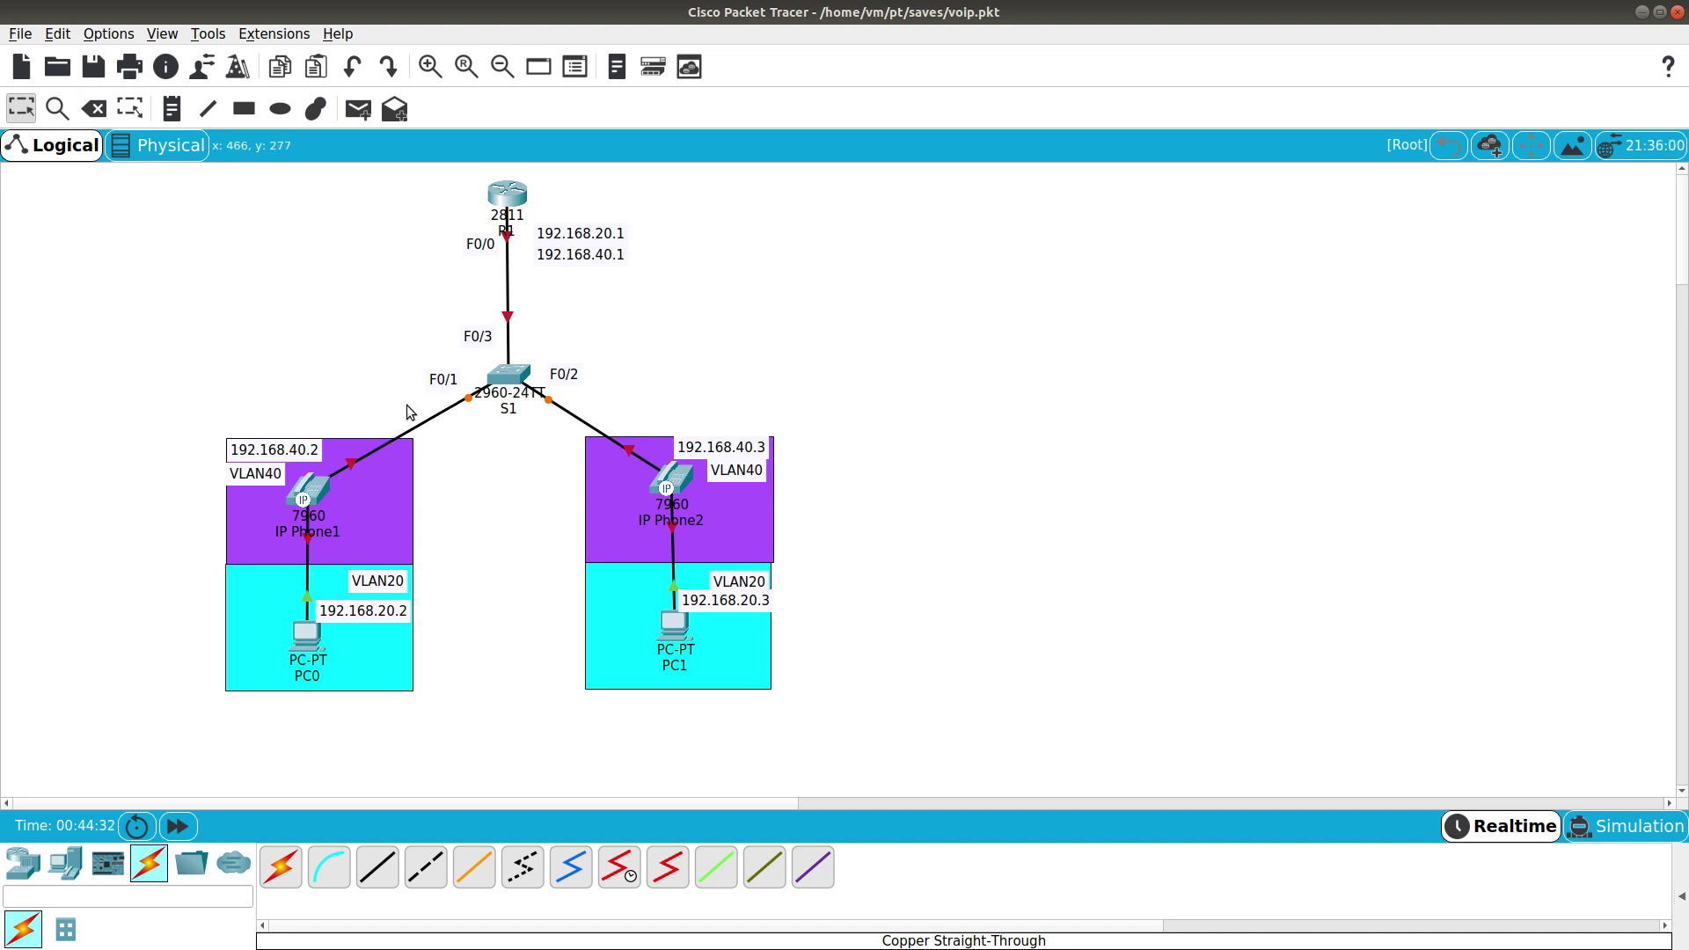
Select topology labels, browse the router models, and open switch S1's CLI console.
left_click_drag(401, 395, 469, 427)
left_click_drag(645, 286, 582, 202)
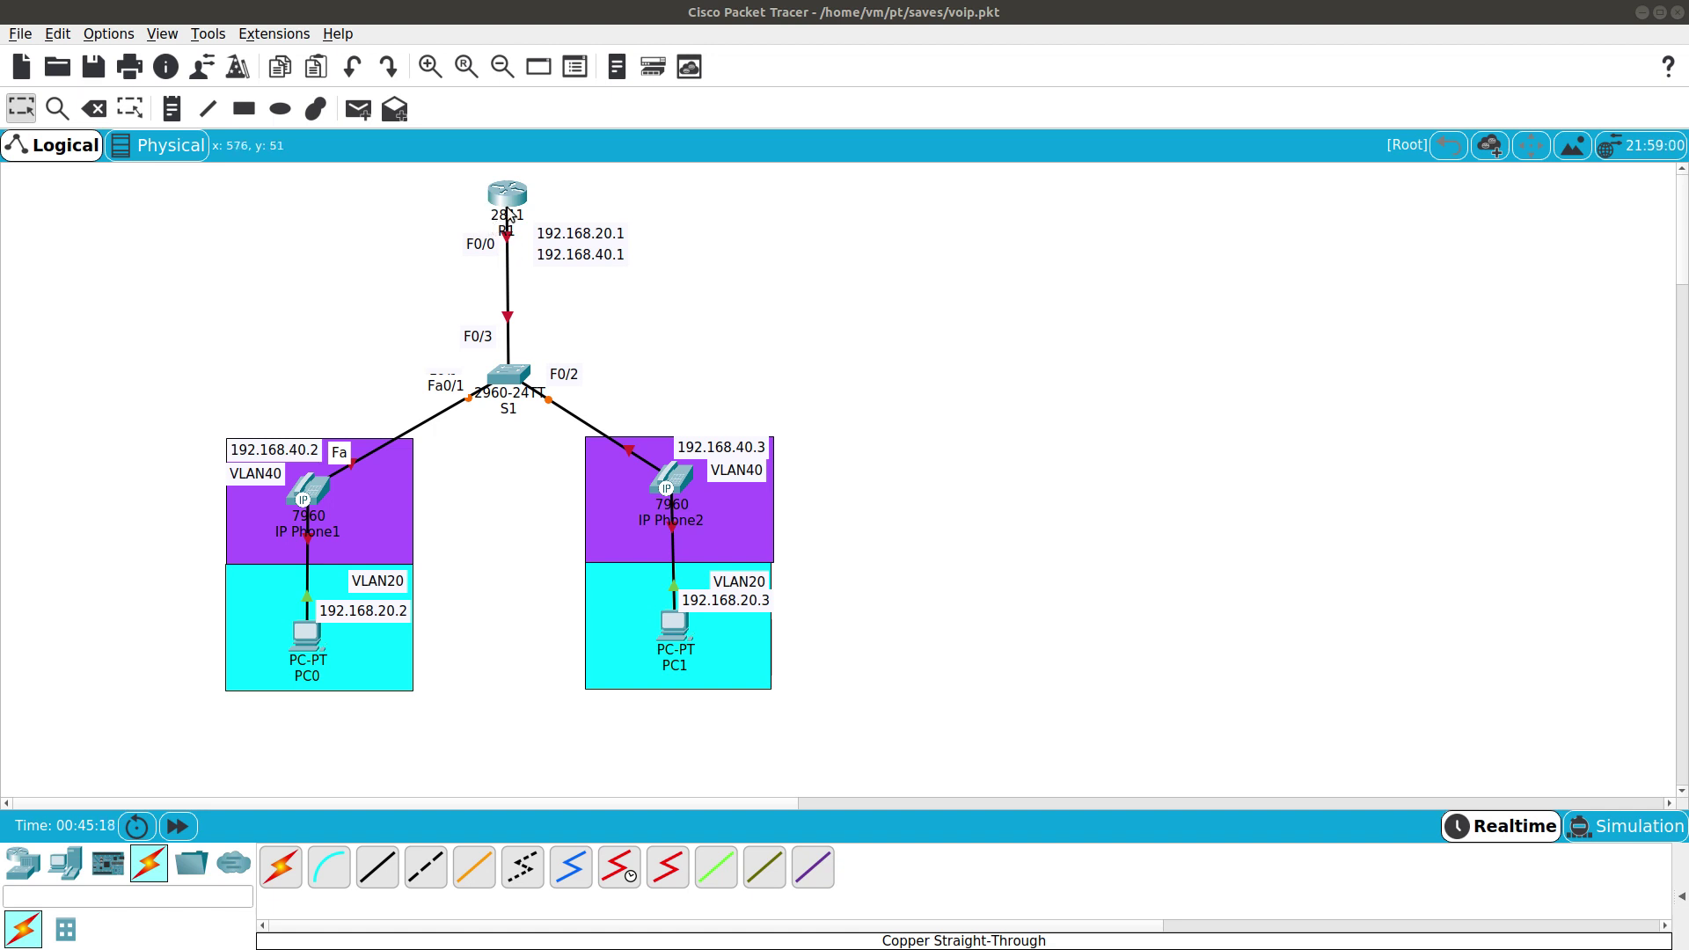
left_click(66, 863)
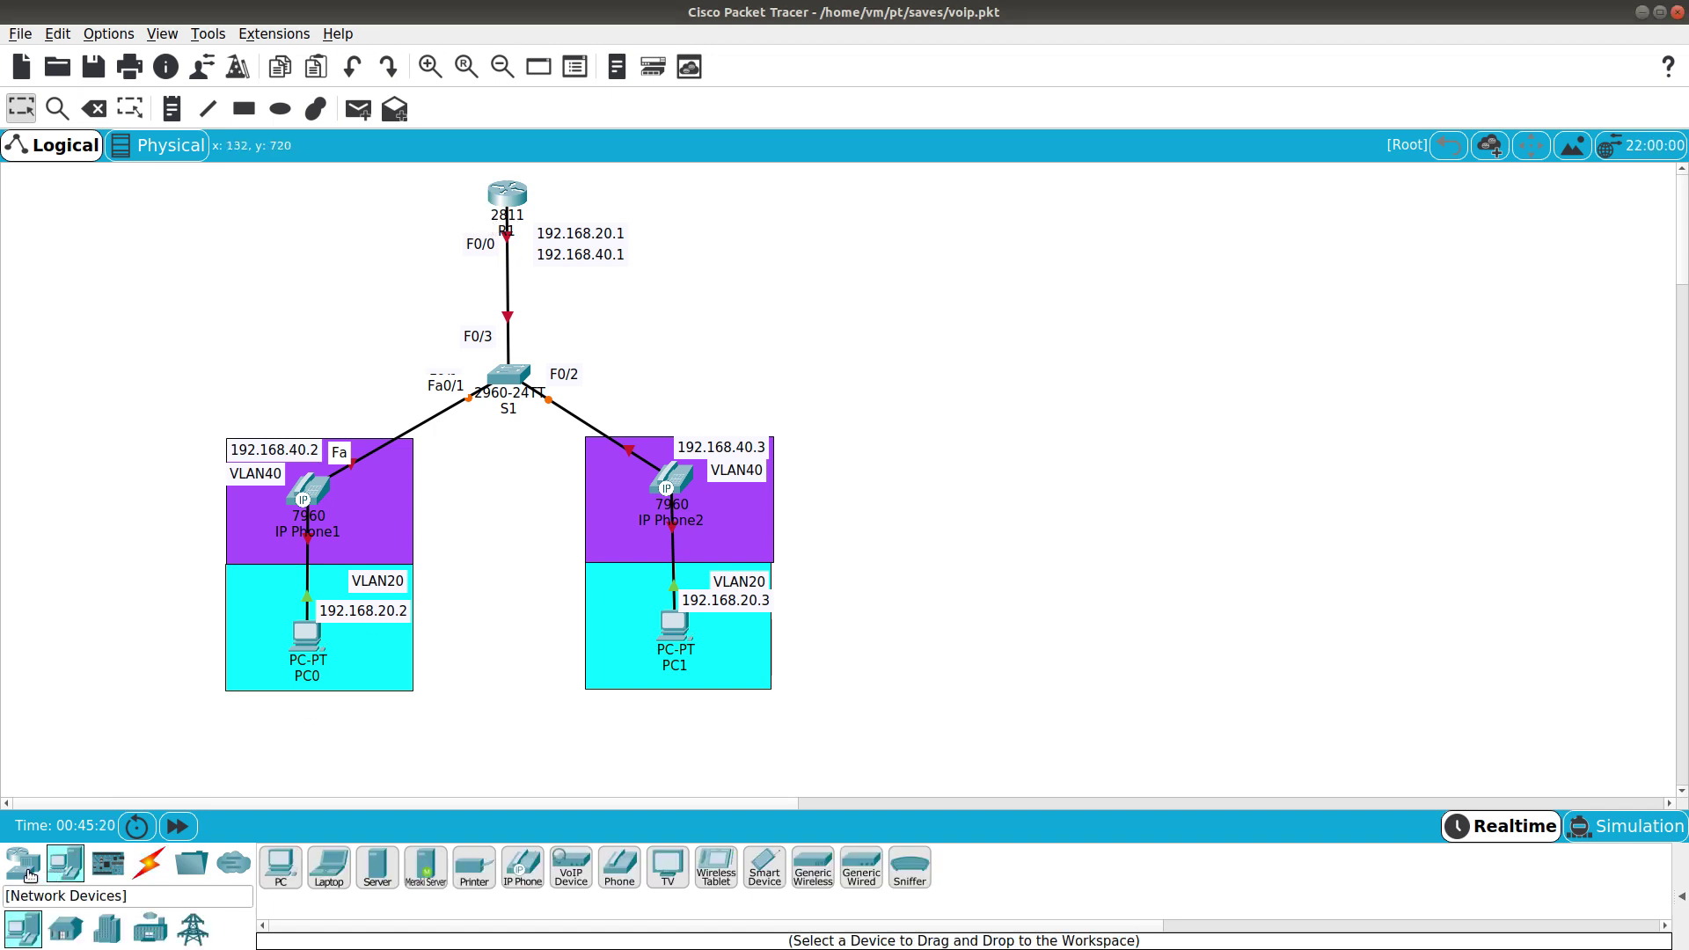
left_click(22, 863)
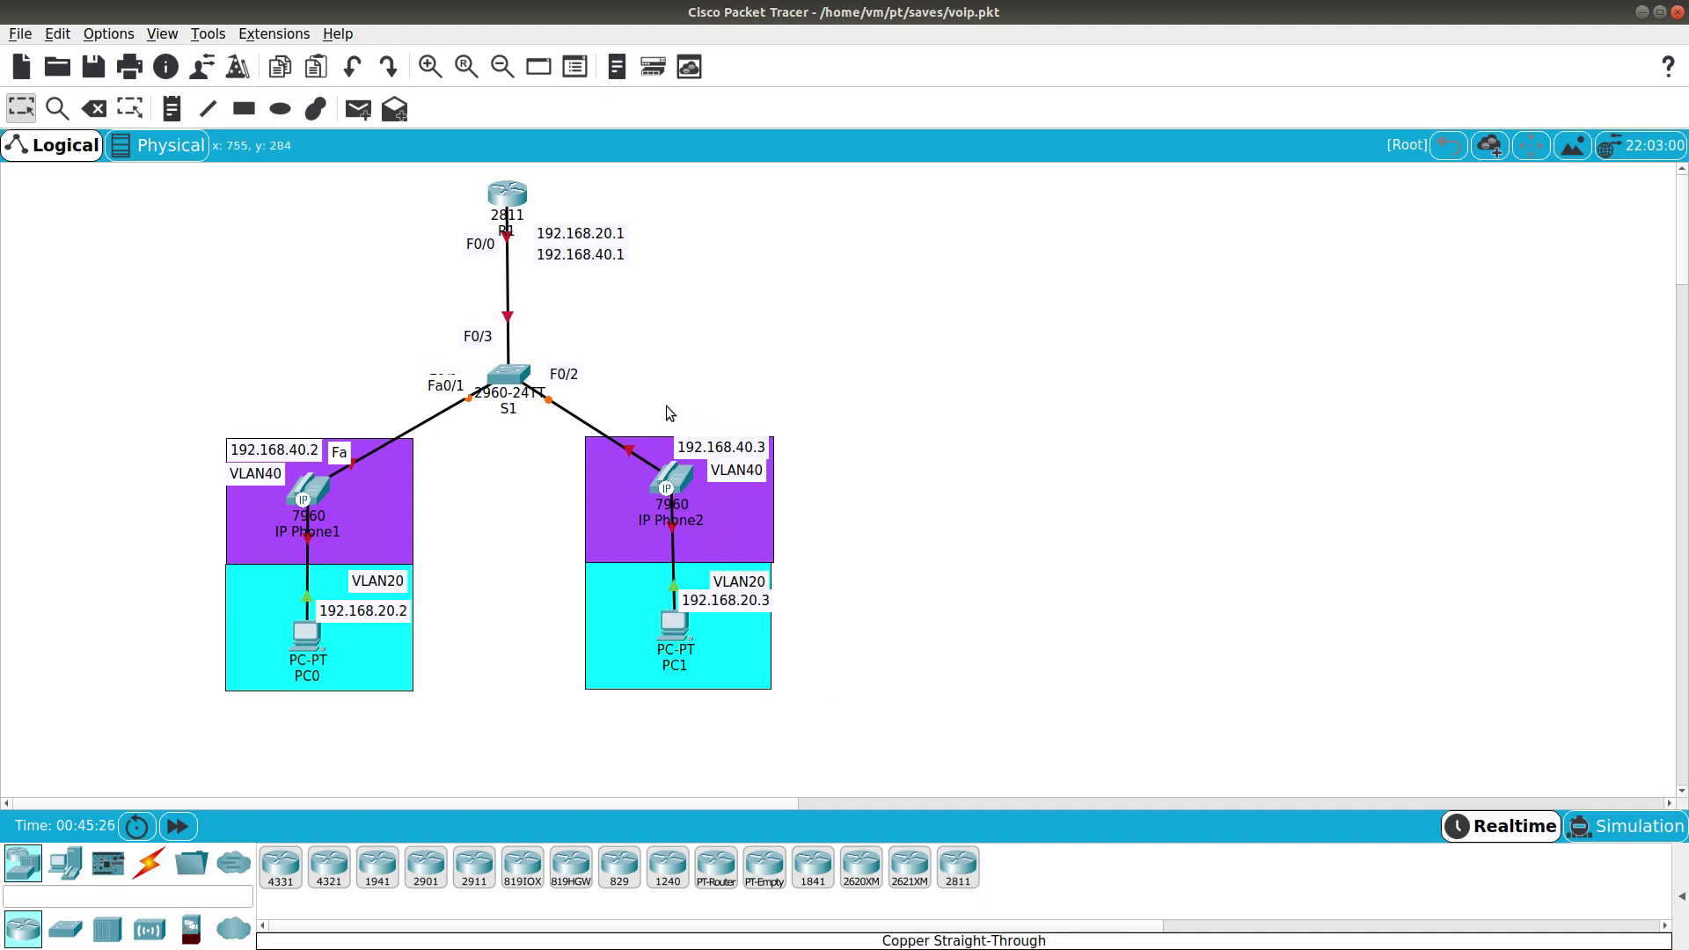
left_click(511, 379)
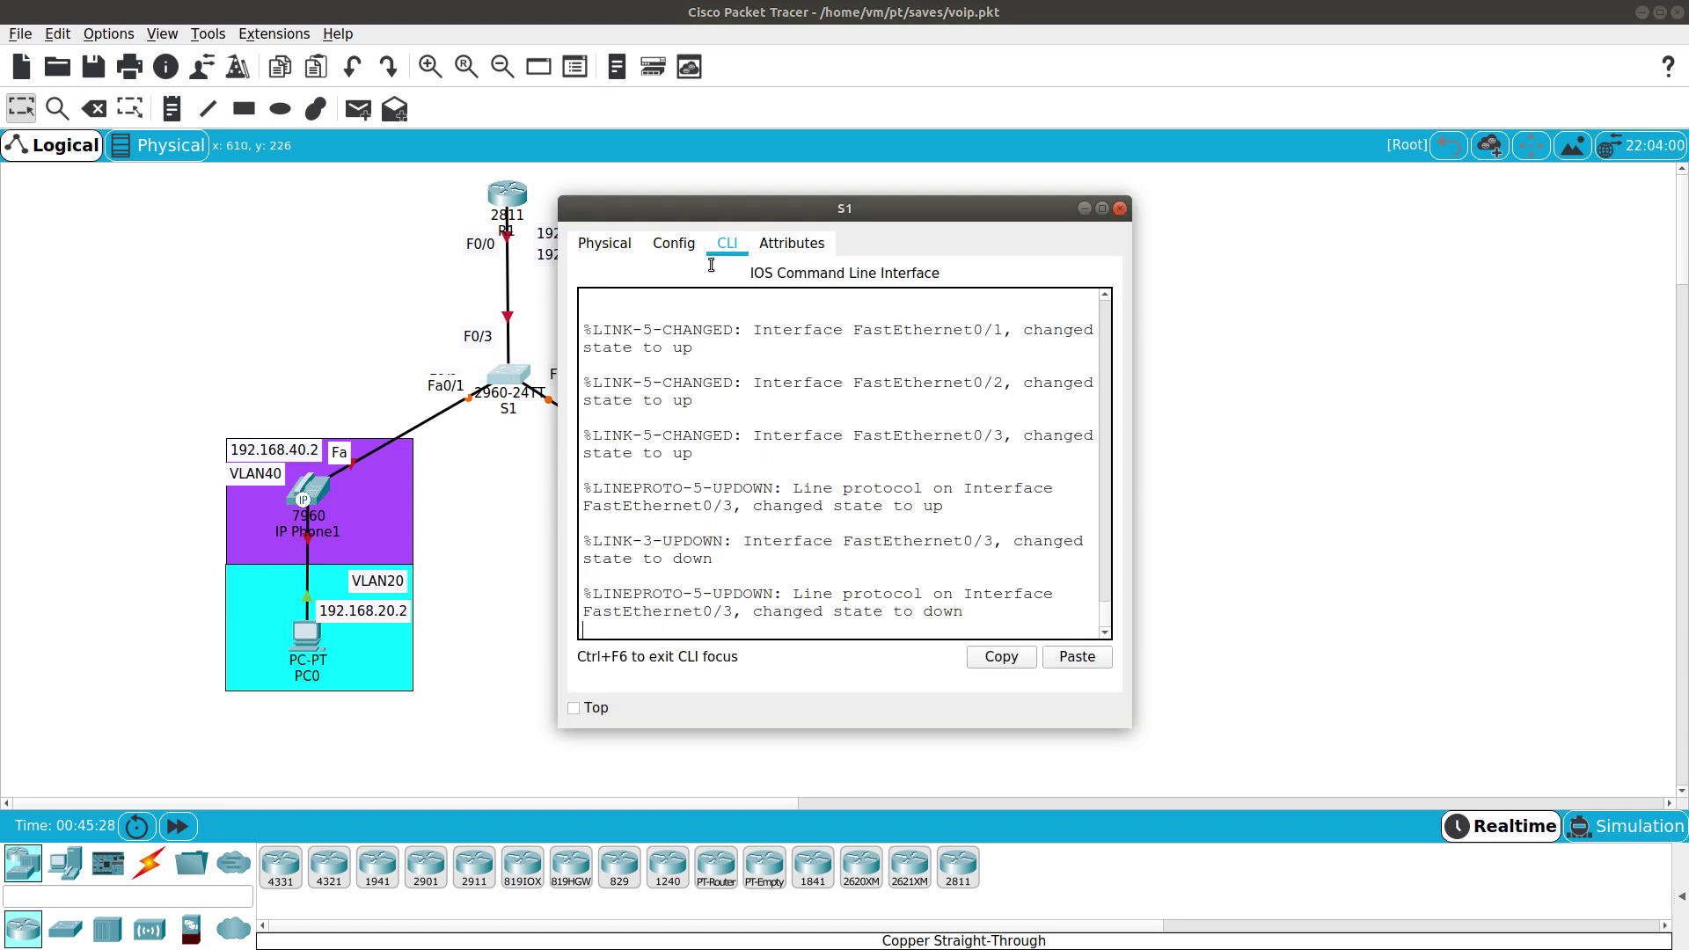
Reopen S1's console and enter privileged and global configuration mode with en and config t.
left_click_drag(785, 207, 1108, 120)
left_click(1445, 118)
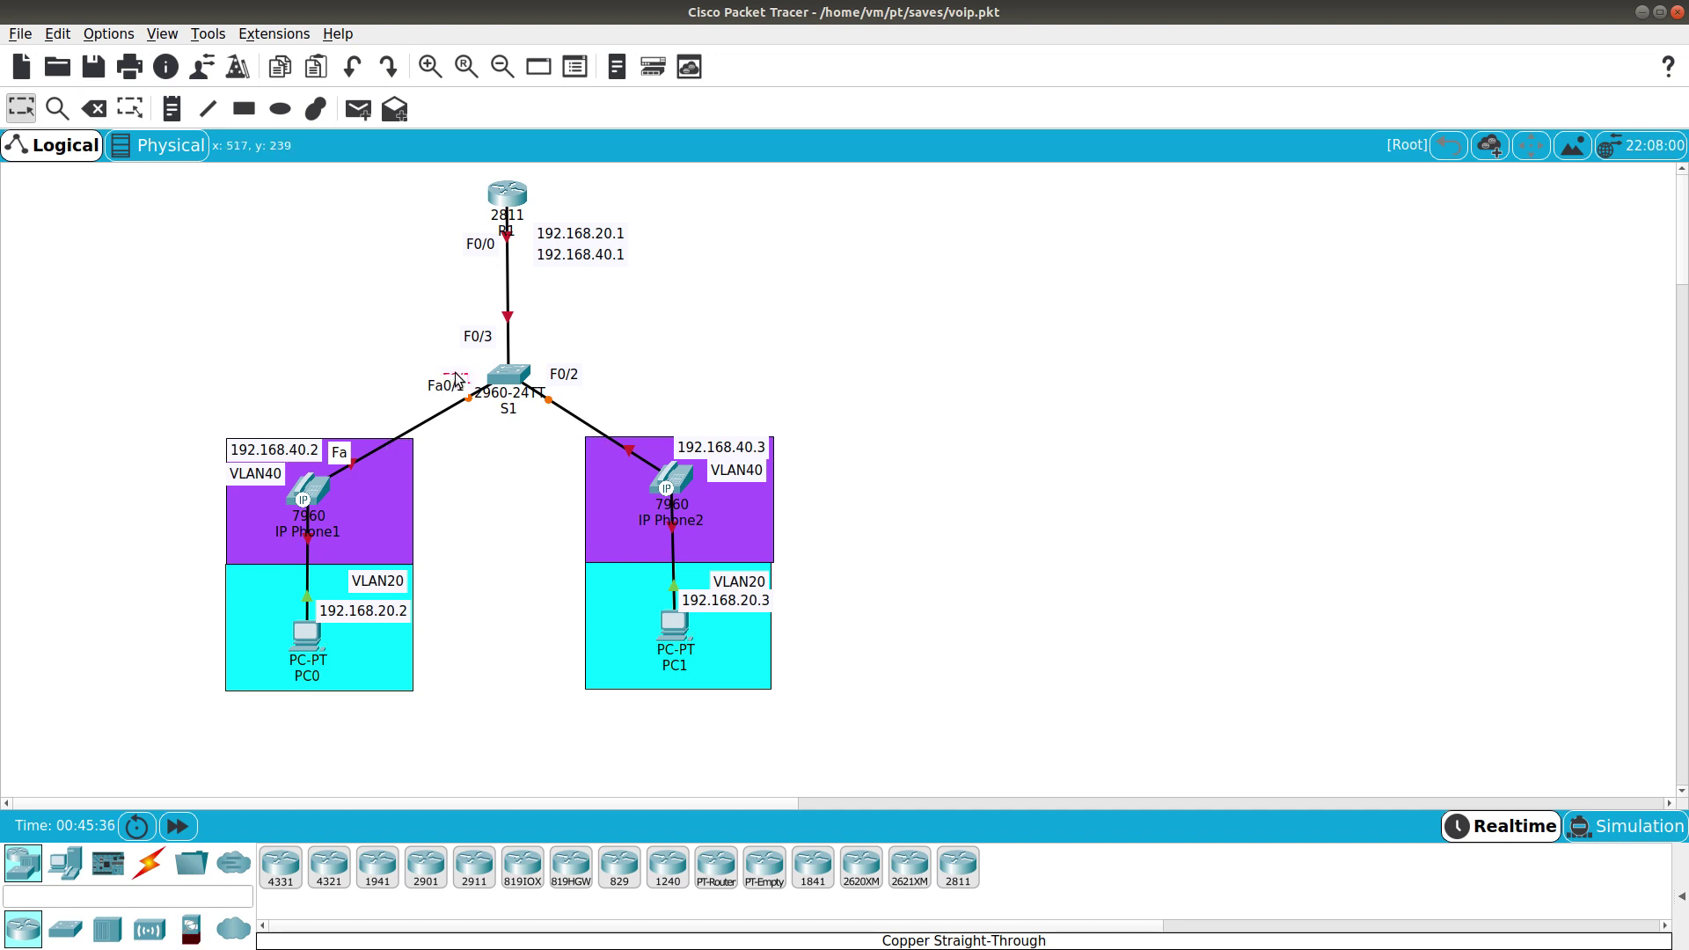
left_click(508, 377)
key("Return")
key("Return")
key("Return")
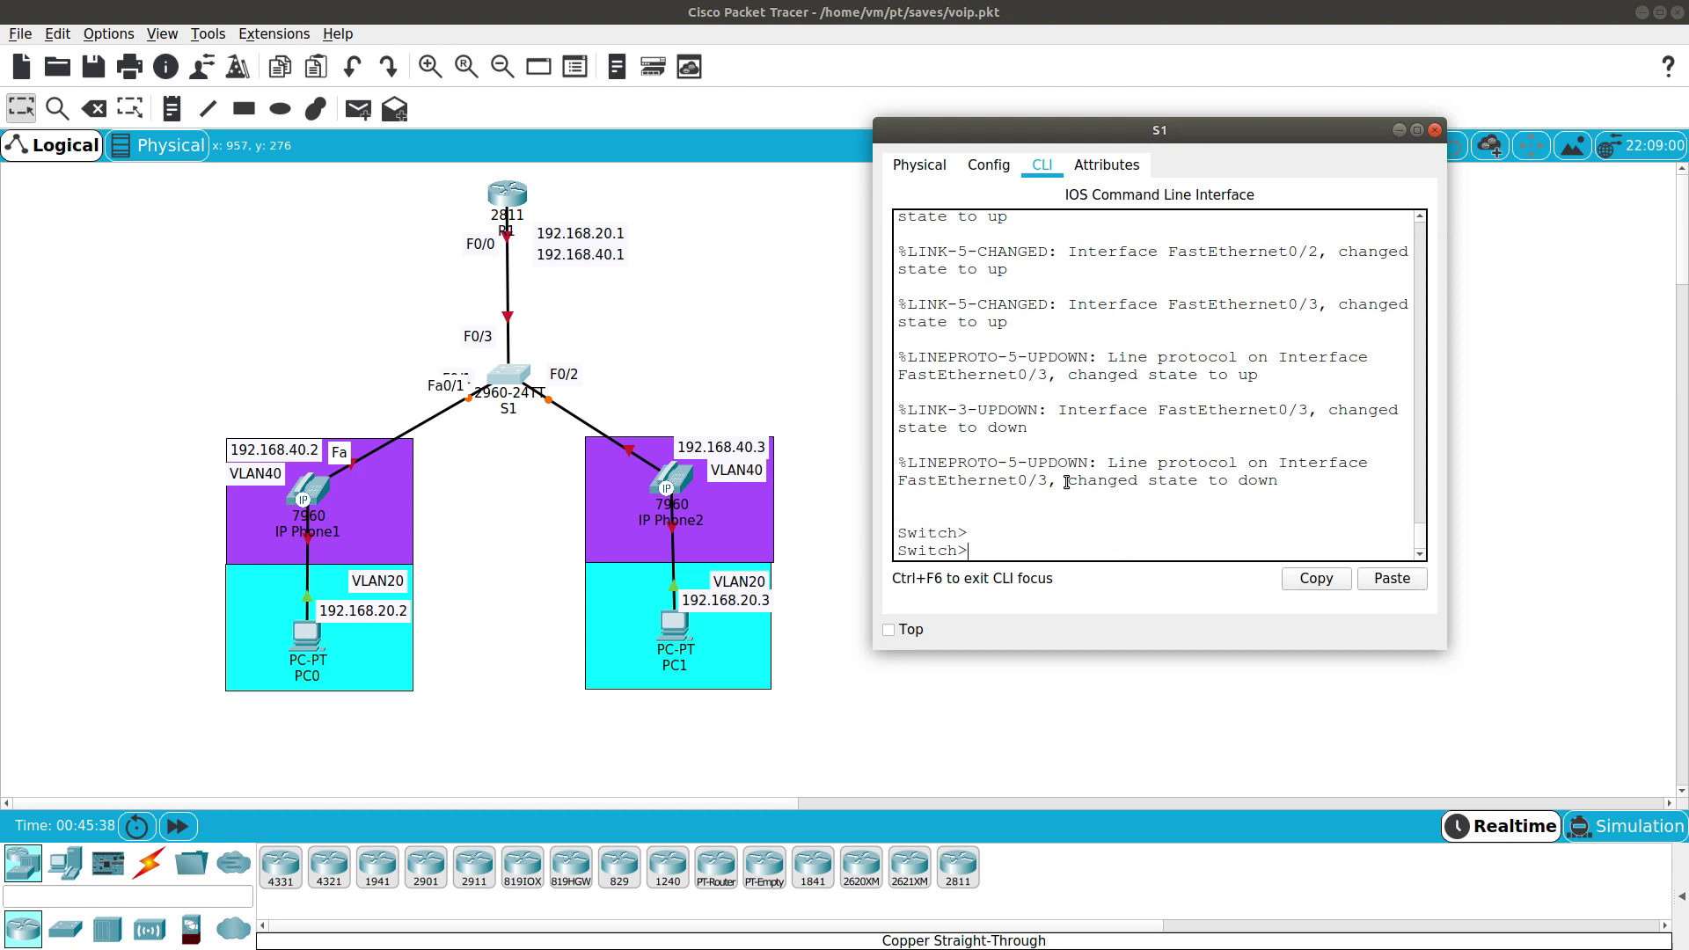
type("en")
key("Return")
type("config t")
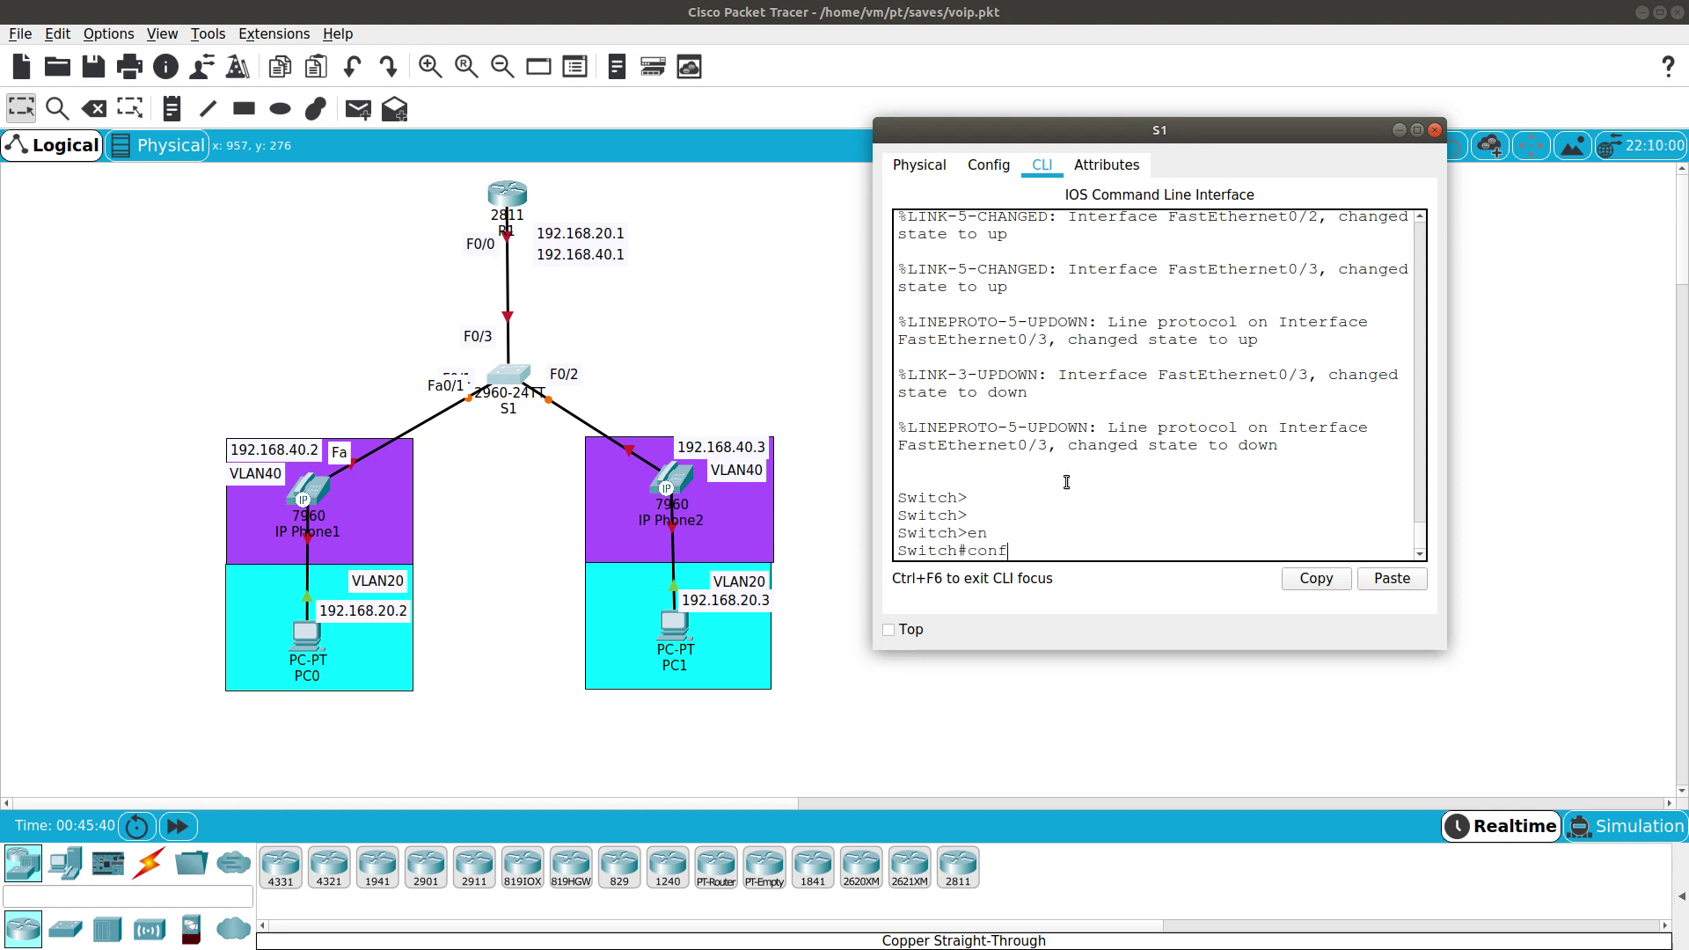
key("Return")
key("Return")
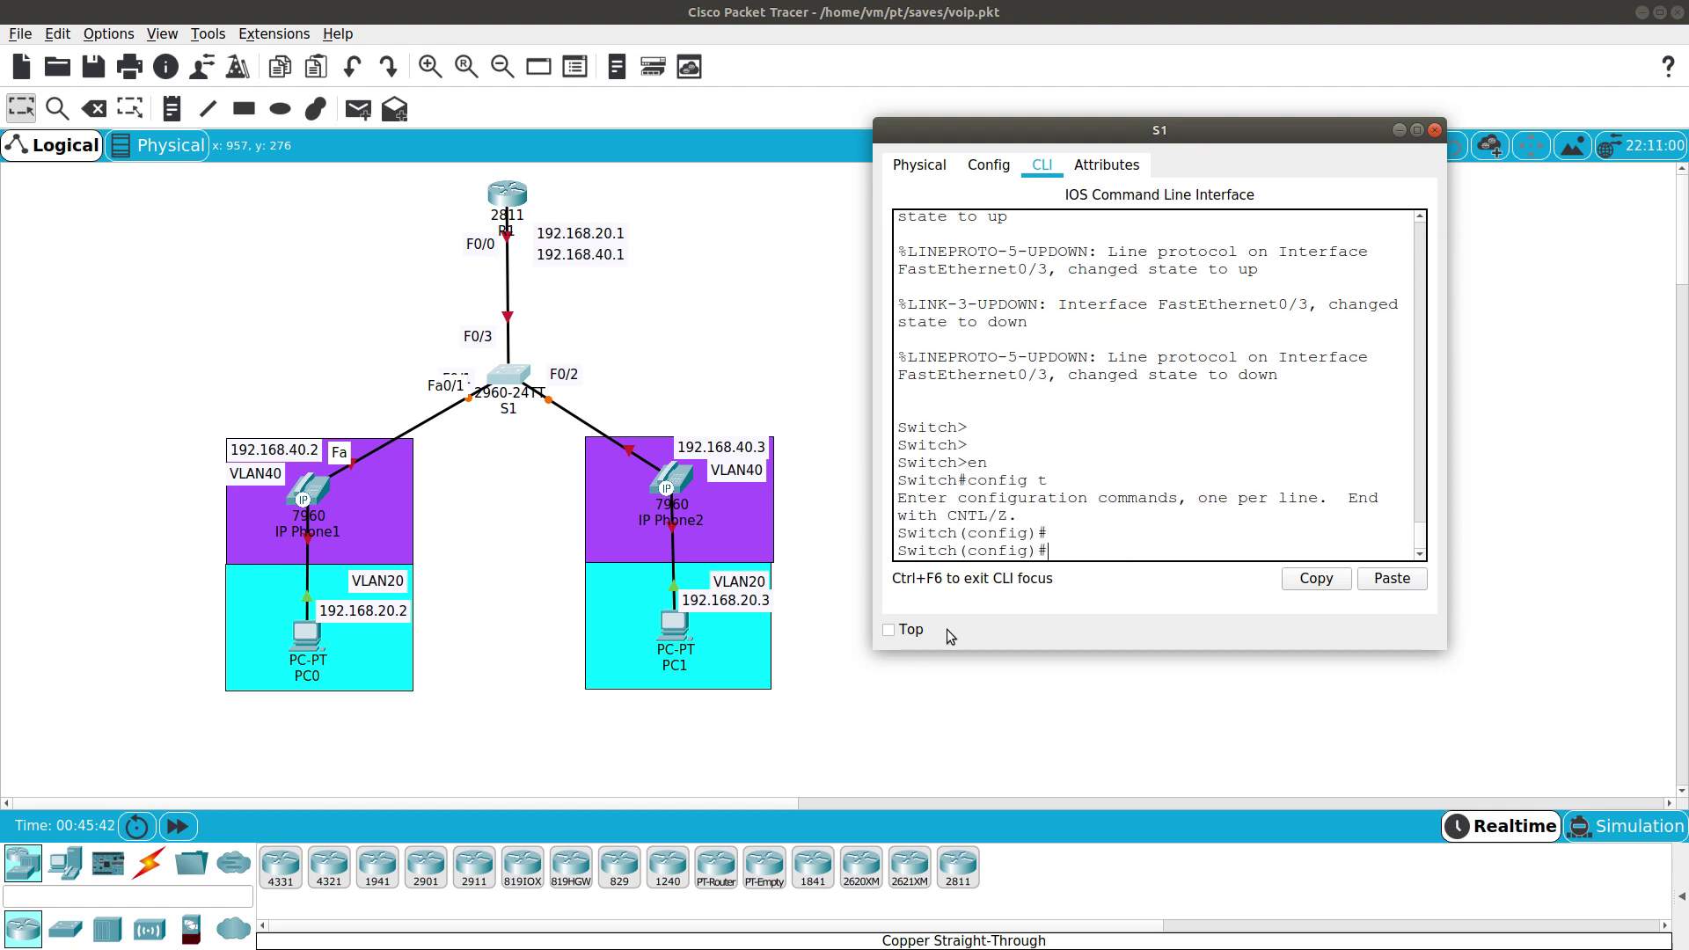
Create VLAN 40 and name it Voice.
left_click_drag(881, 646, 766, 740)
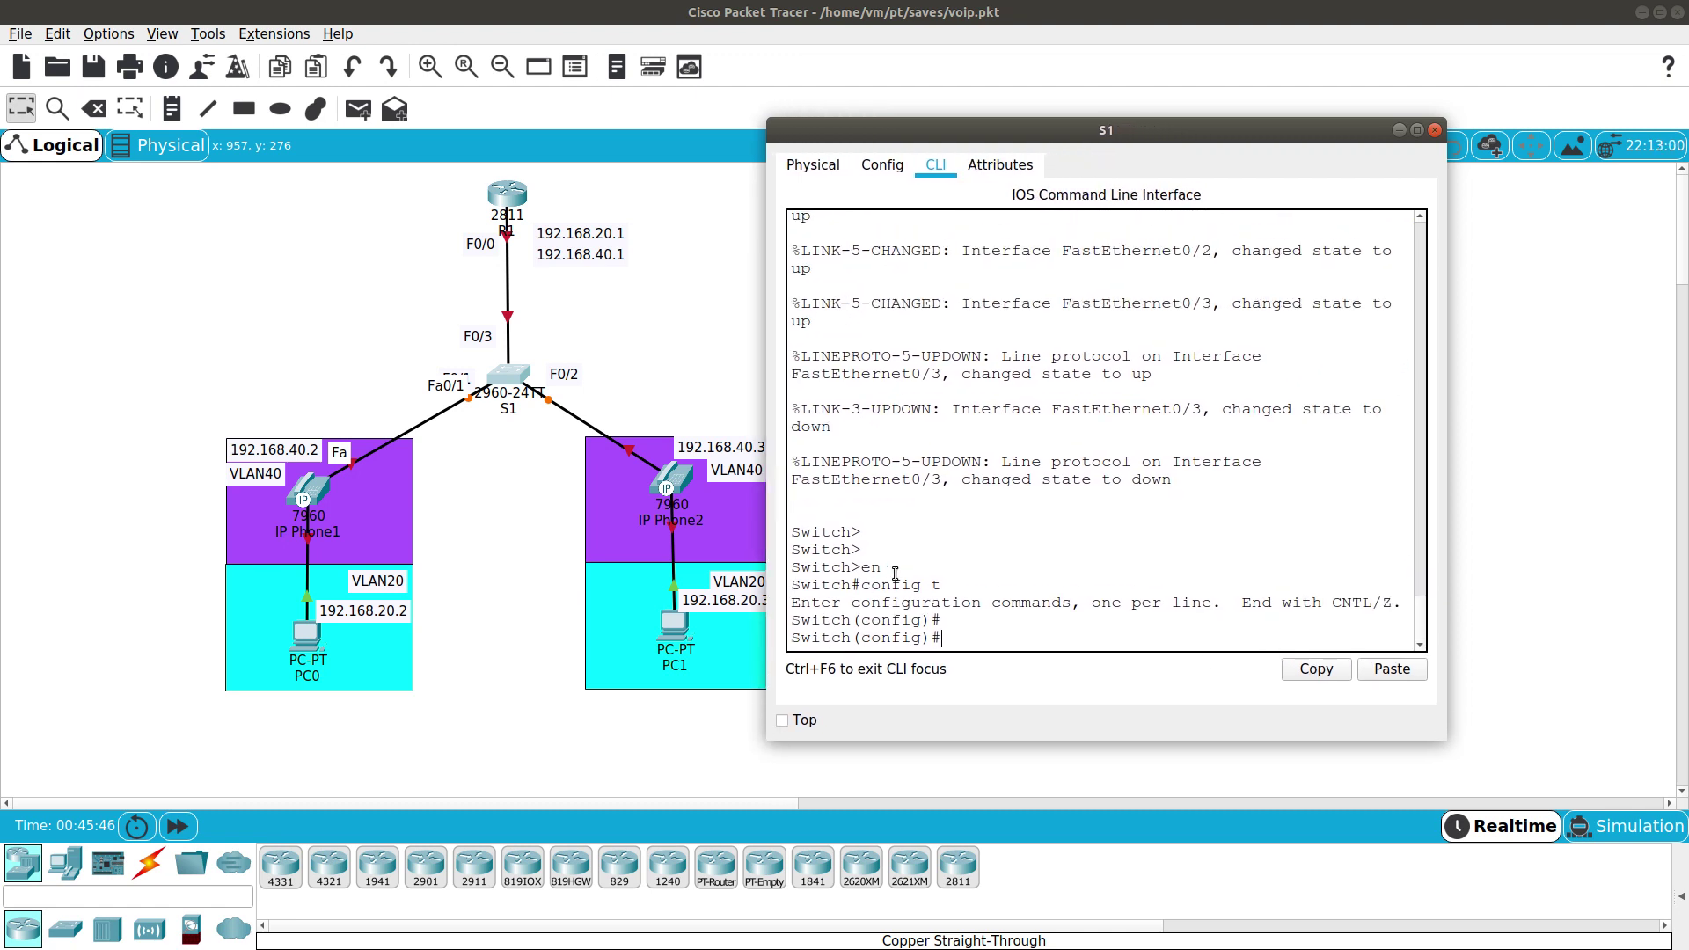
type("vlan 40")
key("Return")
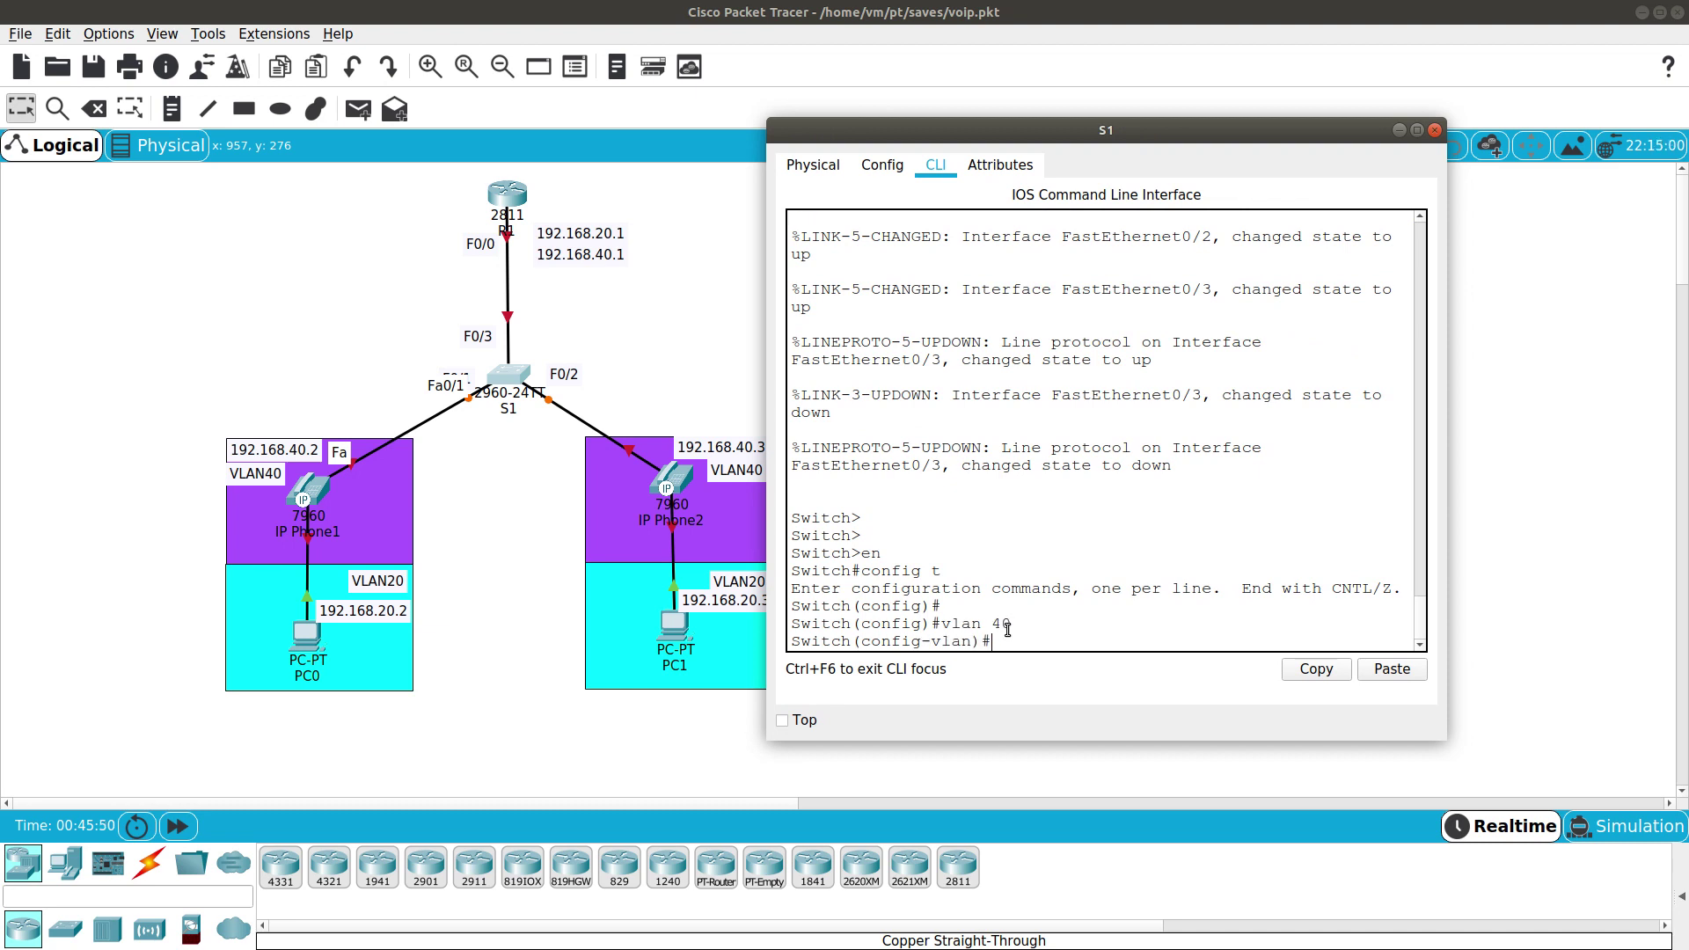
type("na")
key("Tab")
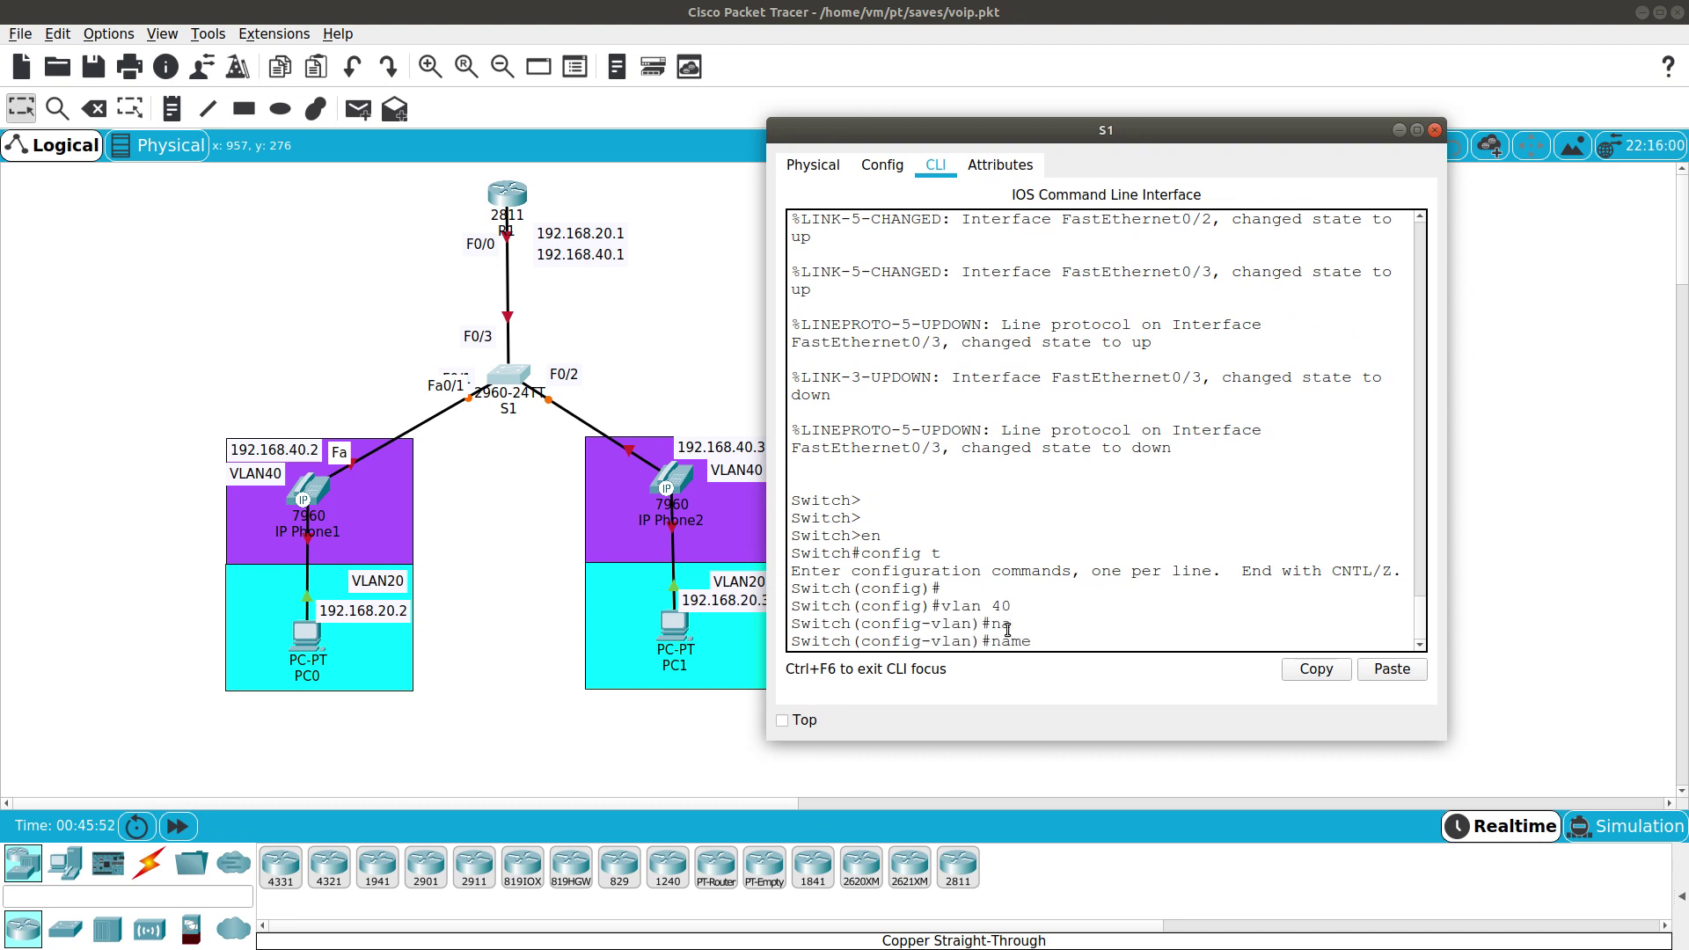
type("Voice")
key("Return")
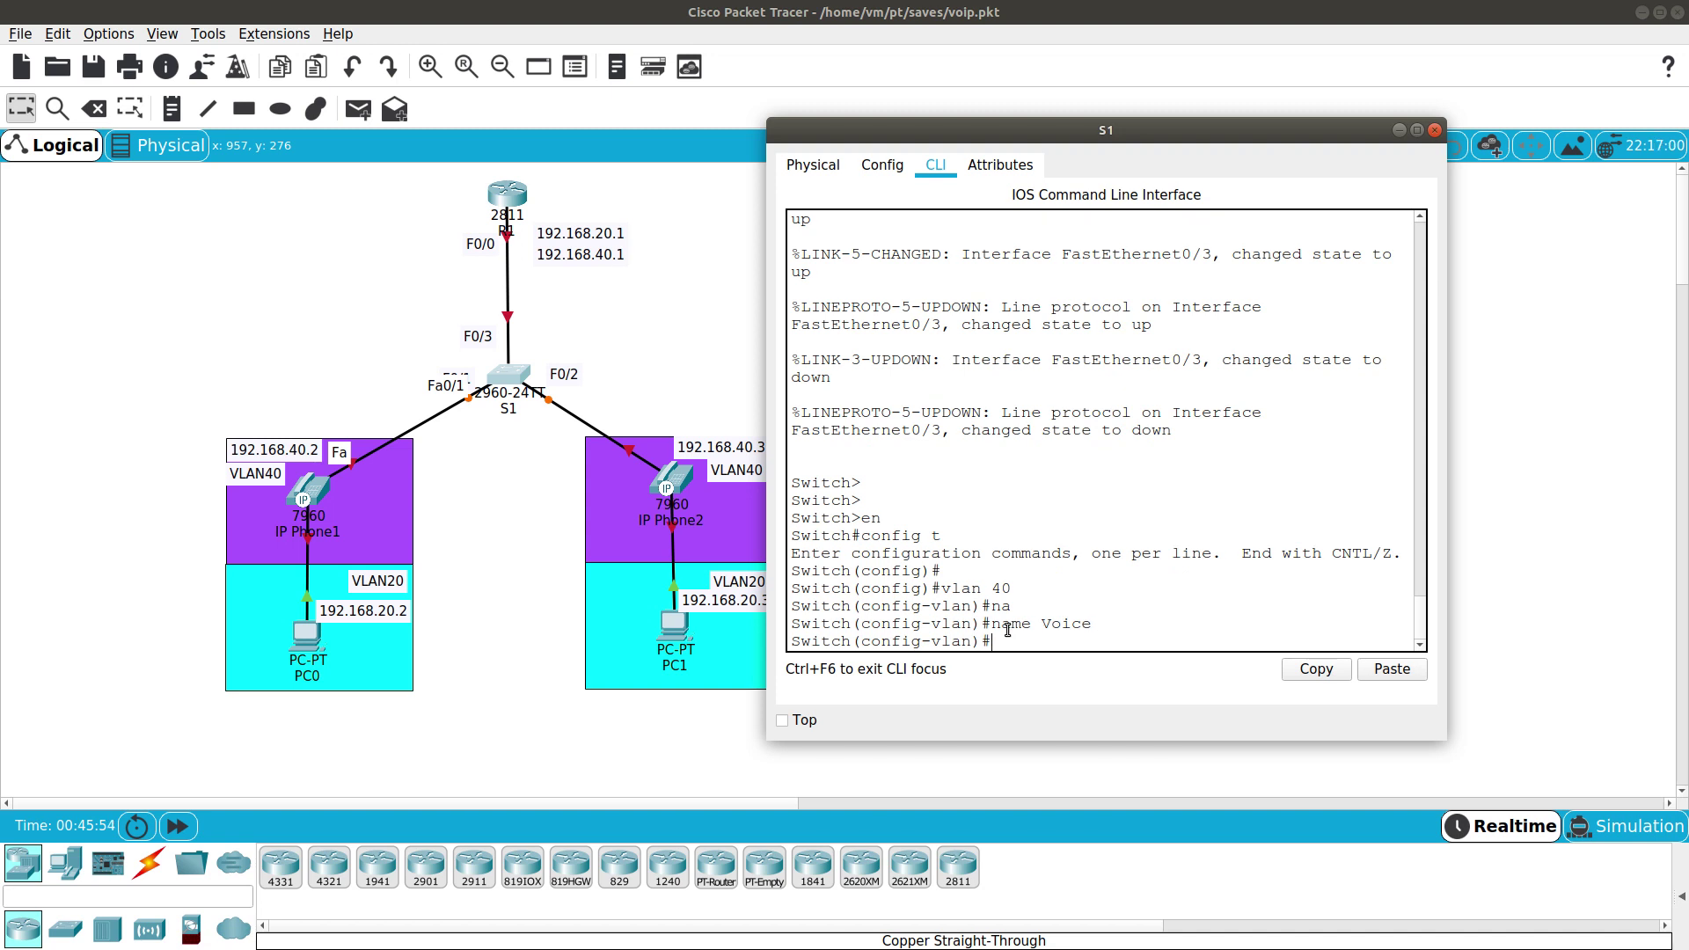
Create VLAN 20 named data and exit VLAN configuration.
type("vlan 420")
key("Return")
type("na")
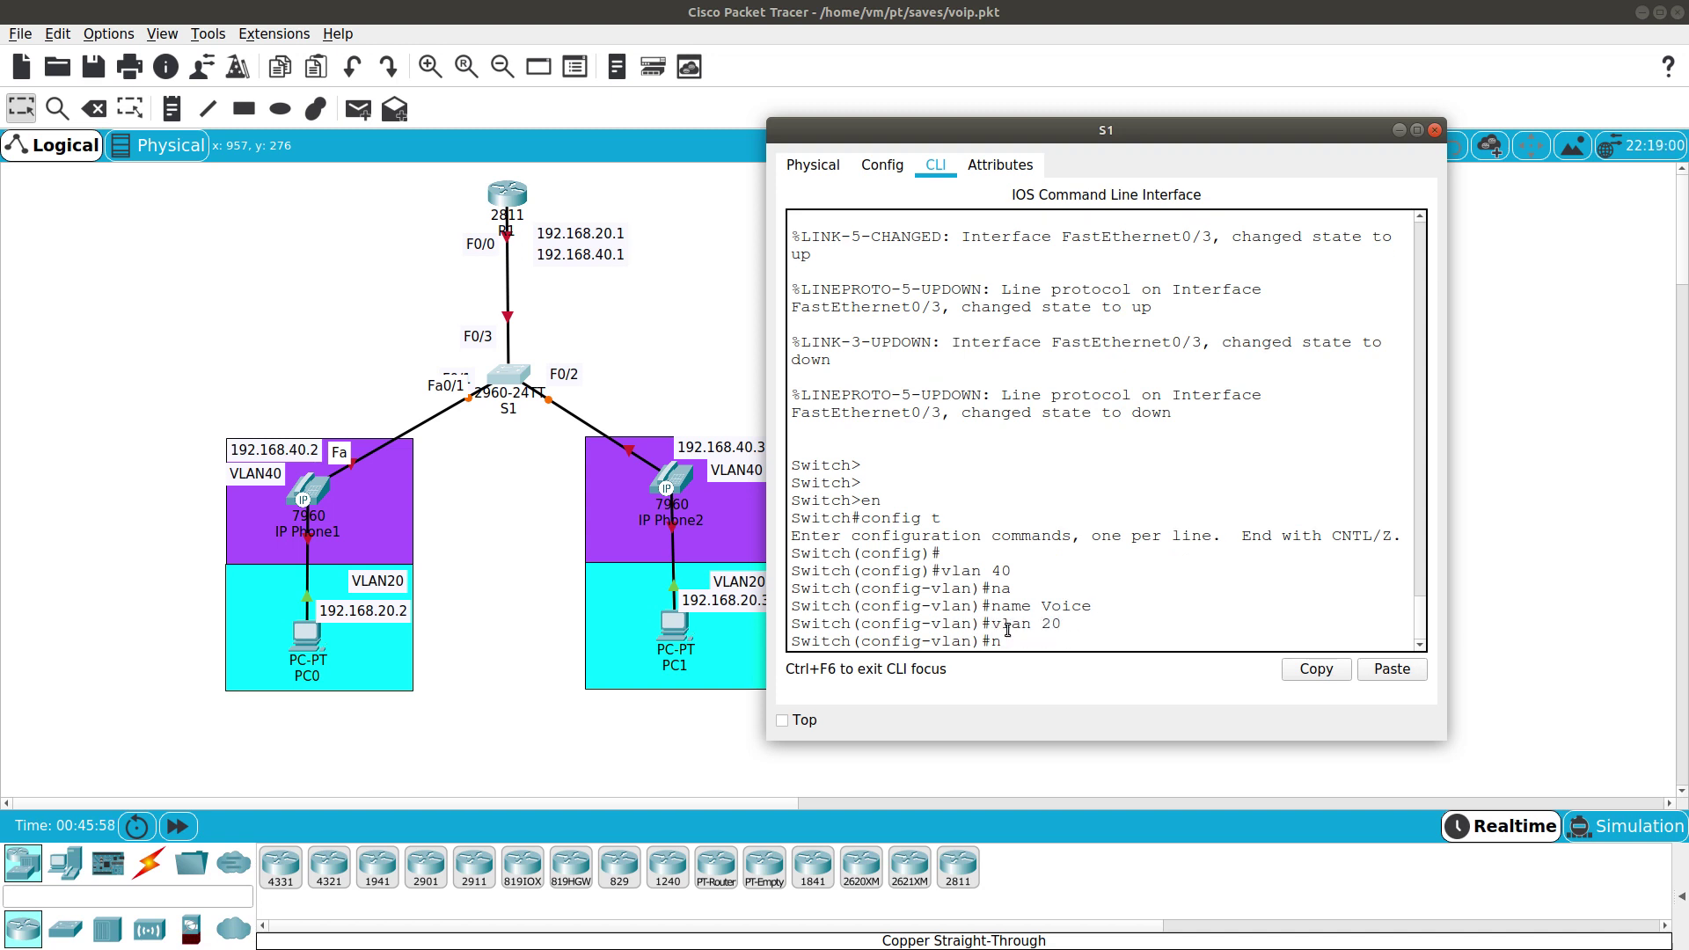
key("Tab")
type("data")
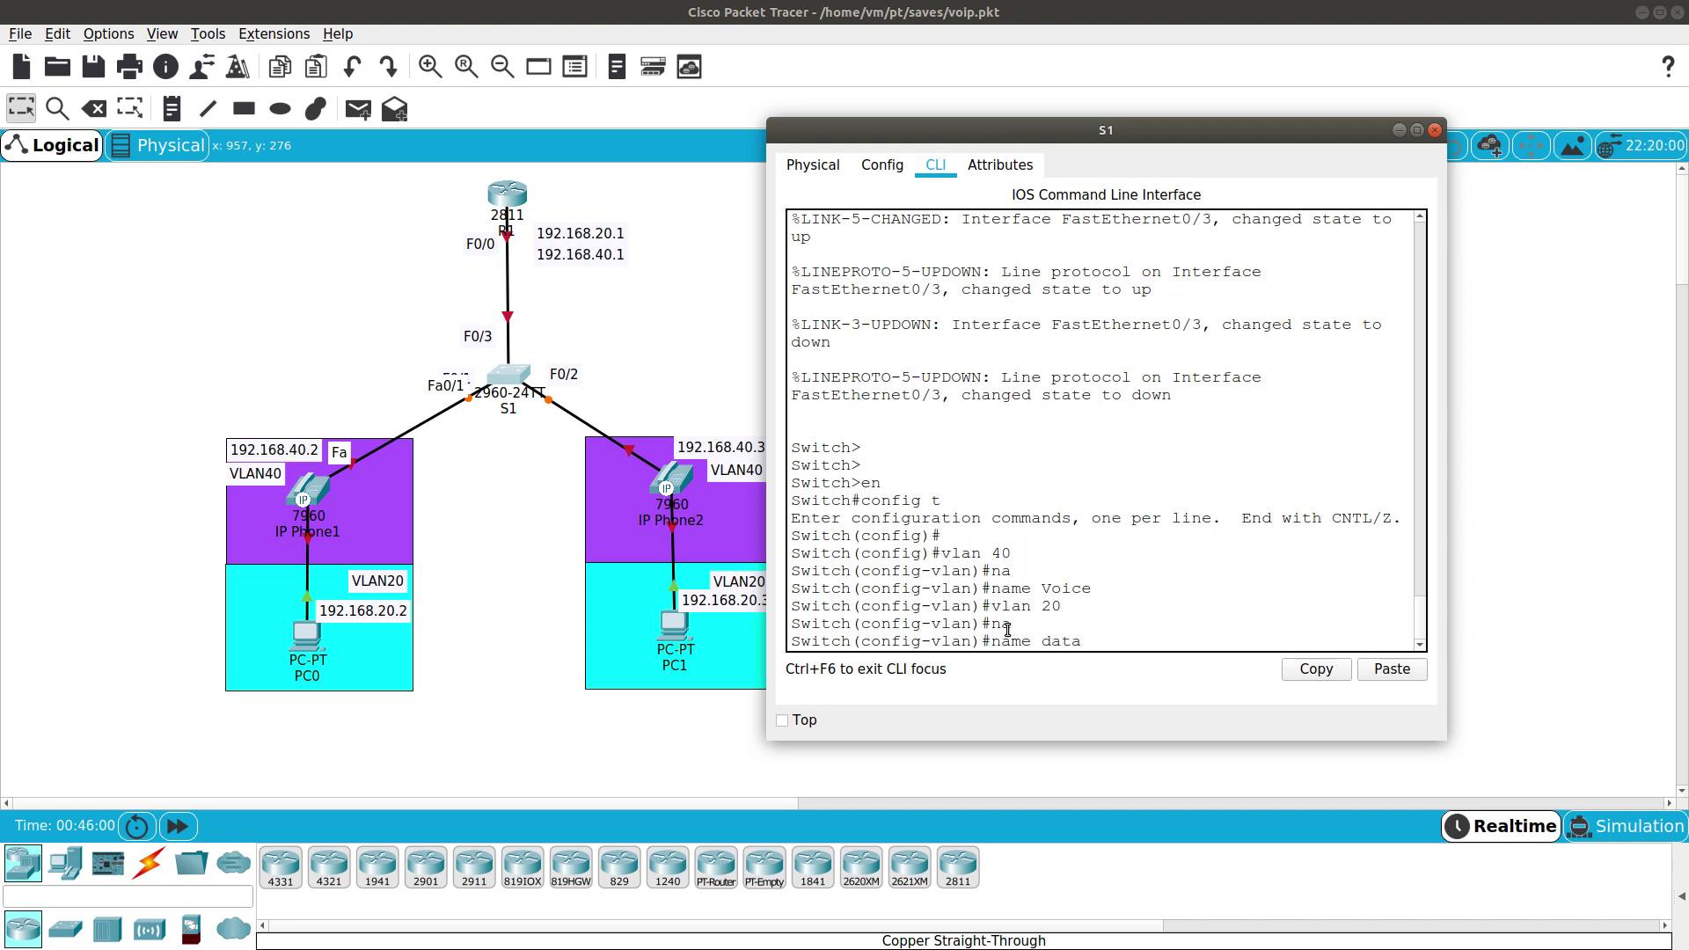
key("Return")
key("Return")
type("exit")
key("Return")
key("Return")
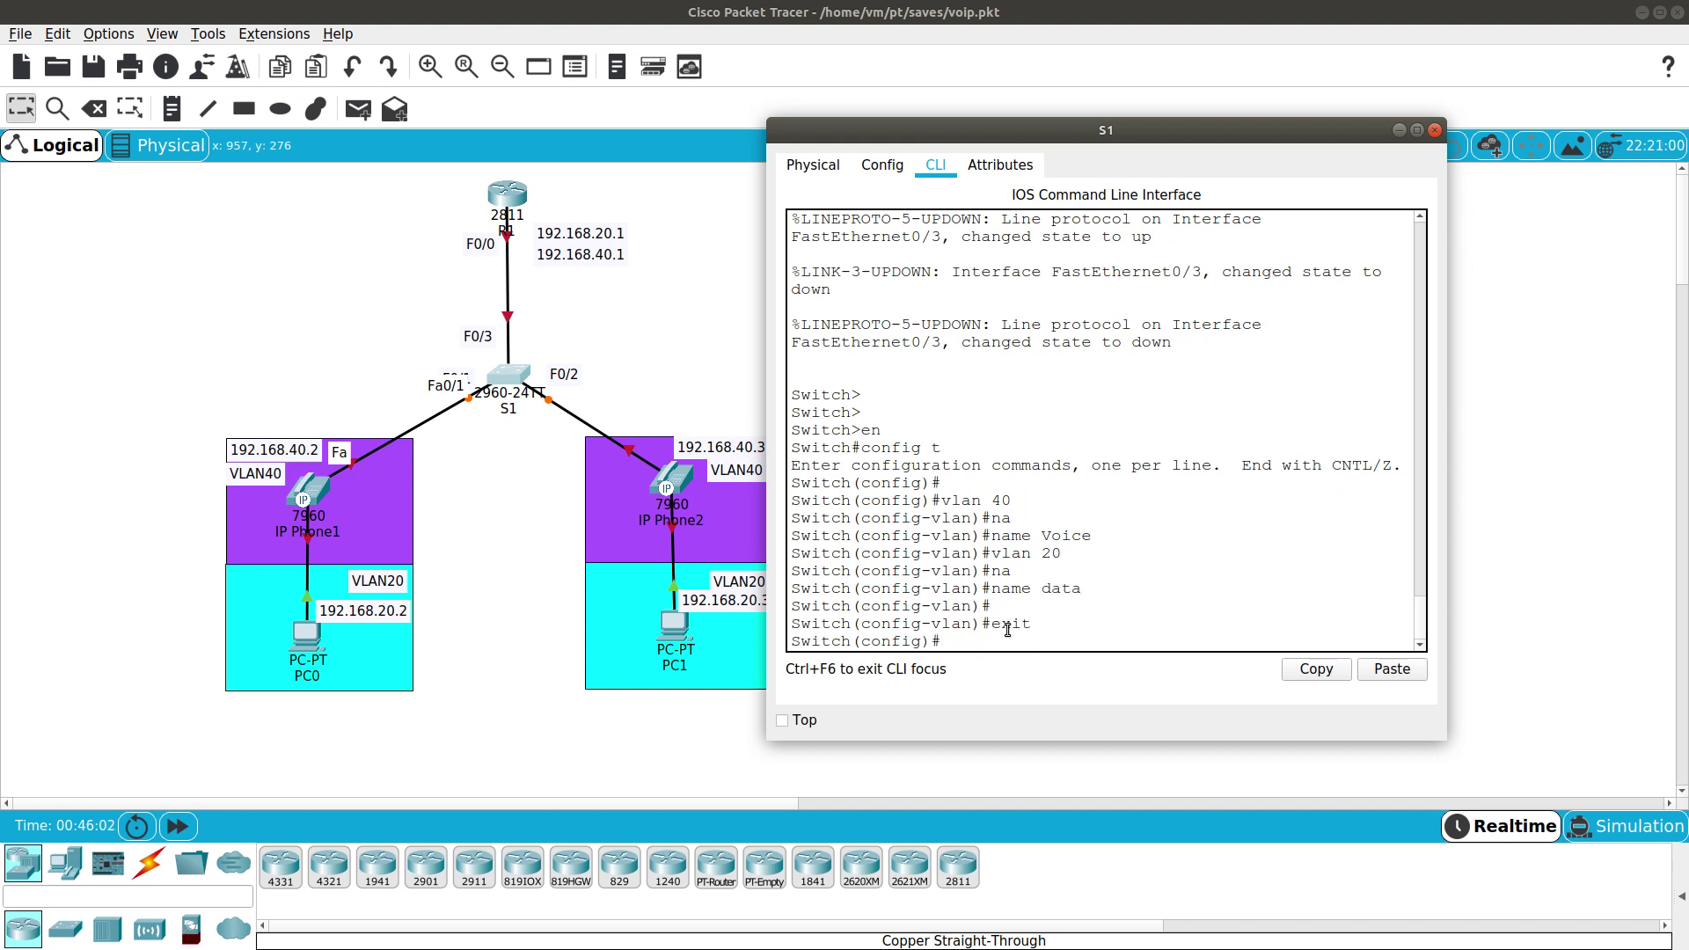
Make interface FastEthernet0/1 an access port.
type("int f")
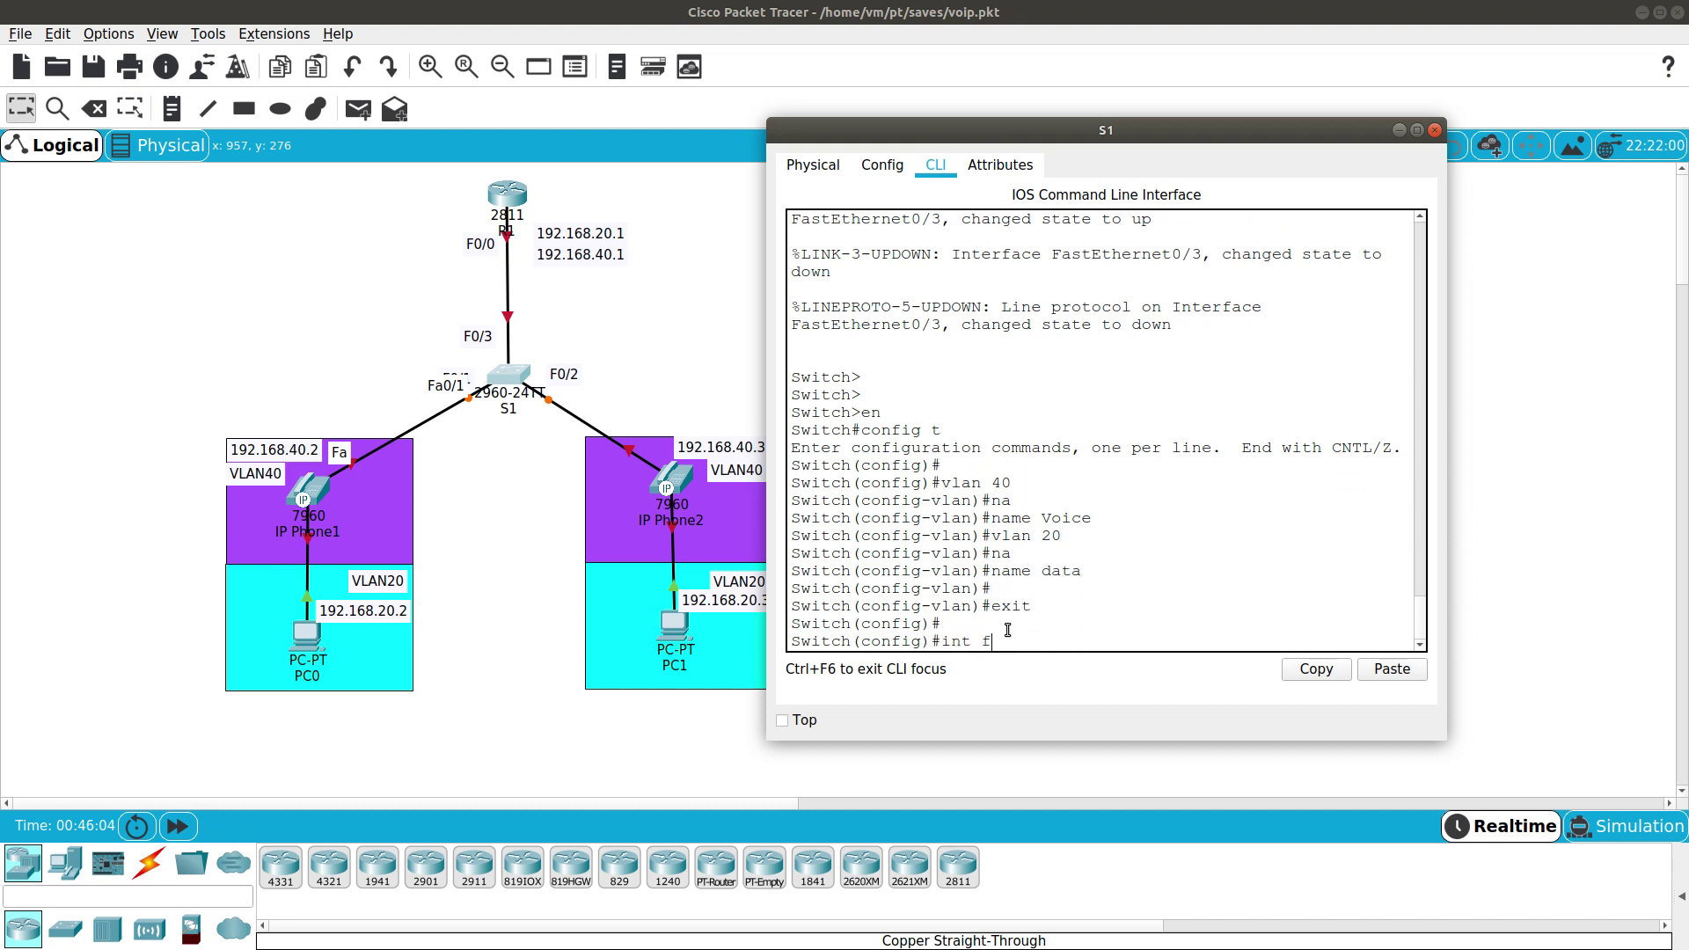
type("0/1")
key("Return")
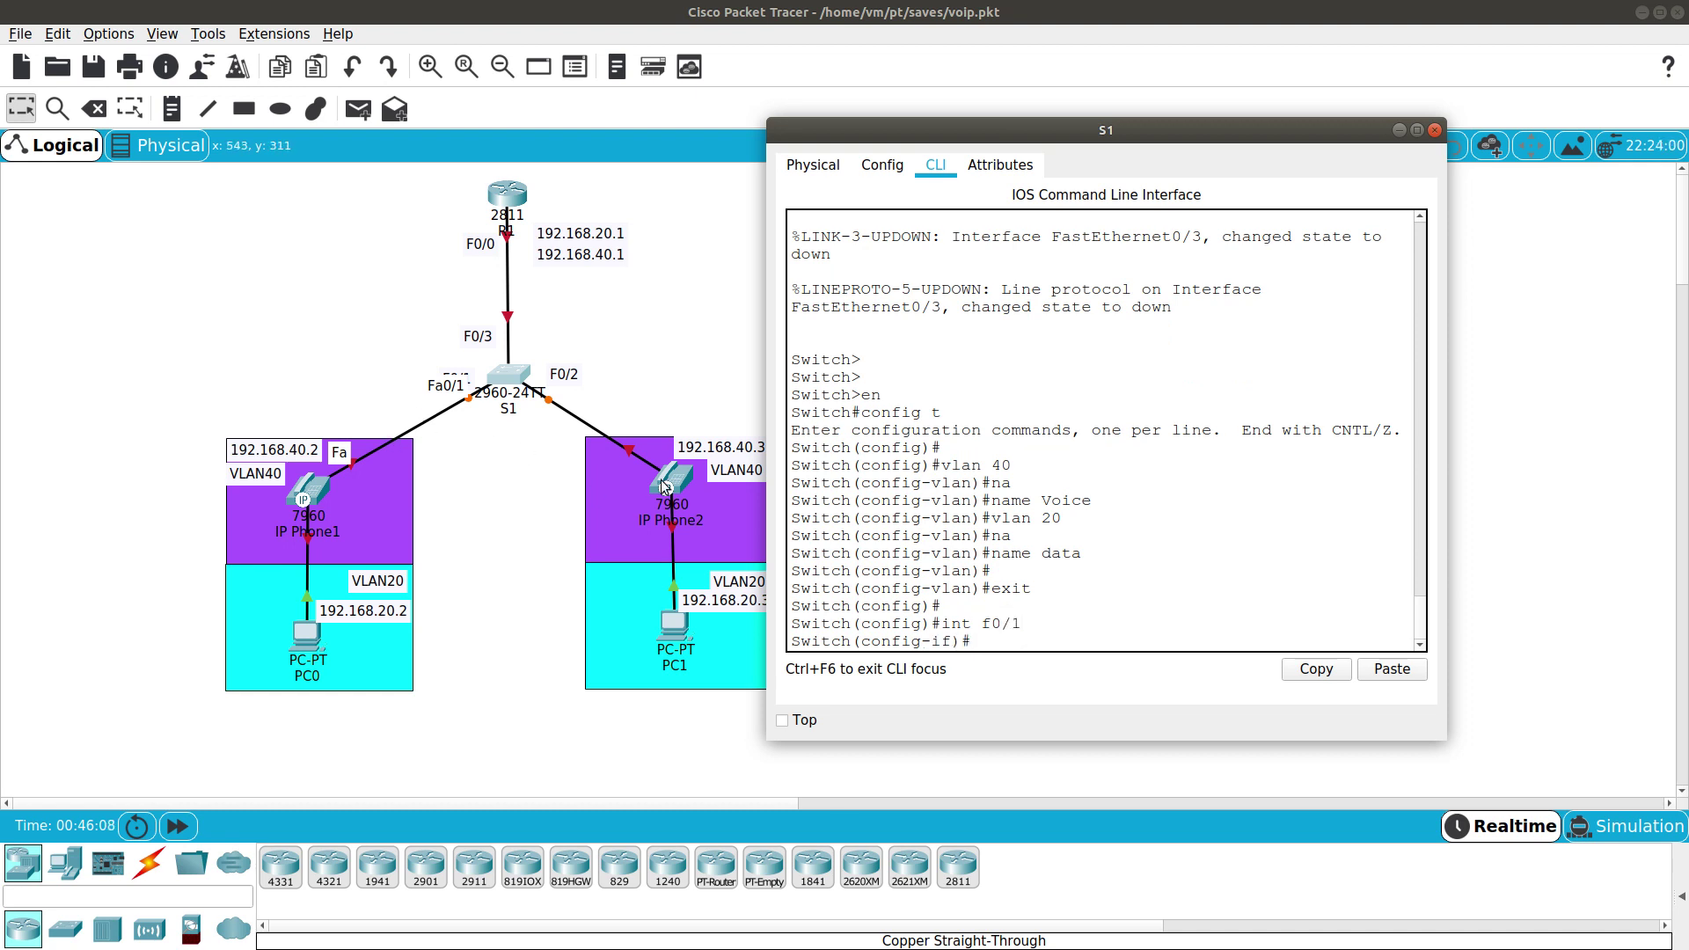
type("sw")
key("Tab")
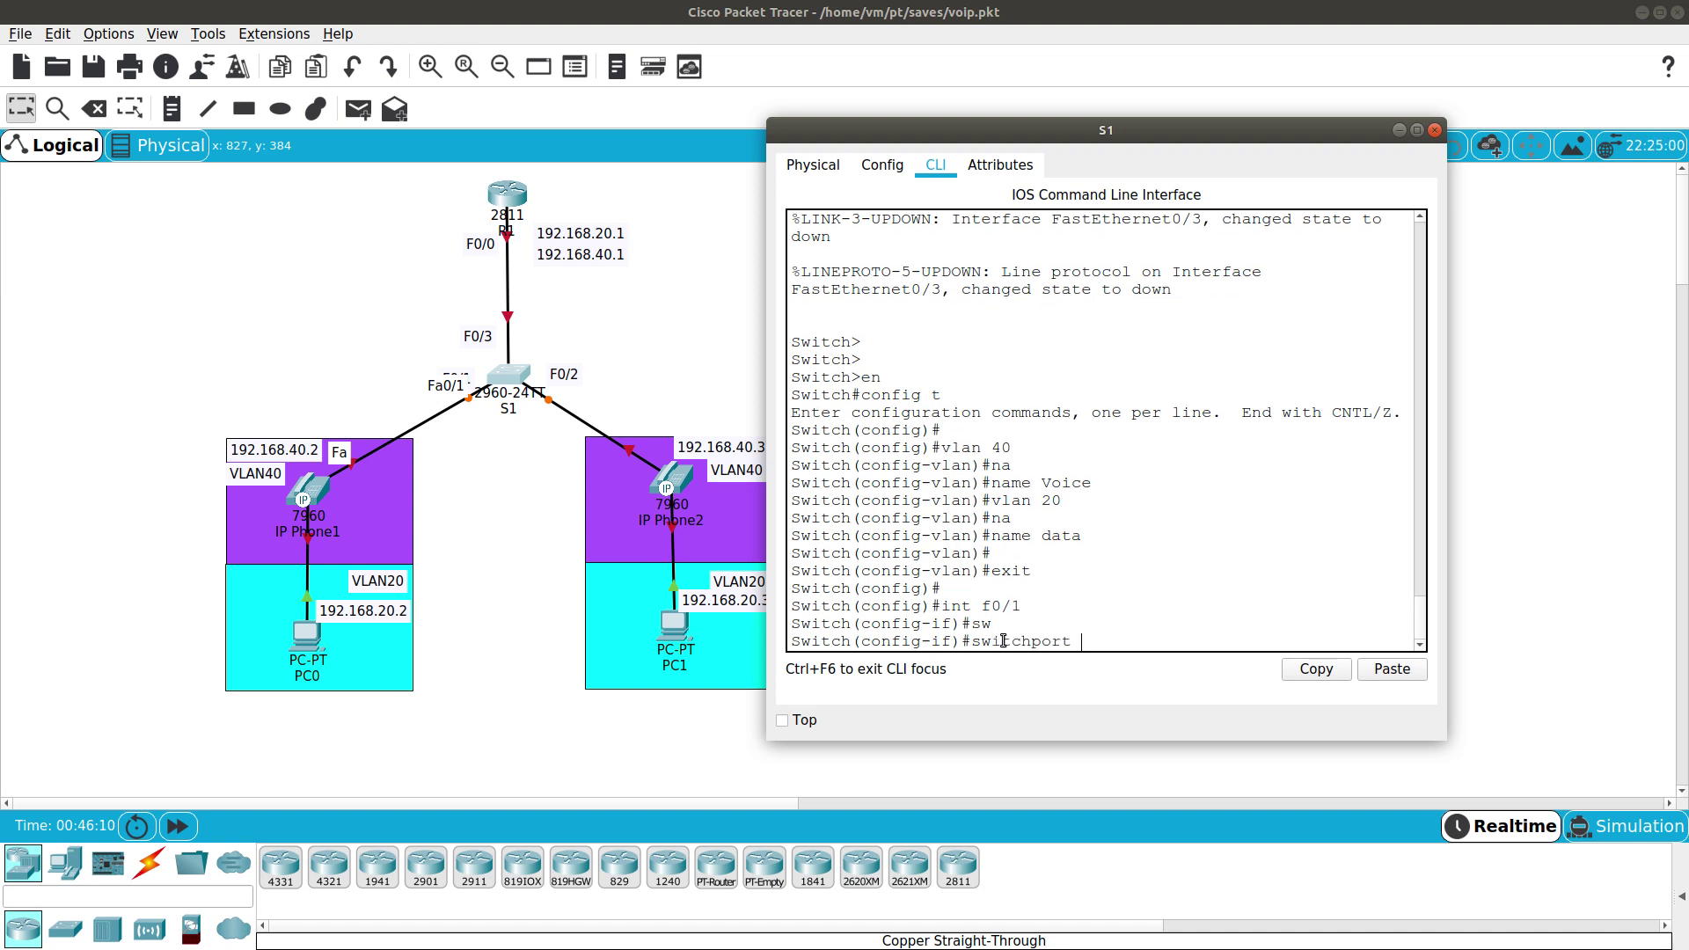
type("mo")
key("Tab")
type("acc")
key("Tab")
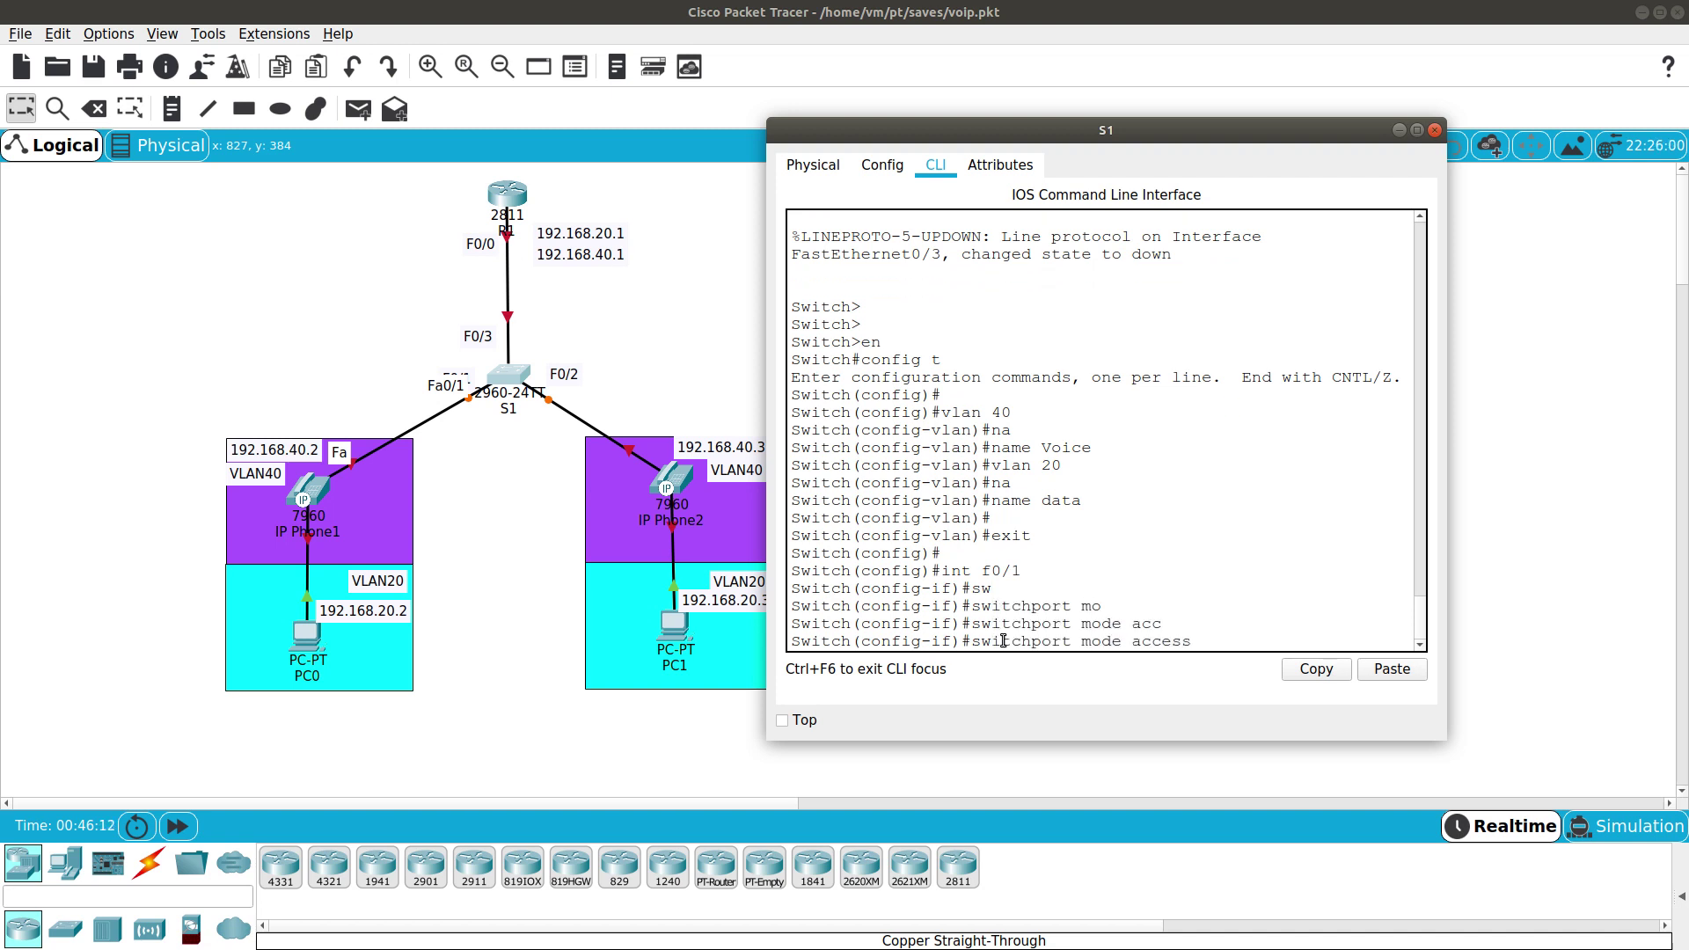
key("Return")
key("Return")
Give F0/1 voice VLAN 40 and access data VLAN 20.
type("swi")
key("Tab")
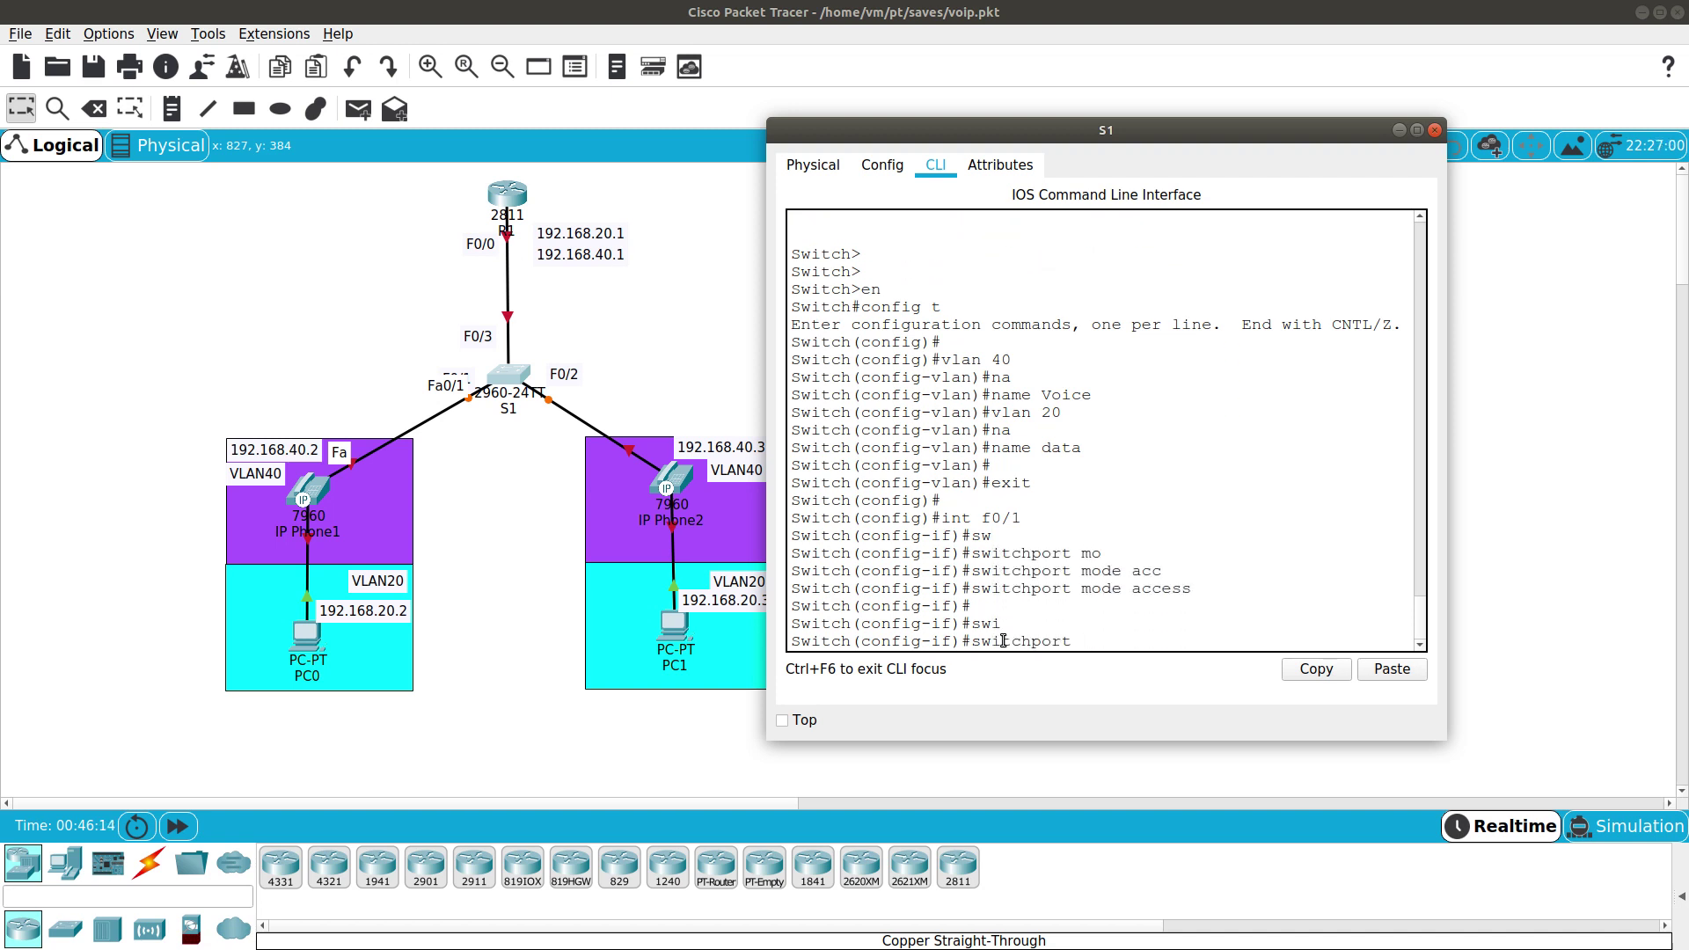
type("acc")
key("Tab")
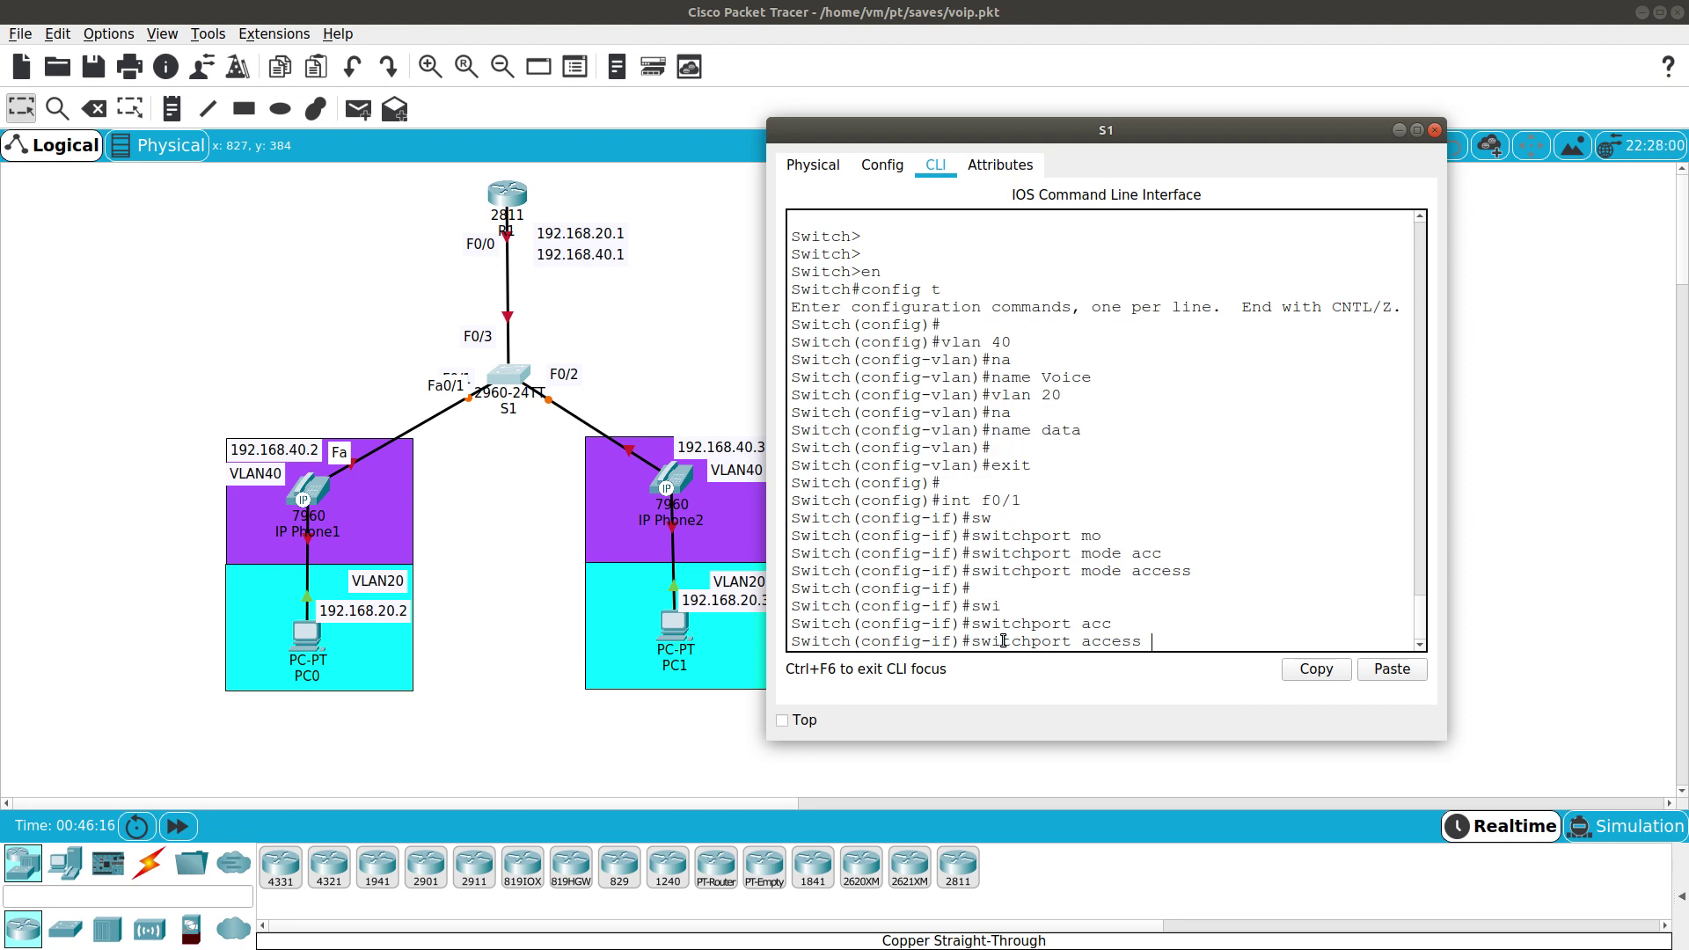
key("BackSpace")
key("BackSpace")
key("BackSpace")
key("BackSpace")
key("BackSpace")
key("BackSpace")
type("voi")
key("BackSpace")
key("BackSpace")
type("oi")
key("Tab")
type("v")
key("Tab")
type("40")
key("Return")
type("swi")
key("Tab")
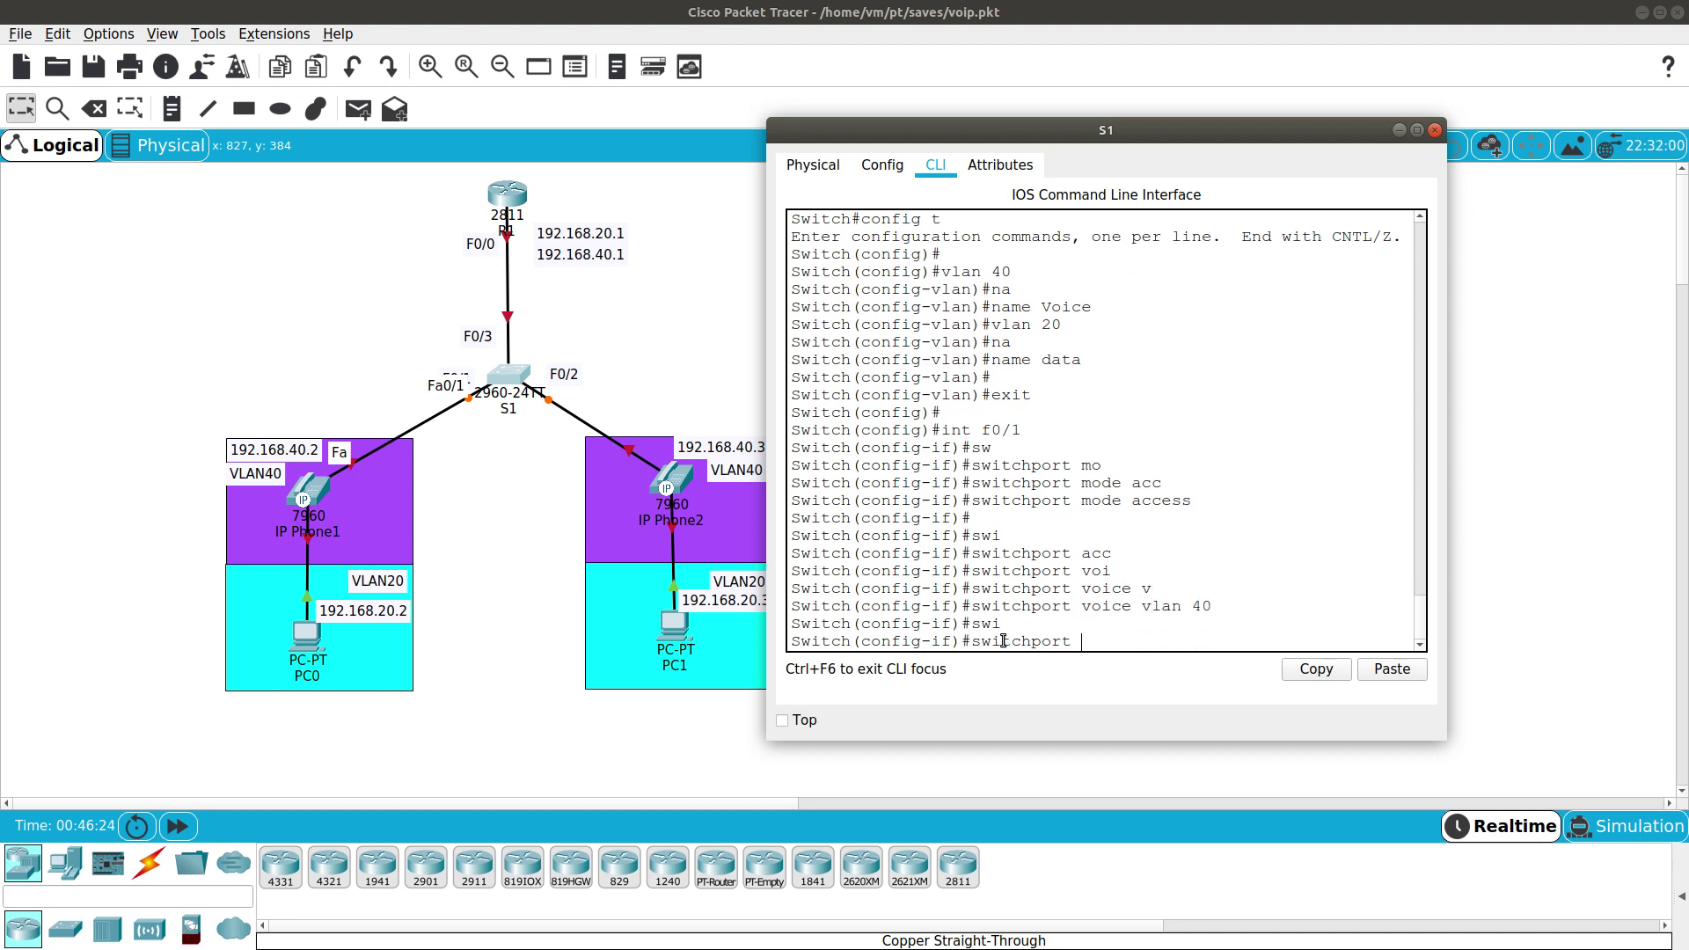
type("acc")
key("Tab")
type("v")
key("Tab")
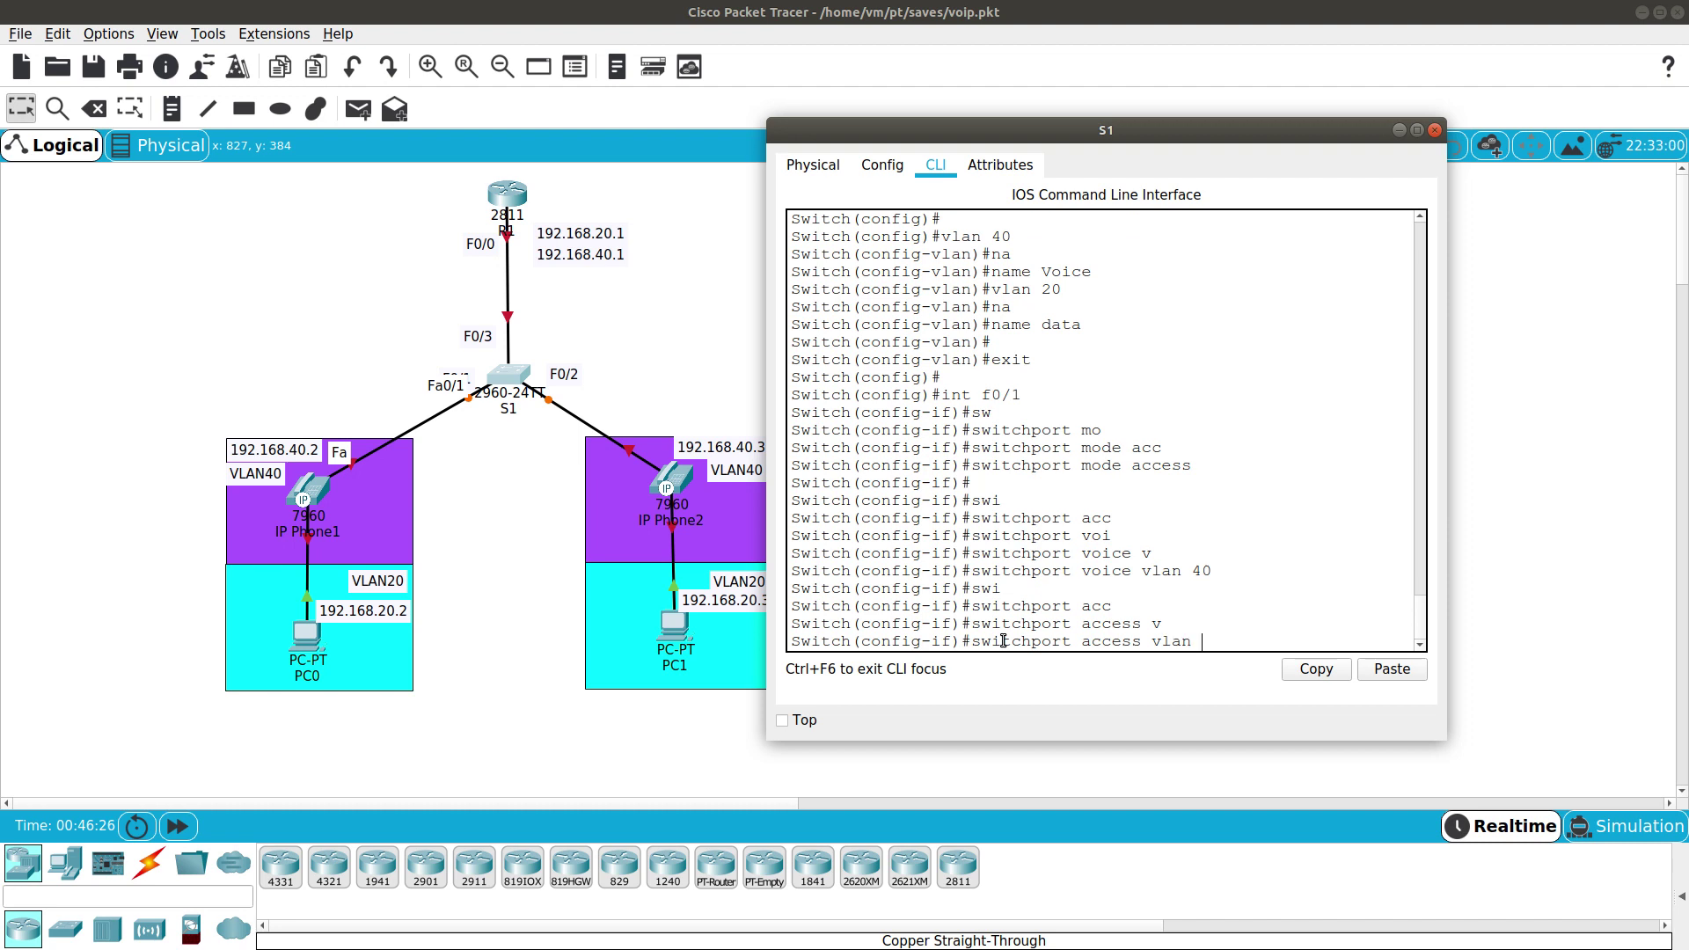
type("20")
key("Return")
key("Return")
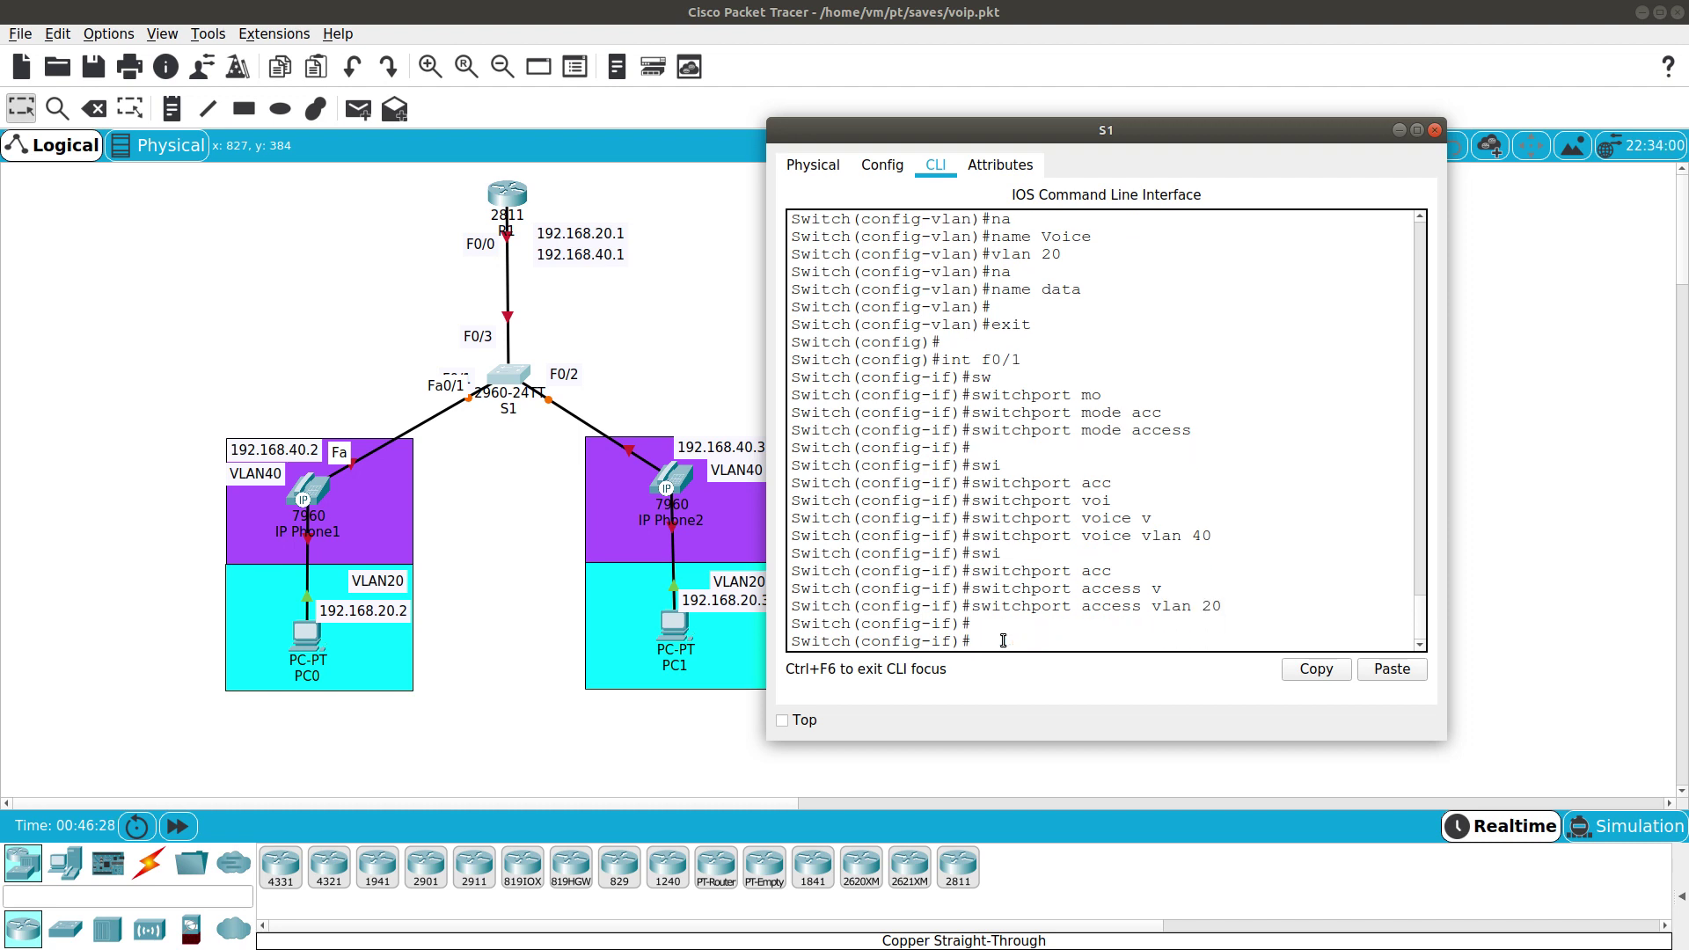
Apply access mode, voice VLAN 40 and access VLAN 20 to F0/2, then exit.
type("int f0/2")
key("Return")
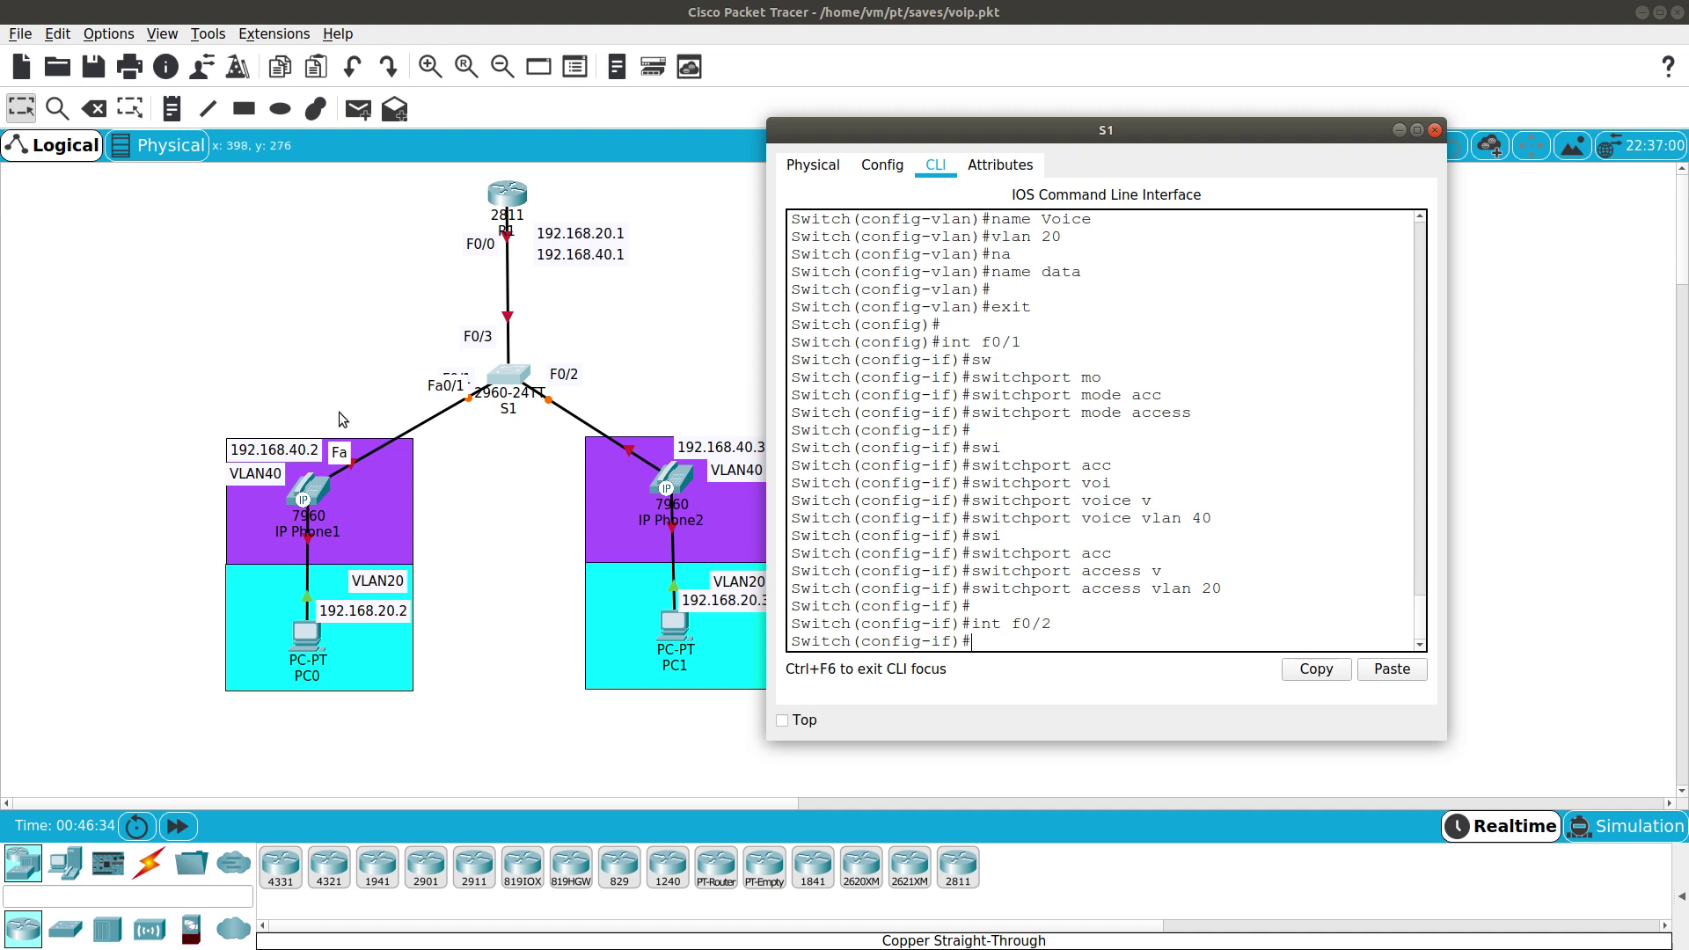
key("Up")
key("Up")
key("Up")
key("Up")
key("Up")
key("Down")
key("Return")
key("Up")
key("Up")
key("Up")
key("Up")
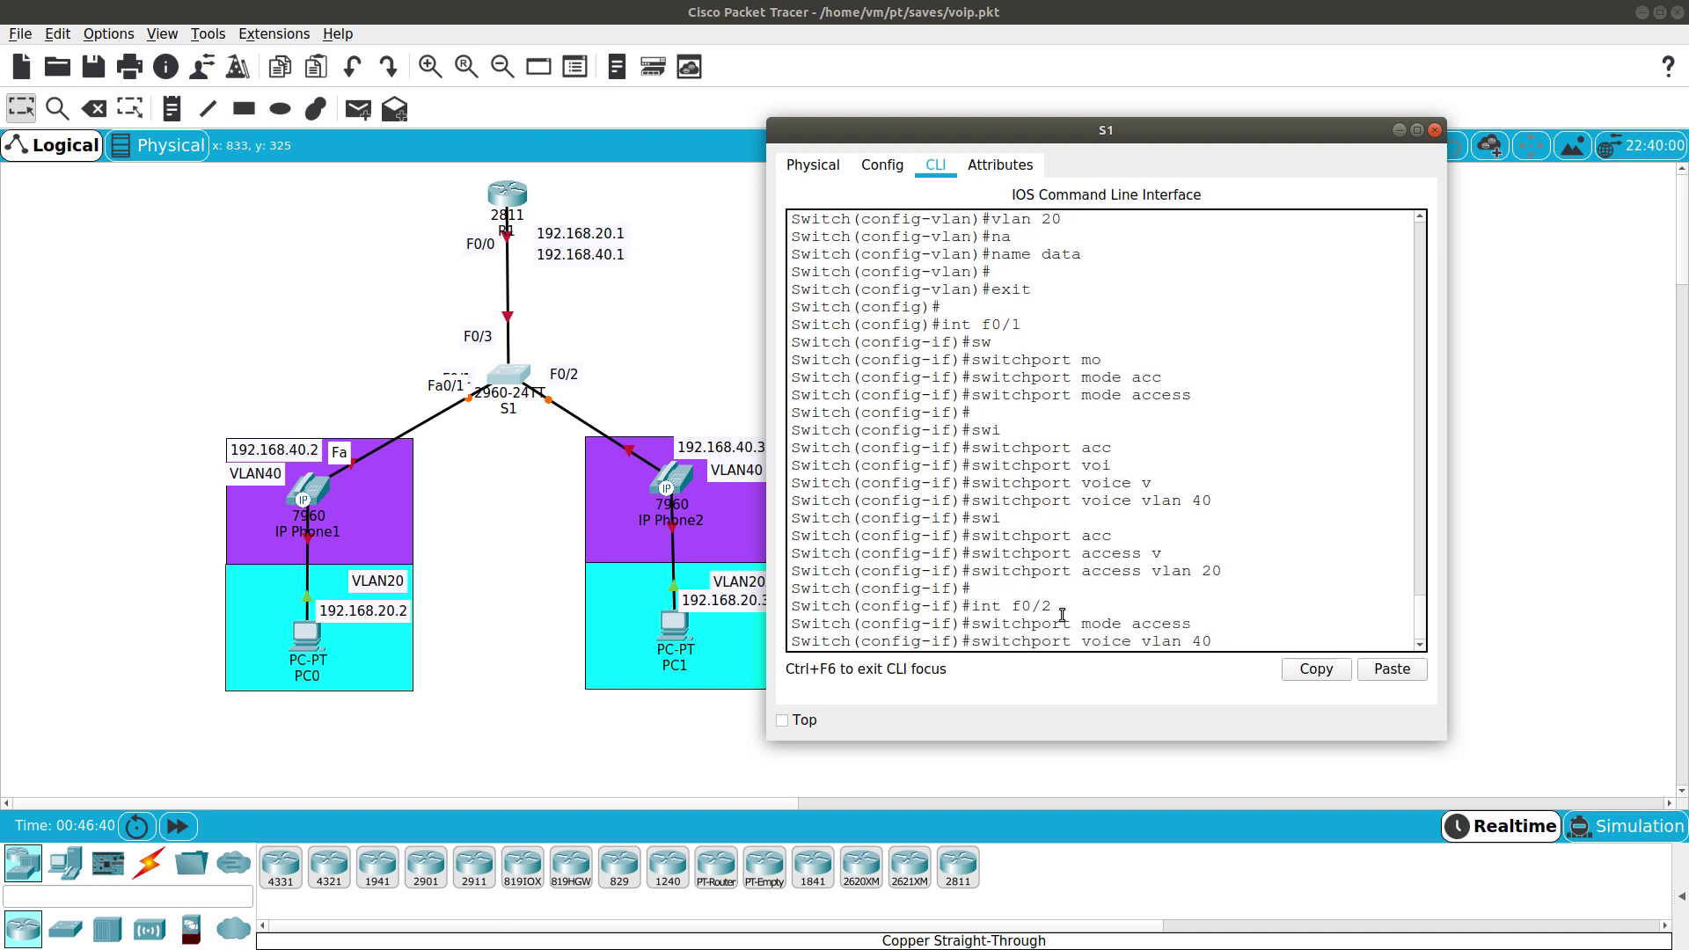
key("Return")
key("Up")
key("Up")
key("Up")
key("Up")
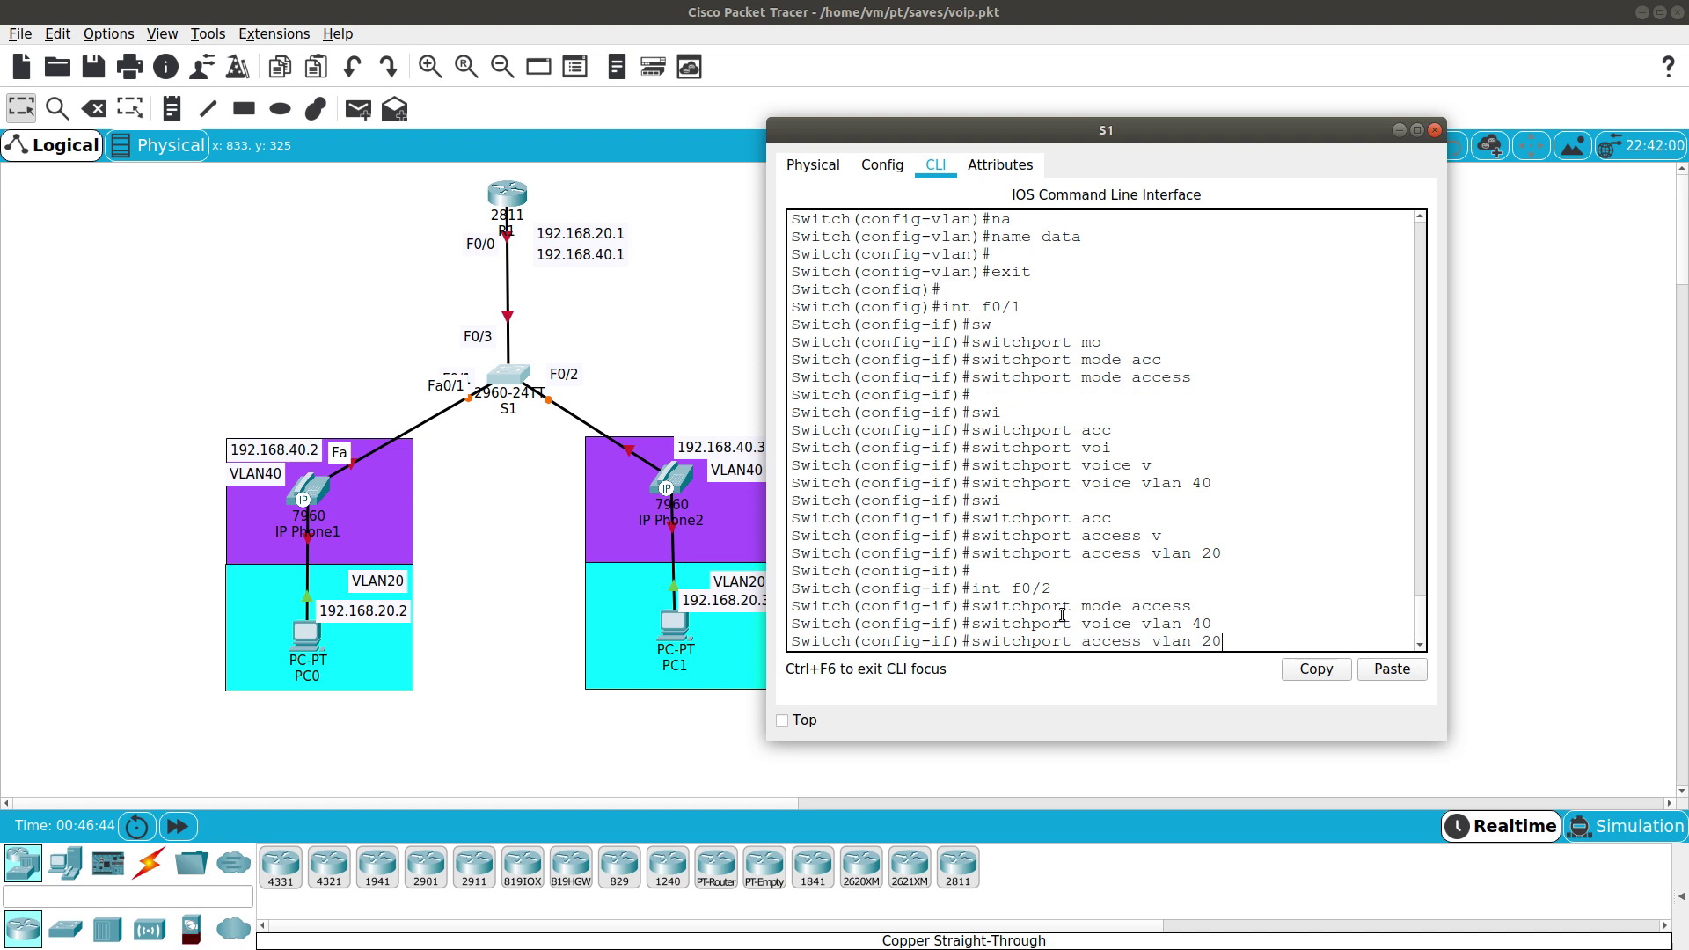
key("Return")
key("Return")
key("Return")
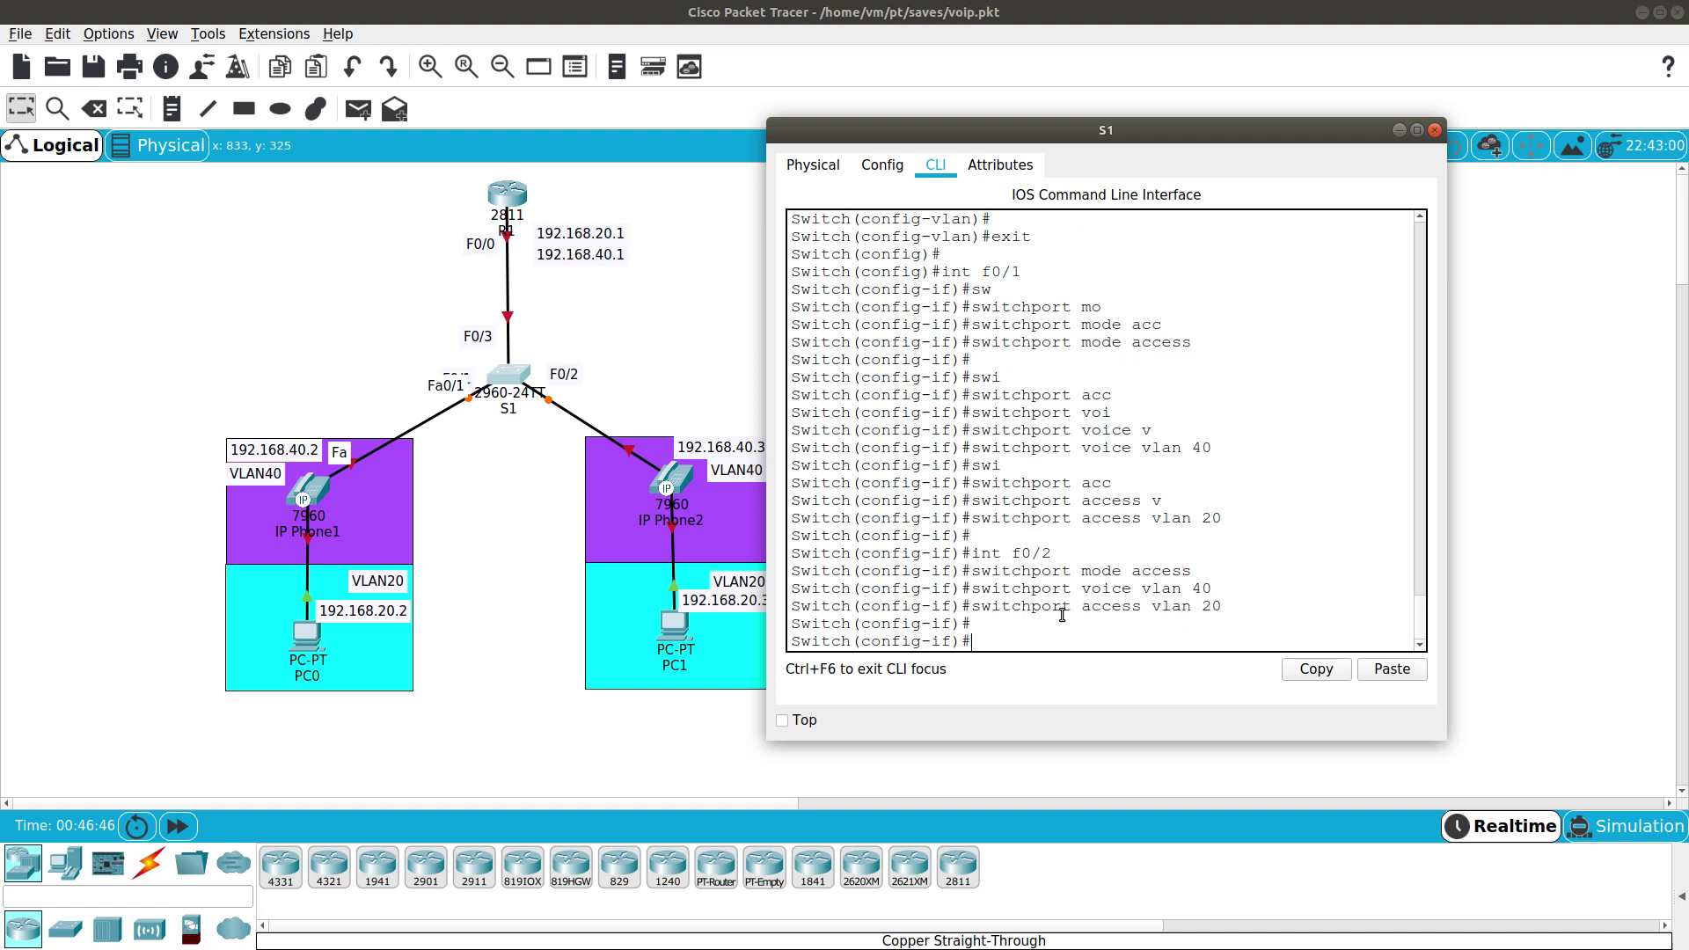
type("exit")
key("Return")
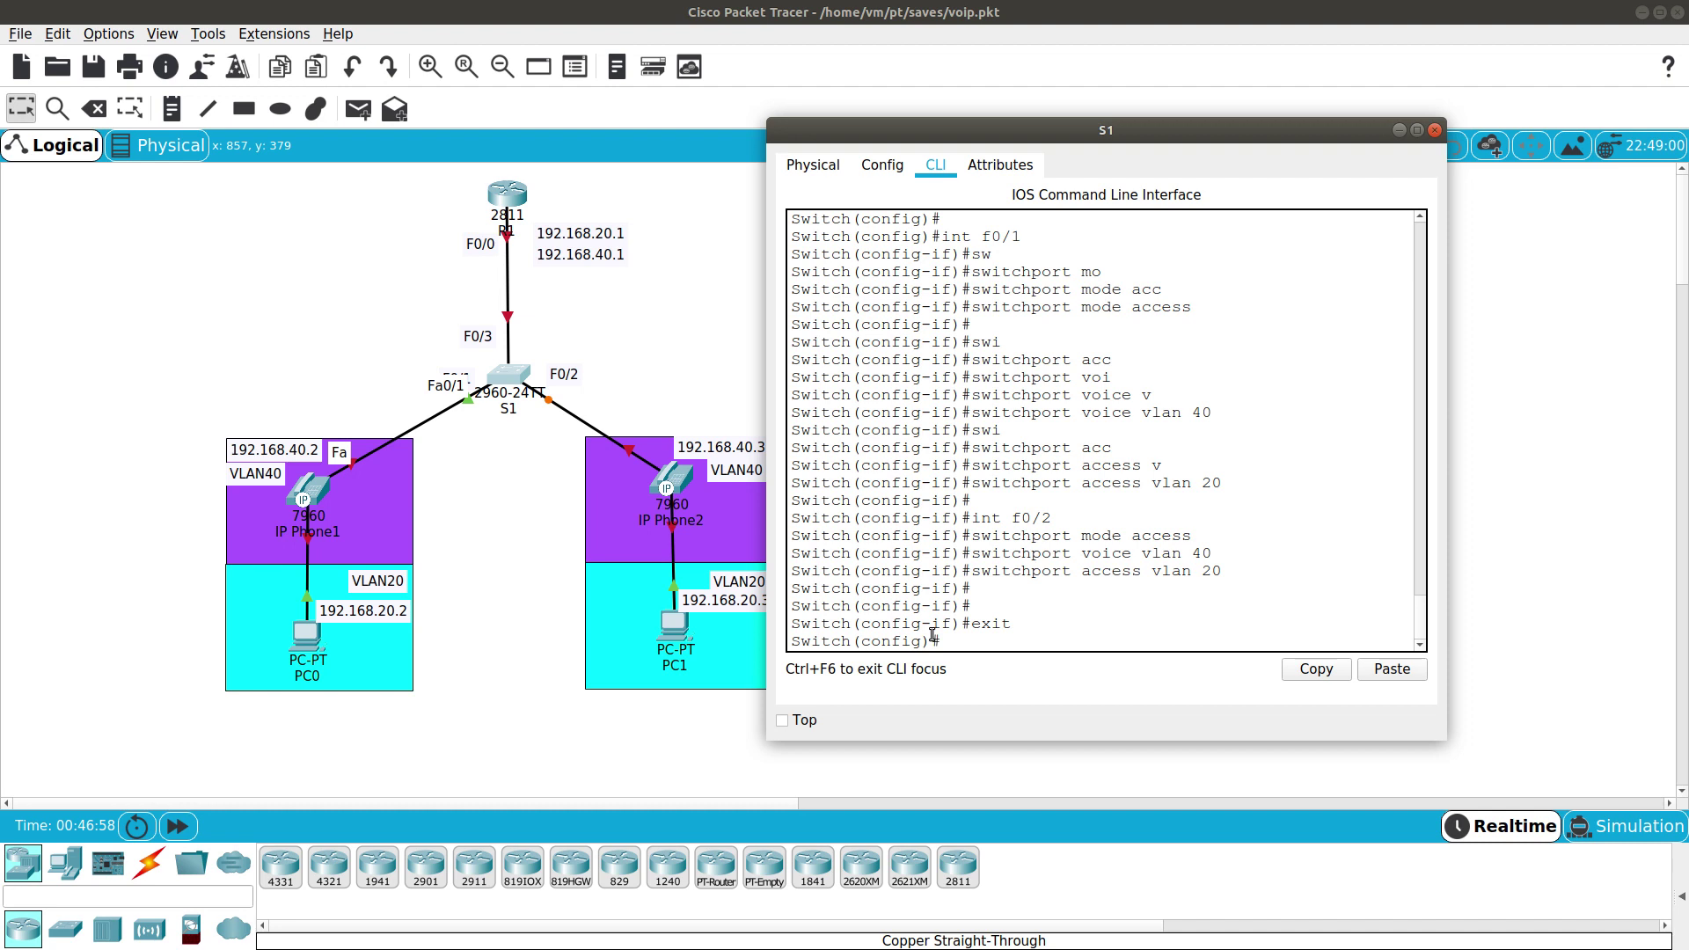
Set interface F0/3 to switchport mode trunk.
type("nt f0/3")
key("Return")
type("swi")
key("Tab")
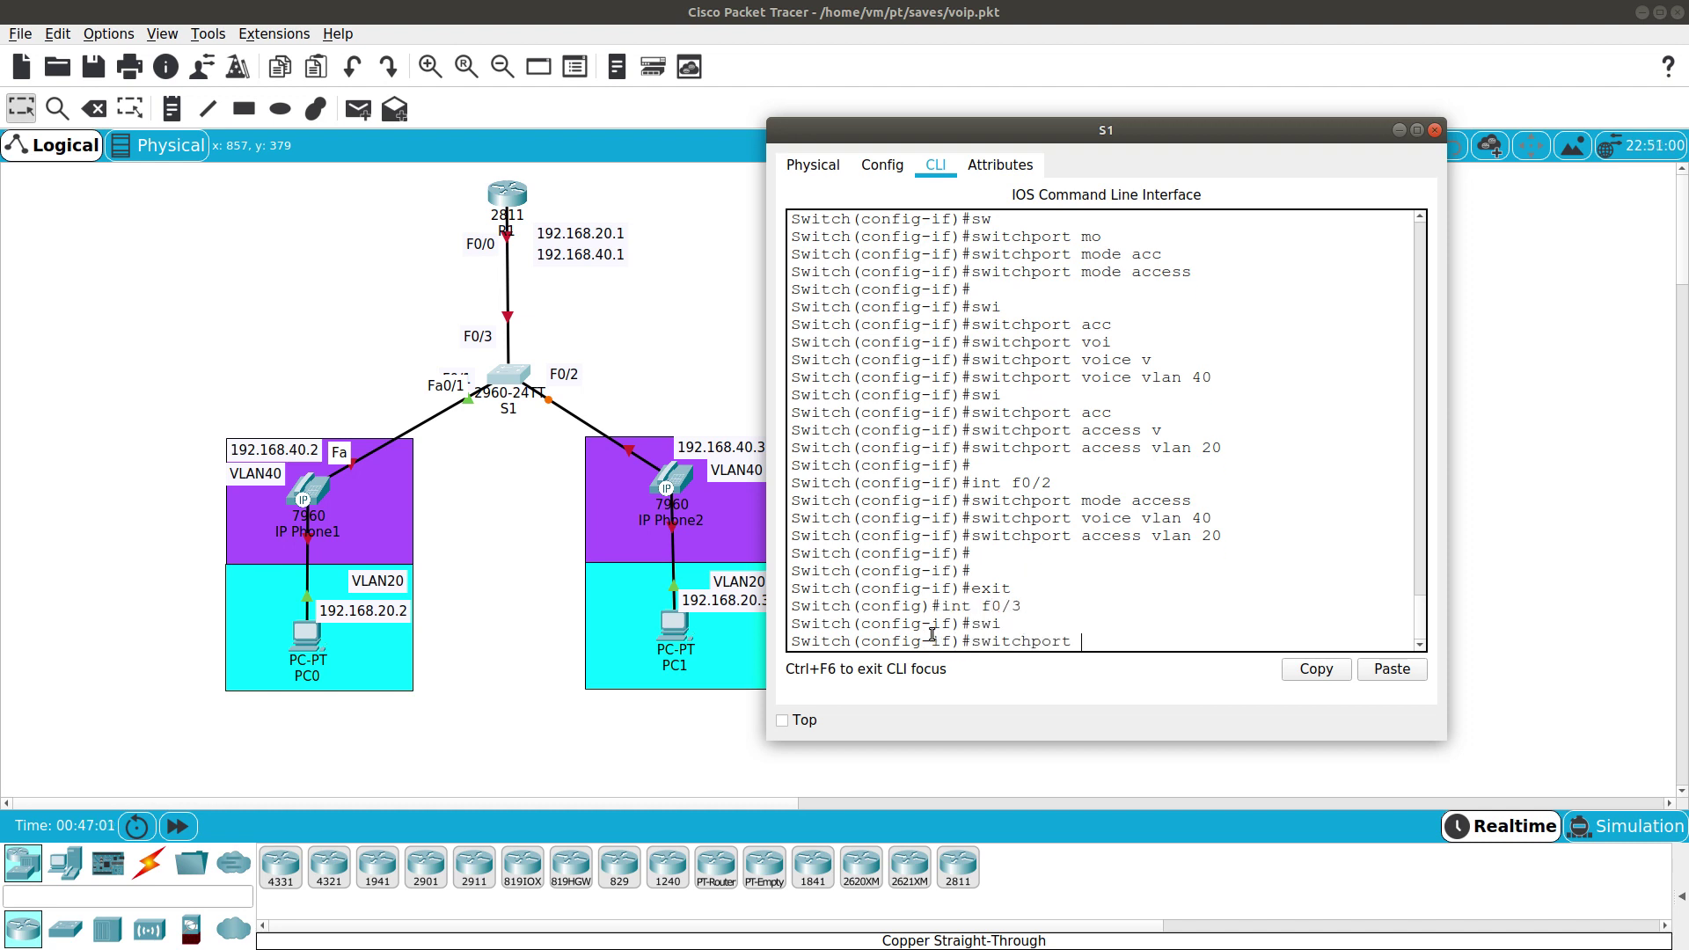
type("mo")
key("Tab")
type("tr")
Allow all VLANs on the F0/3 trunk, enable it with no shutdown, and exit.
key("Tab")
key("Return")
type("swi")
key("Tab")
type("t")
type("allowed")
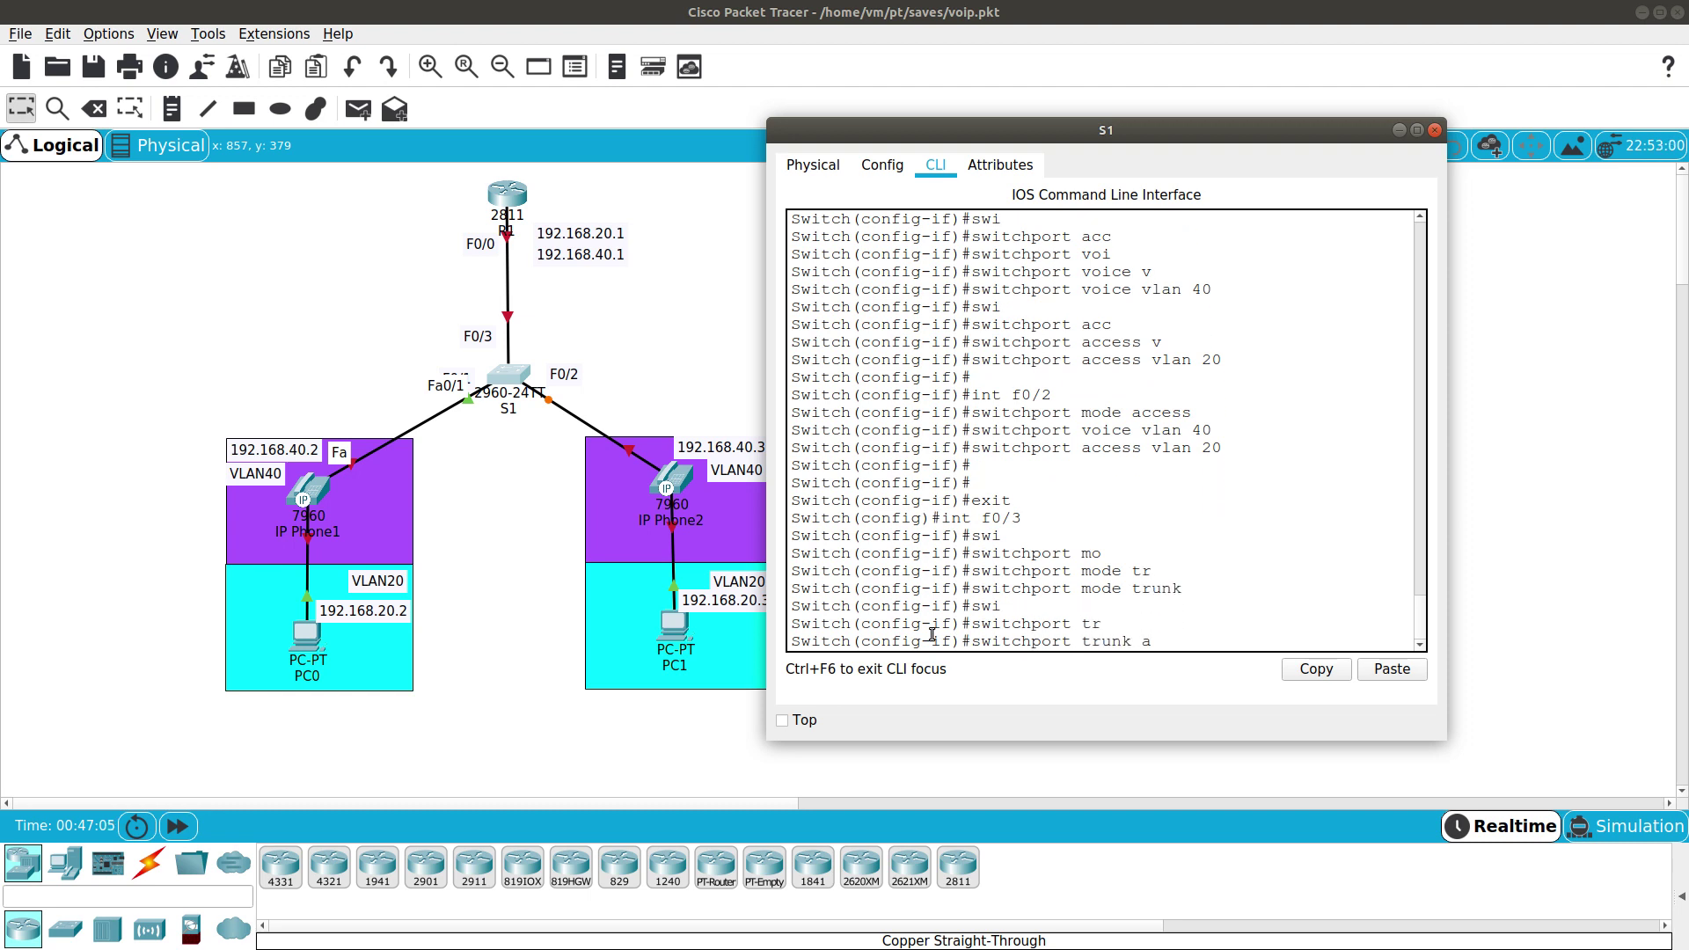
key("Tab")
type("v")
key("Tab")
type("all")
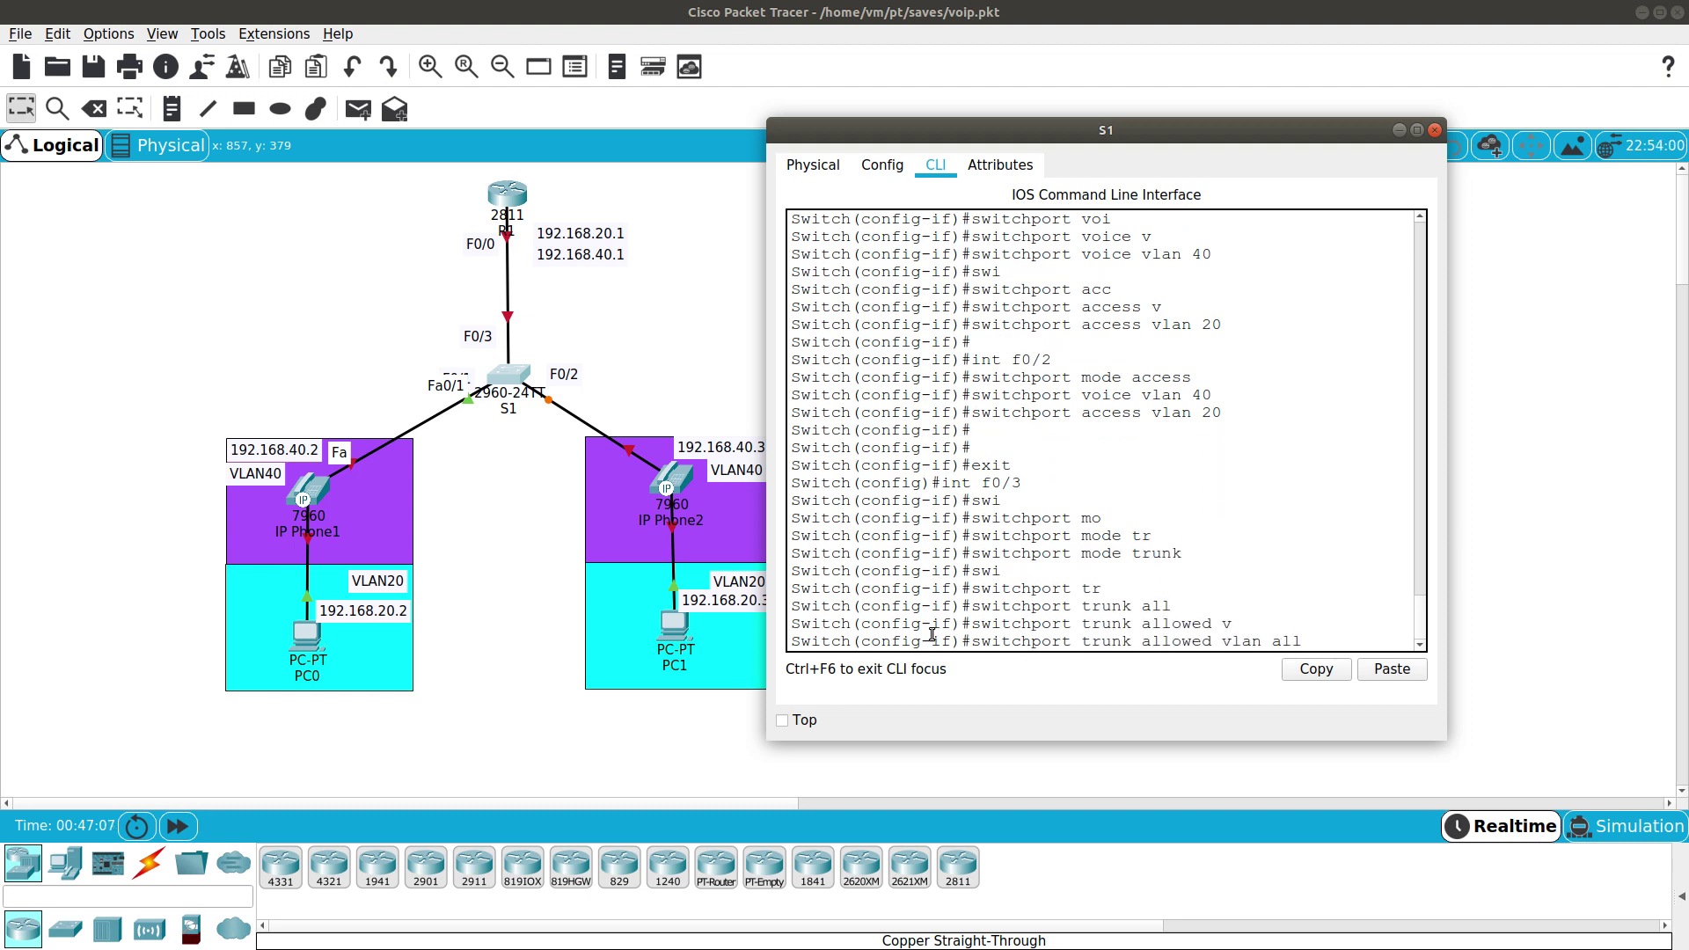
key("Return")
key("Return")
key("Return")
key("Return")
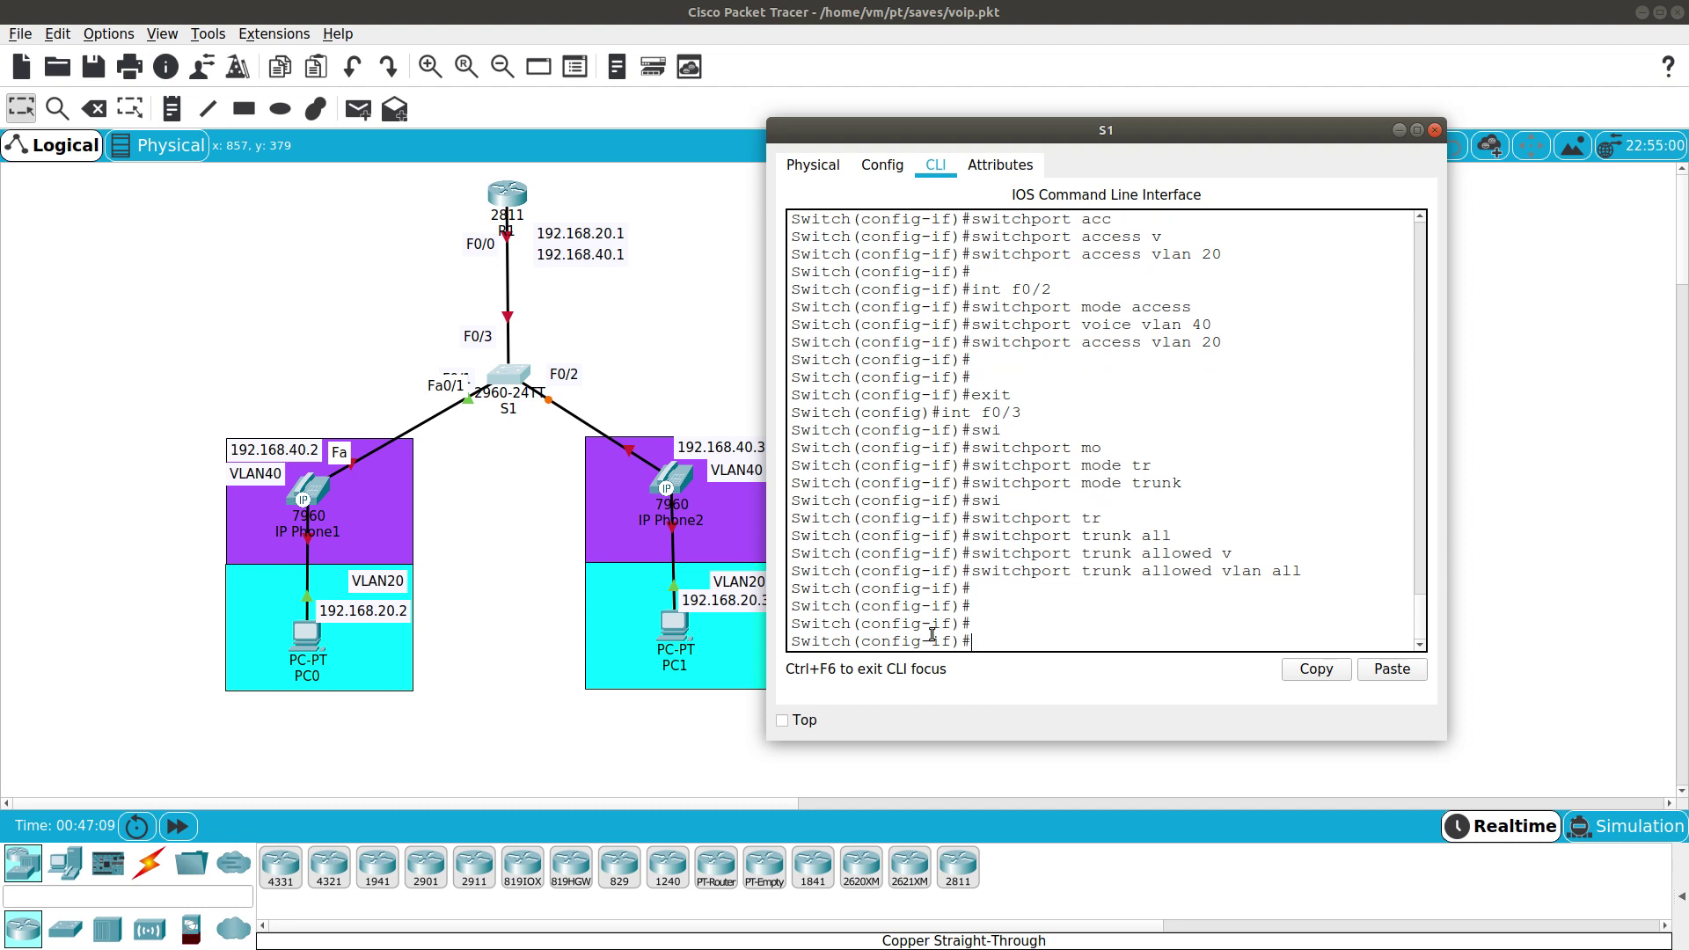
type("no shu")
key("Tab")
key("Return")
key("Return")
key("Return")
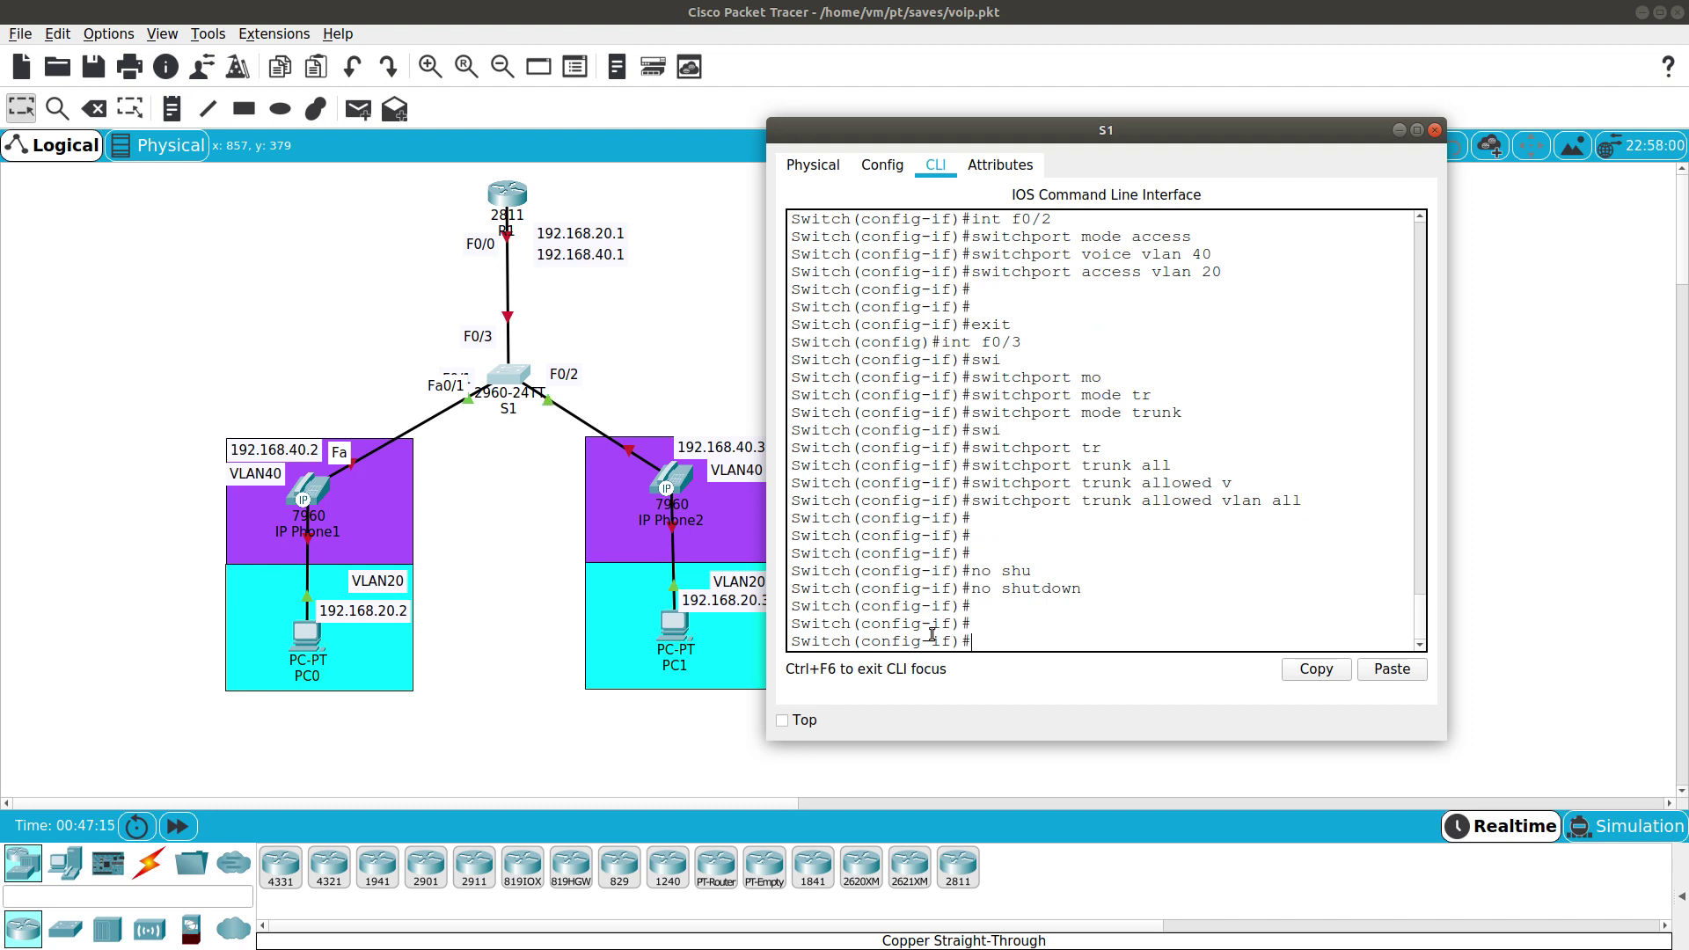
type("exit")
key("Return")
Set the switch hostname to S1 and leave configuration mode.
type("hos")
key("Tab")
type("S1")
key("Return")
key("Return")
type("exit")
key("Return")
key("Return")
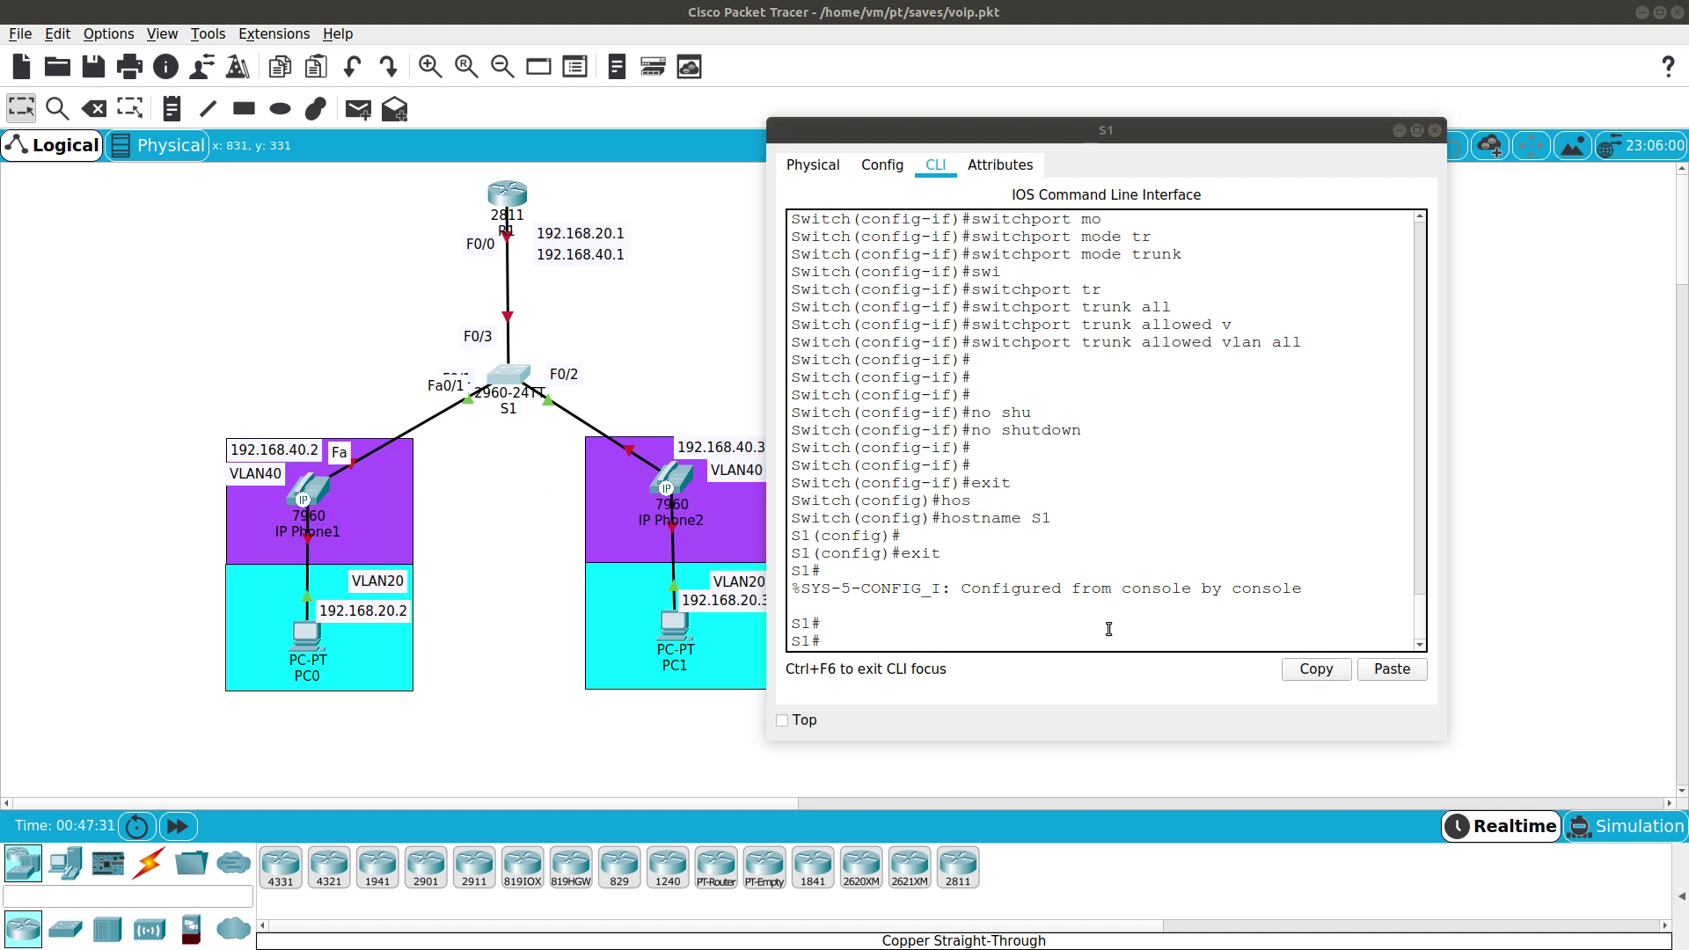
Run show interfaces fastEthernet 0/1 switchport.
type("show")
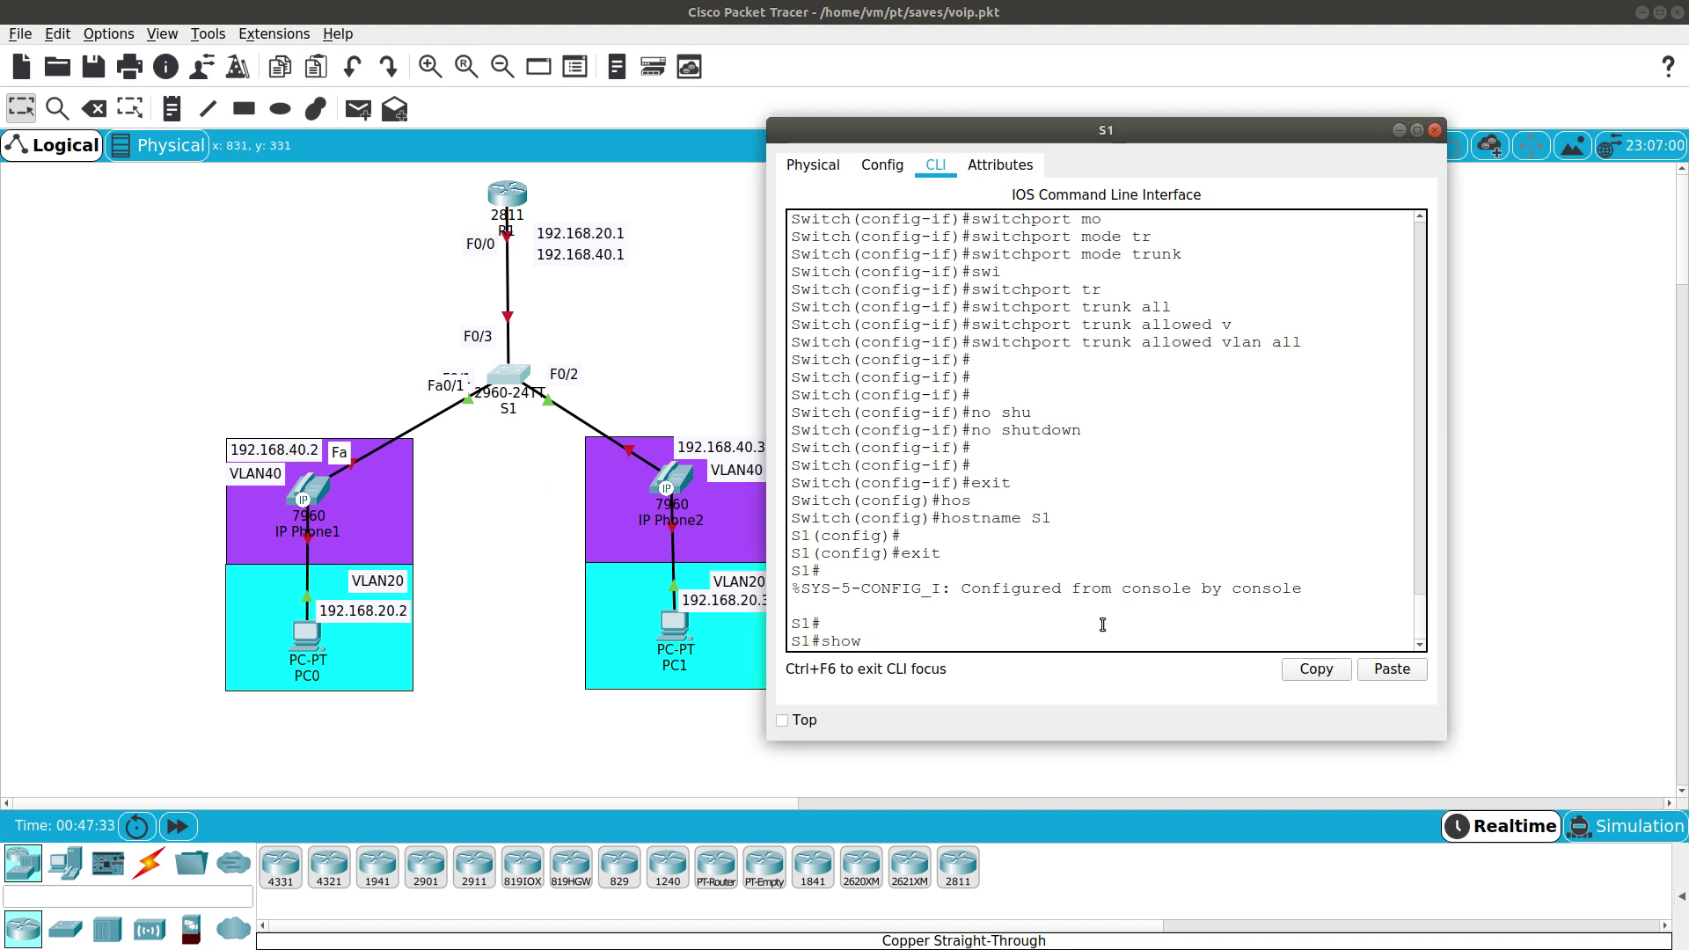
type(" in")
key("Tab")
type("f")
key("Tab")
type("0/1 swi")
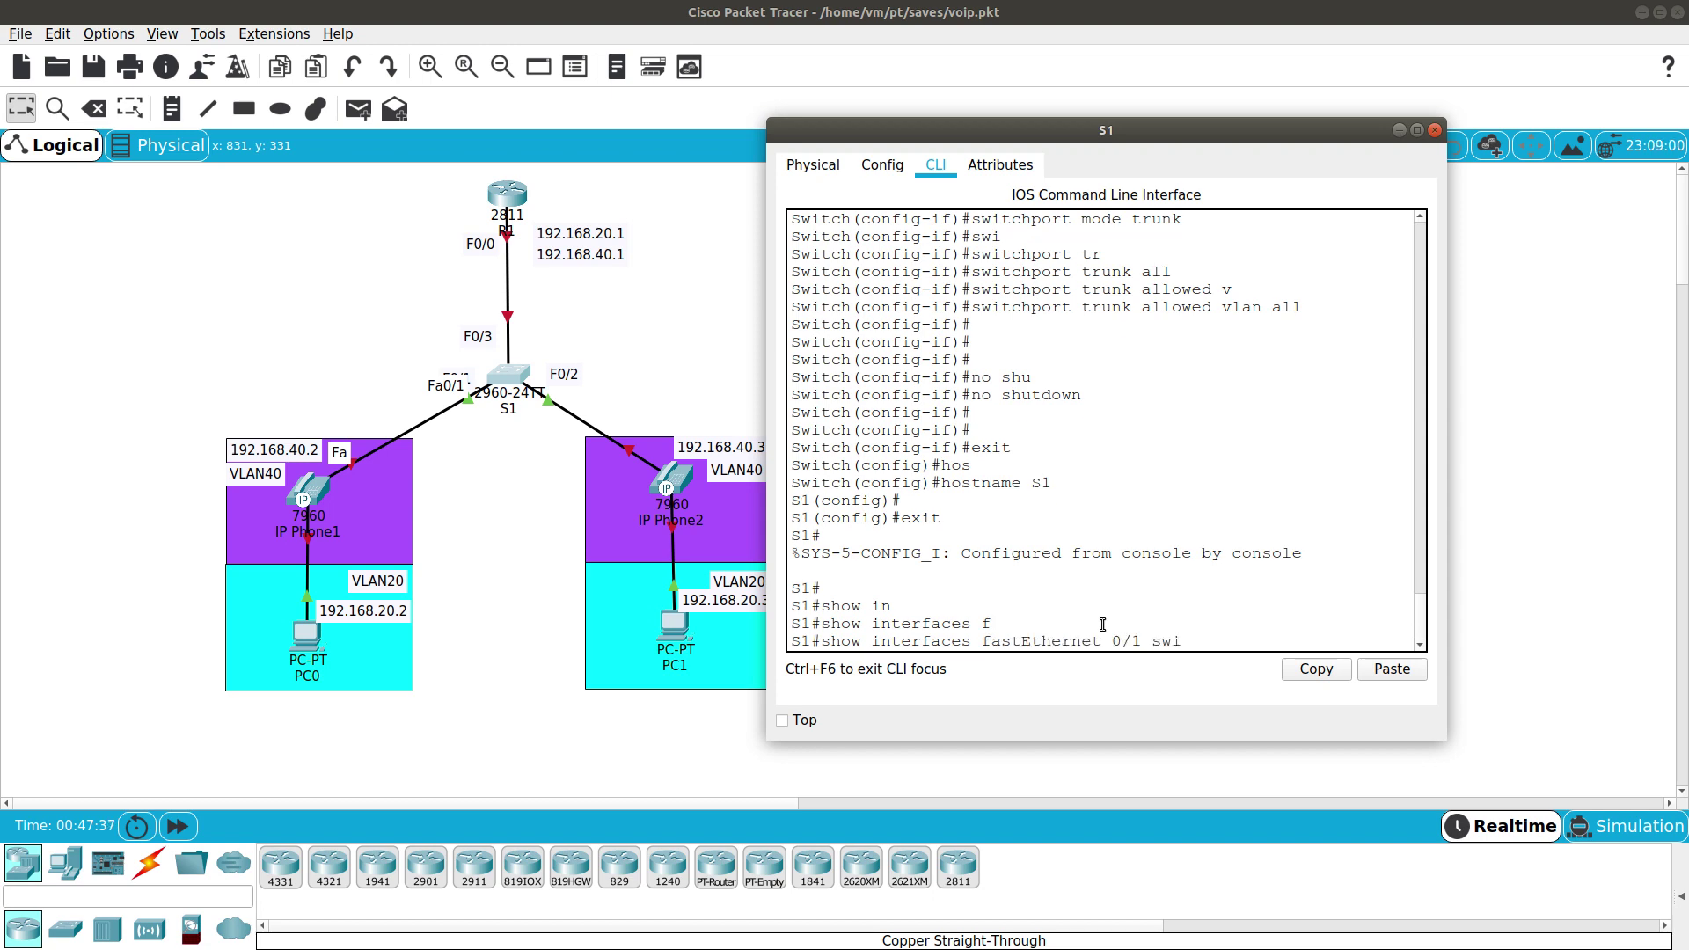
key("Tab")
key("Return")
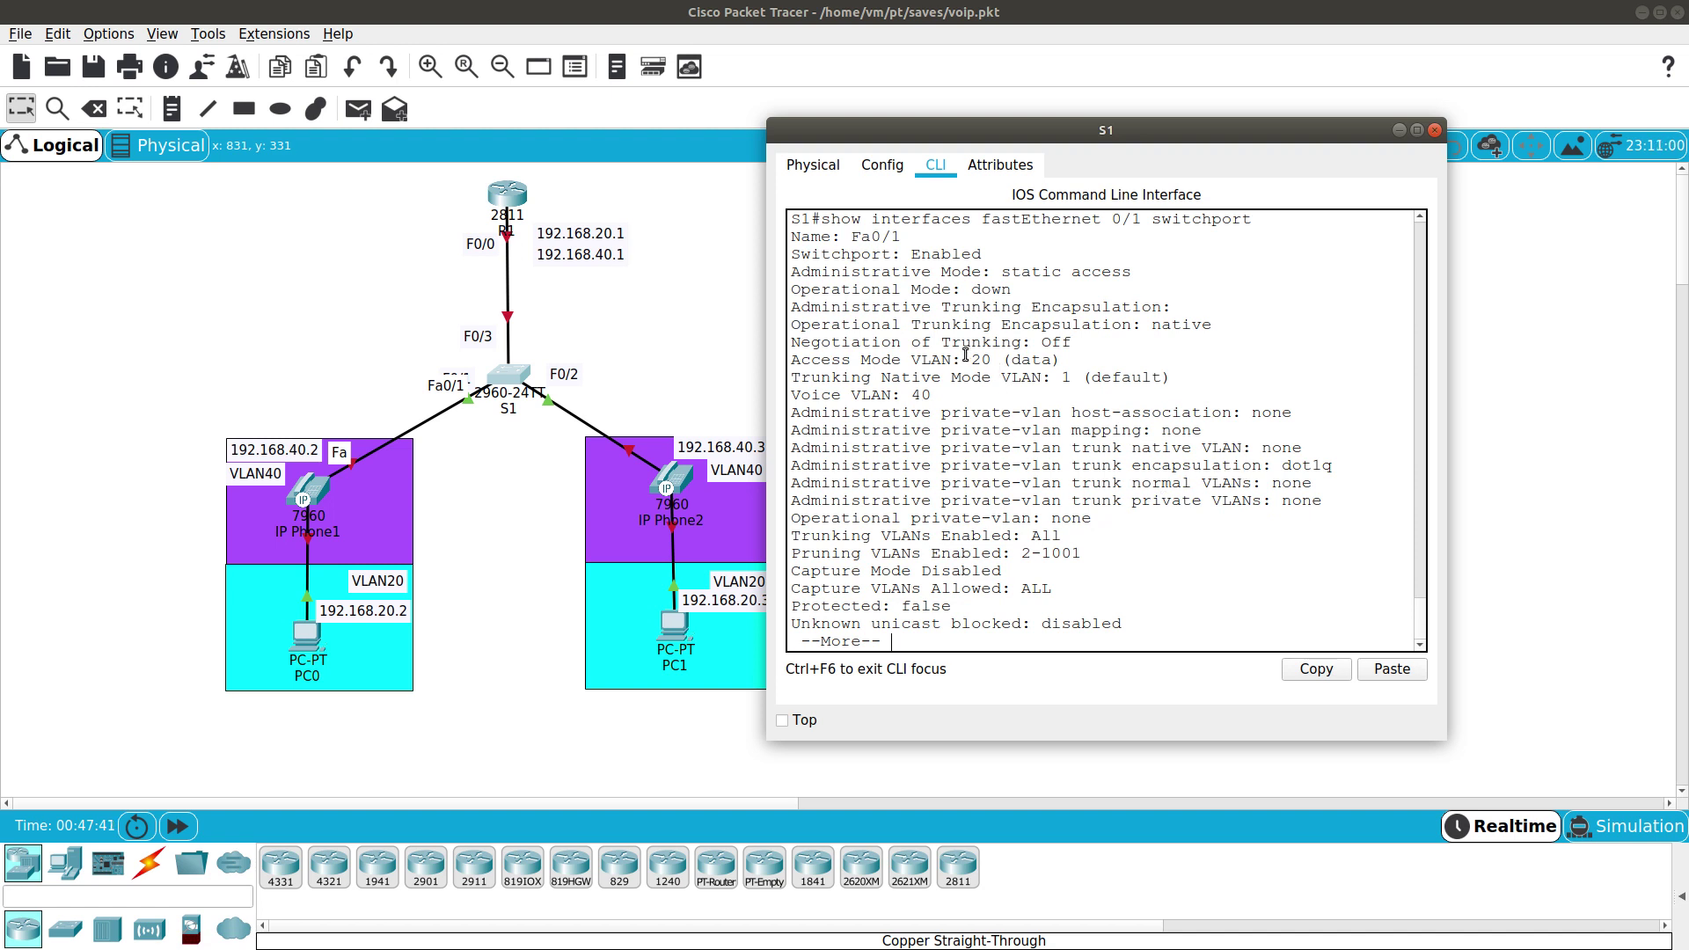
Highlight the access VLAN, native VLAN, voice VLAN 40 and dot1q lines, then page the output.
left_click_drag(792, 359, 1067, 358)
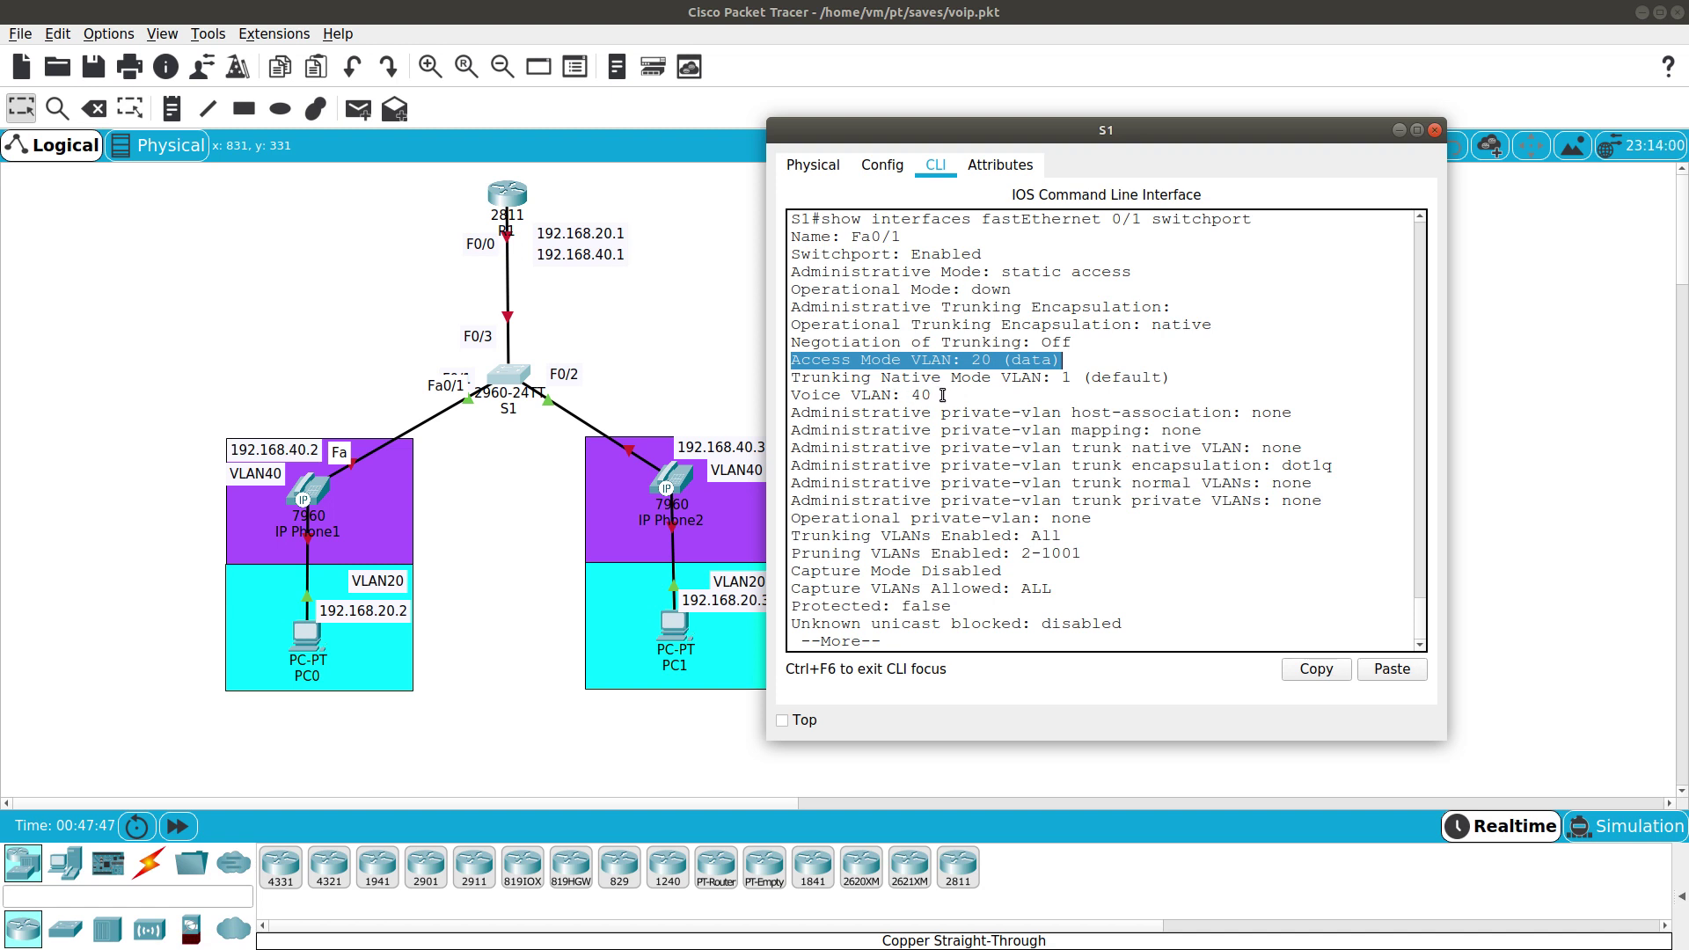
triple_click(845, 379)
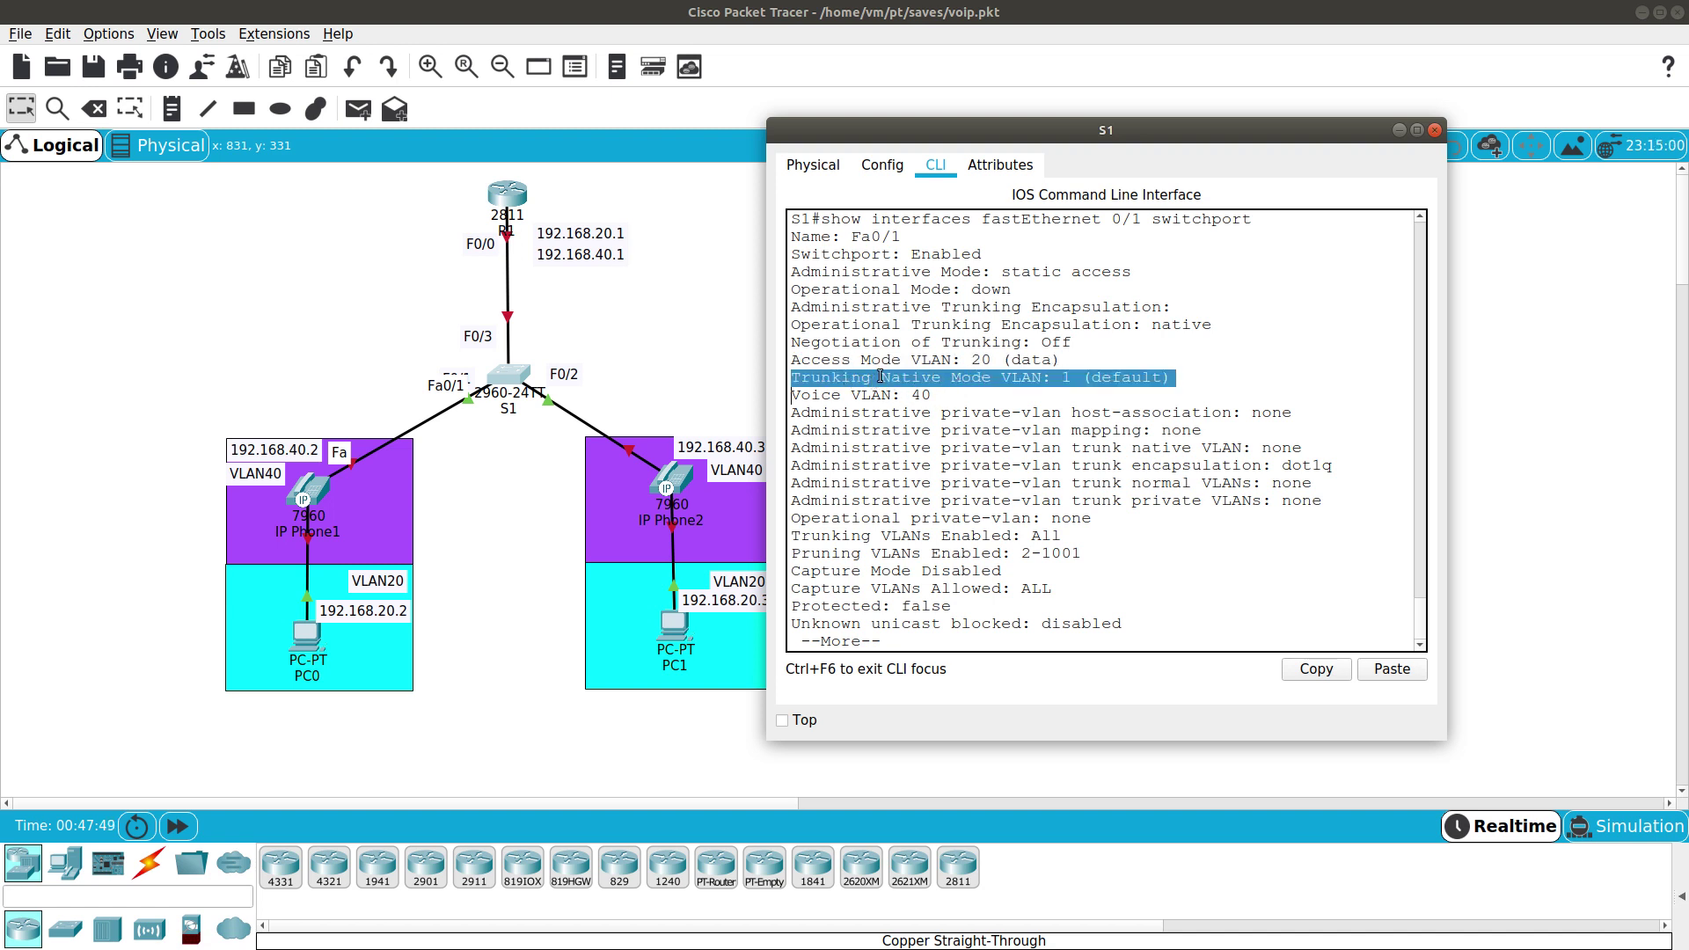
left_click(1009, 387)
triple_click(1036, 380)
double_click(866, 396)
double_click(926, 395)
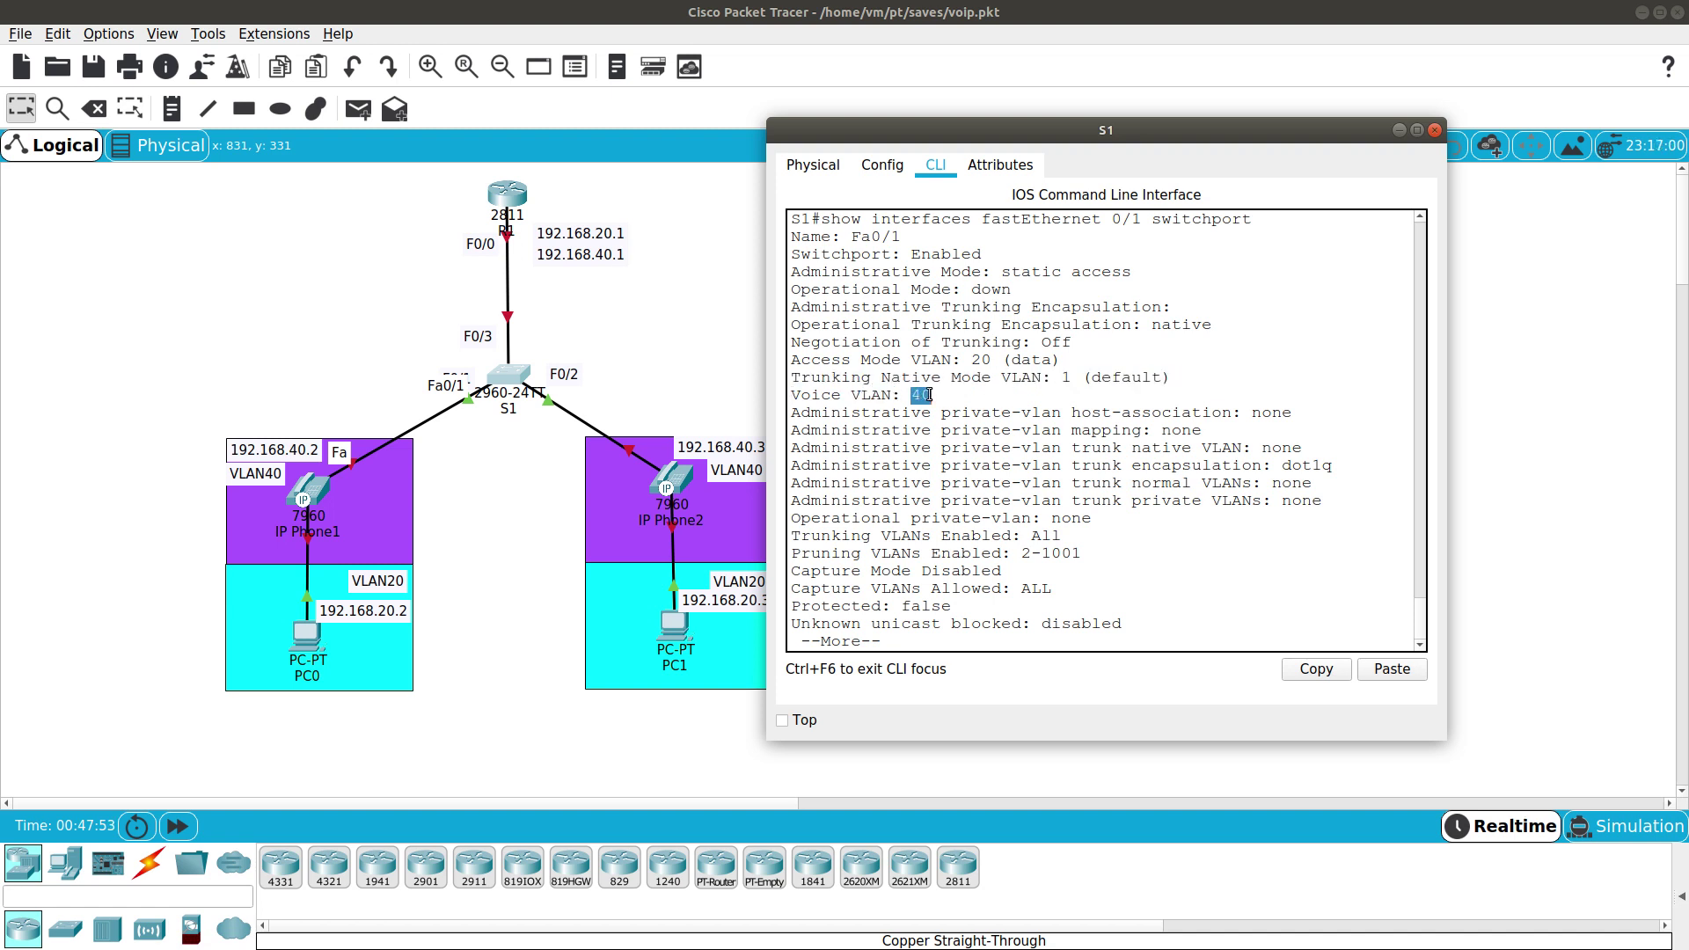
left_click_drag(1350, 520, 1154, 431)
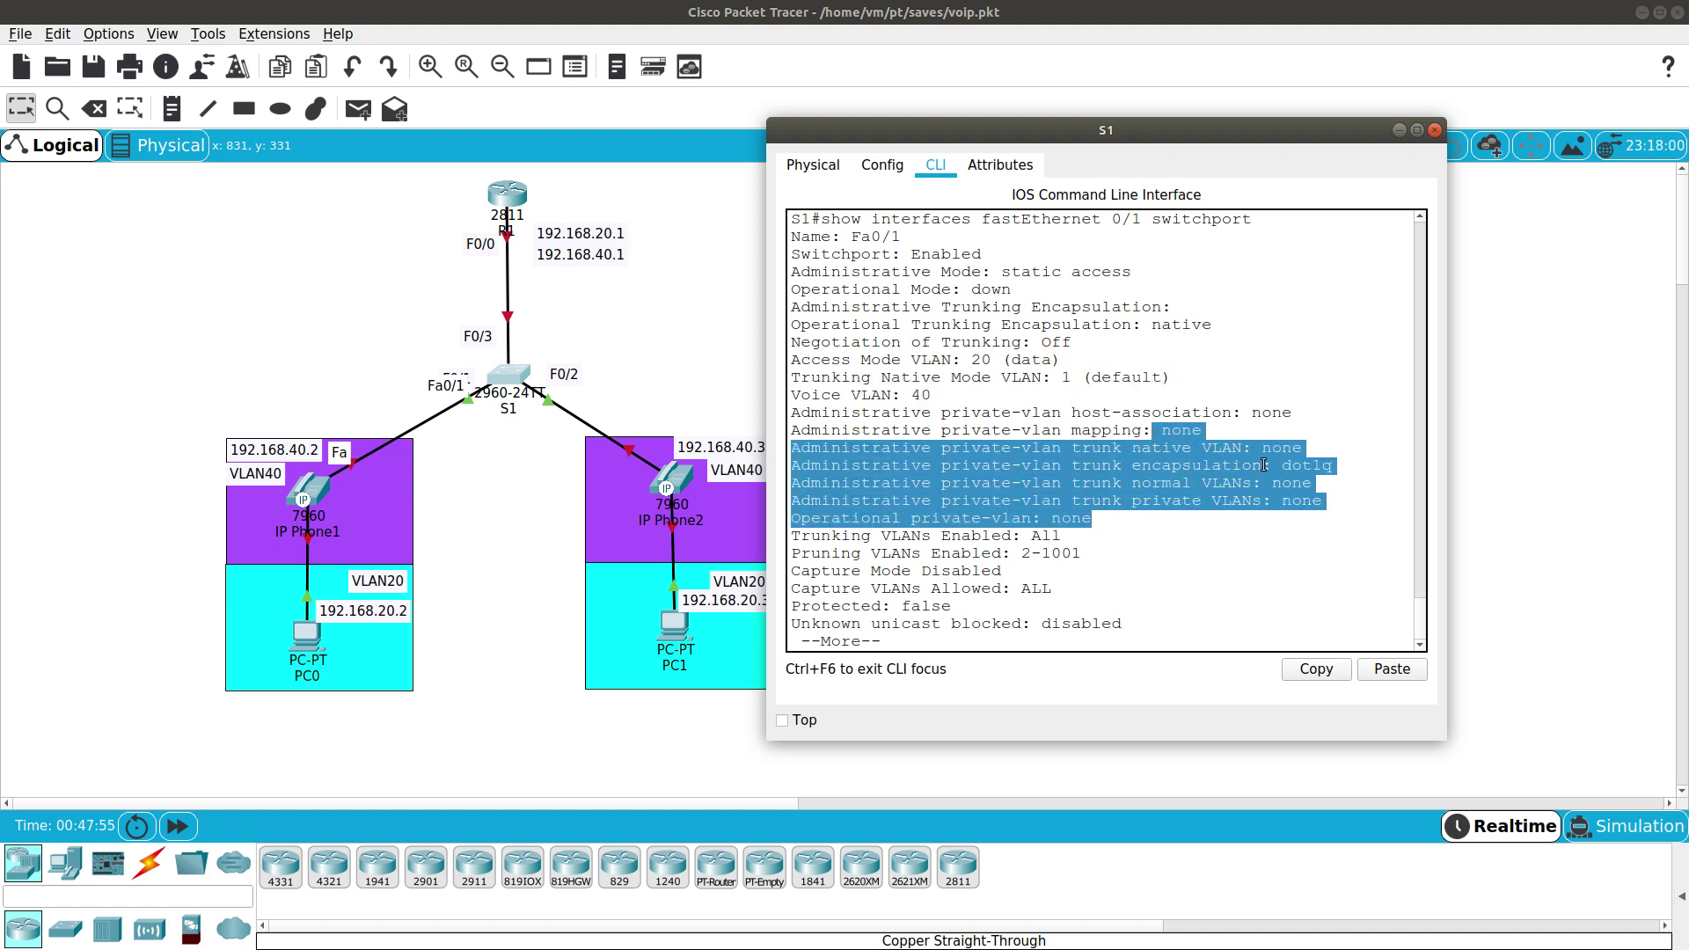
left_click(1264, 465)
double_click(1154, 466)
double_click(1309, 466)
key("space")
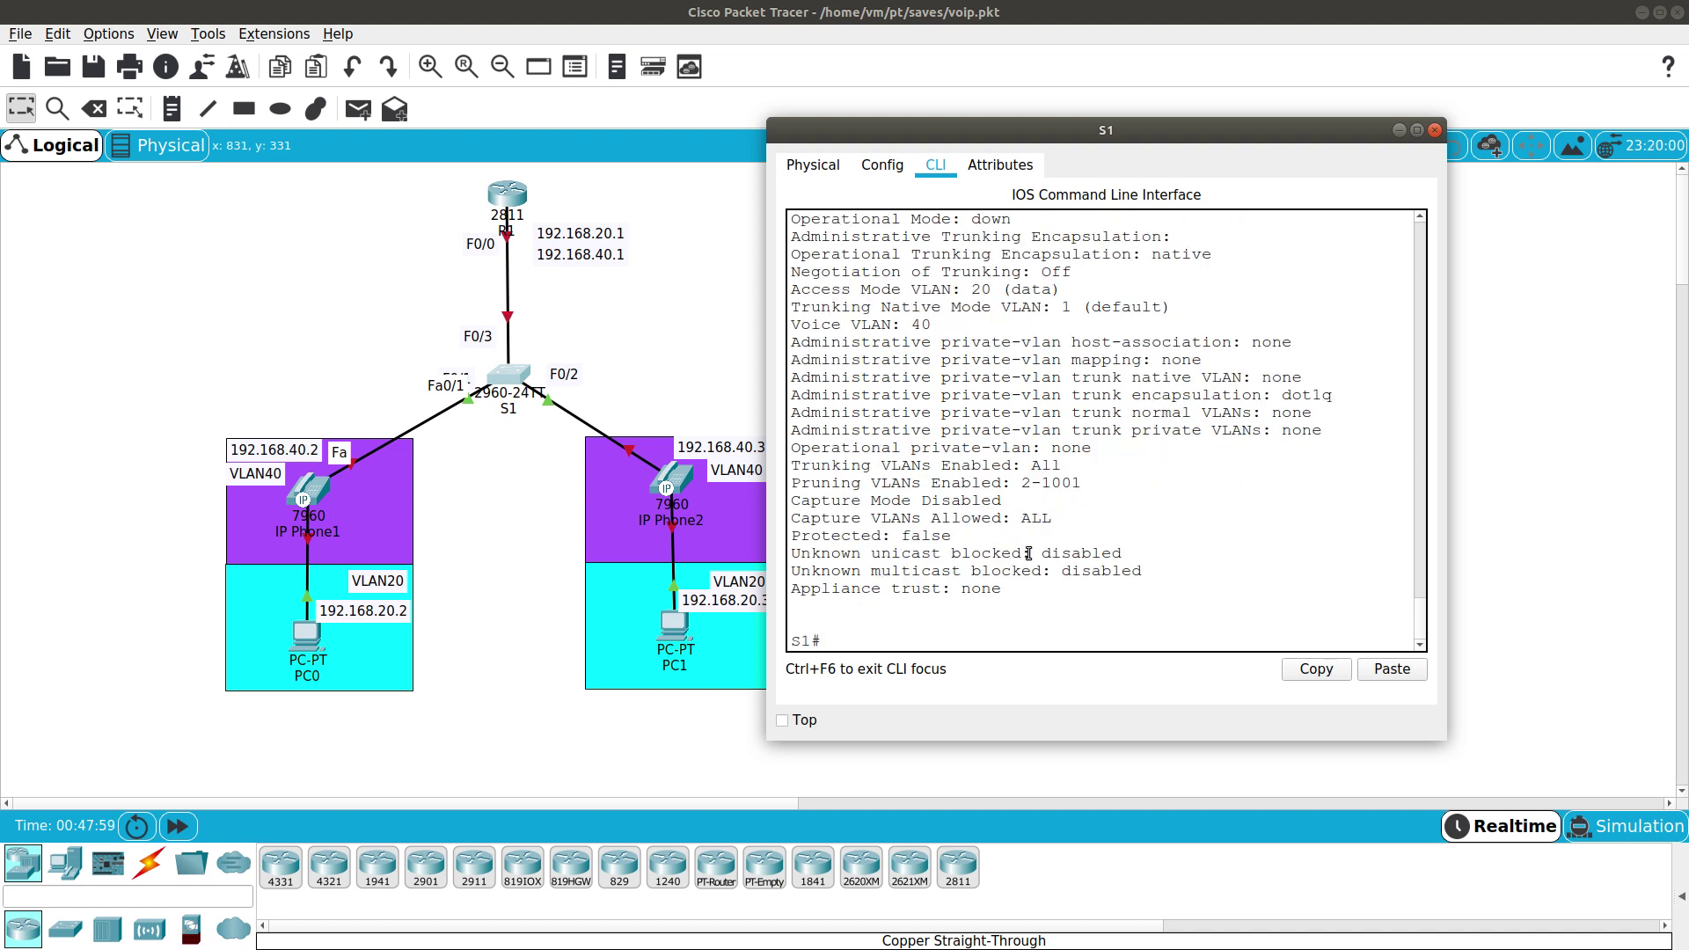
Query trunk status for Fa0/1, then run show interfaces trunk for all ports.
key("Up")
key("BackSpace")
key("BackSpace")
key("BackSpace")
key("BackSpace")
key("BackSpace")
key("BackSpace")
key("BackSpace")
key("BackSpace")
key("BackSpace")
key("BackSpace")
key("BackSpace")
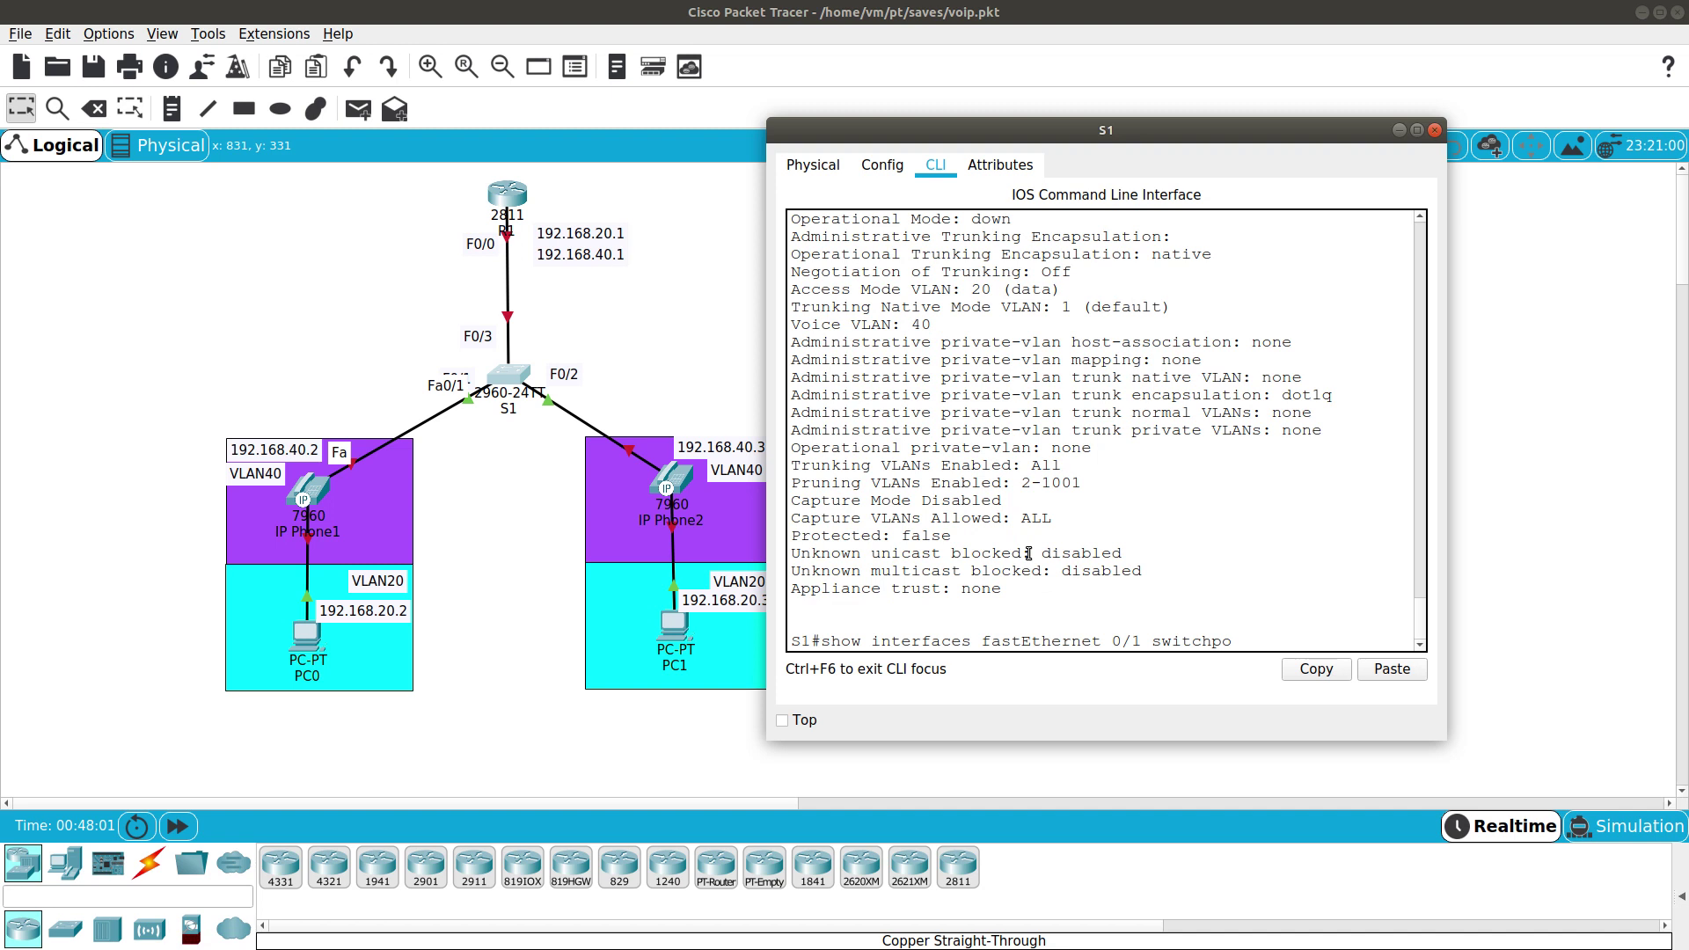
type("tr")
key("Return")
key("Up")
type("unk")
key("Return")
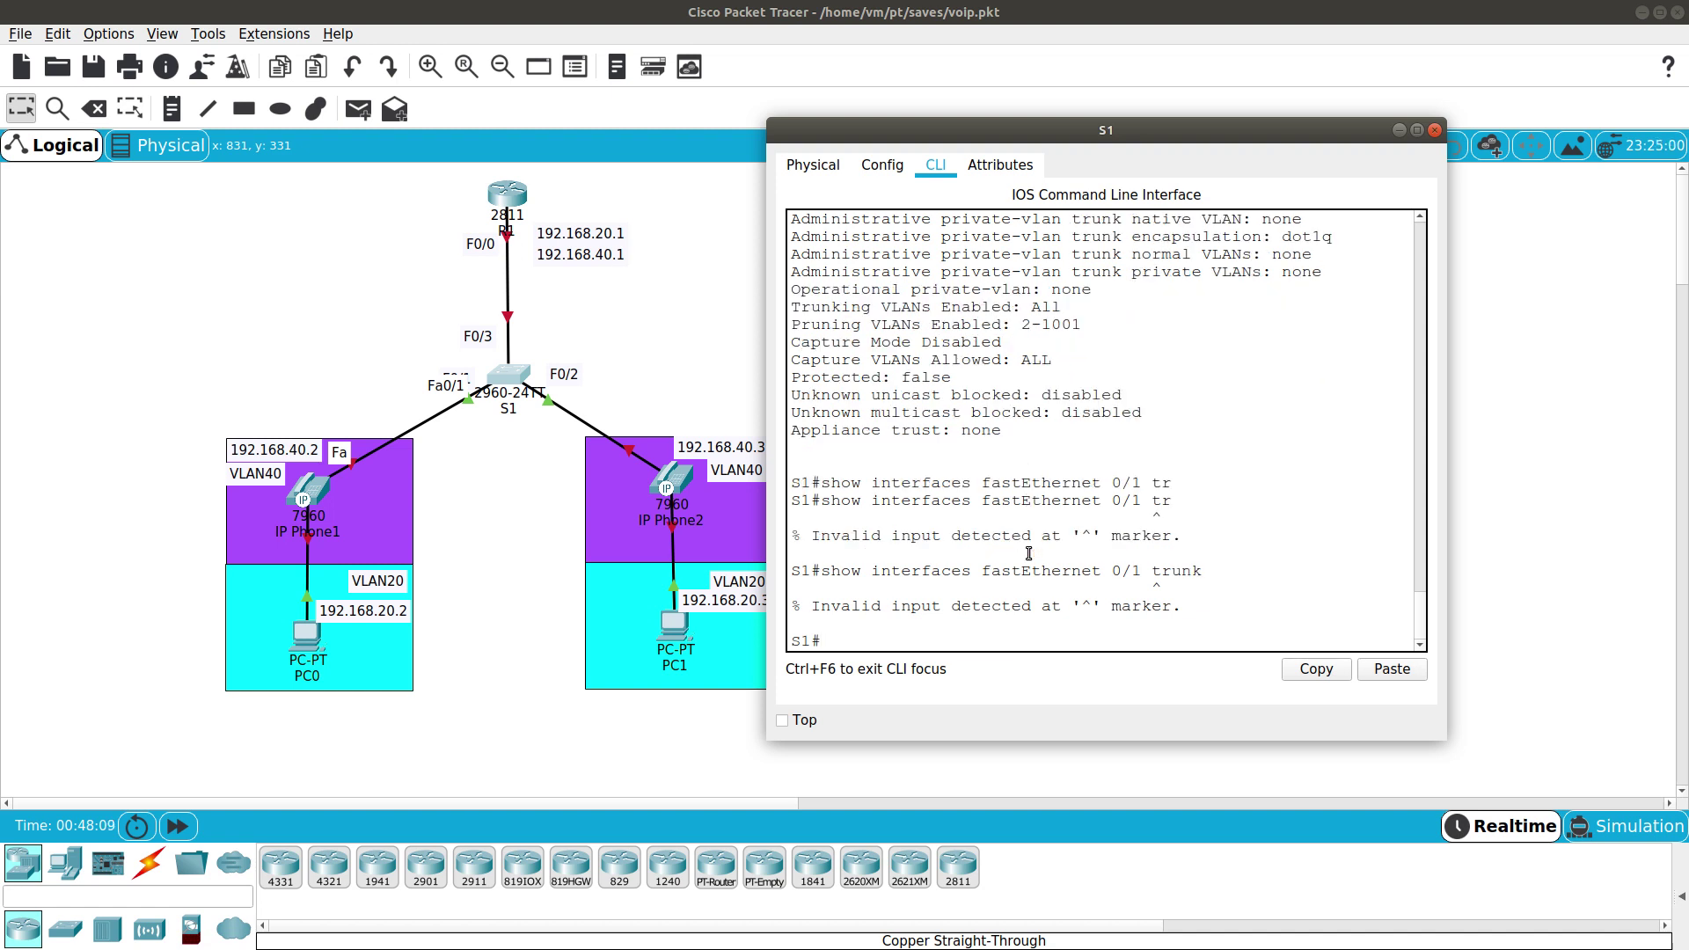
key("Up")
key("BackSpace")
key("BackSpace")
key("BackSpace")
key("BackSpace")
key("BackSpace")
key("BackSpace")
key("BackSpace")
key("BackSpace")
key("BackSpace")
key("BackSpace")
key("BackSpace")
key("BackSpace")
key("BackSpace")
key("BackSpace")
key("BackSpace")
key("BackSpace")
key("BackSpace")
key("BackSpace")
key("BackSpace")
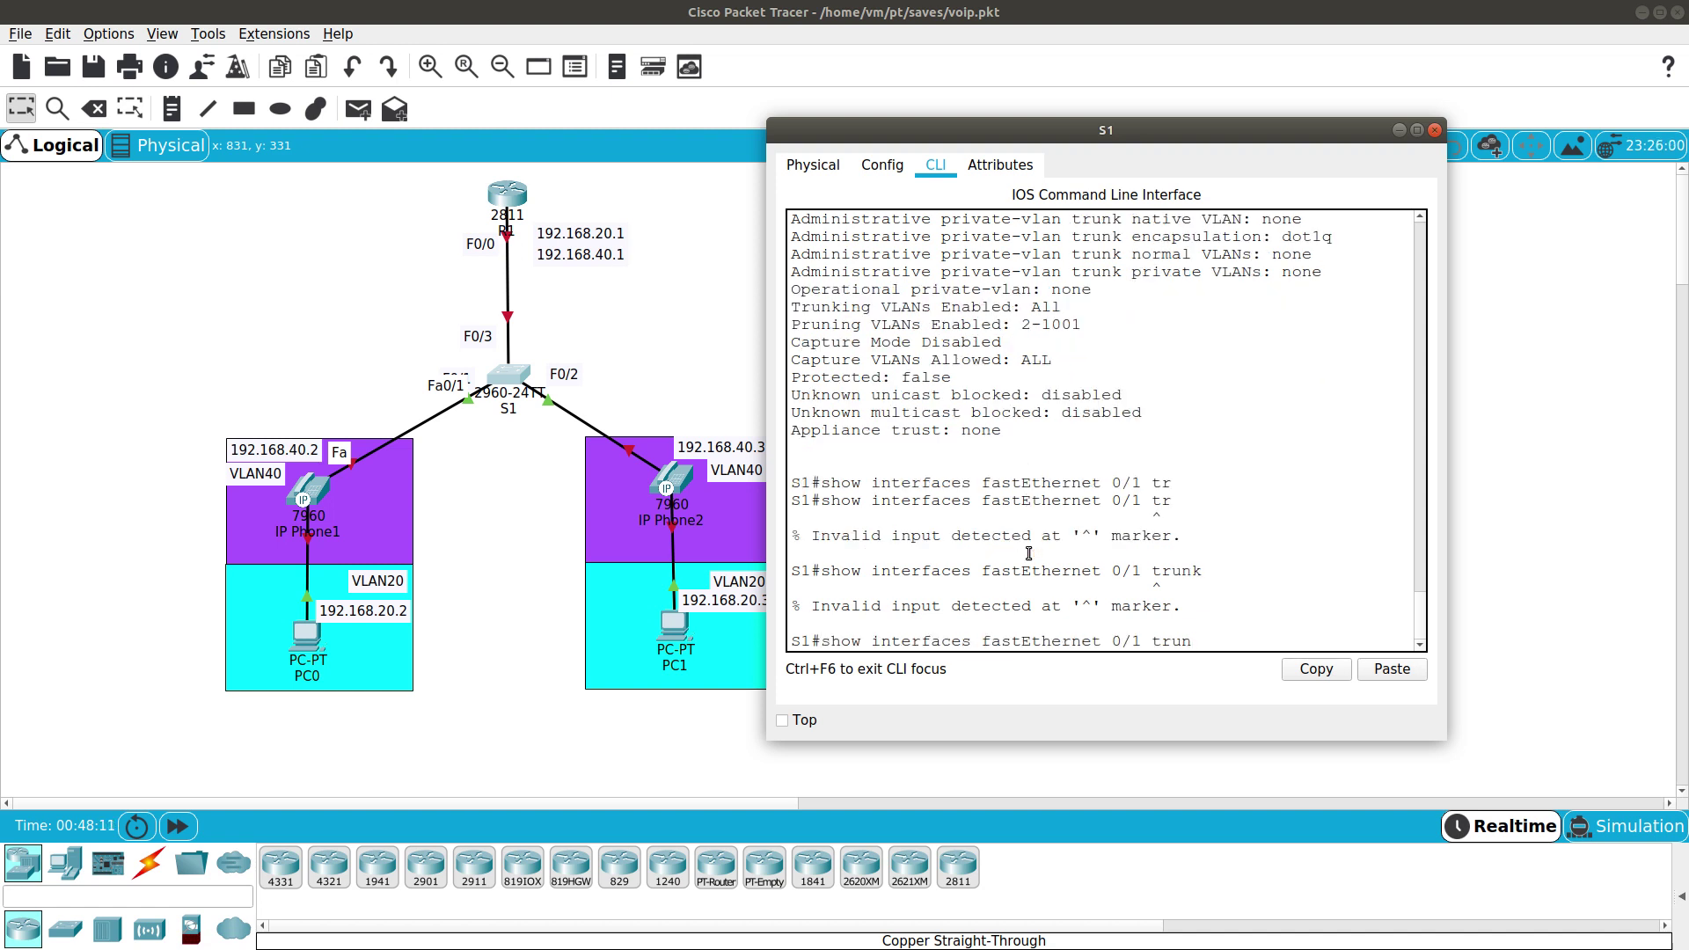
key("BackSpace")
key("BackSpace")
key("BackSpace")
type("tr")
key("Tab")
key("Return")
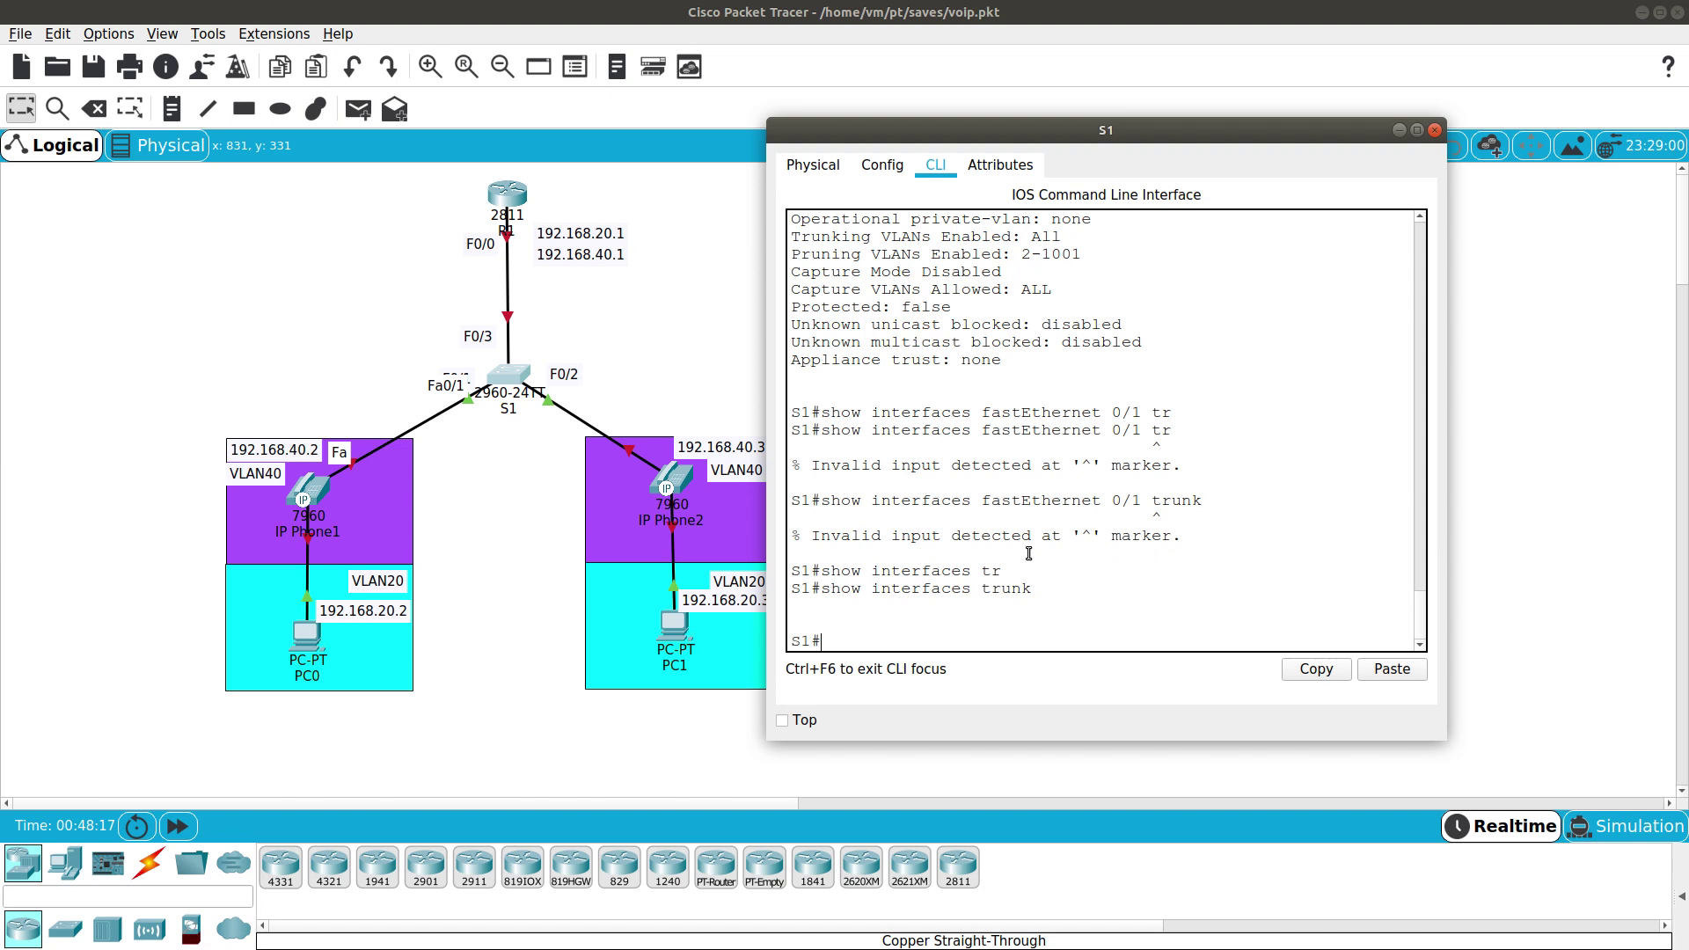
Run show interfaces trunk again to list S1's trunk ports.
type("show in")
key("Tab")
type("tr")
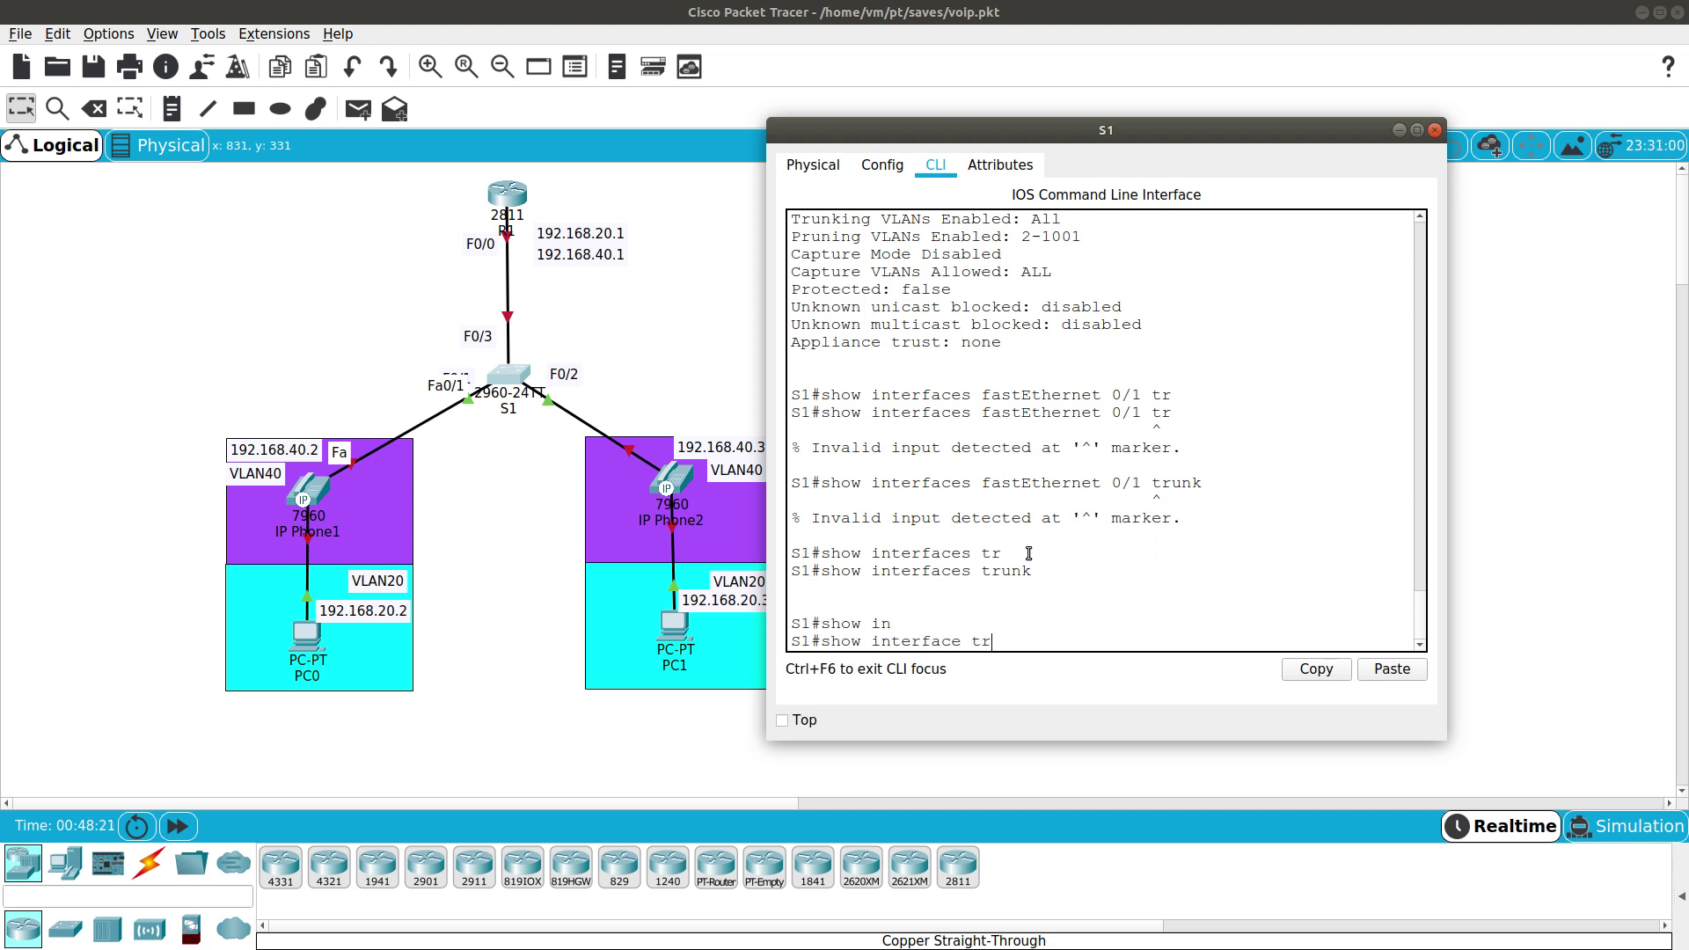
key("Tab")
key("Return")
key("Return")
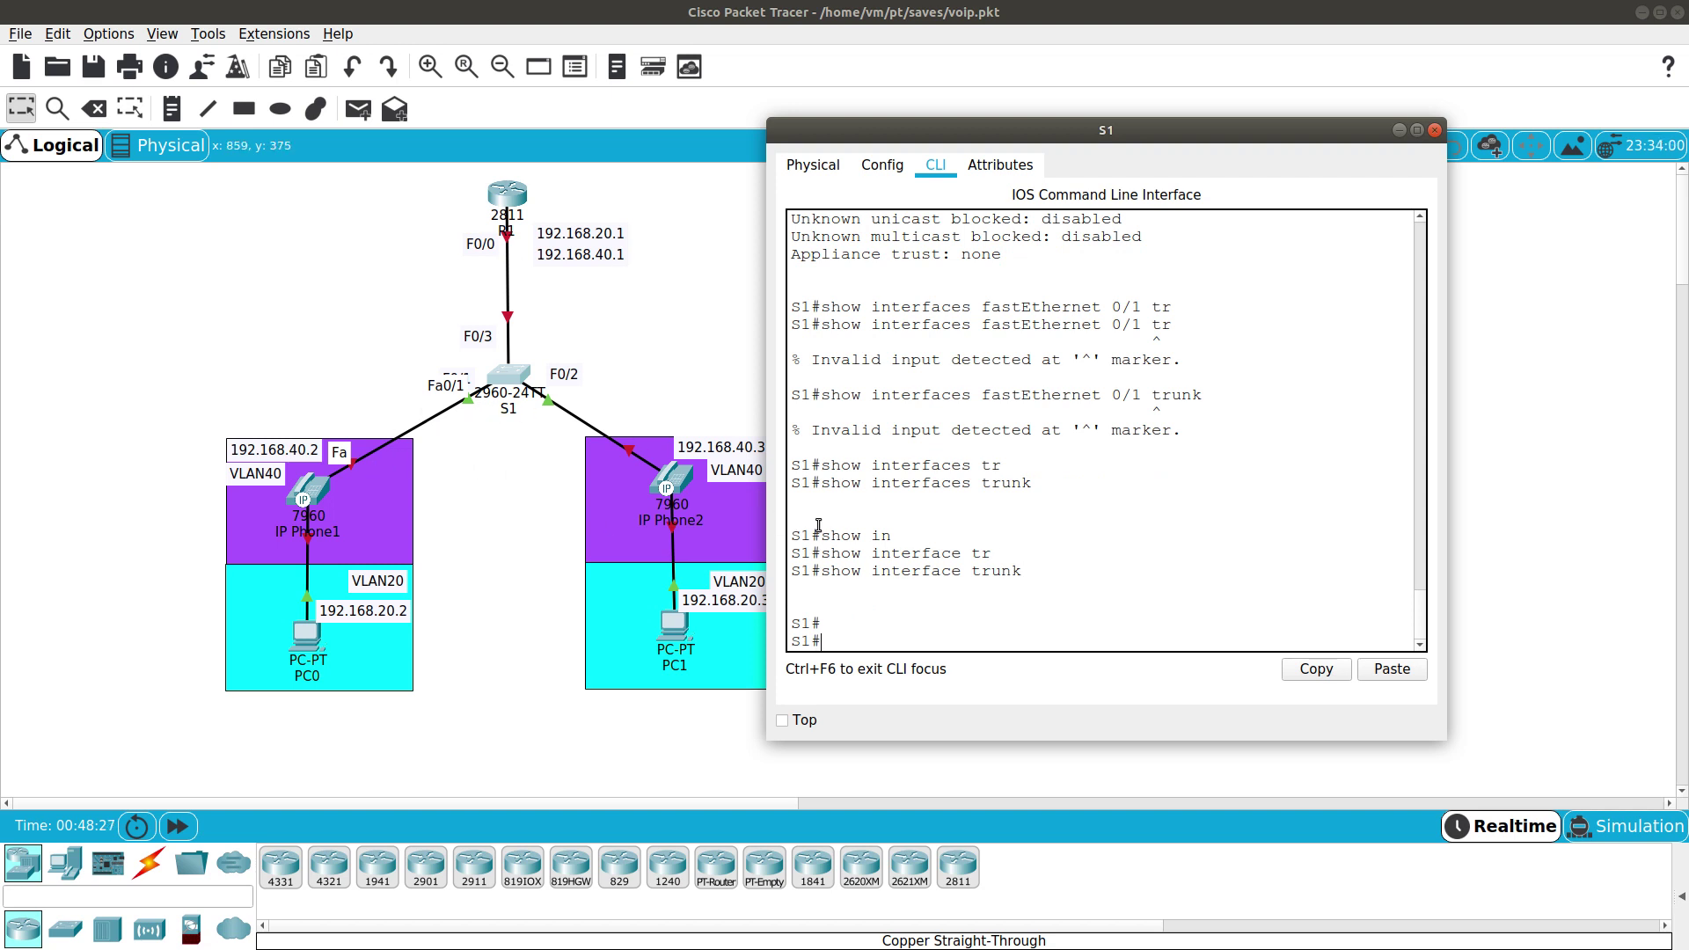
Run copy running-config startup-config on S1 and confirm the Building configuration [OK] message.
key("BackSpace")
type("copy run")
key("Tab")
type("syat")
key("BackSpace")
key("BackSpace")
key("BackSpace")
key("Tab")
type("t")
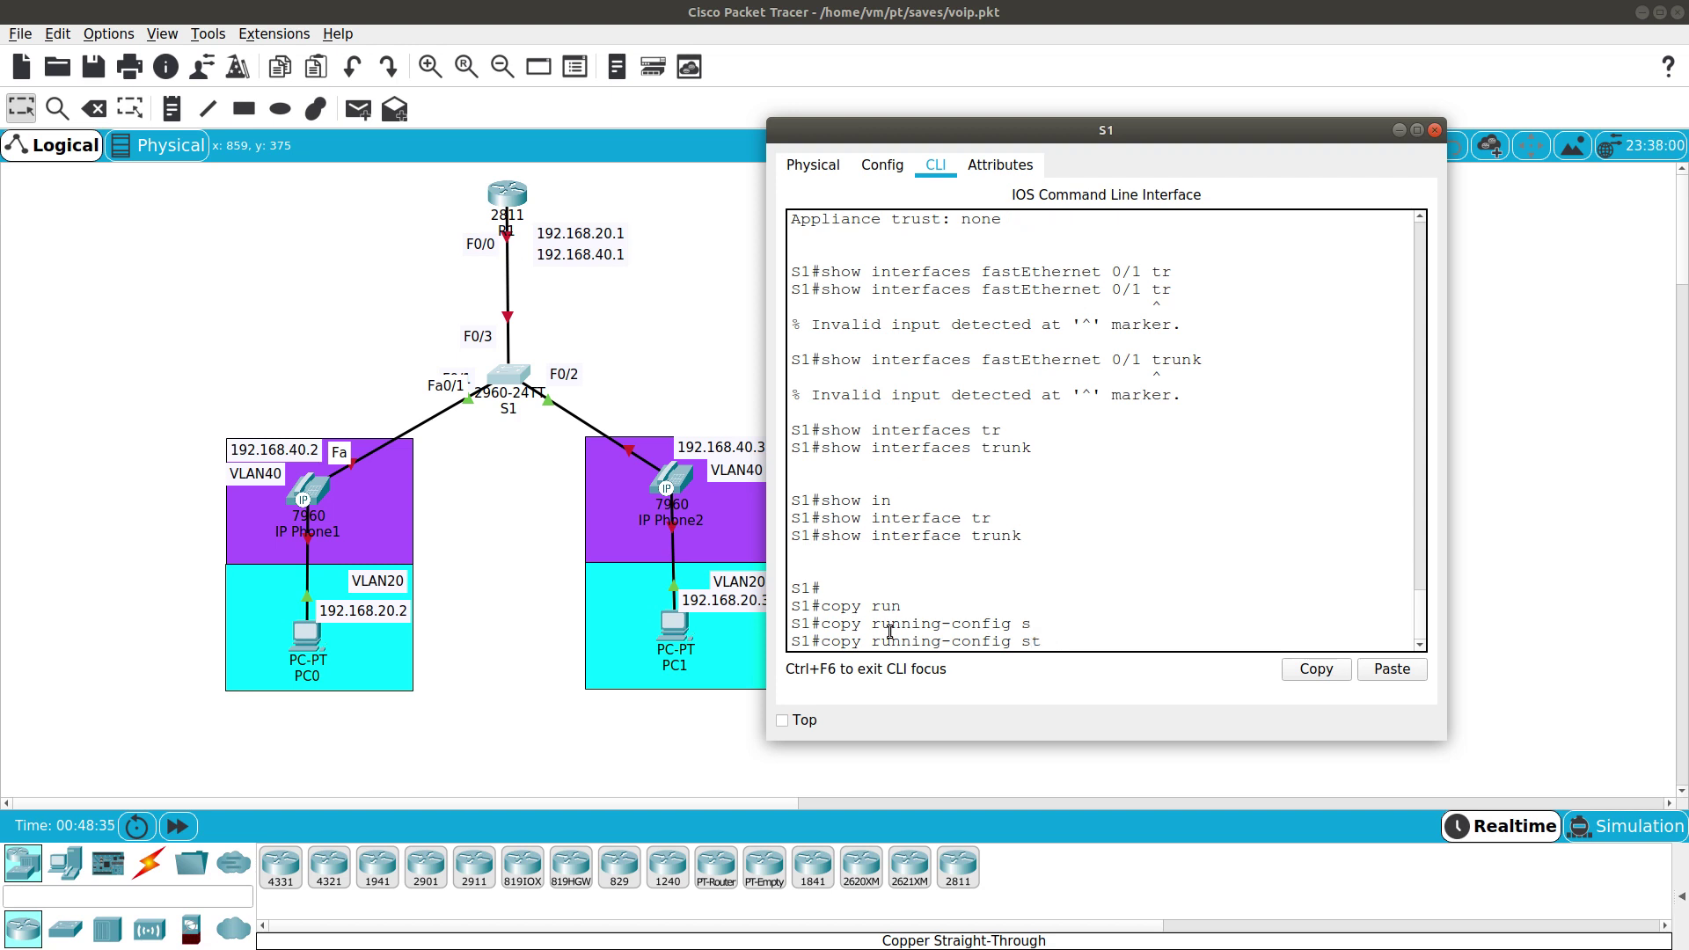
key("Tab")
key("Return")
key("Return")
key("Return")
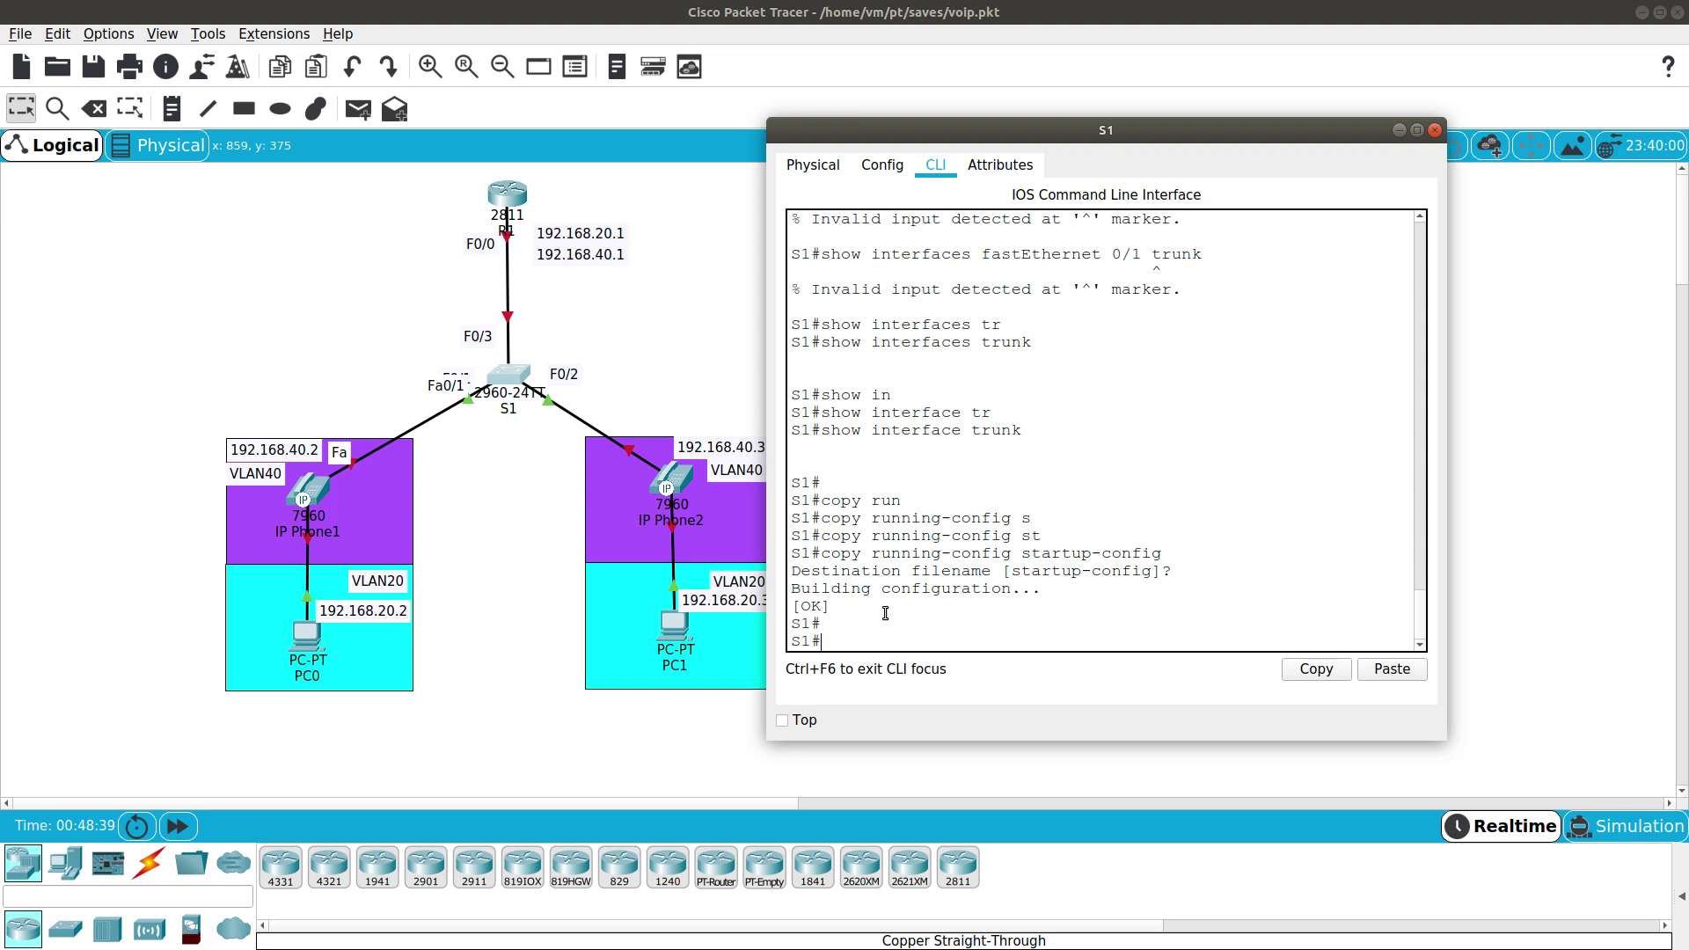
left_click_drag(1060, 588, 792, 592)
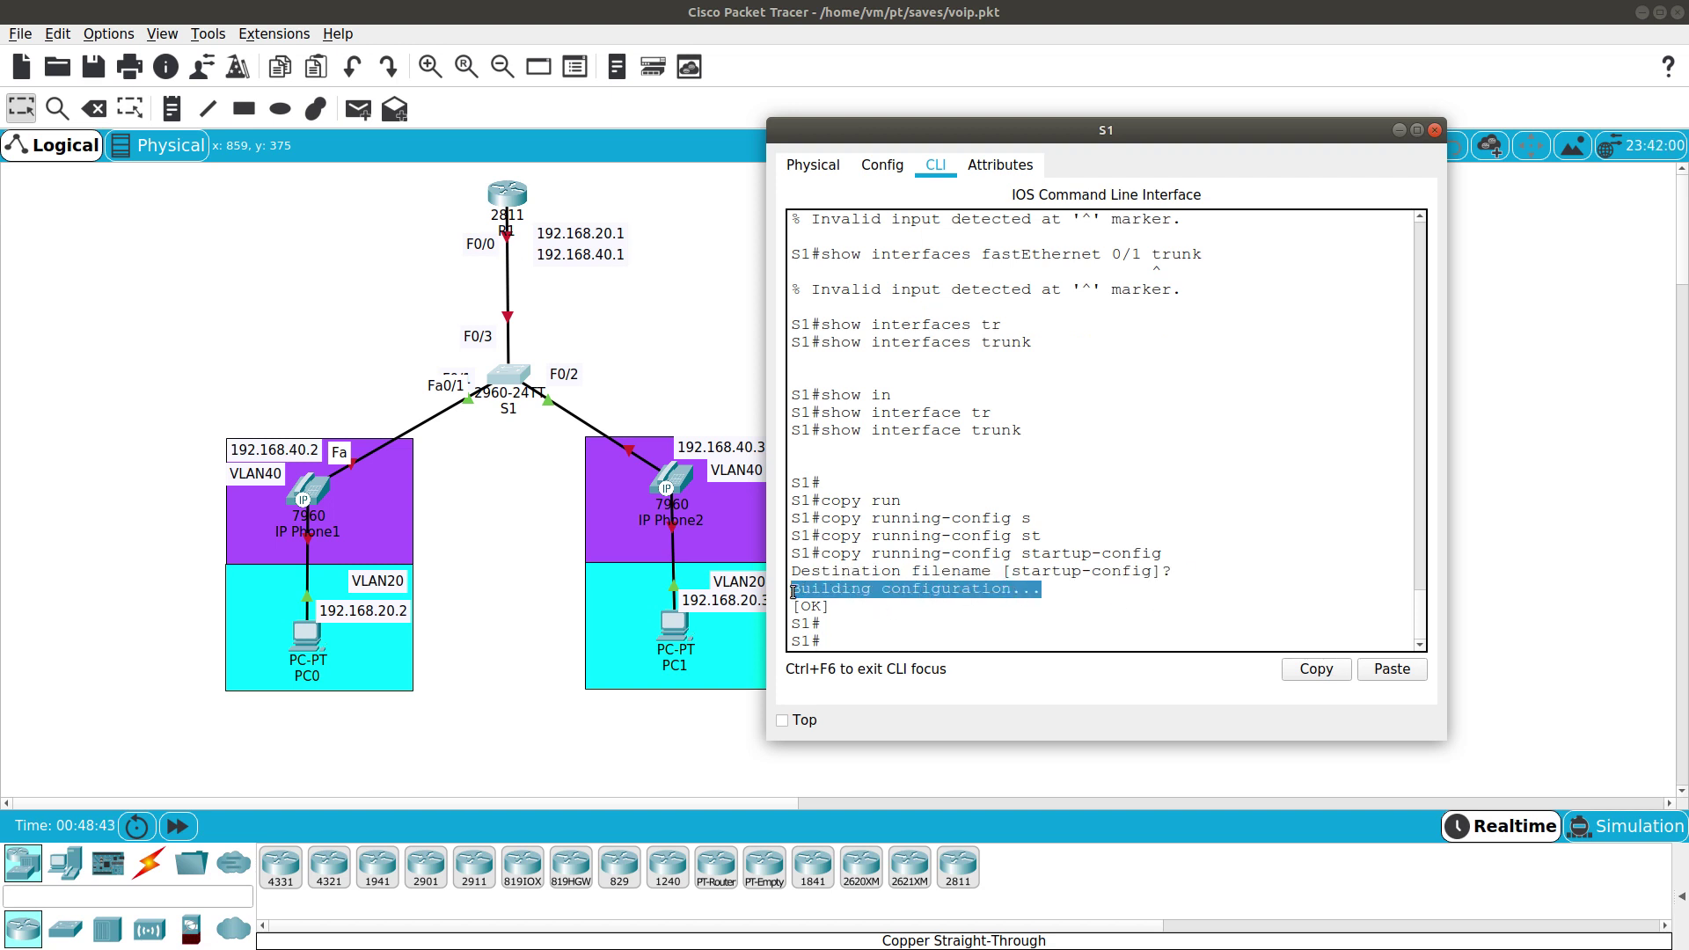
Switch to router R1's CLI, enter en and config t, and set hostname R1.
left_click(1400, 130)
left_click(511, 195)
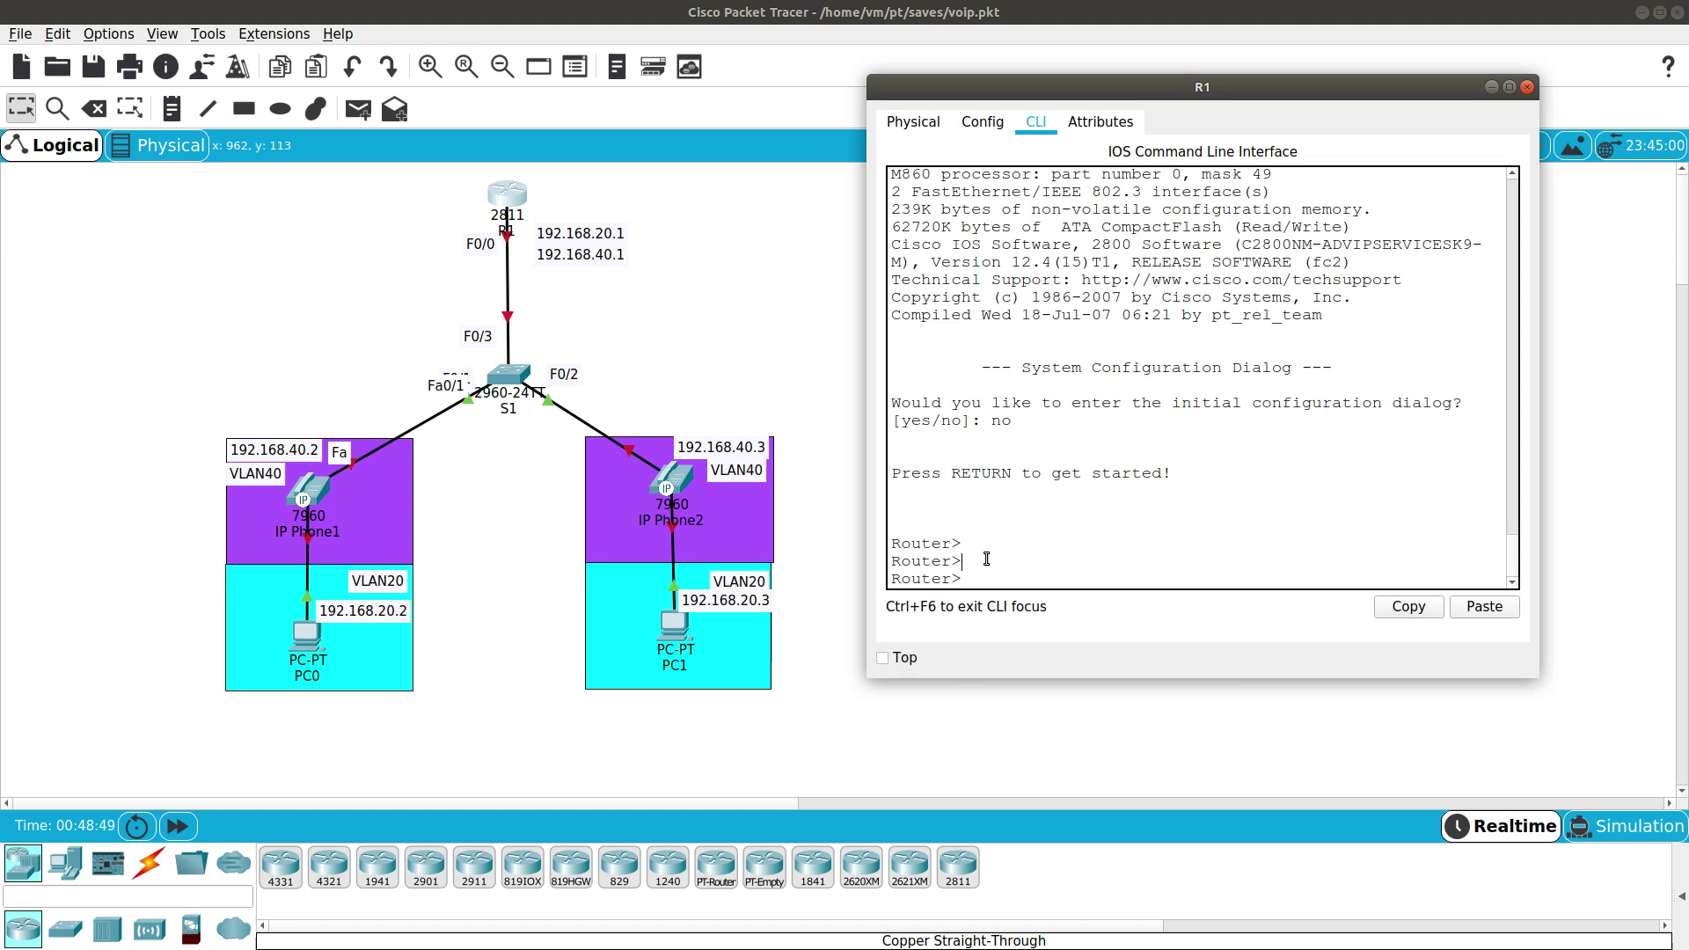
type("en")
key("Return")
type("config t")
key("Return")
type("hostname R")
key("Tab")
type("R")
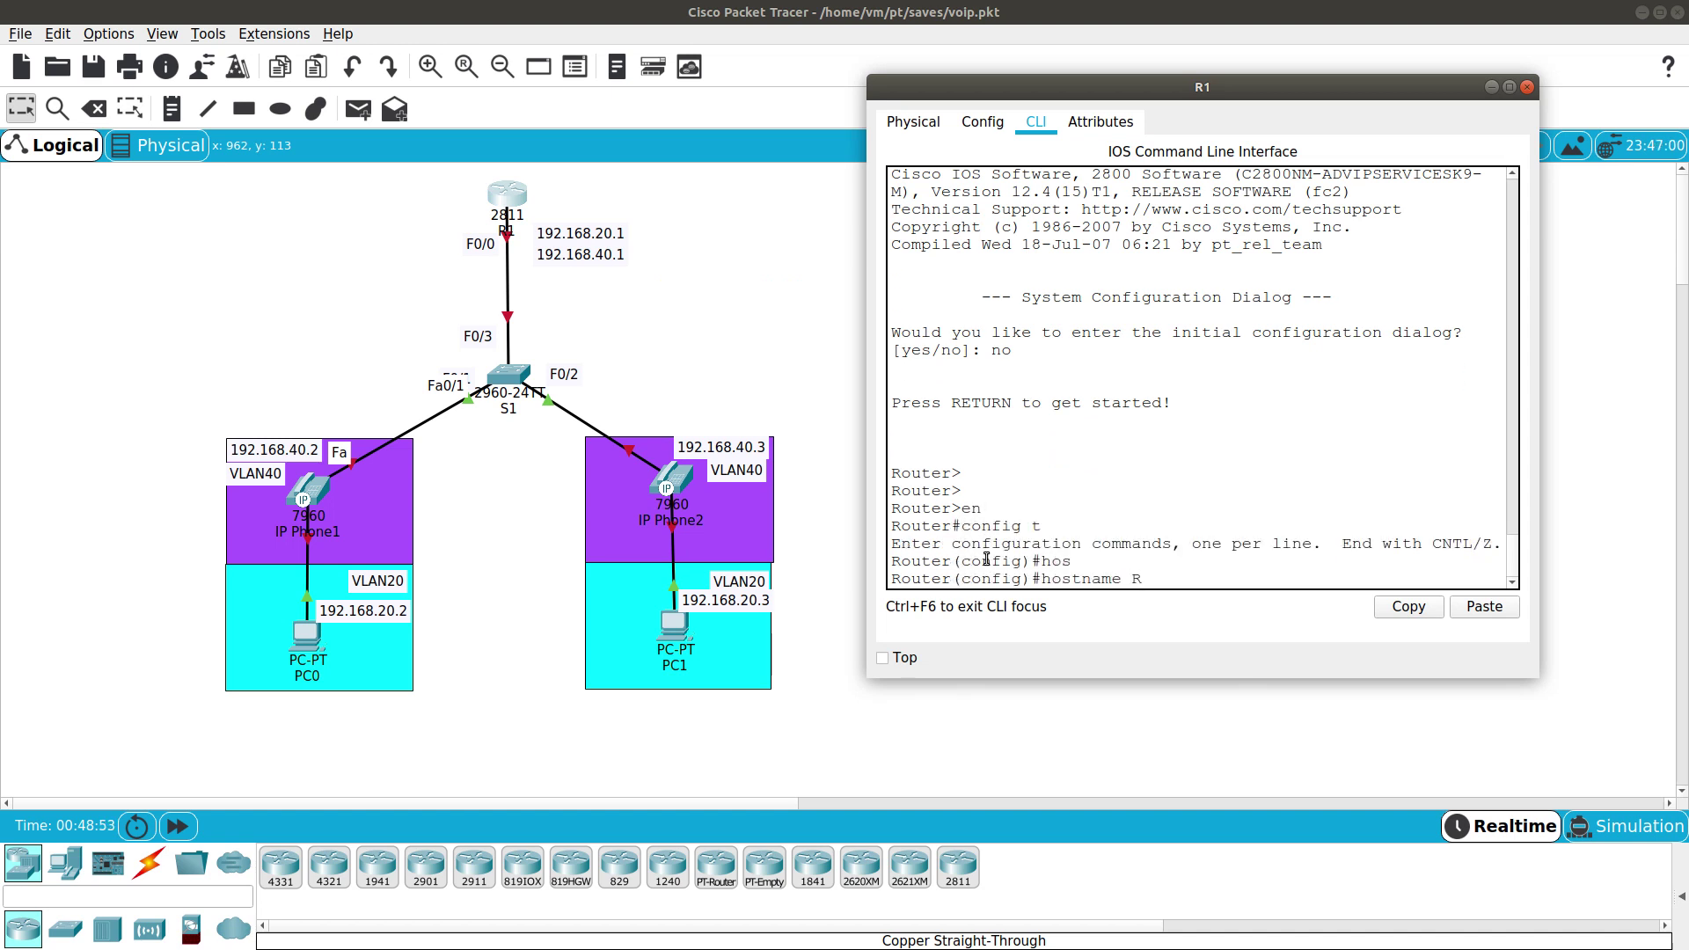
type("1")
key("Return")
key("Return")
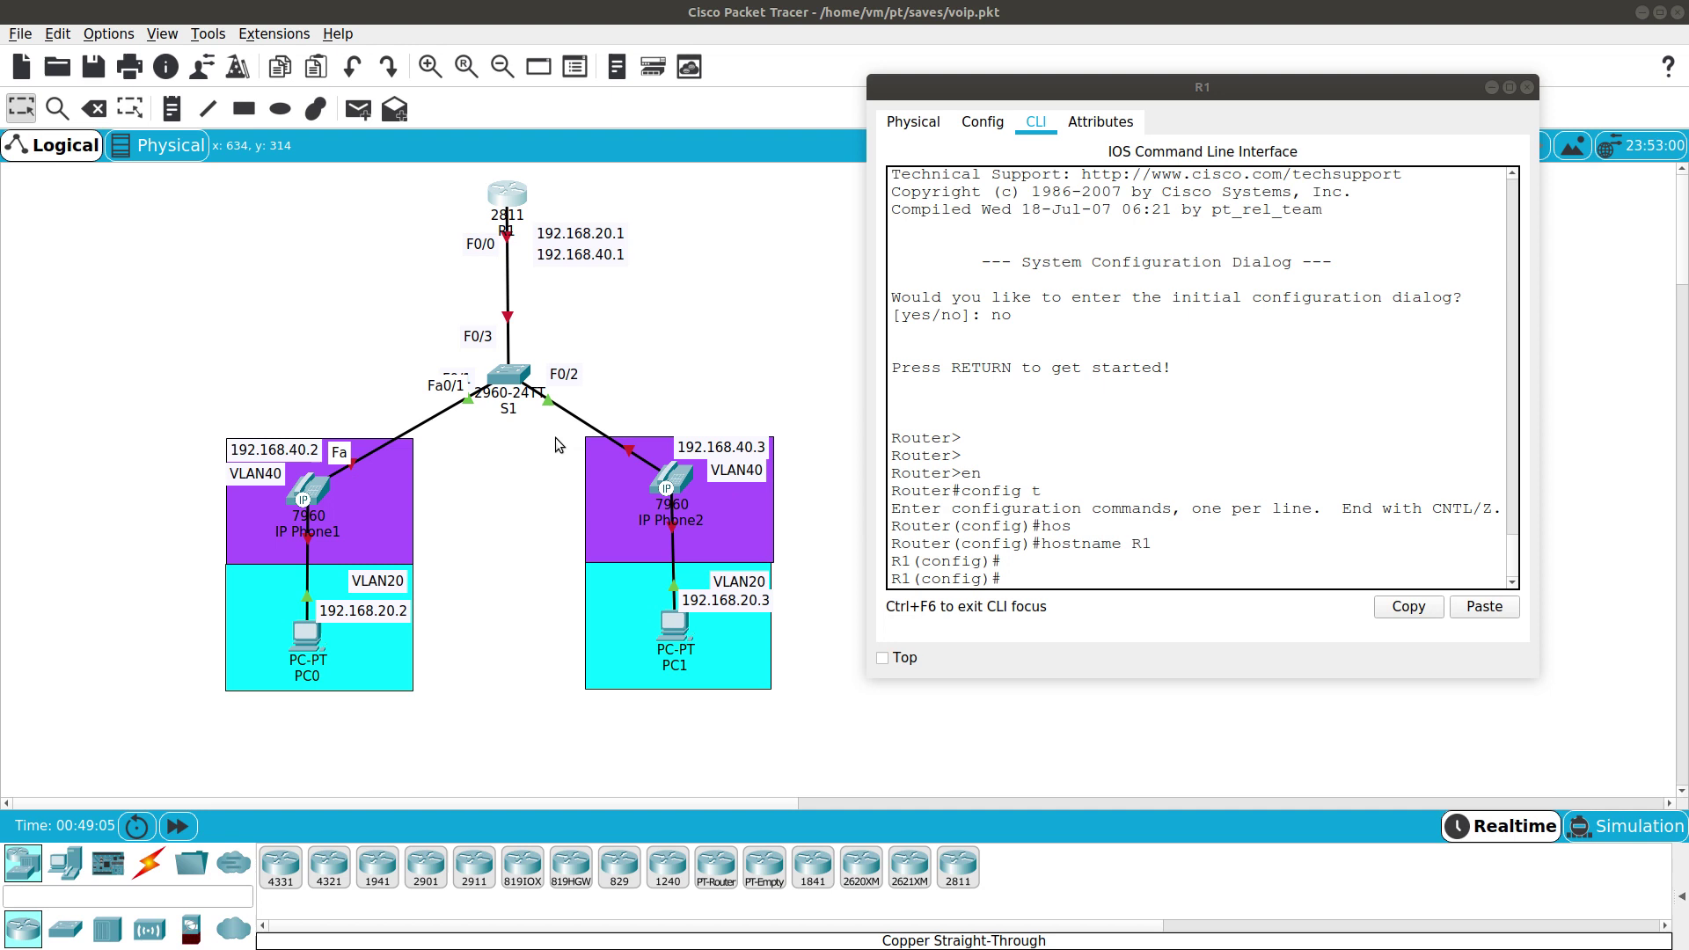
left_click(1101, 562)
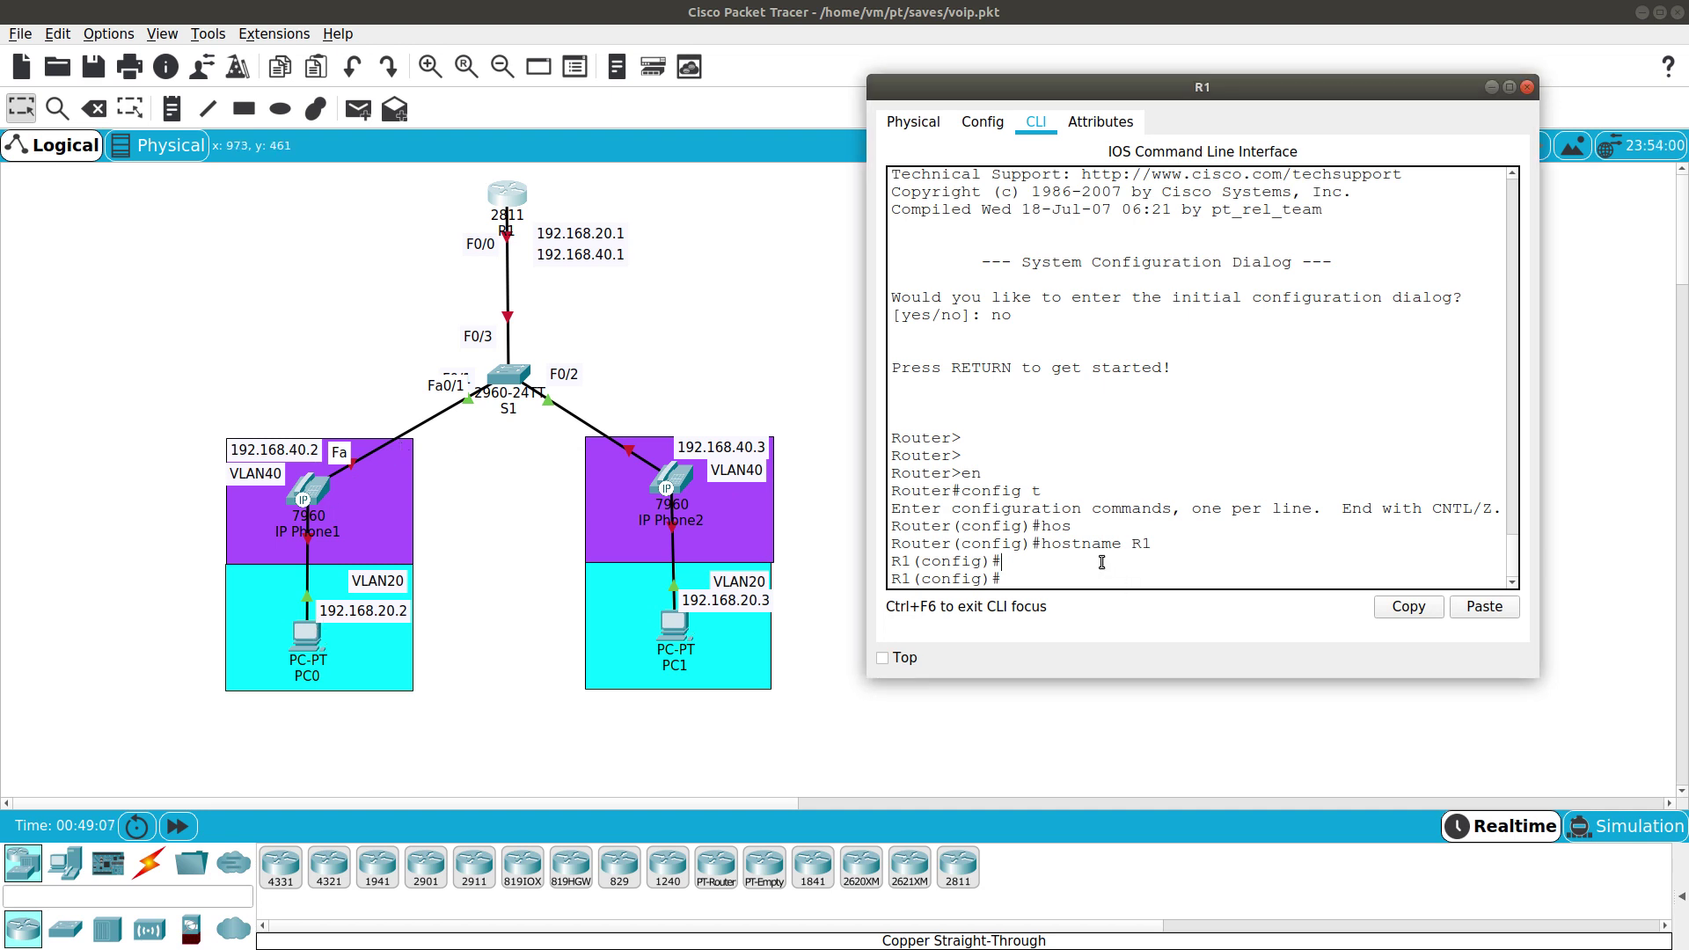
Exclude 192.168.20.1 and 192.168.40.1 from DHCP leasing on R1.
type("ip dh")
key("Tab")
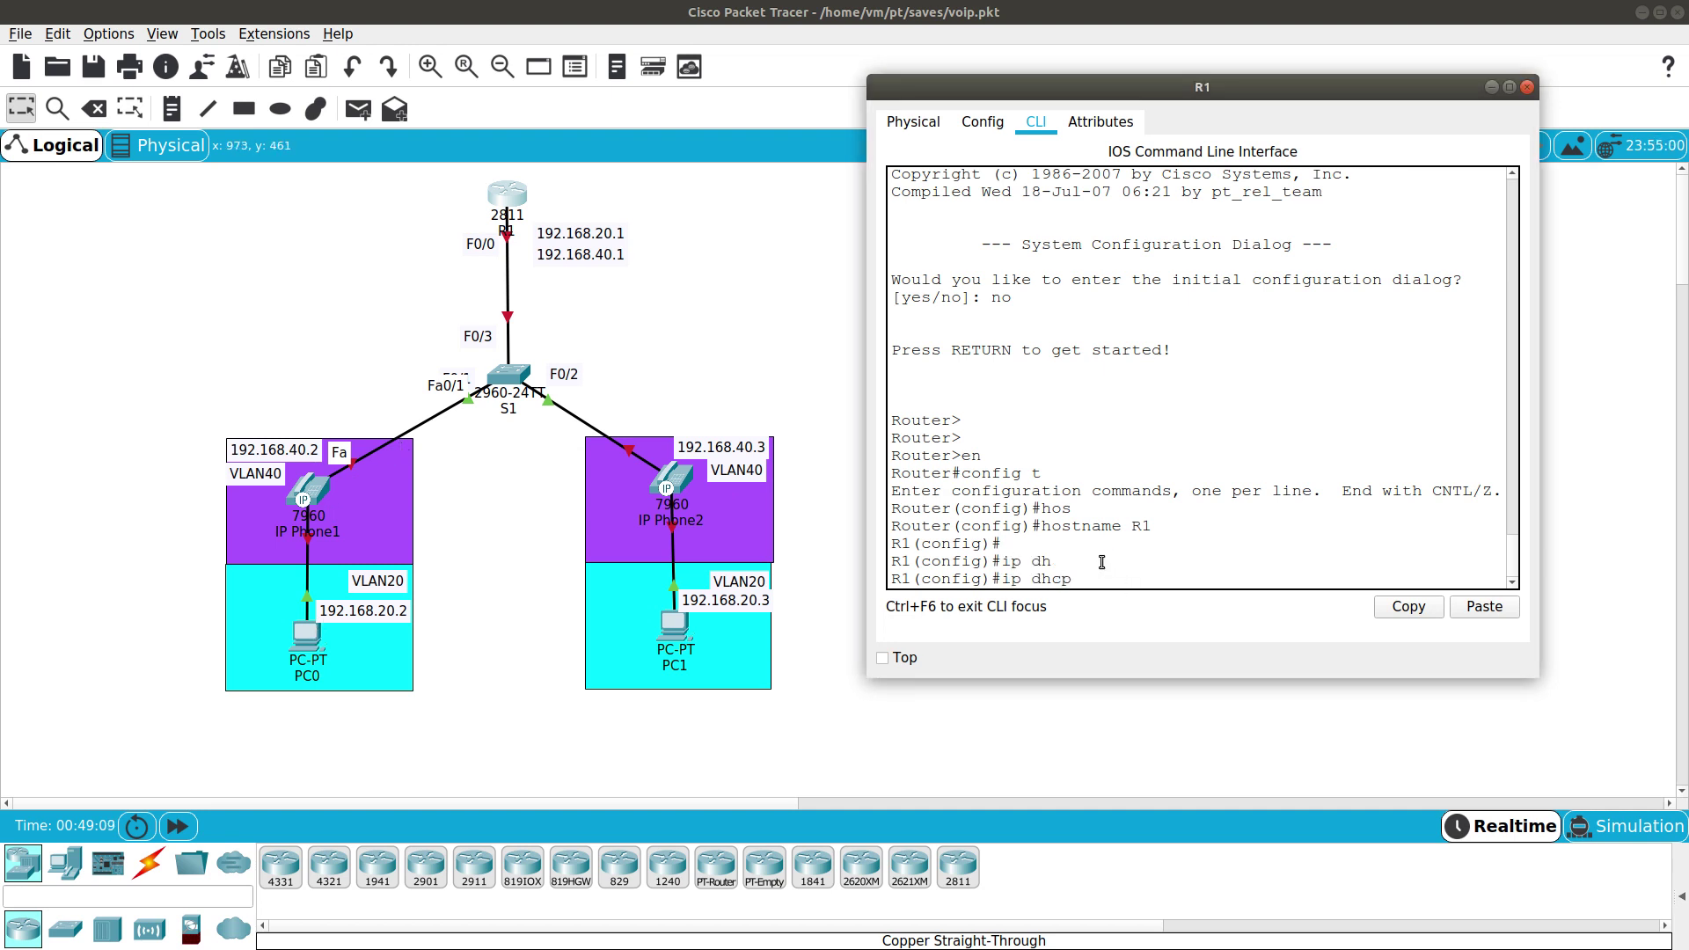
type("E")
key("Tab")
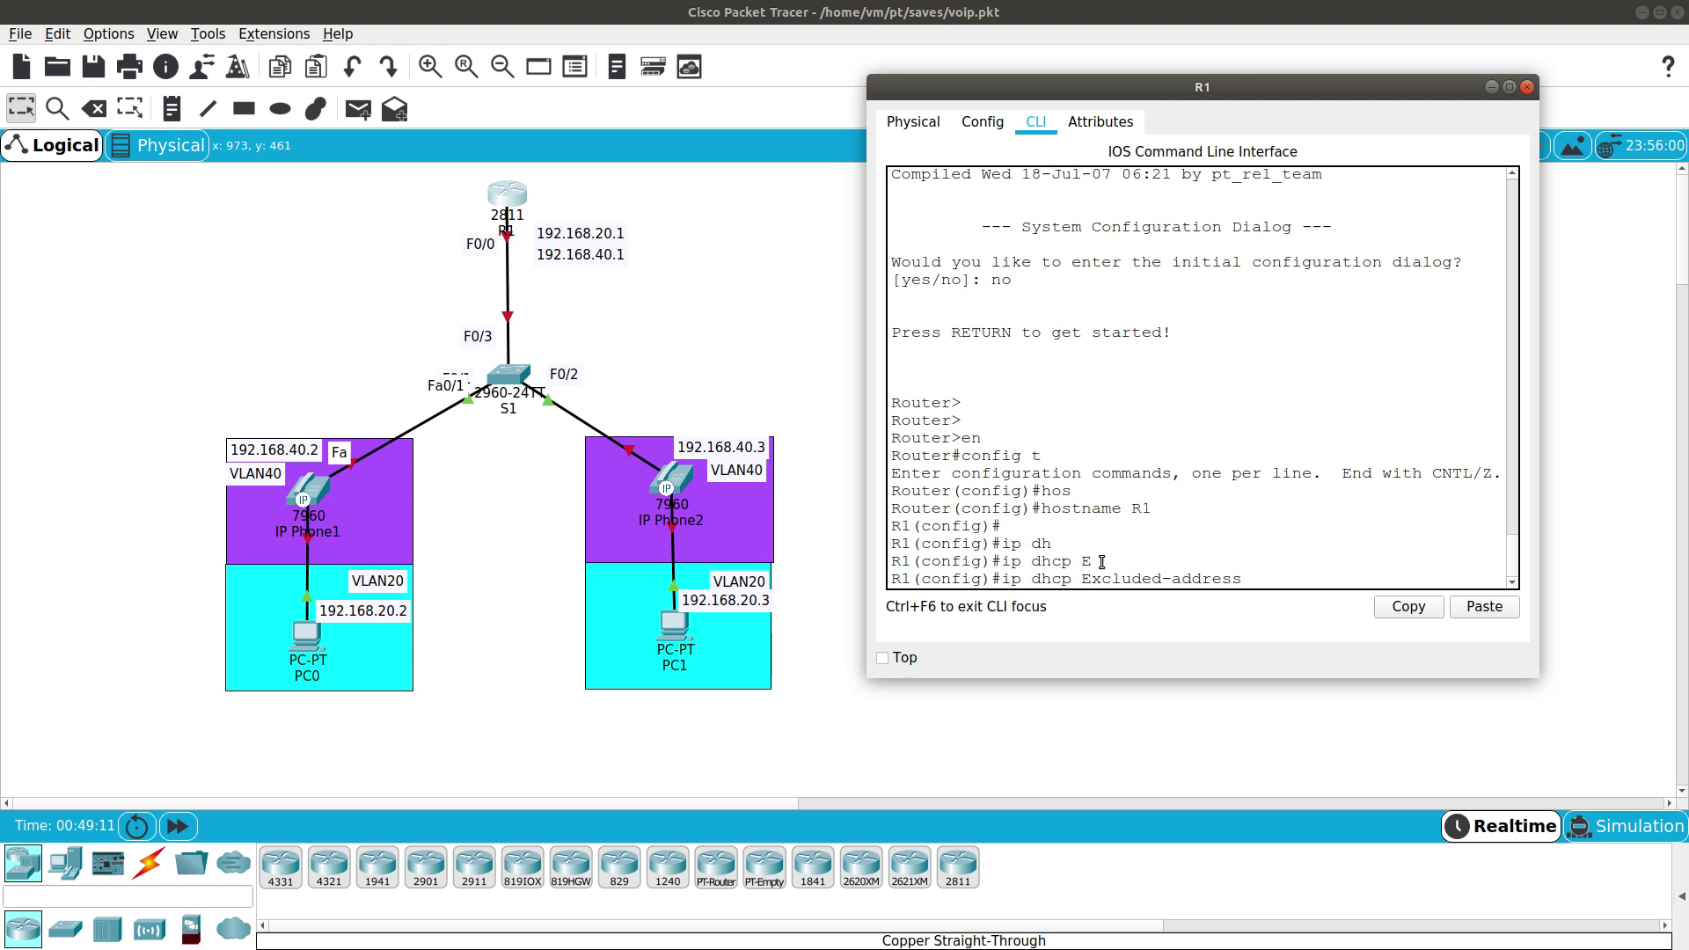
type("192.168.20.1")
key("Return")
key("Up")
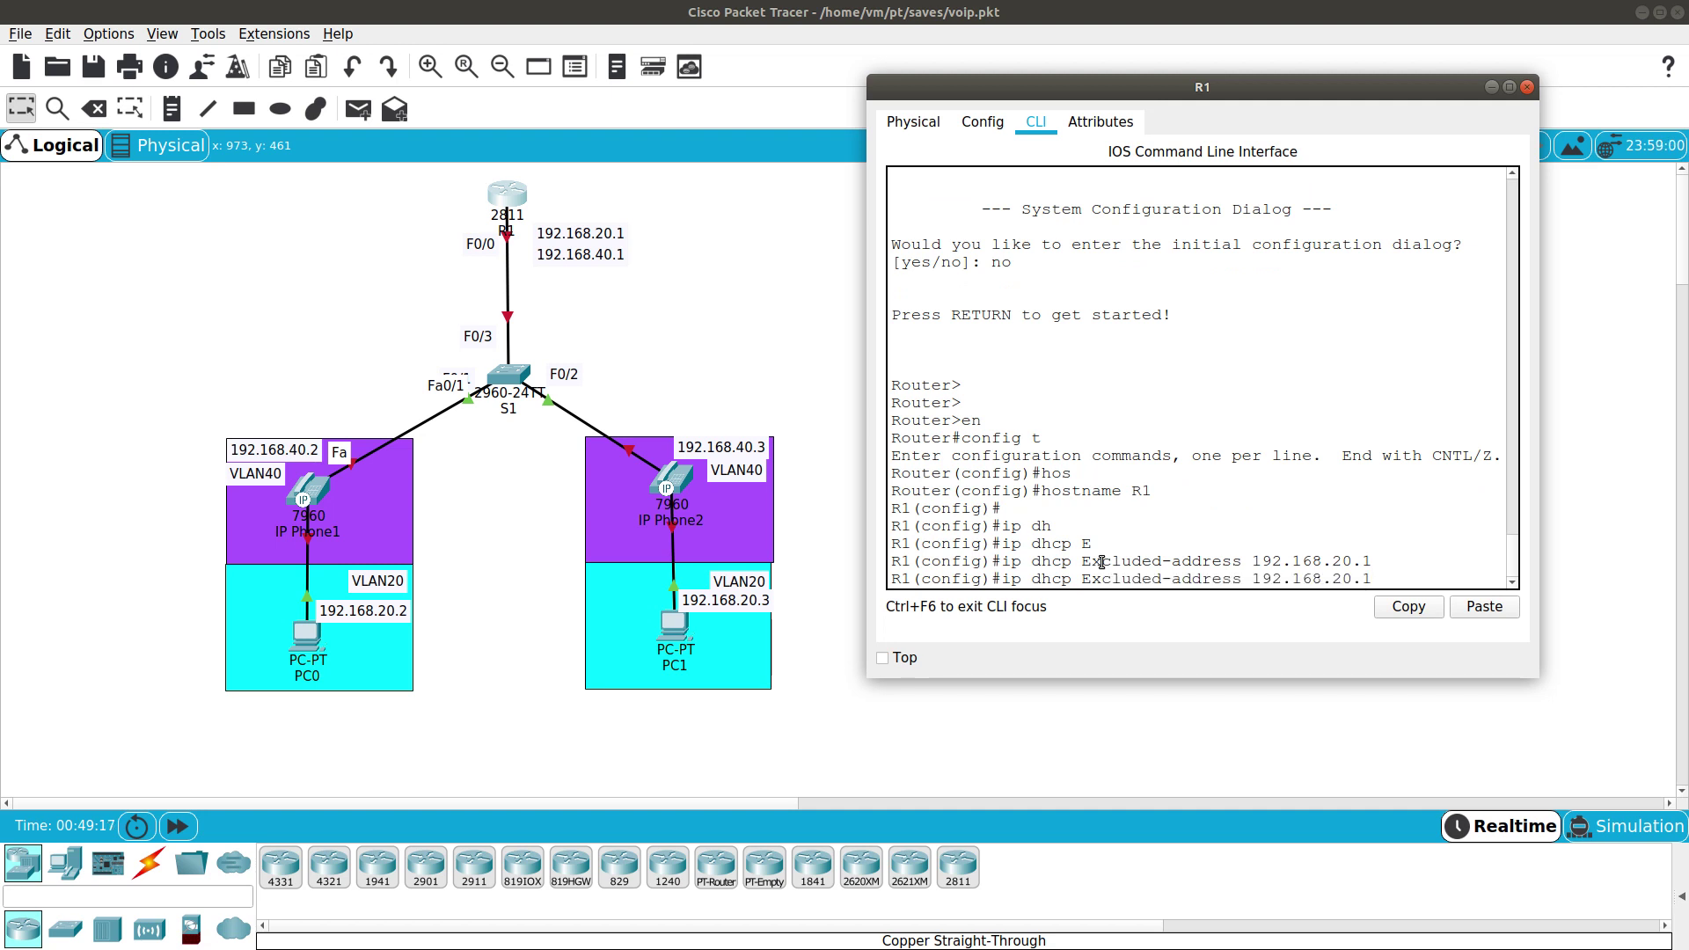
key("Left")
key("Left")
key("Left")
key("BackSpace")
type("4")
key("Return")
key("Return")
Create DHCP pool voice with network 192.168.40.0 255.255.255.0.
type("IP DH")
key("Tab")
type("P")
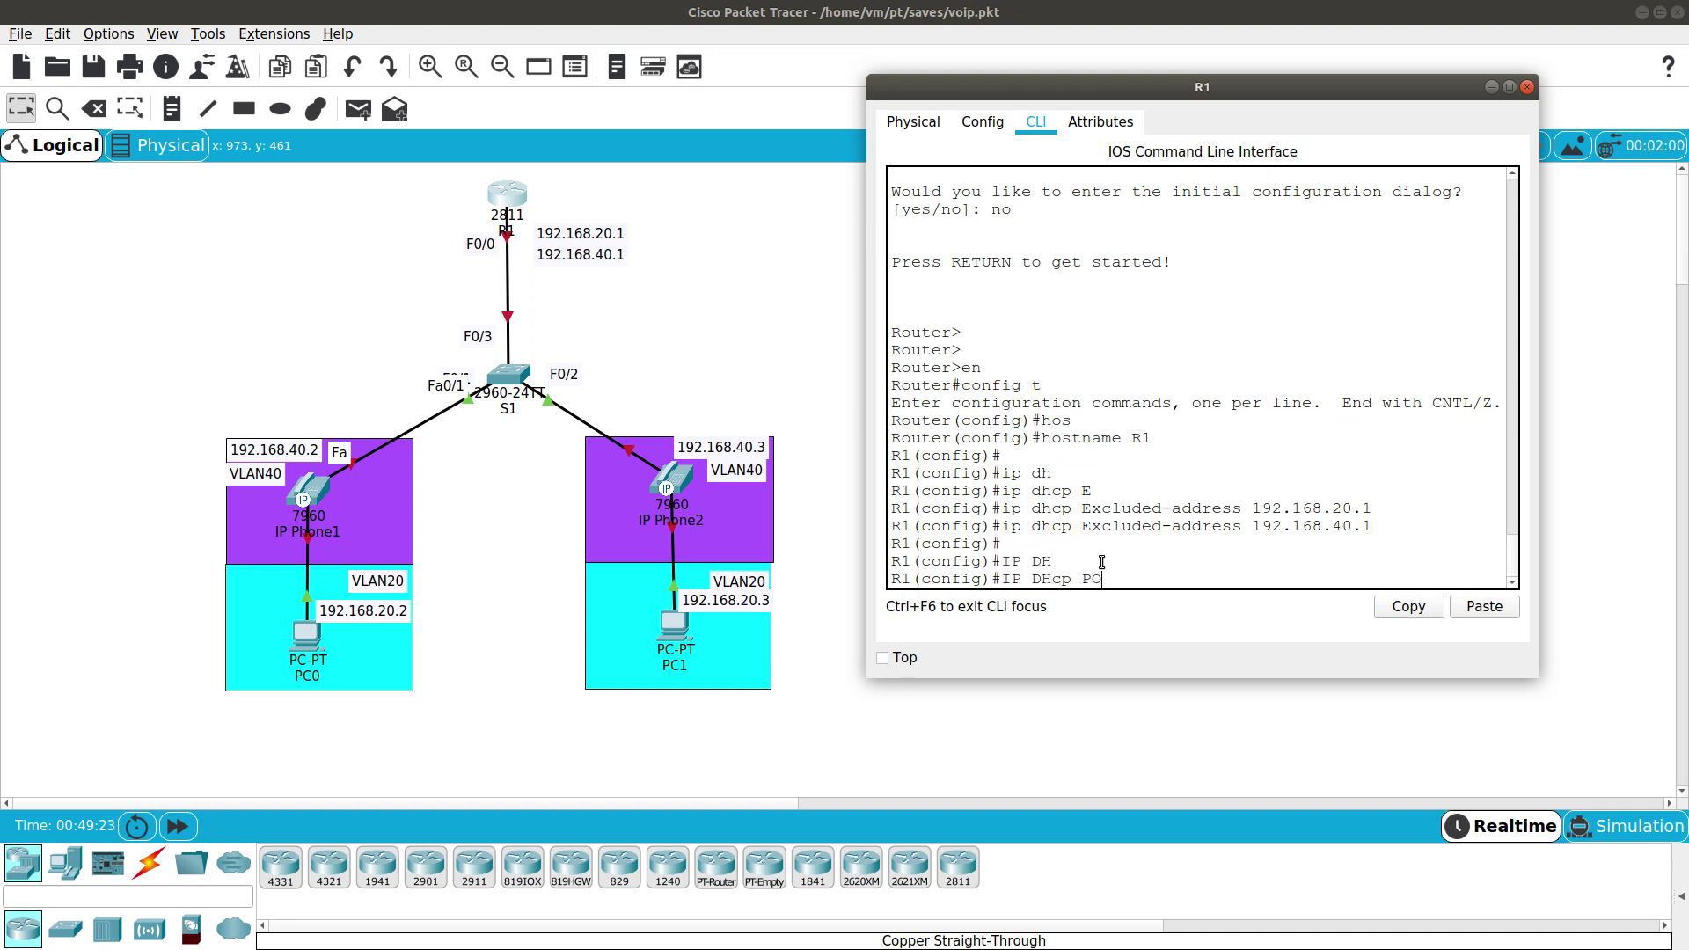
type("O")
key("Tab")
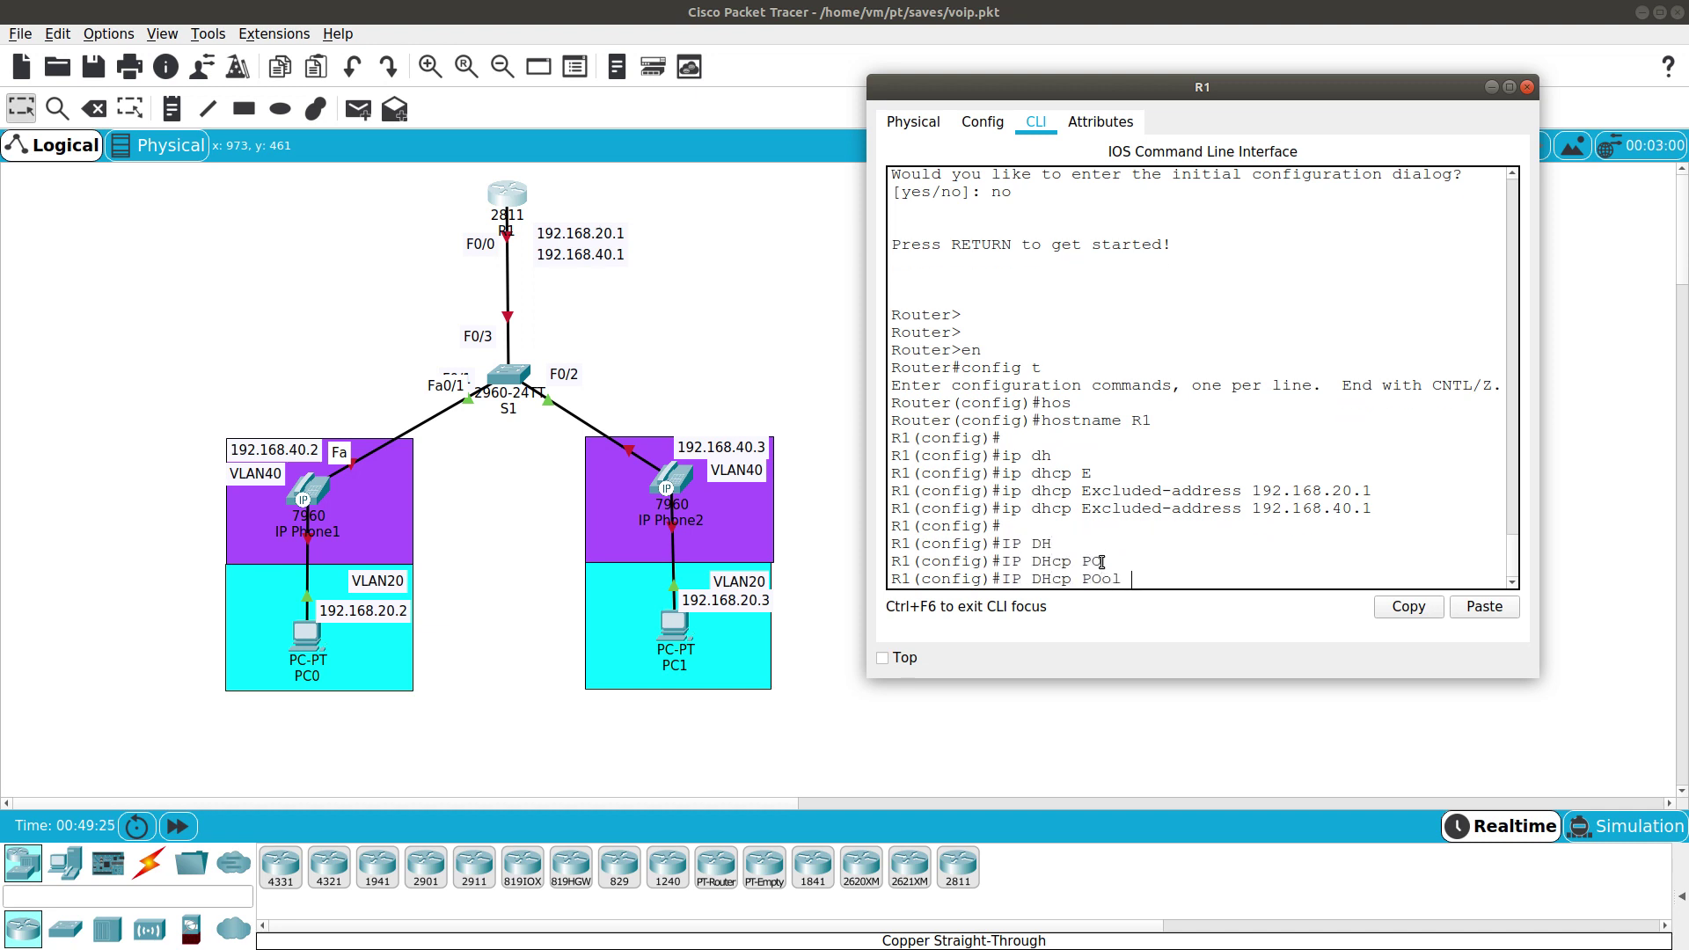
type("voice")
key("Return")
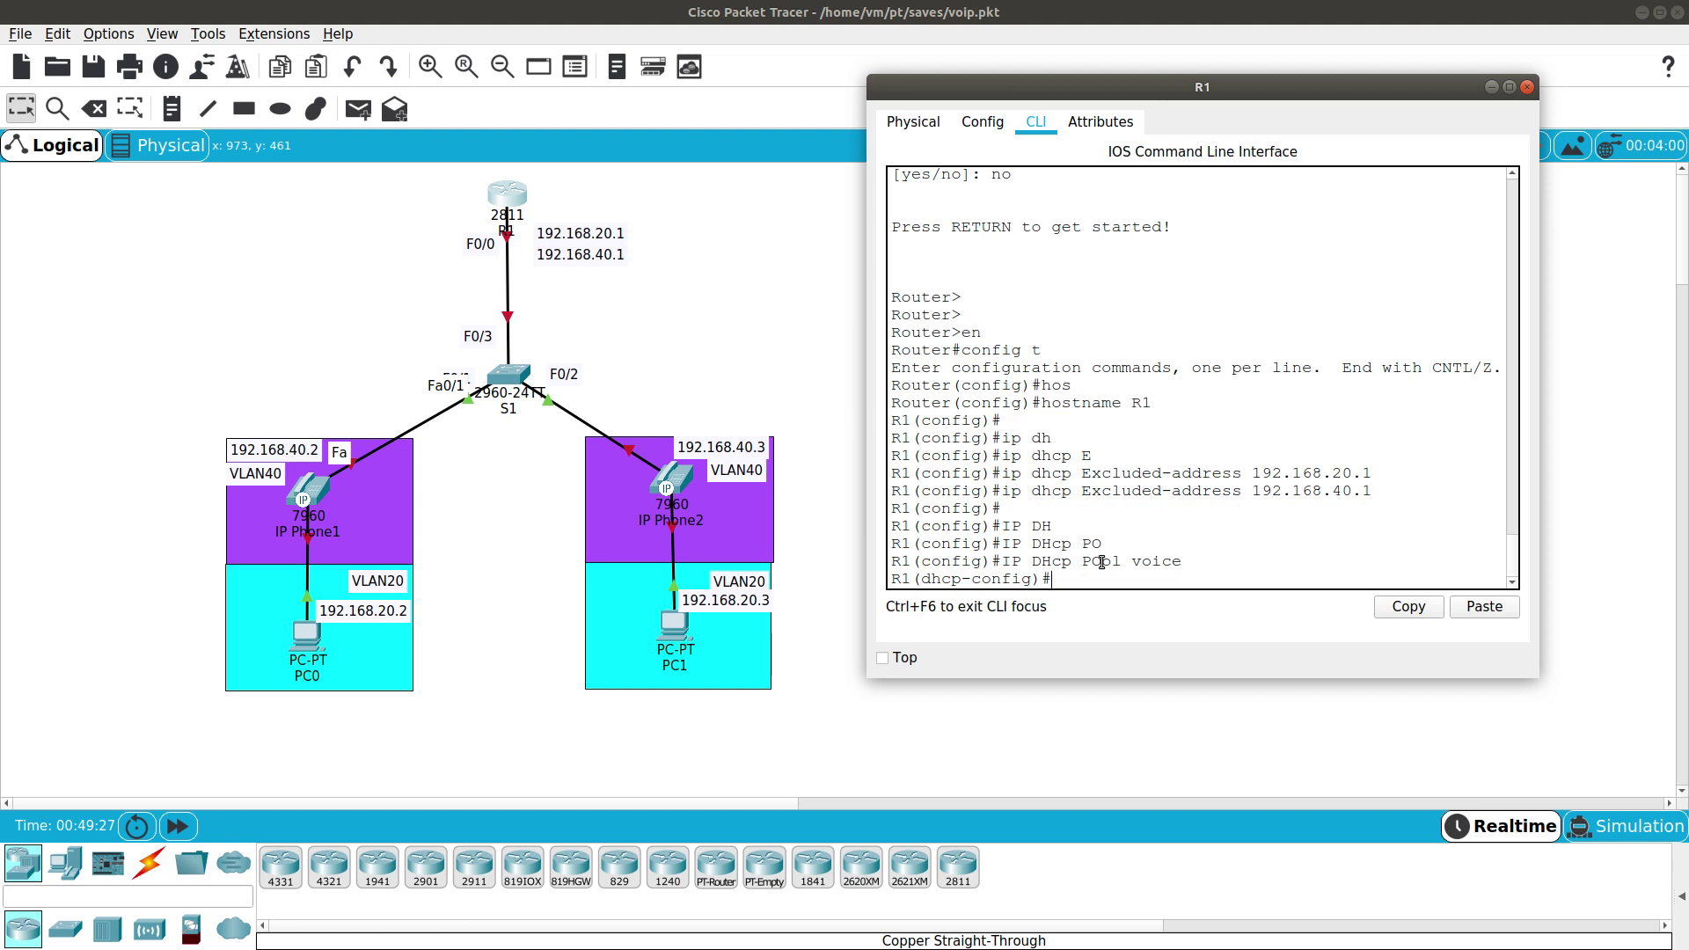
type("net")
key("Tab")
type("192.168.40.0 255")
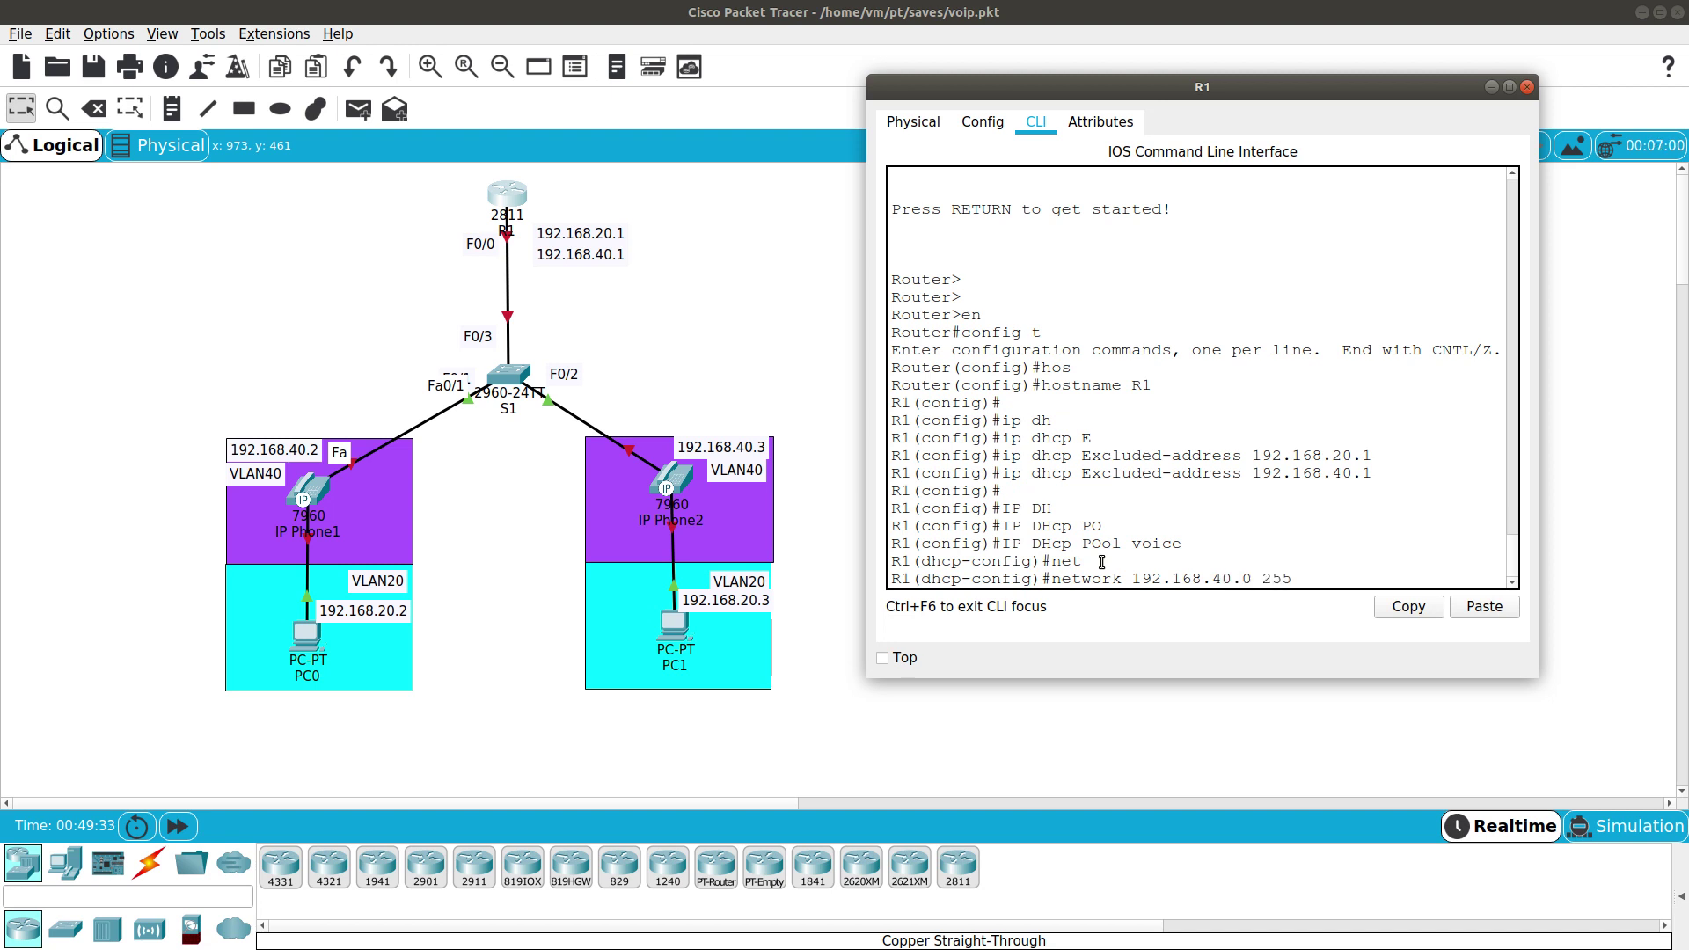
type(".255.255.0")
key("Return")
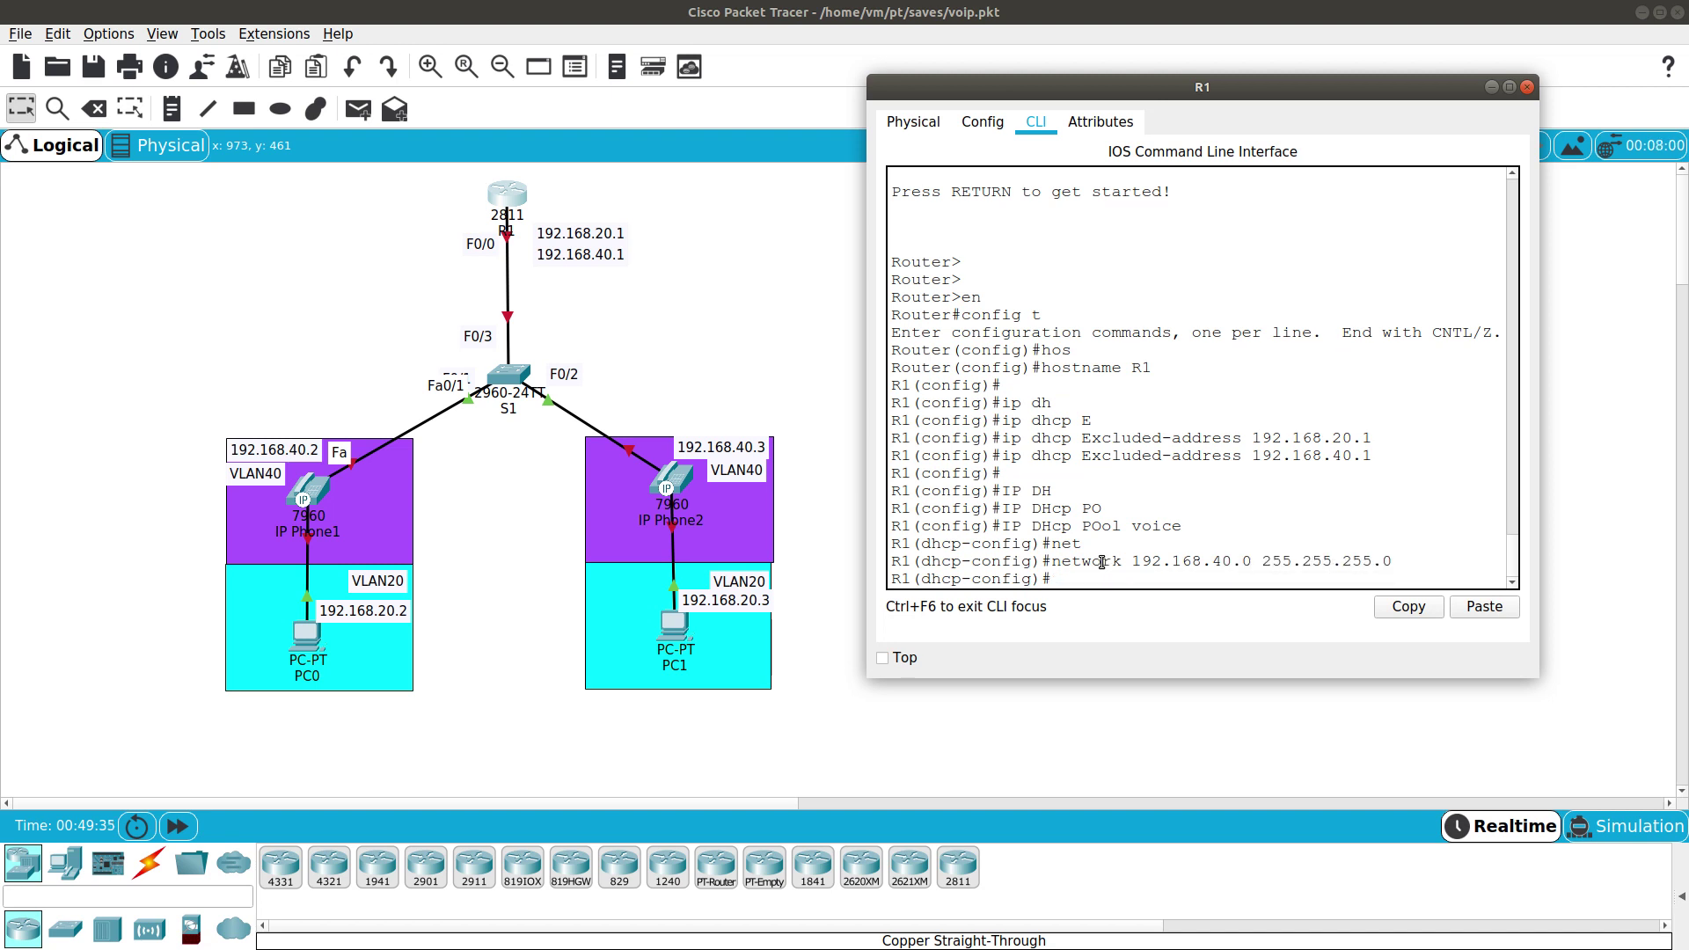
Set the voice pool default-router and option 150 ip to 192.168.40.1.
type("def")
key("Tab")
type("192.168.40.1")
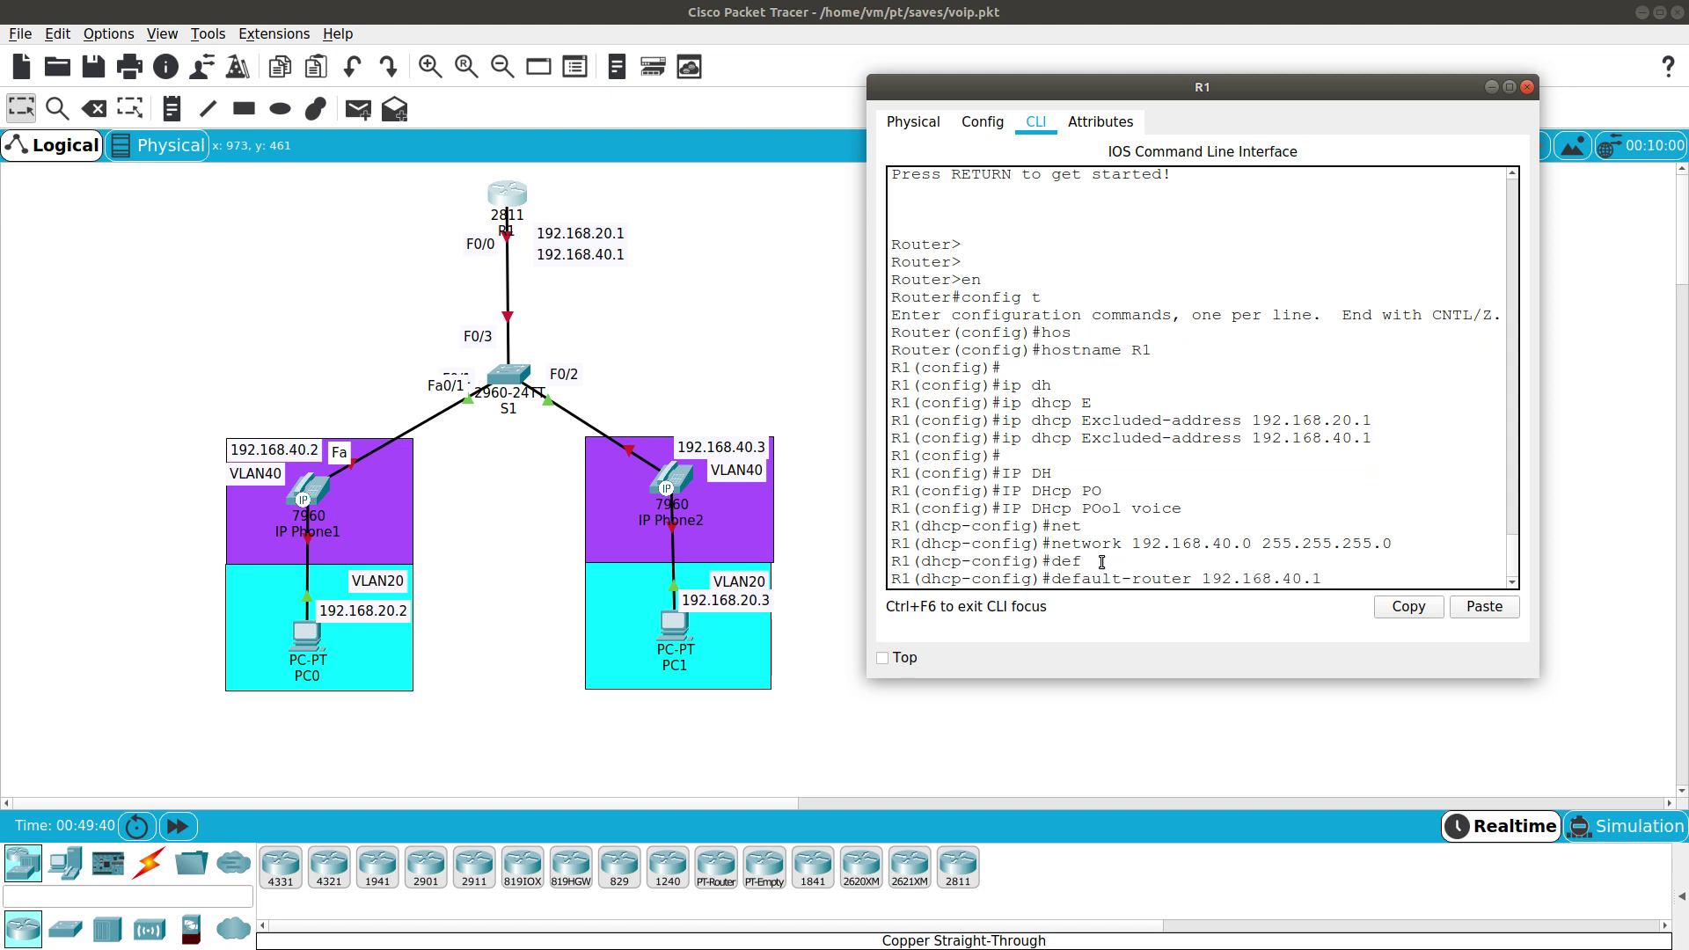
key("Return")
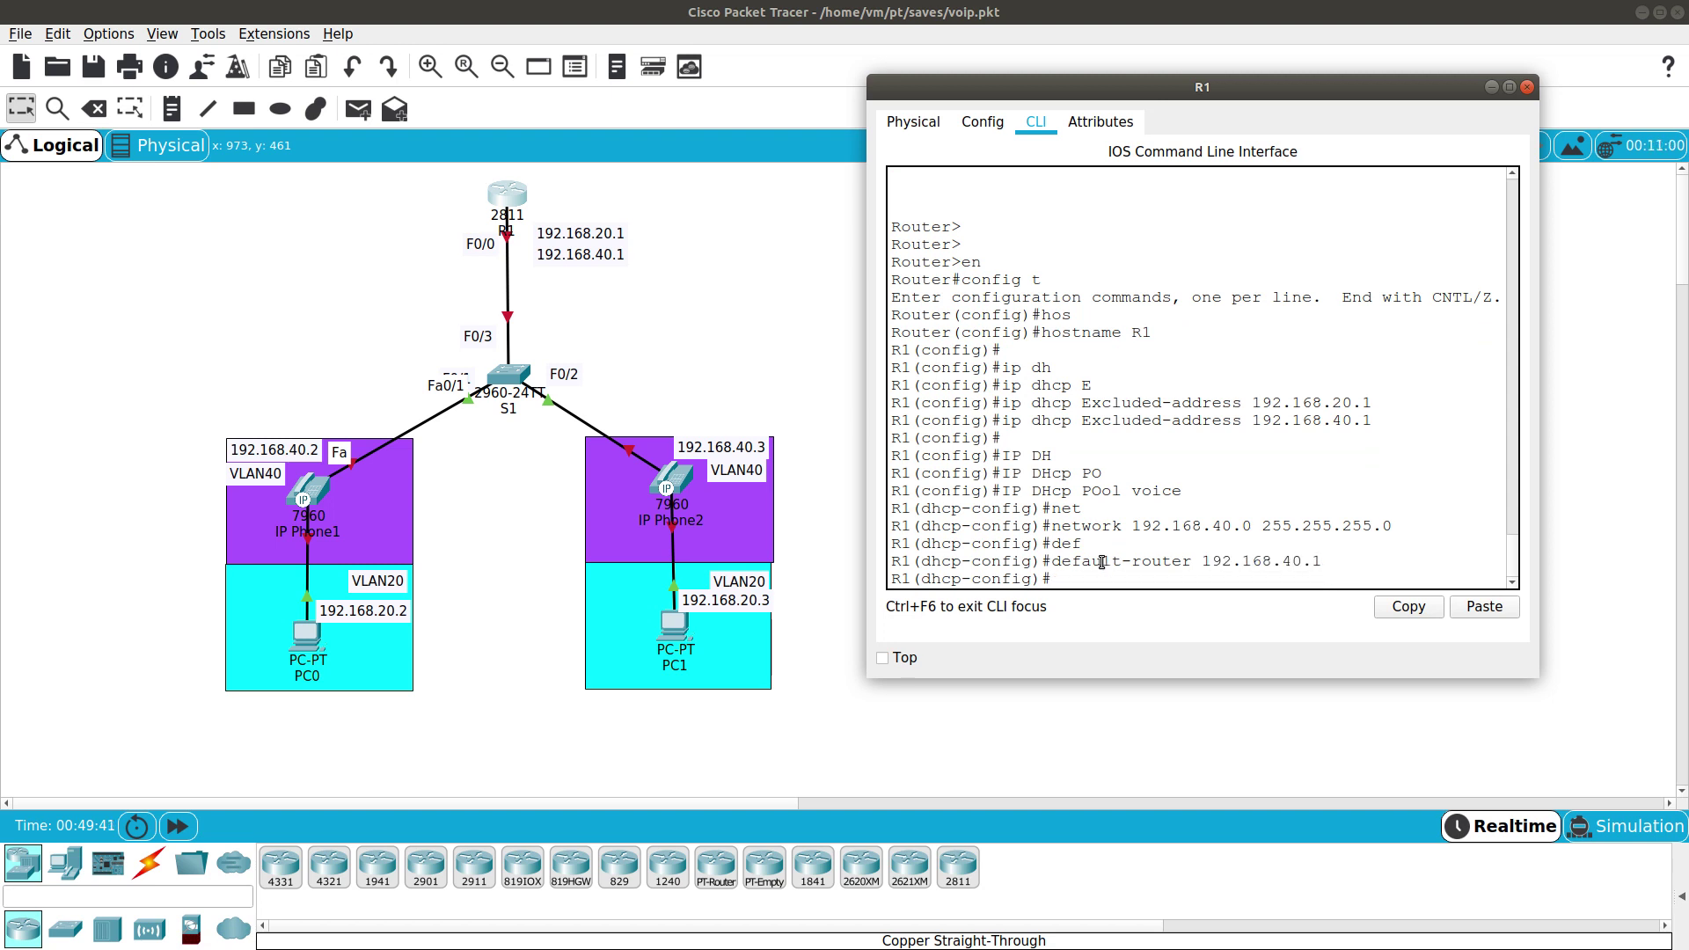
type("op")
key("Tab")
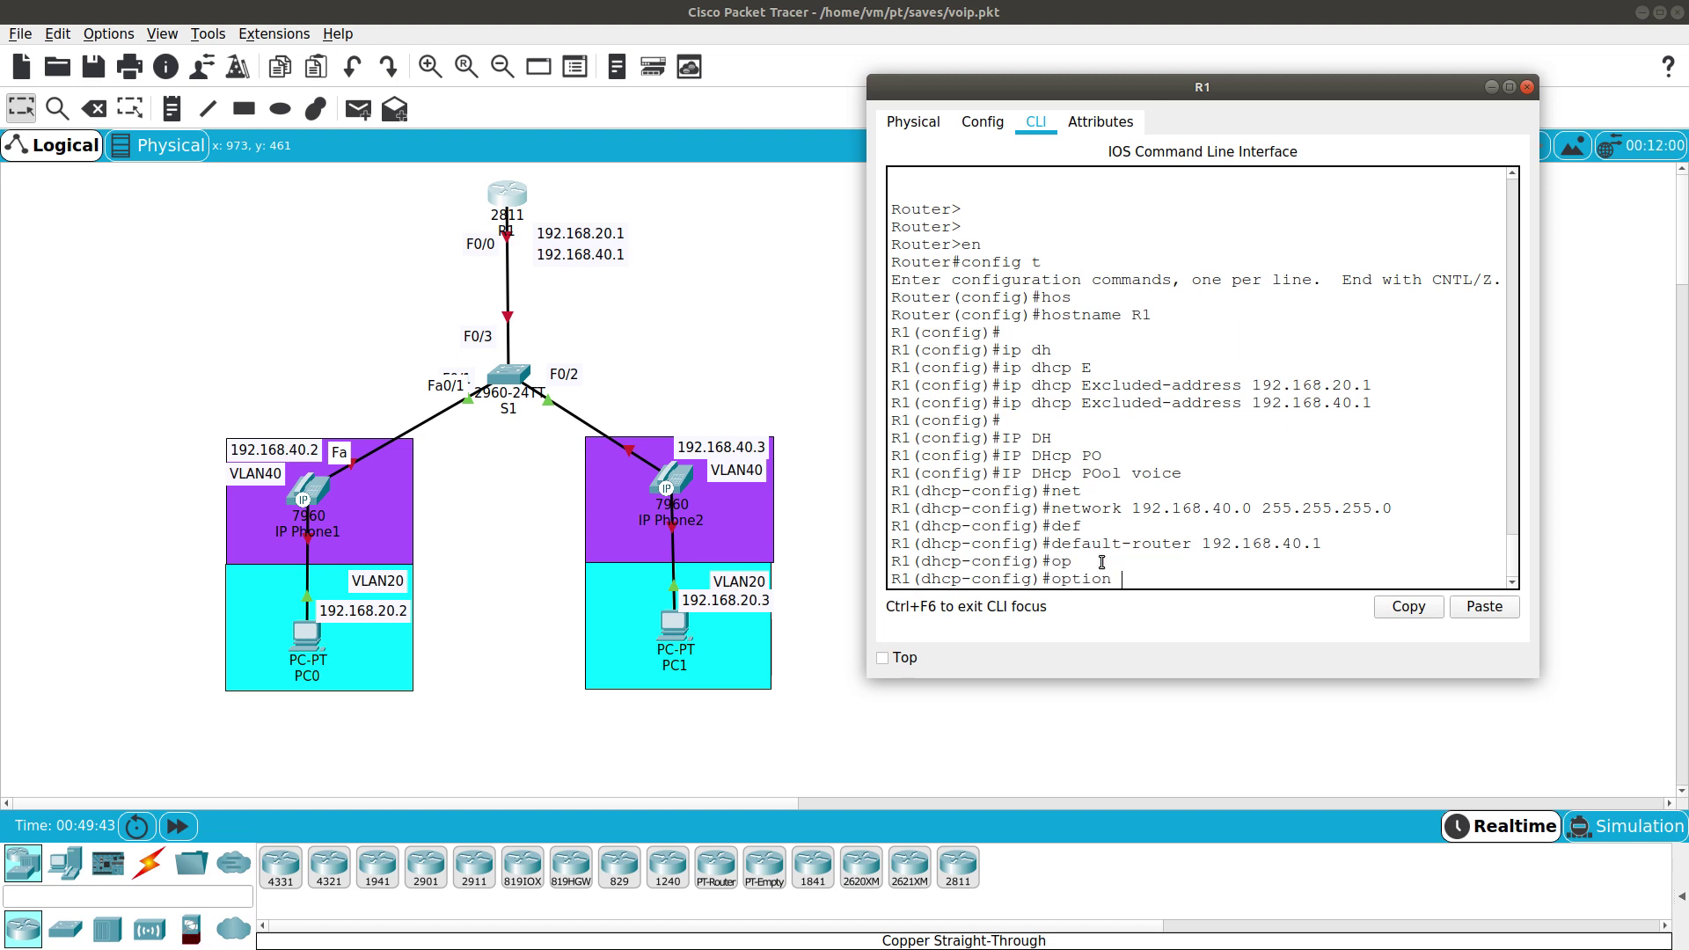
type("150 ip 192.168.40.1")
key("Return")
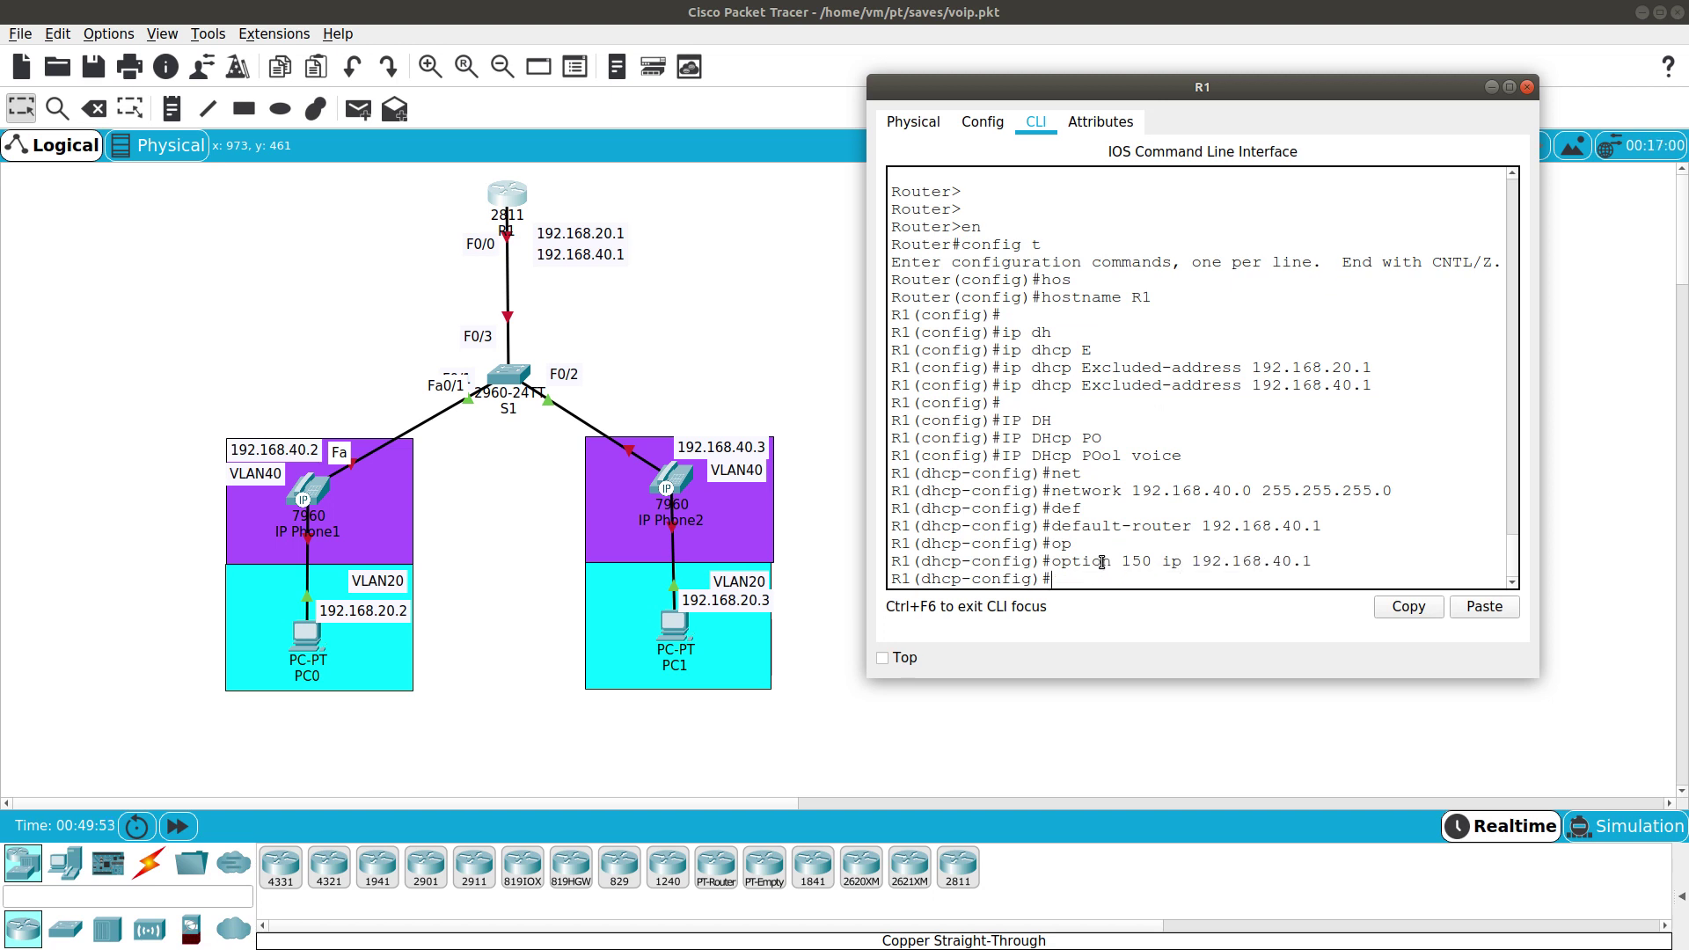
Highlight the option 150 number and server address on the console while explaining them.
left_click_drag(1122, 561, 1313, 562)
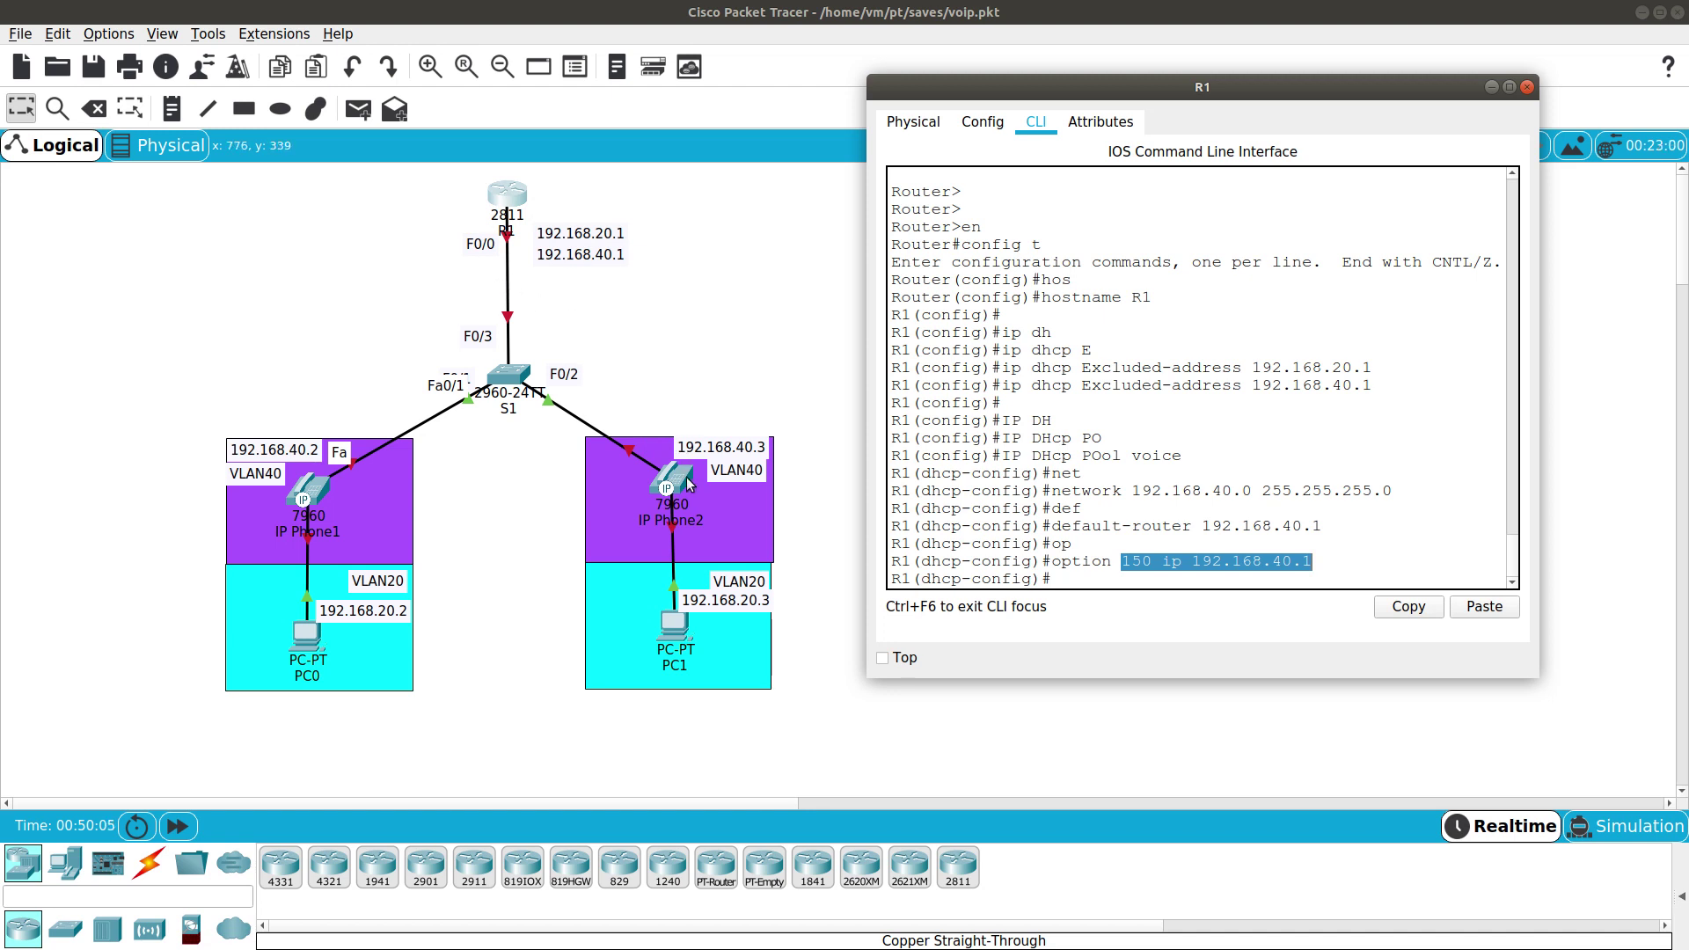
left_click(1138, 568)
double_click(1137, 568)
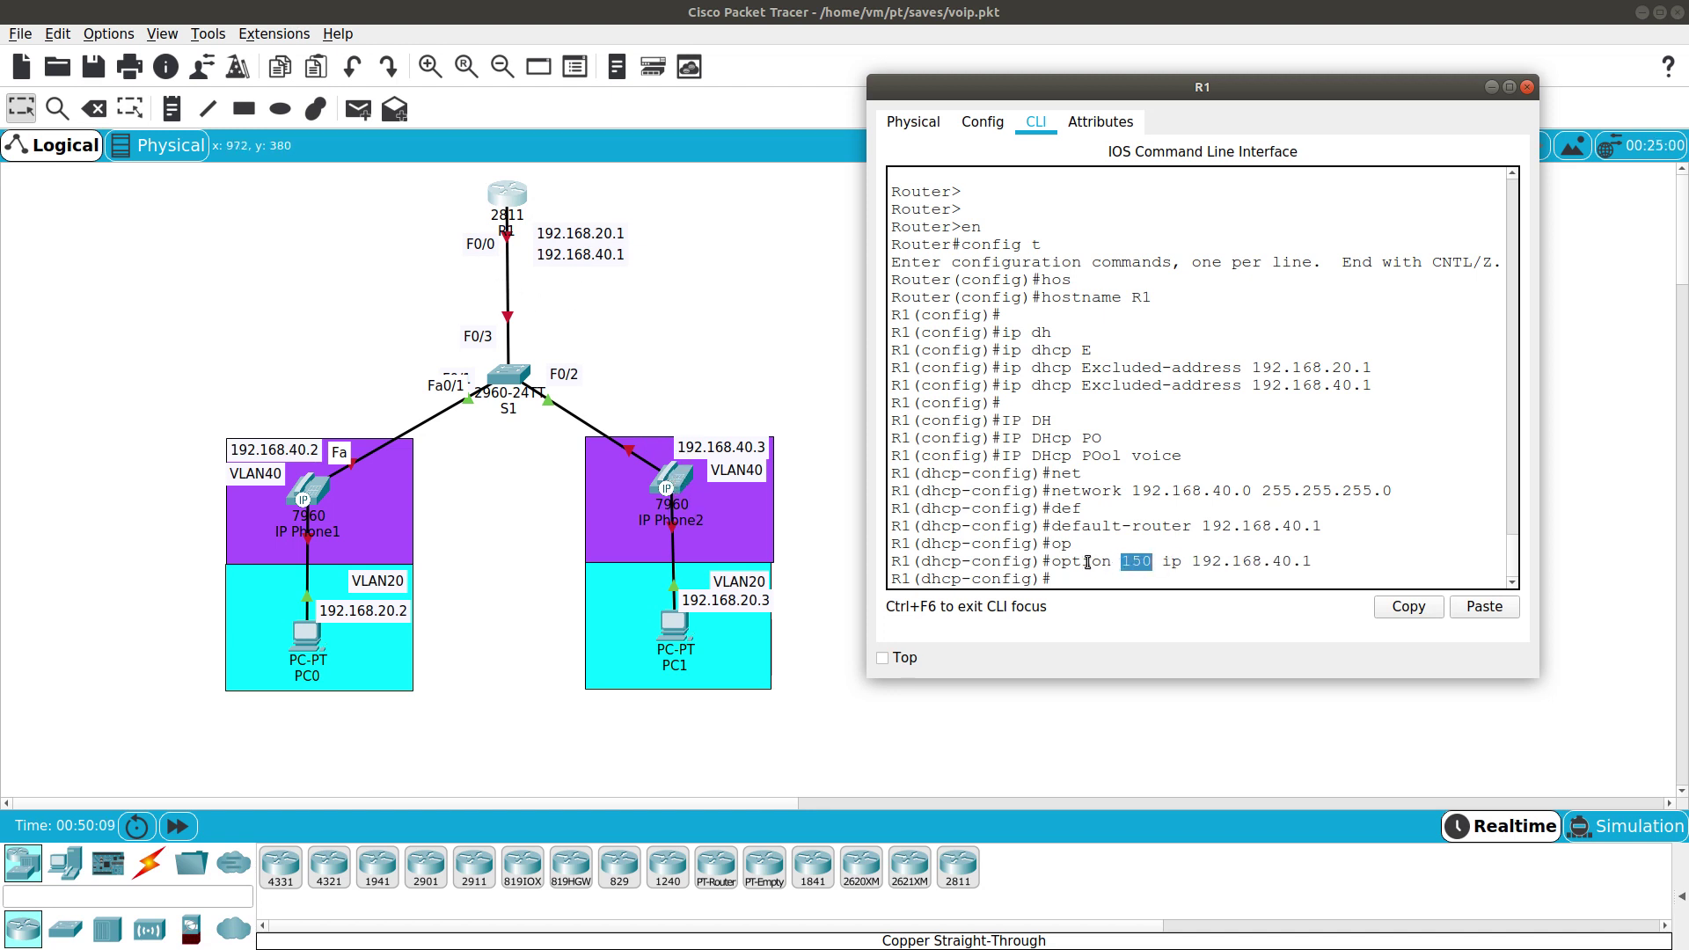
left_click_drag(1202, 563, 1317, 562)
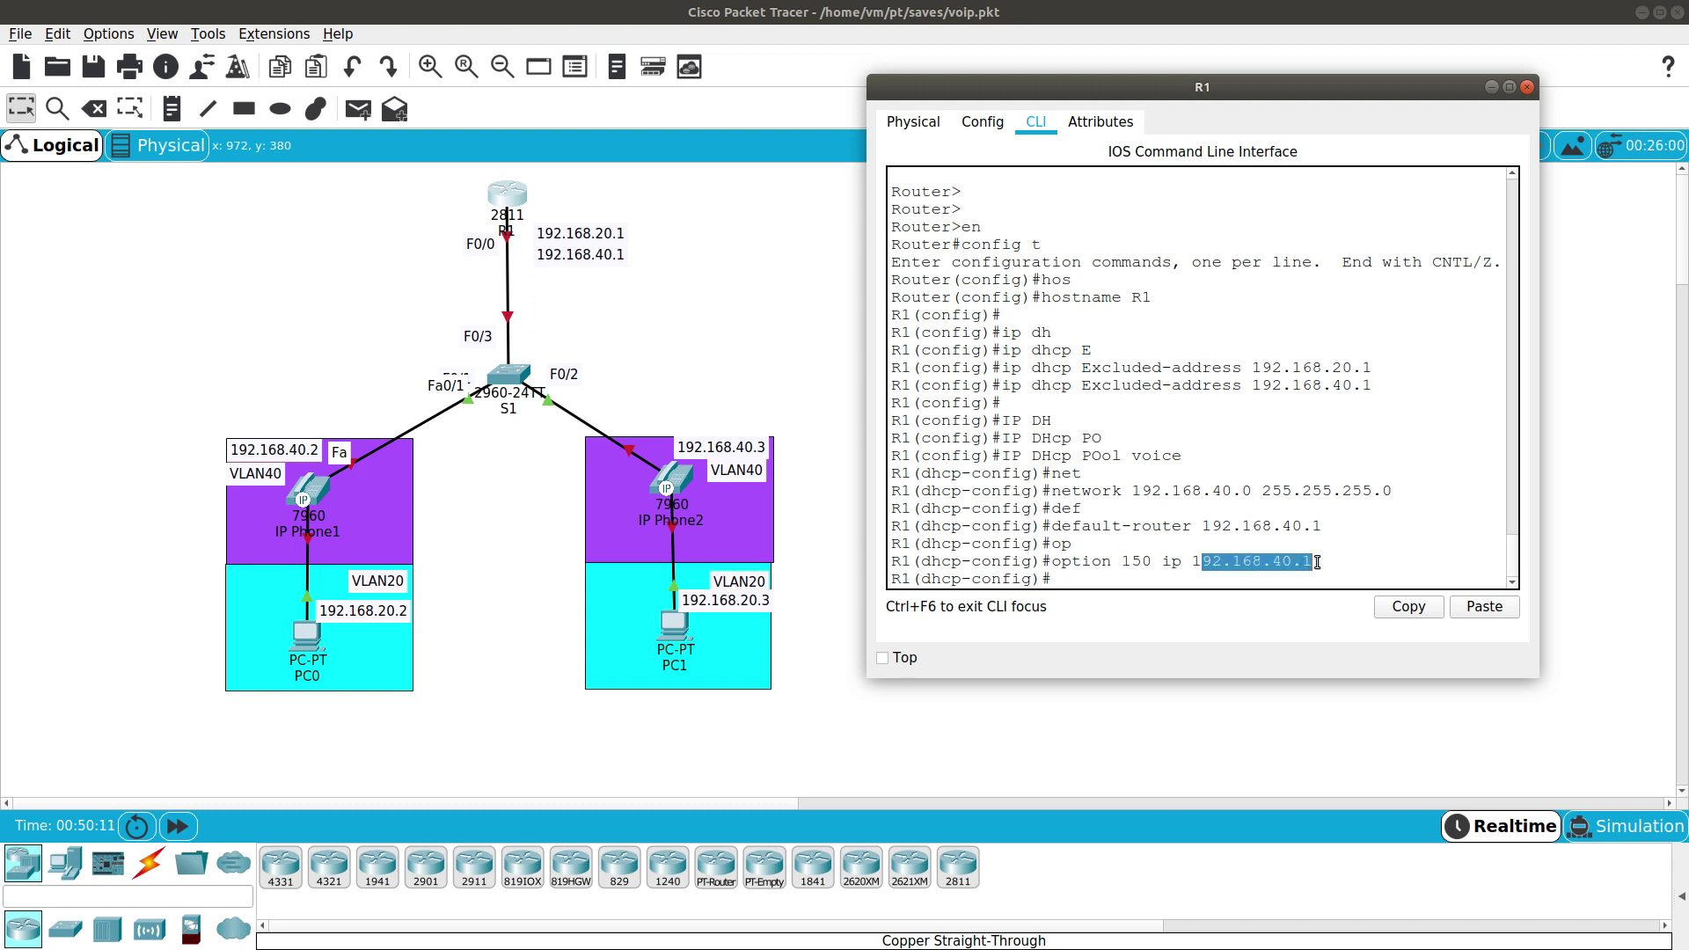
left_click(1244, 567)
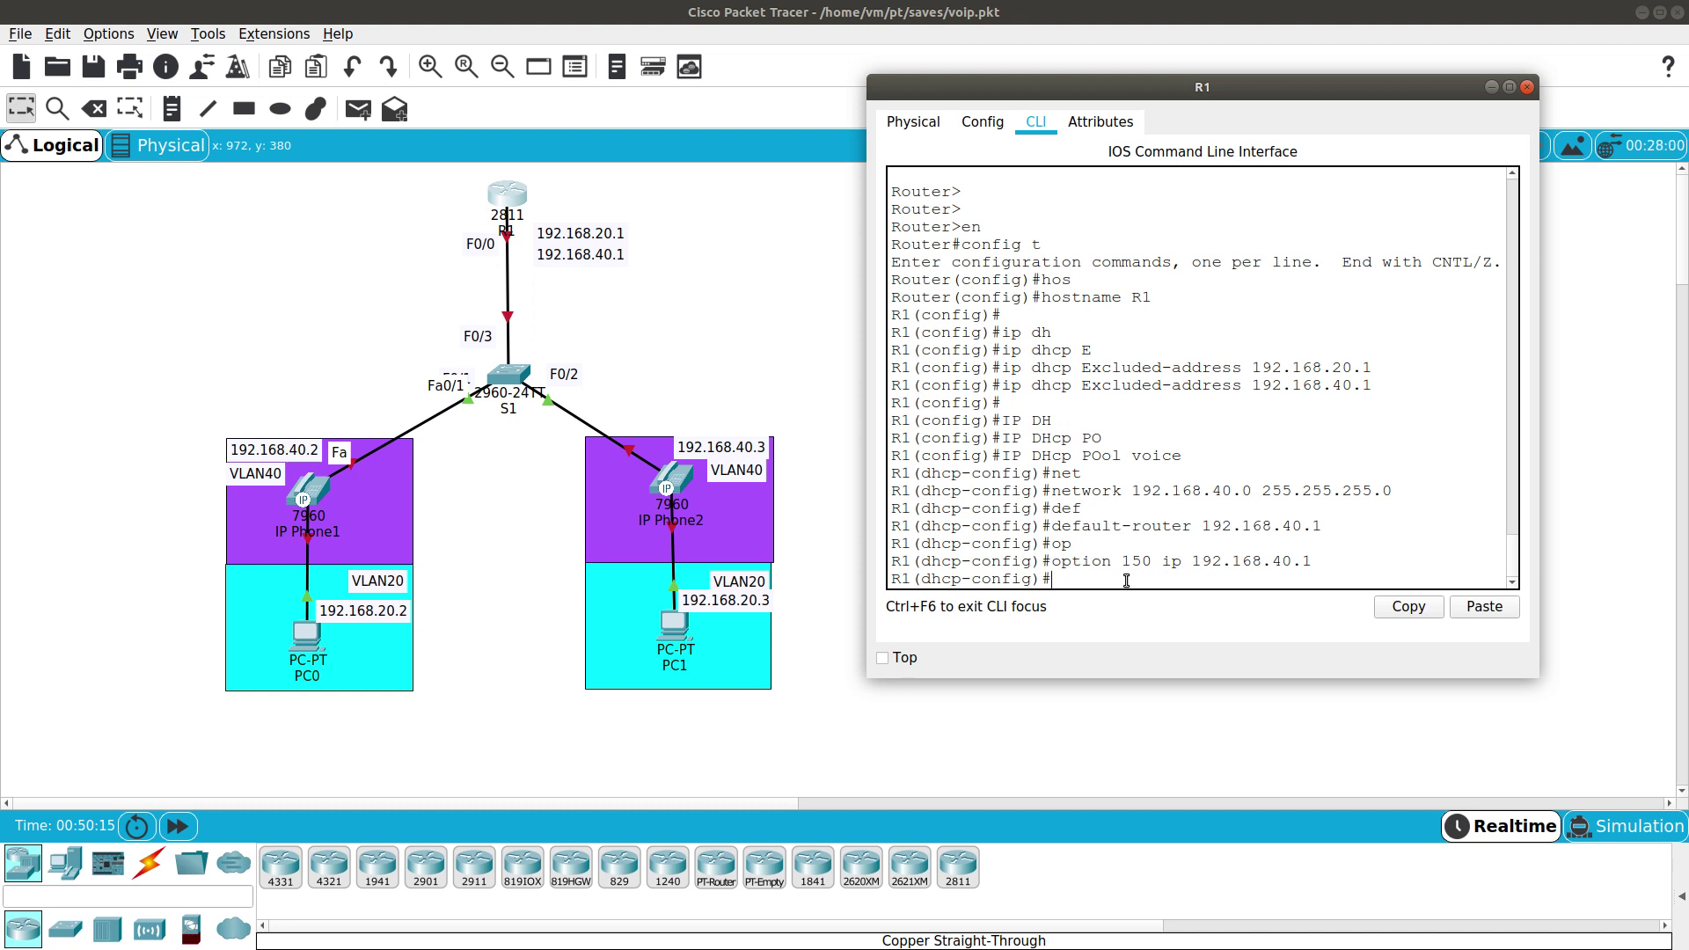
Create DHCP pool data with network 192.168.20.0 255.255.255.0.
type("ip dhcp pool data")
key("Return")
type("netwo")
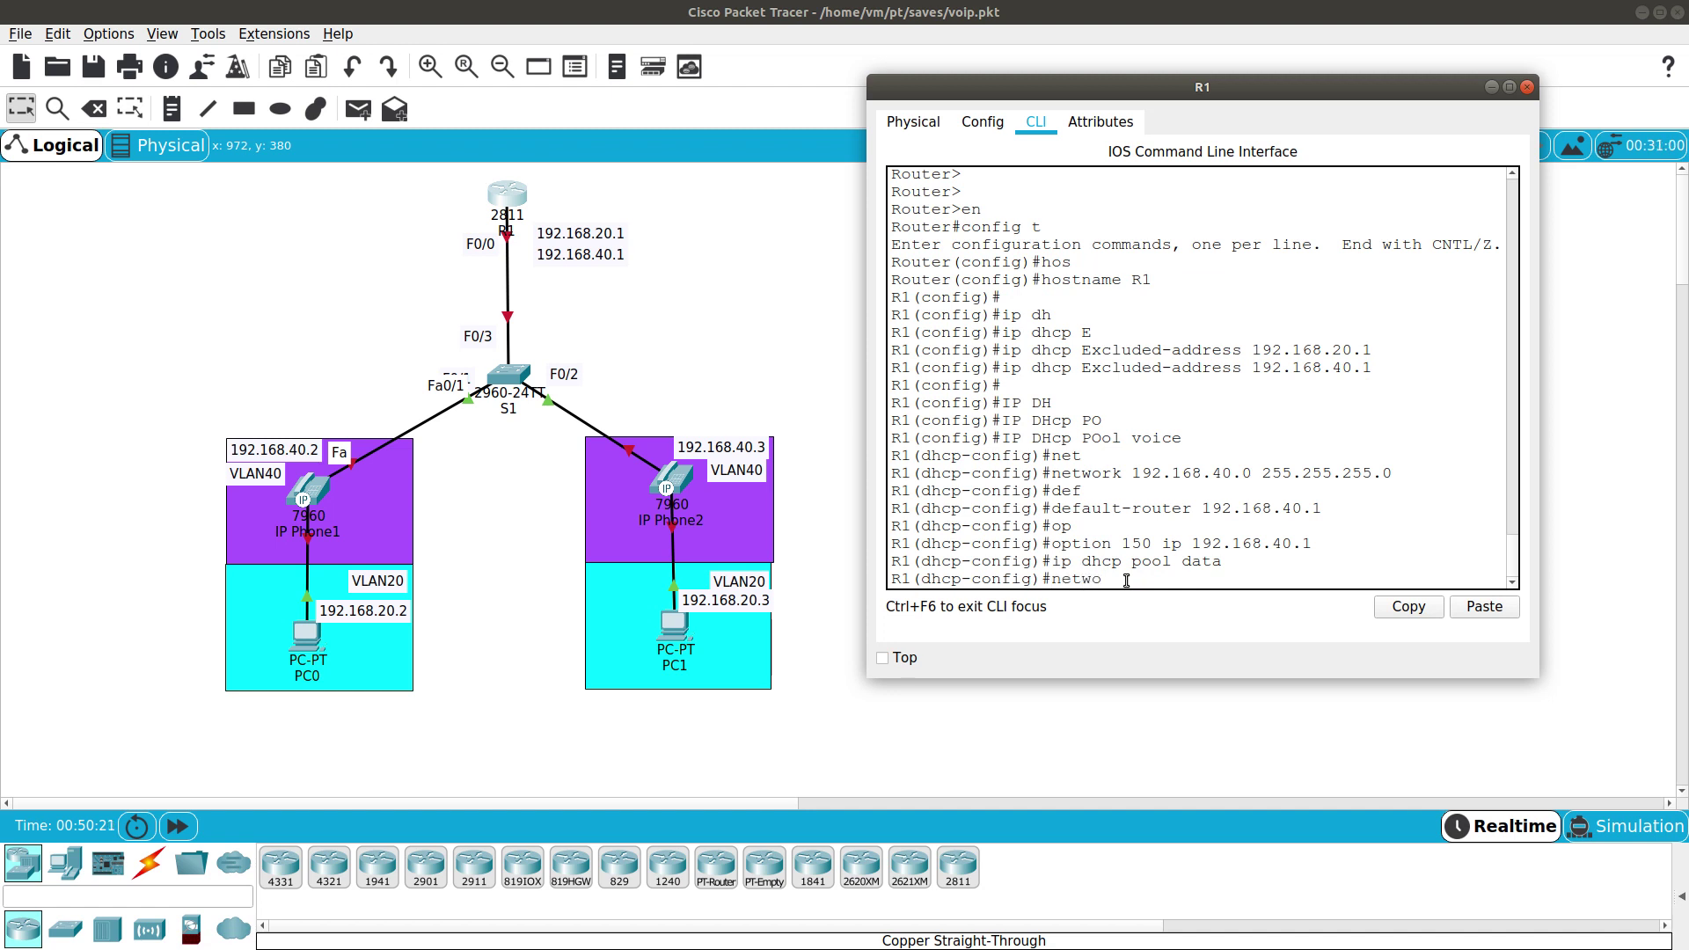
type("rk 192.168")
key("BackSpace")
type("0.1")
key("Return")
key("Up")
key("BackSpace")
type("0 255.255.255.0")
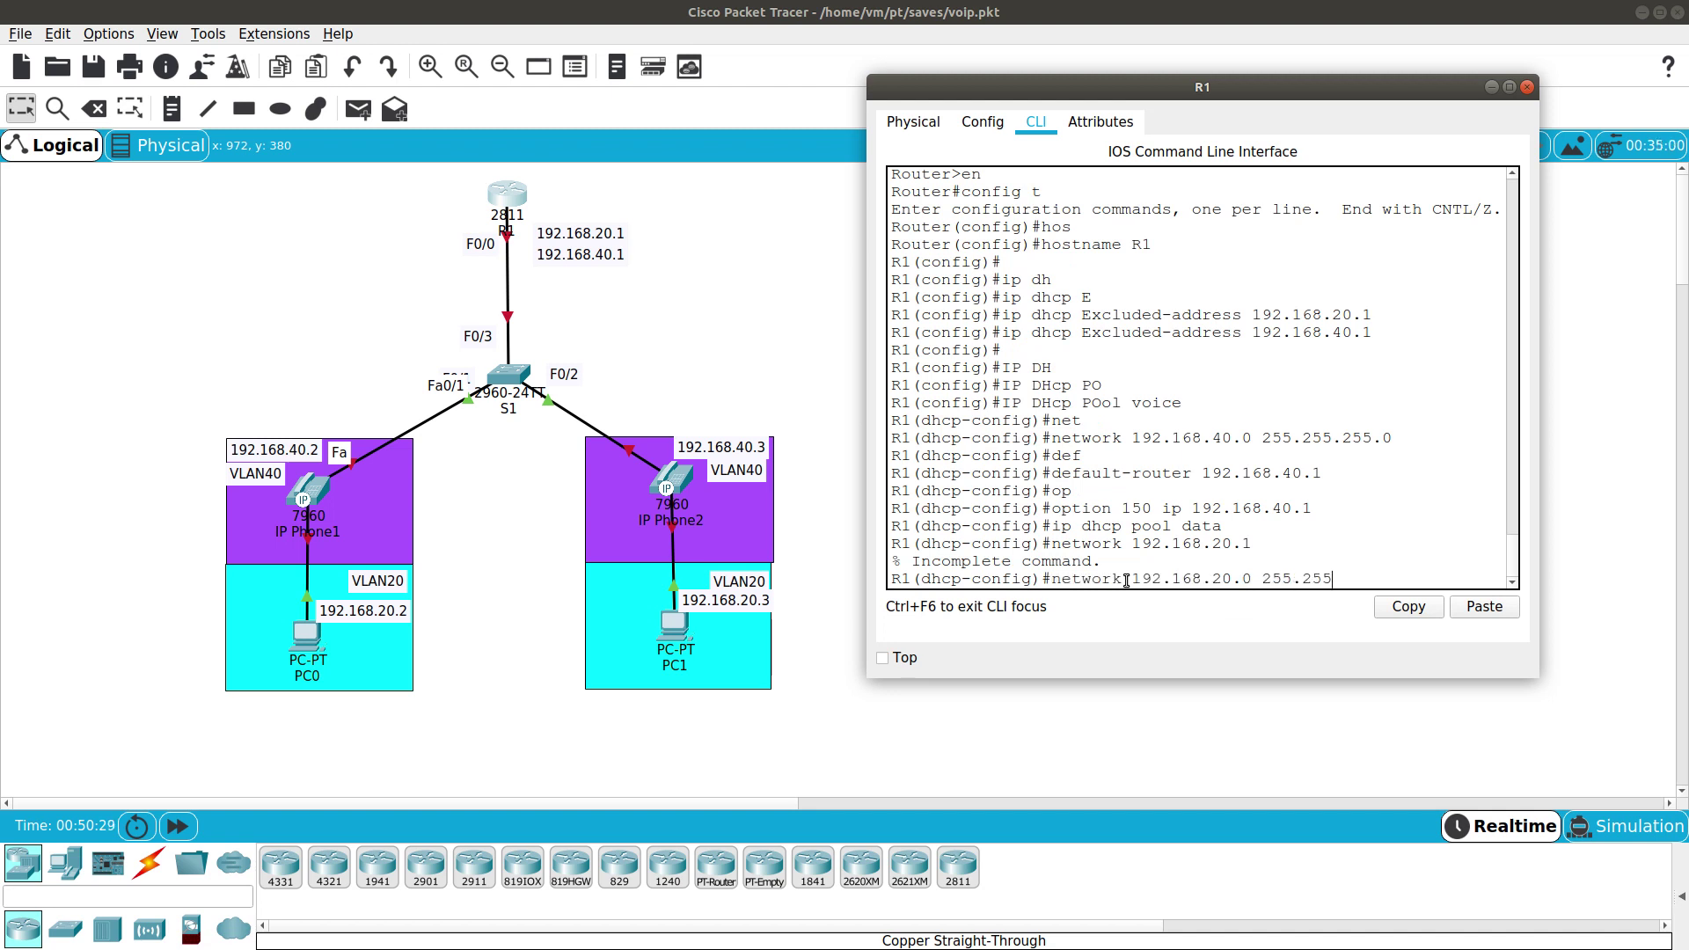
key("Return")
key("Return")
Set the data pool default-router to 192.168.20.1 and exit the pool.
type("def")
key("Tab")
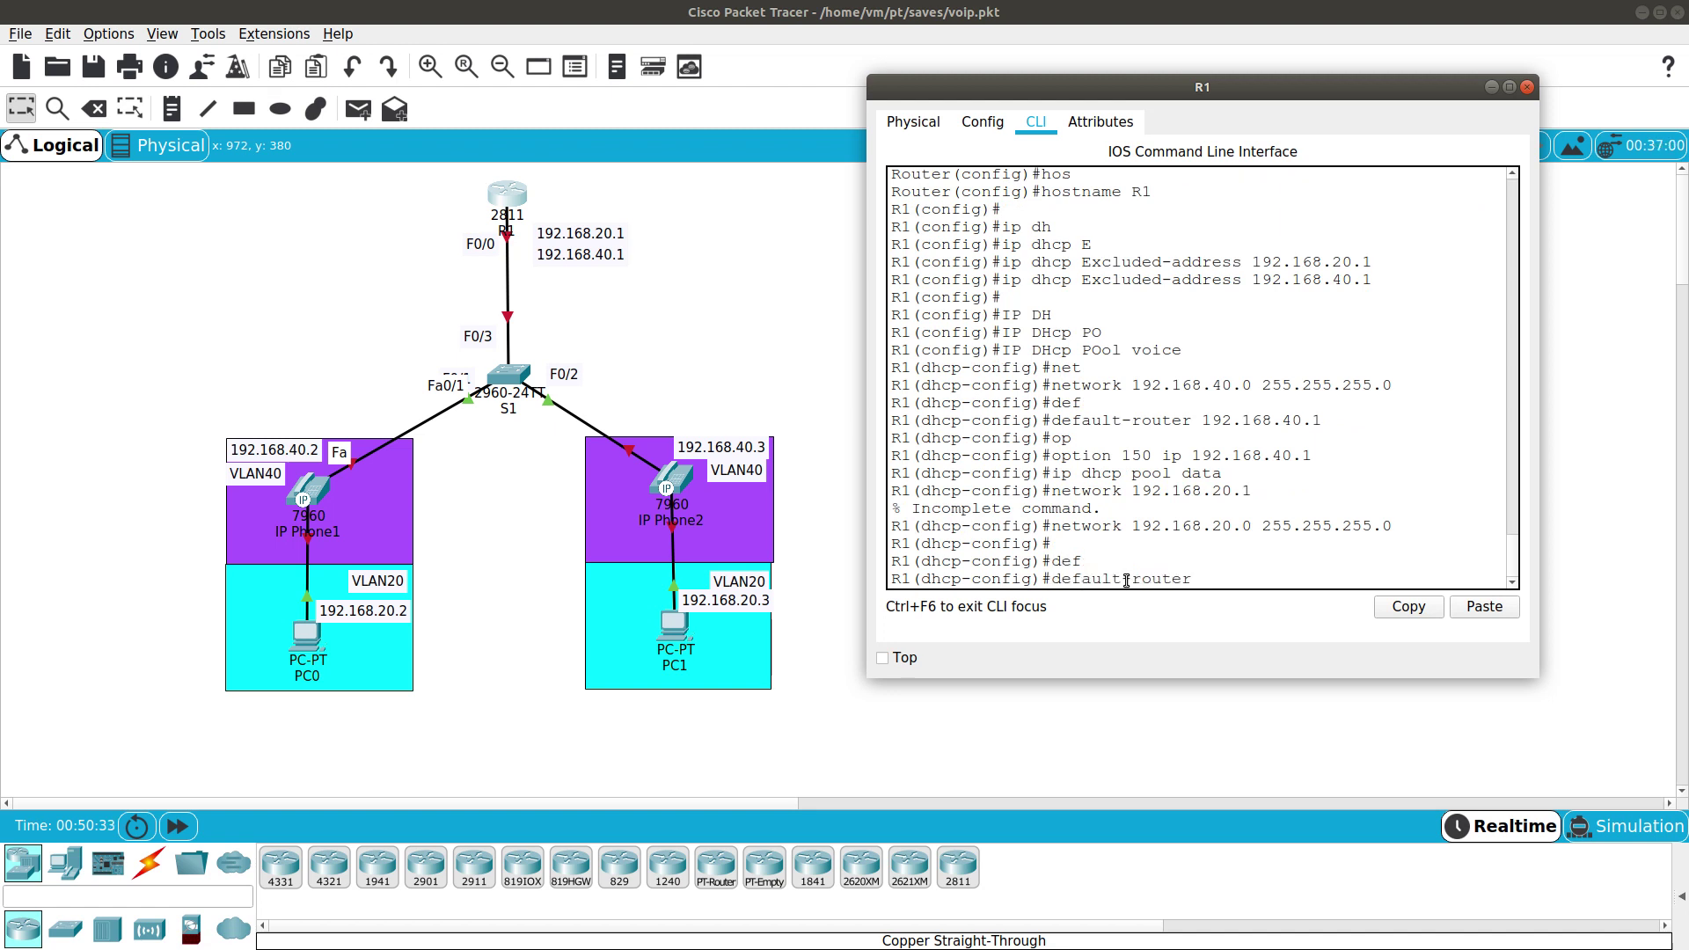
type("192.168.20.1")
key("Return")
key("Return")
type("exit")
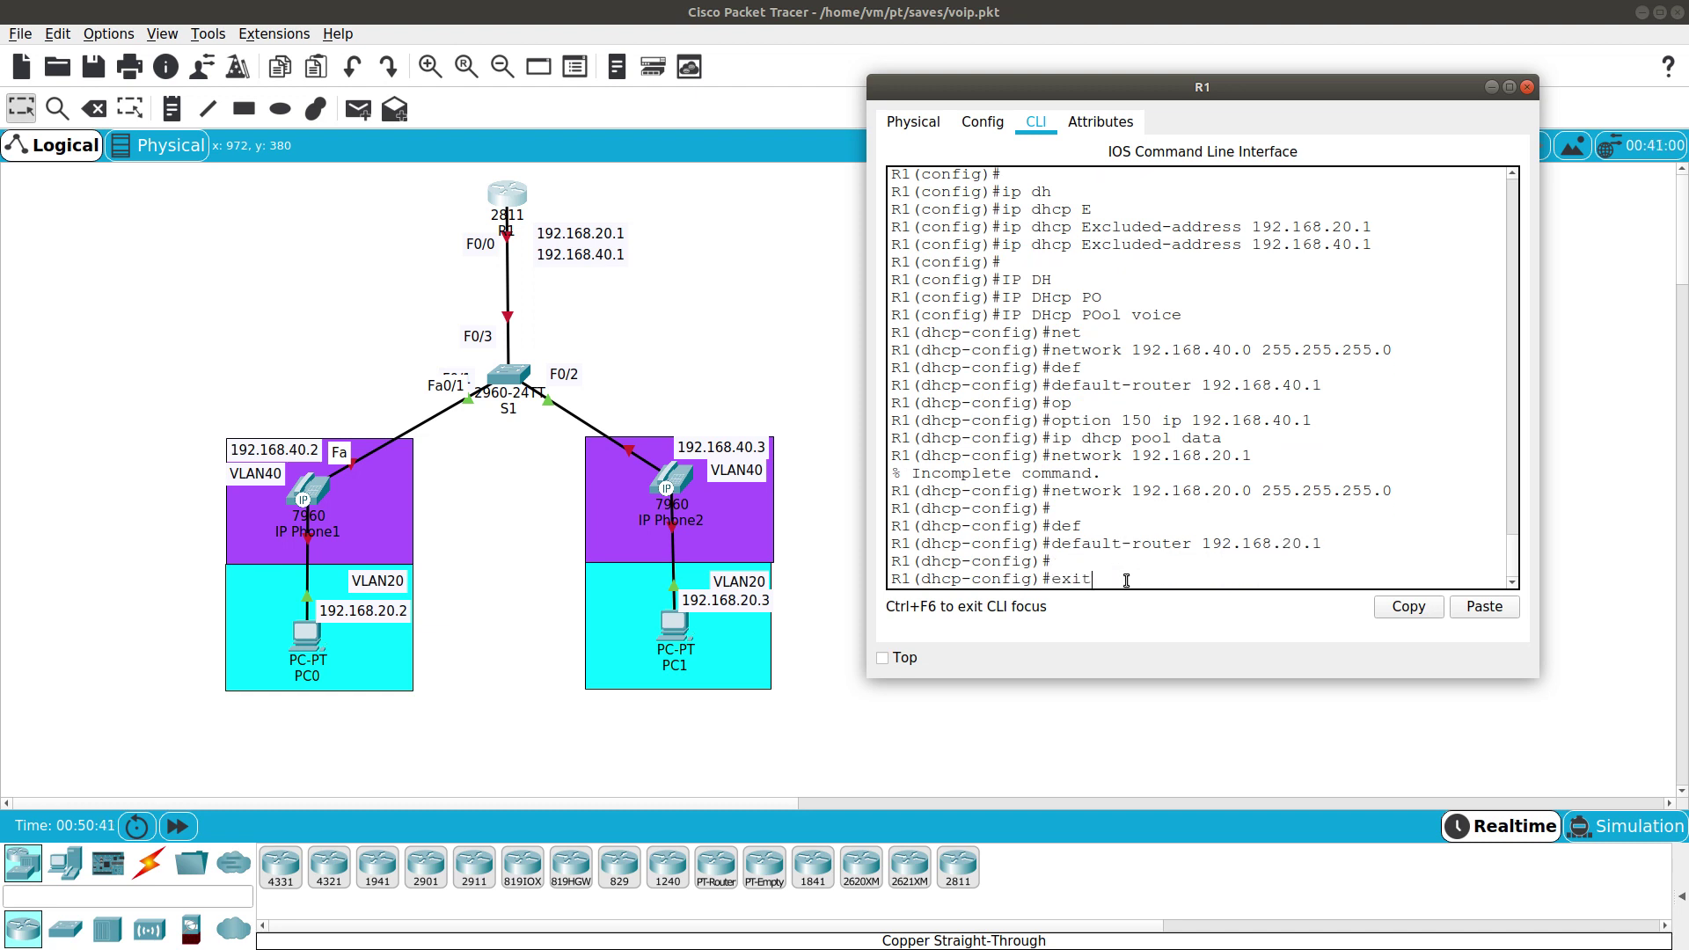
key("Return")
key("Return")
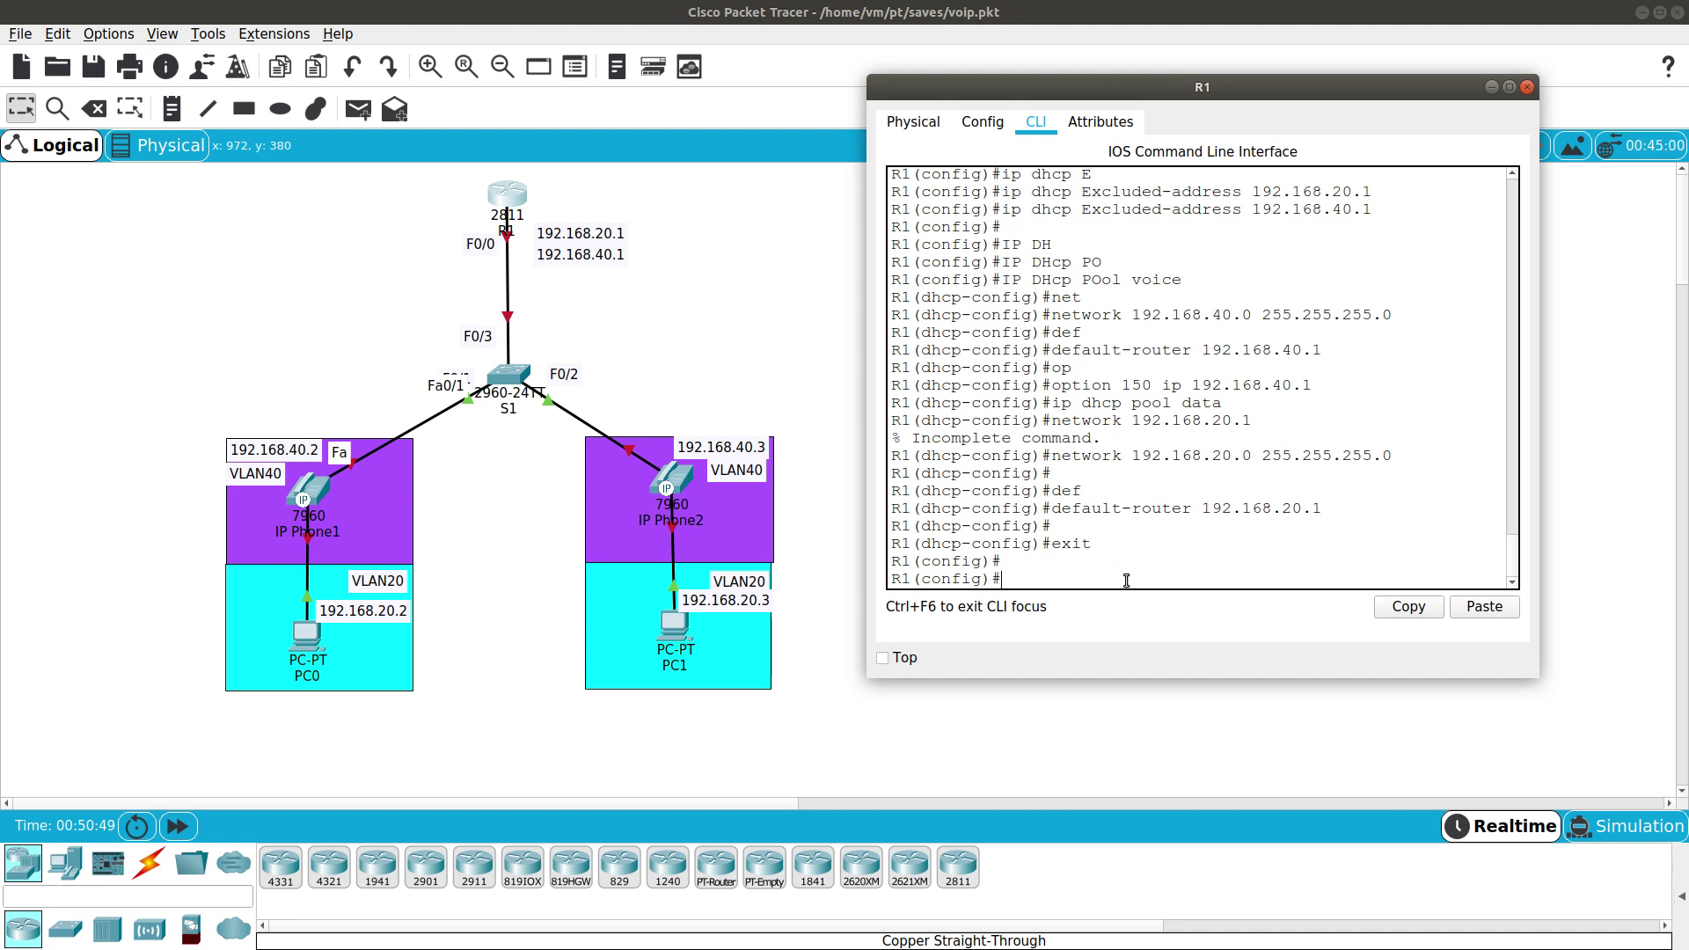
type("int f0/0")
Enter interface f0/0 and bring it up with no shutdown.
key("Return")
type("no shu")
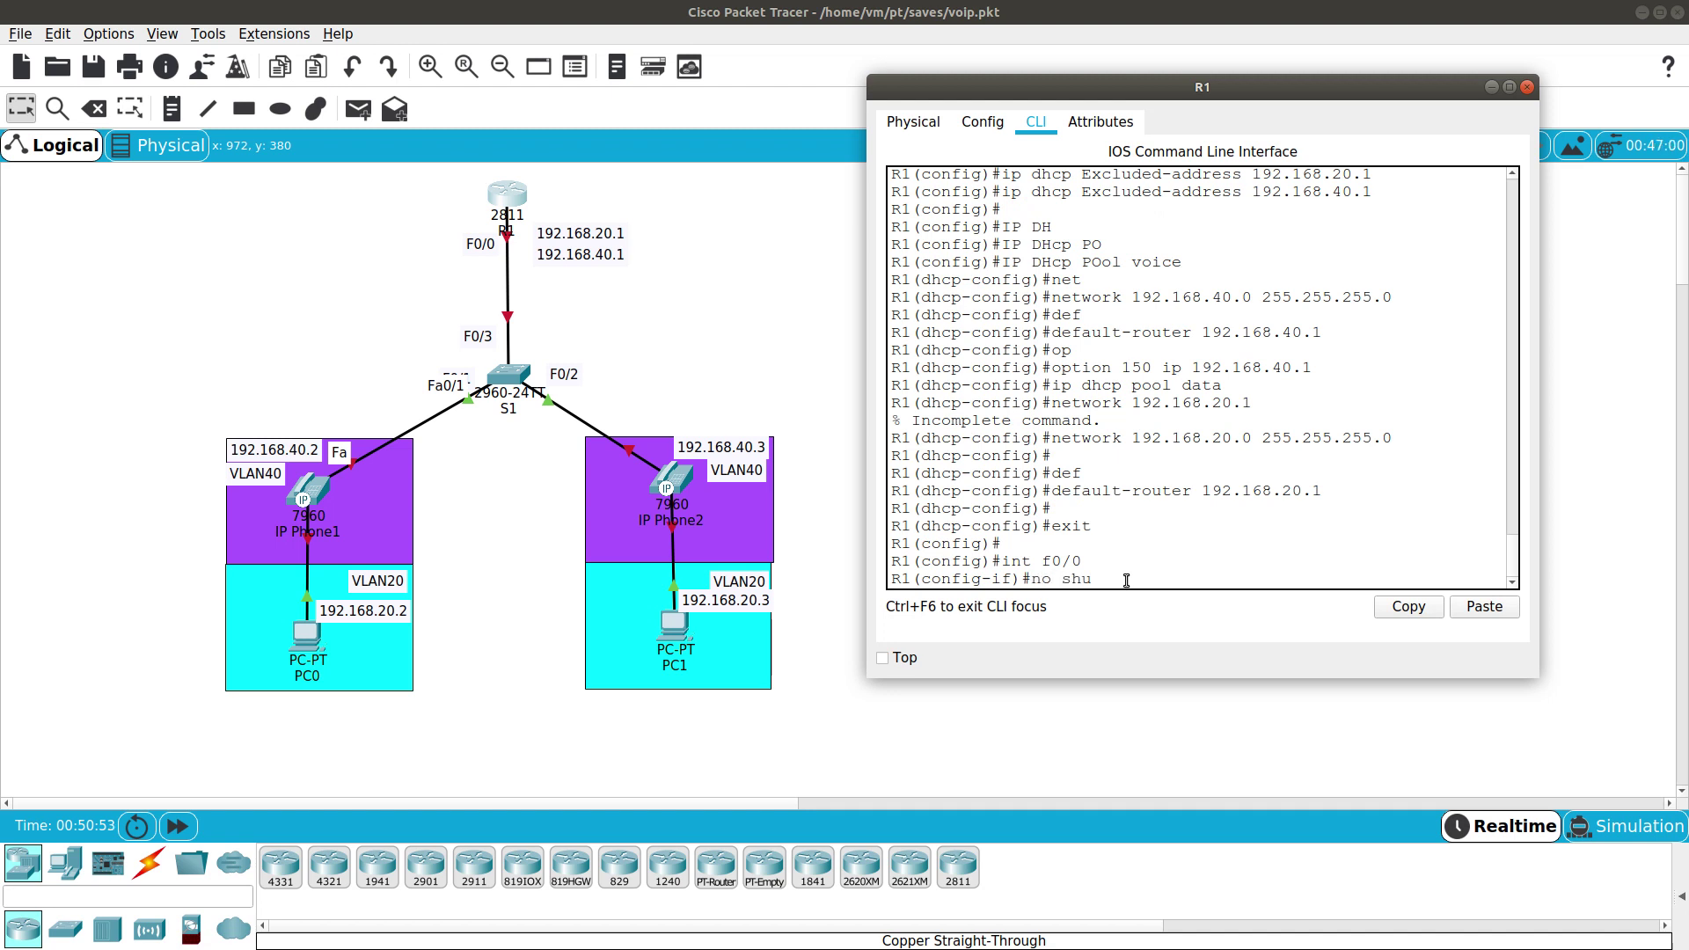
key("Tab")
key("Return")
Create subinterface f0/0.20 with dot1Q encapsulation for VLAN 20.
key("Up")
key("Up")
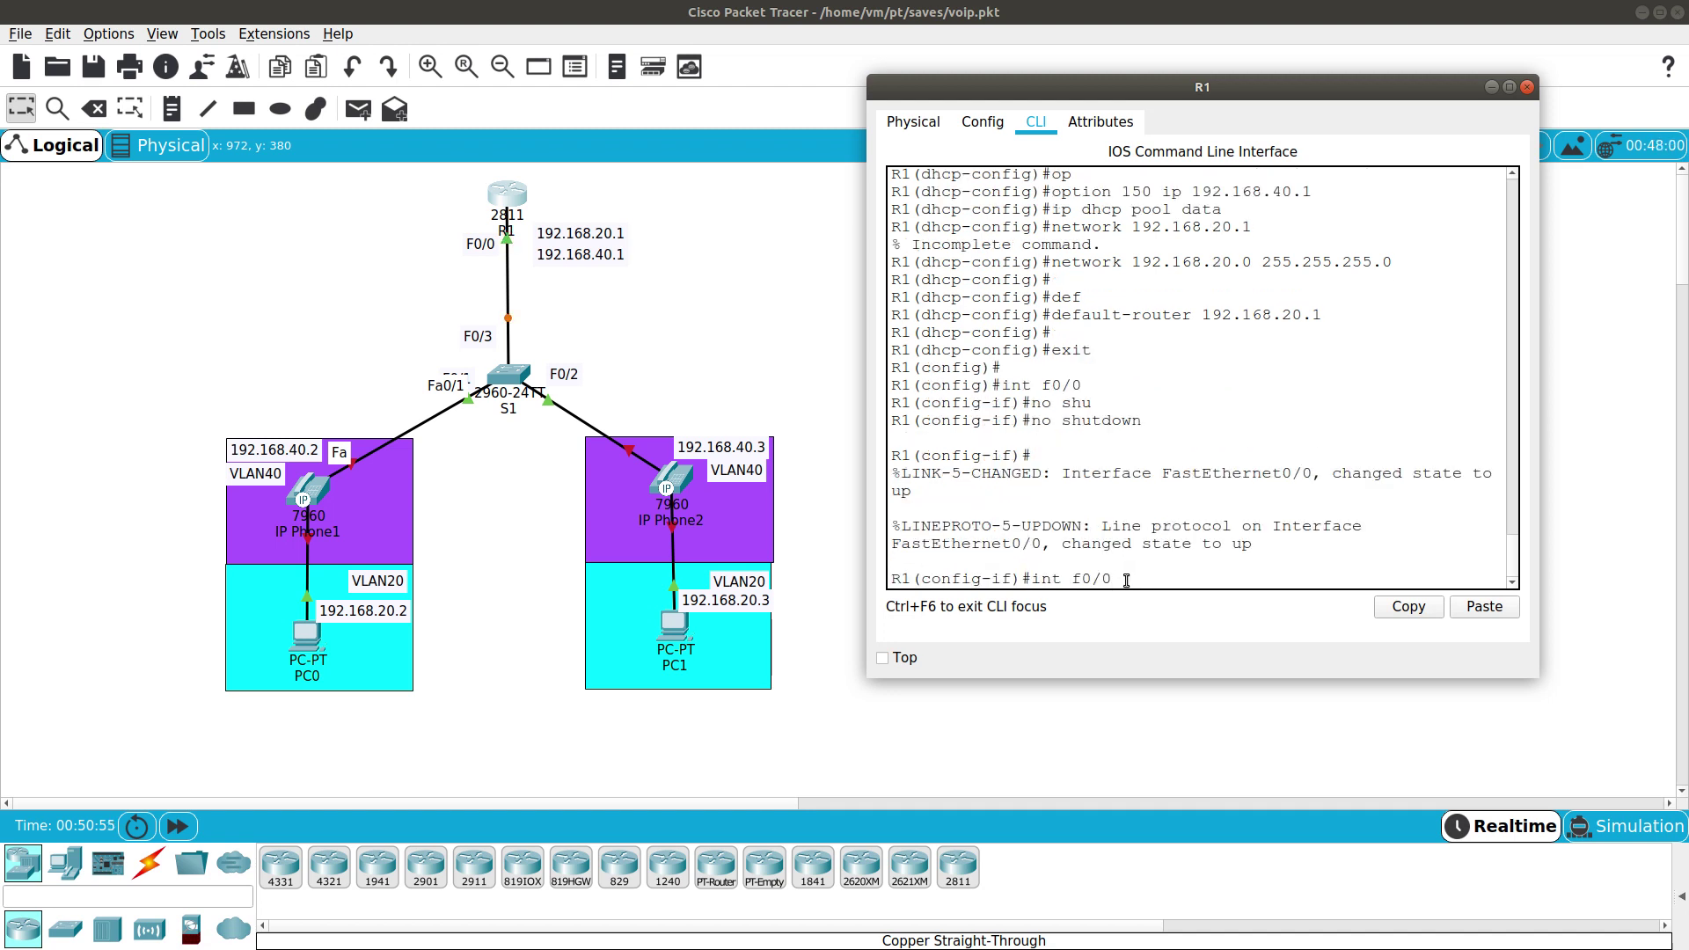
type(".20")
key("Return")
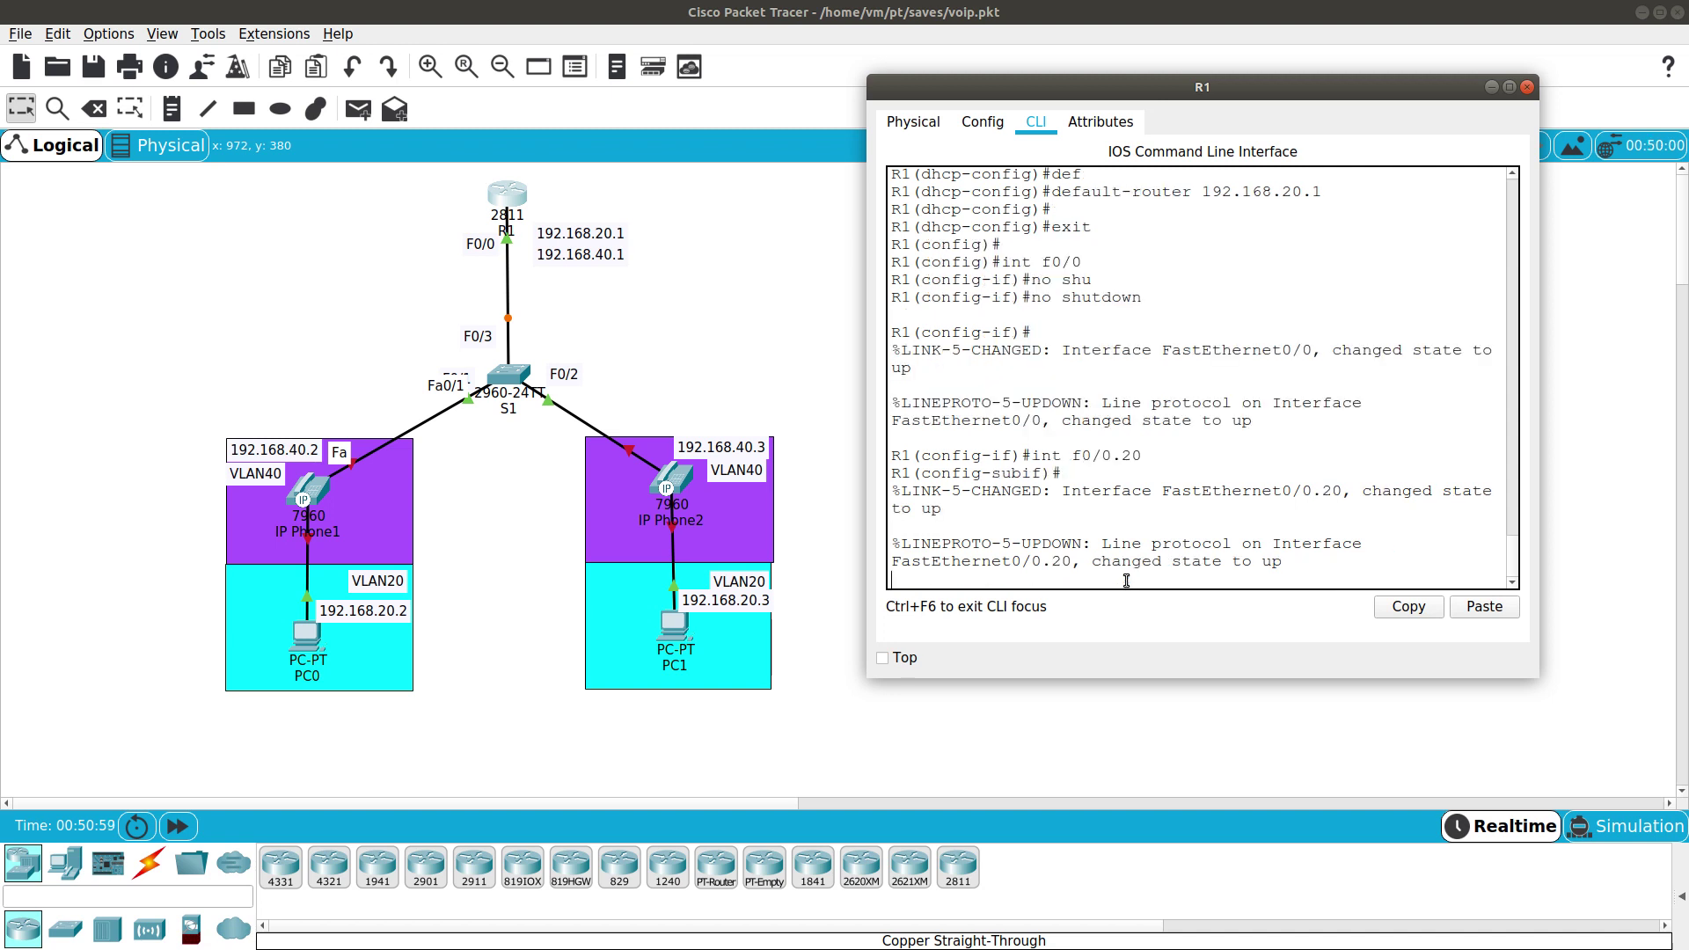
key("Return")
type("en")
key("Tab")
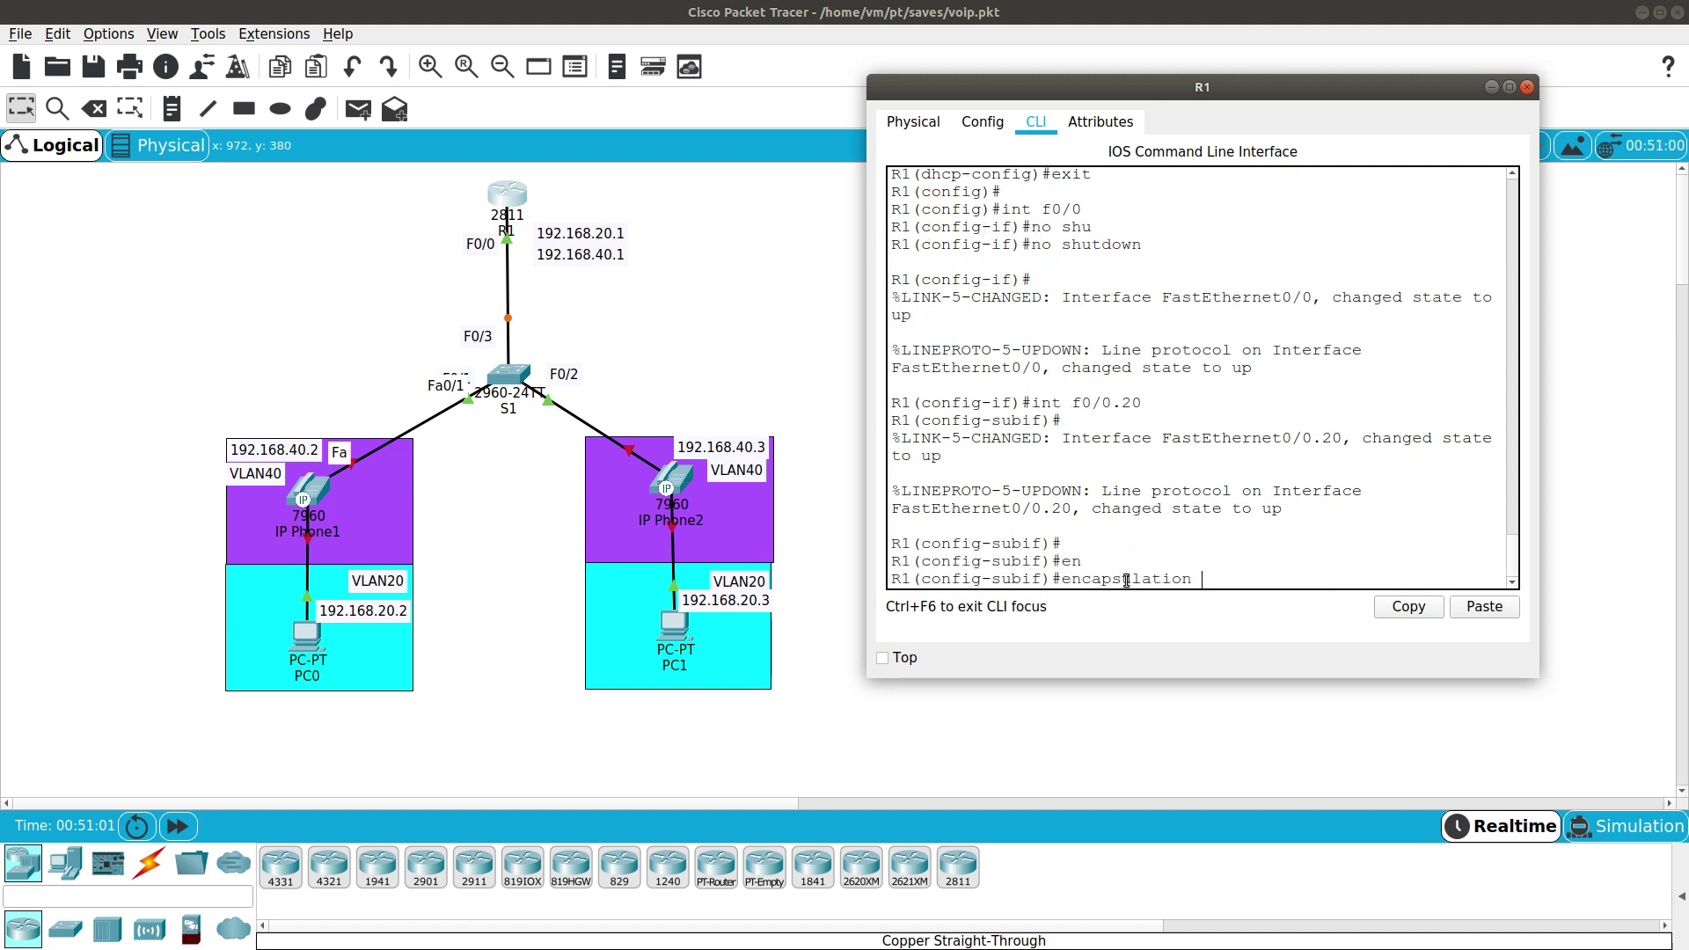
type("do")
key("Tab")
type("20")
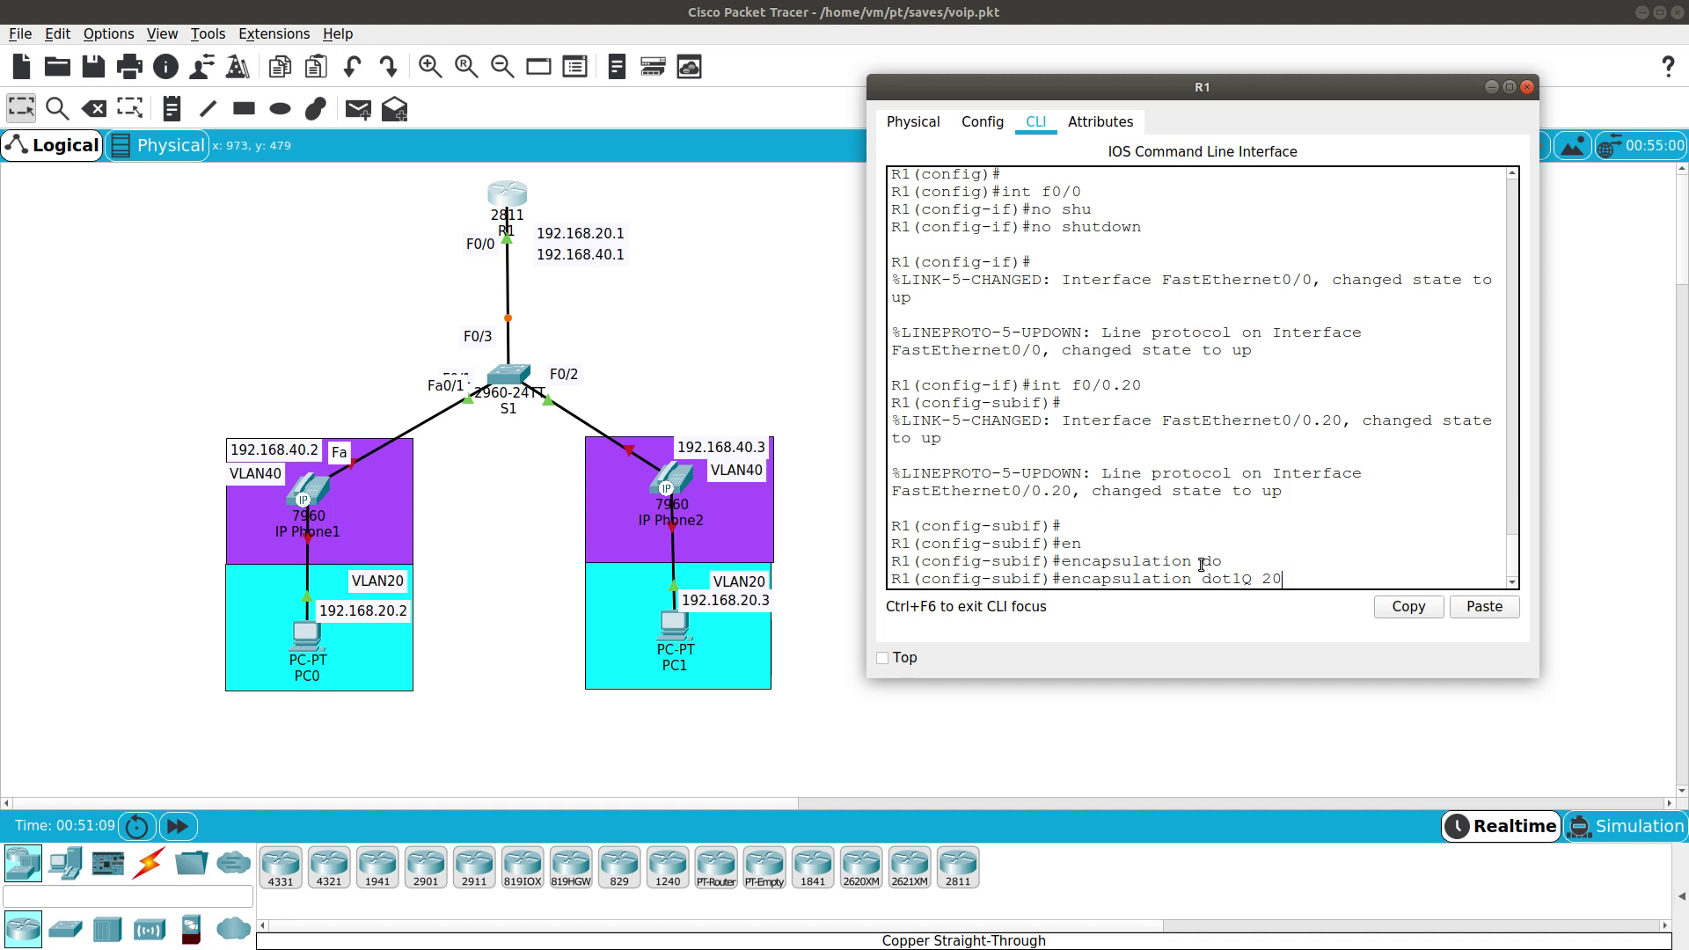
key("Return")
Assign 192.168.20.1 255.255.255.0 to subinterface f0/0.20.
type("ip add")
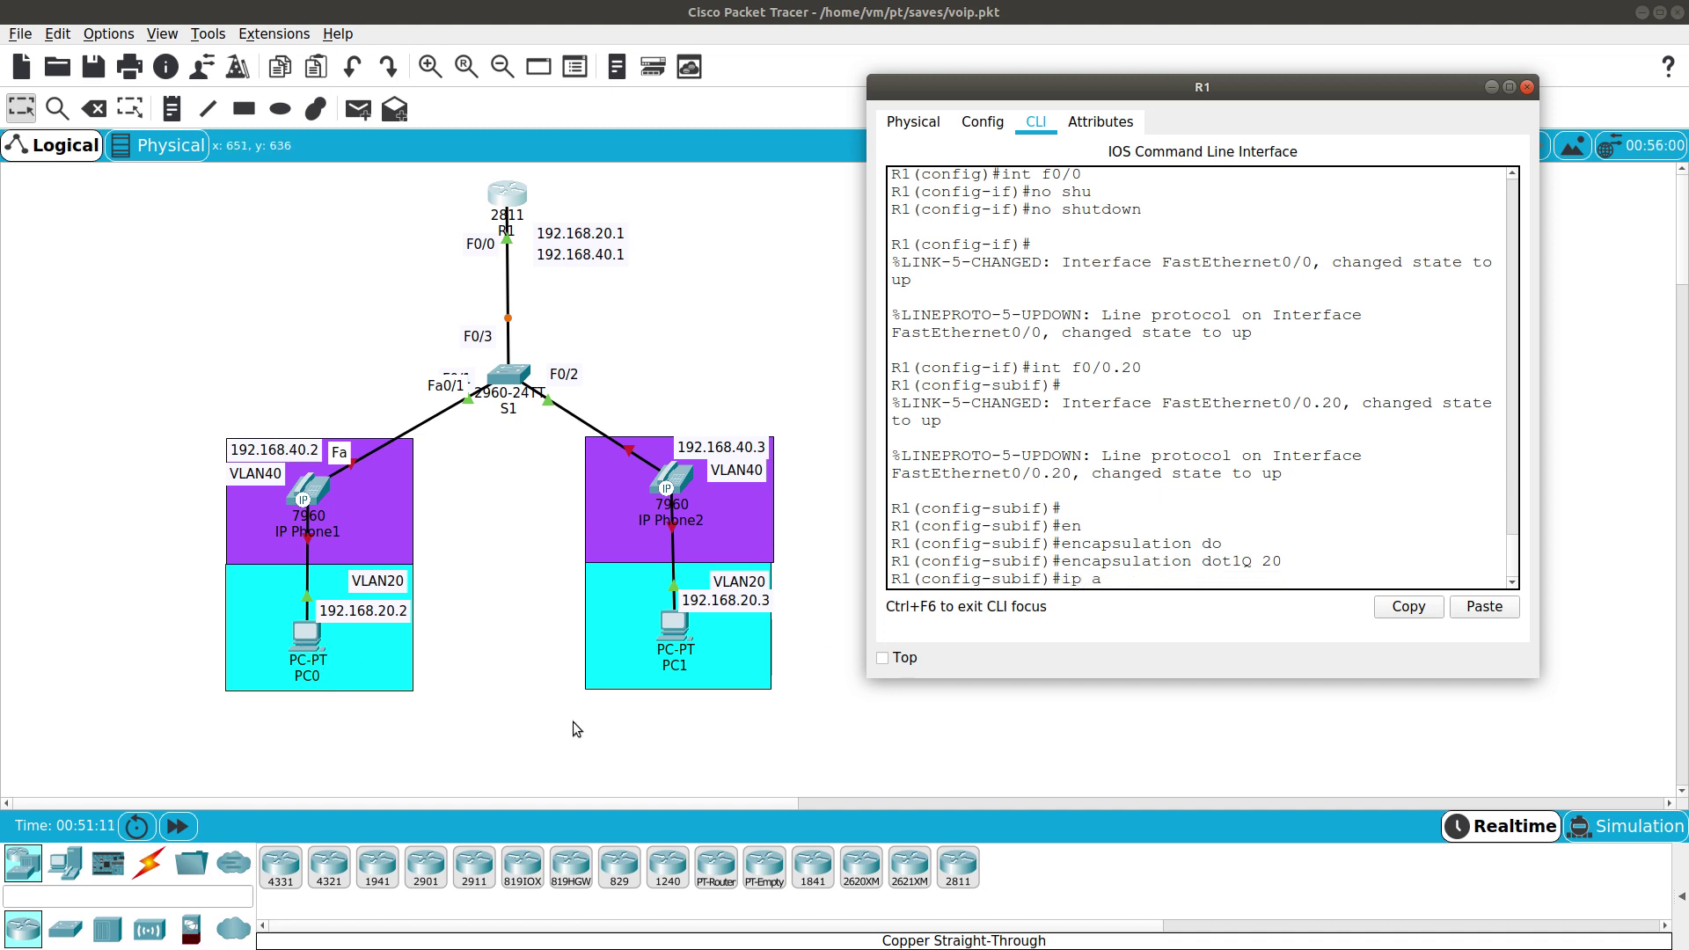
key("Tab")
type("192.168")
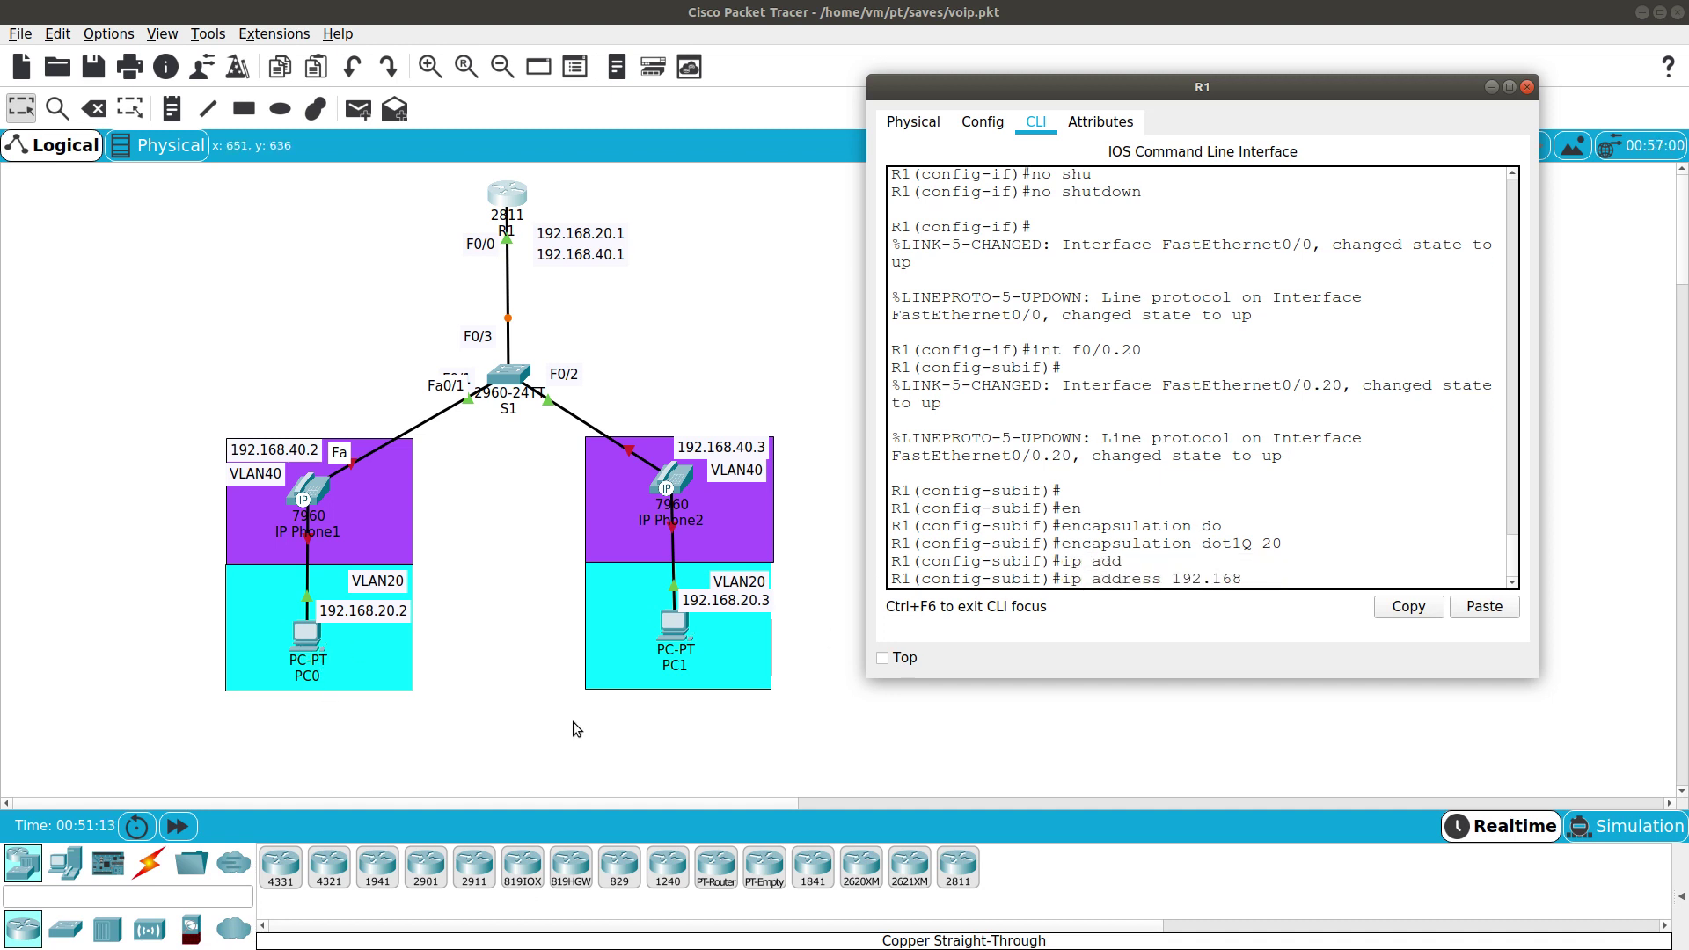
type(".20.1")
key("Return")
key("Up")
type("2")
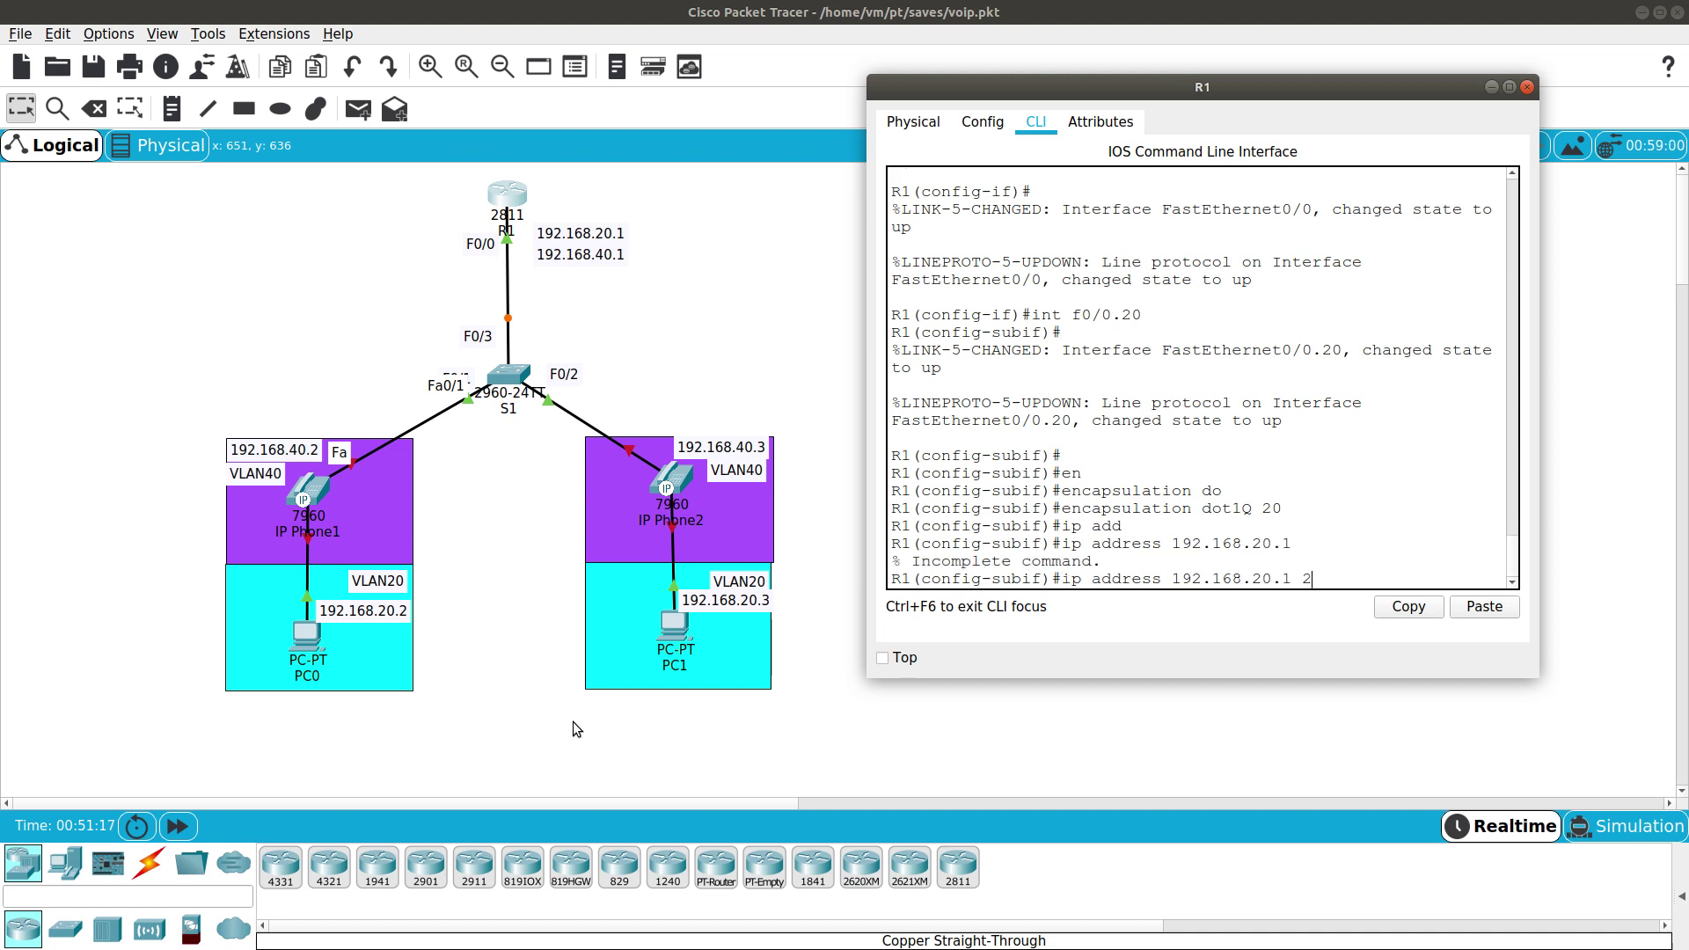
type("55.255.255.0")
key("Return")
Create subinterface f0/0.40 with dot1Q encapsulation for VLAN 40.
type("ex")
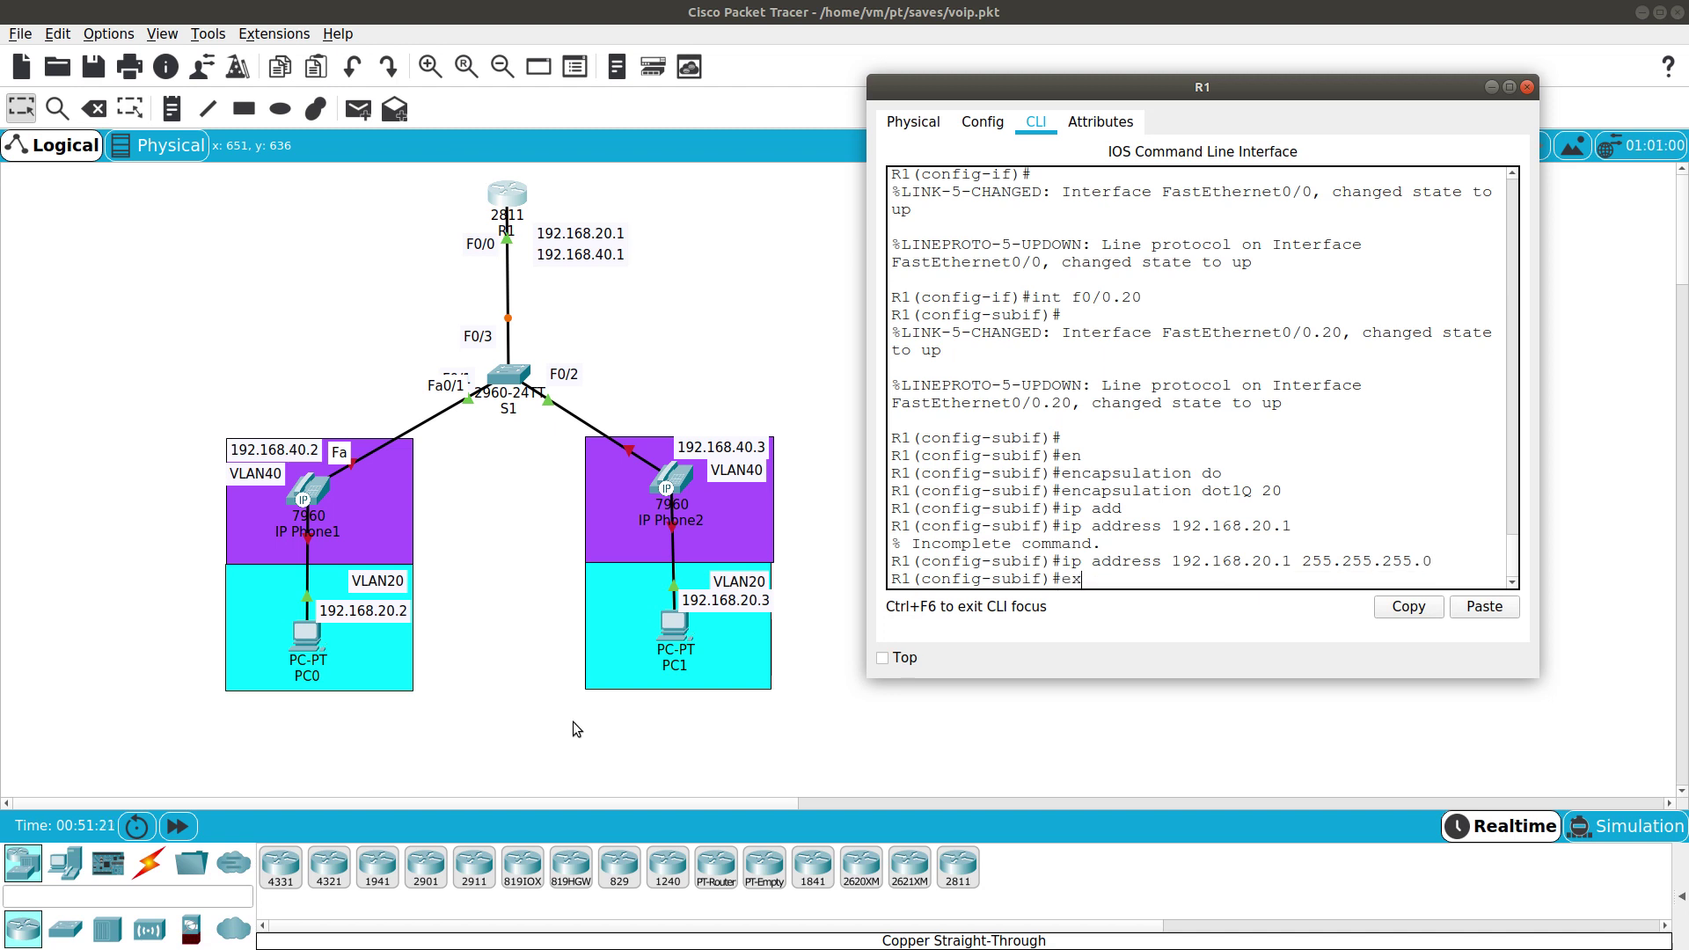
key("BackSpace")
key("Up")
key("Up")
key("Up")
key("Up")
key("BackSpace")
key("BackSpace")
type("40")
key("Return")
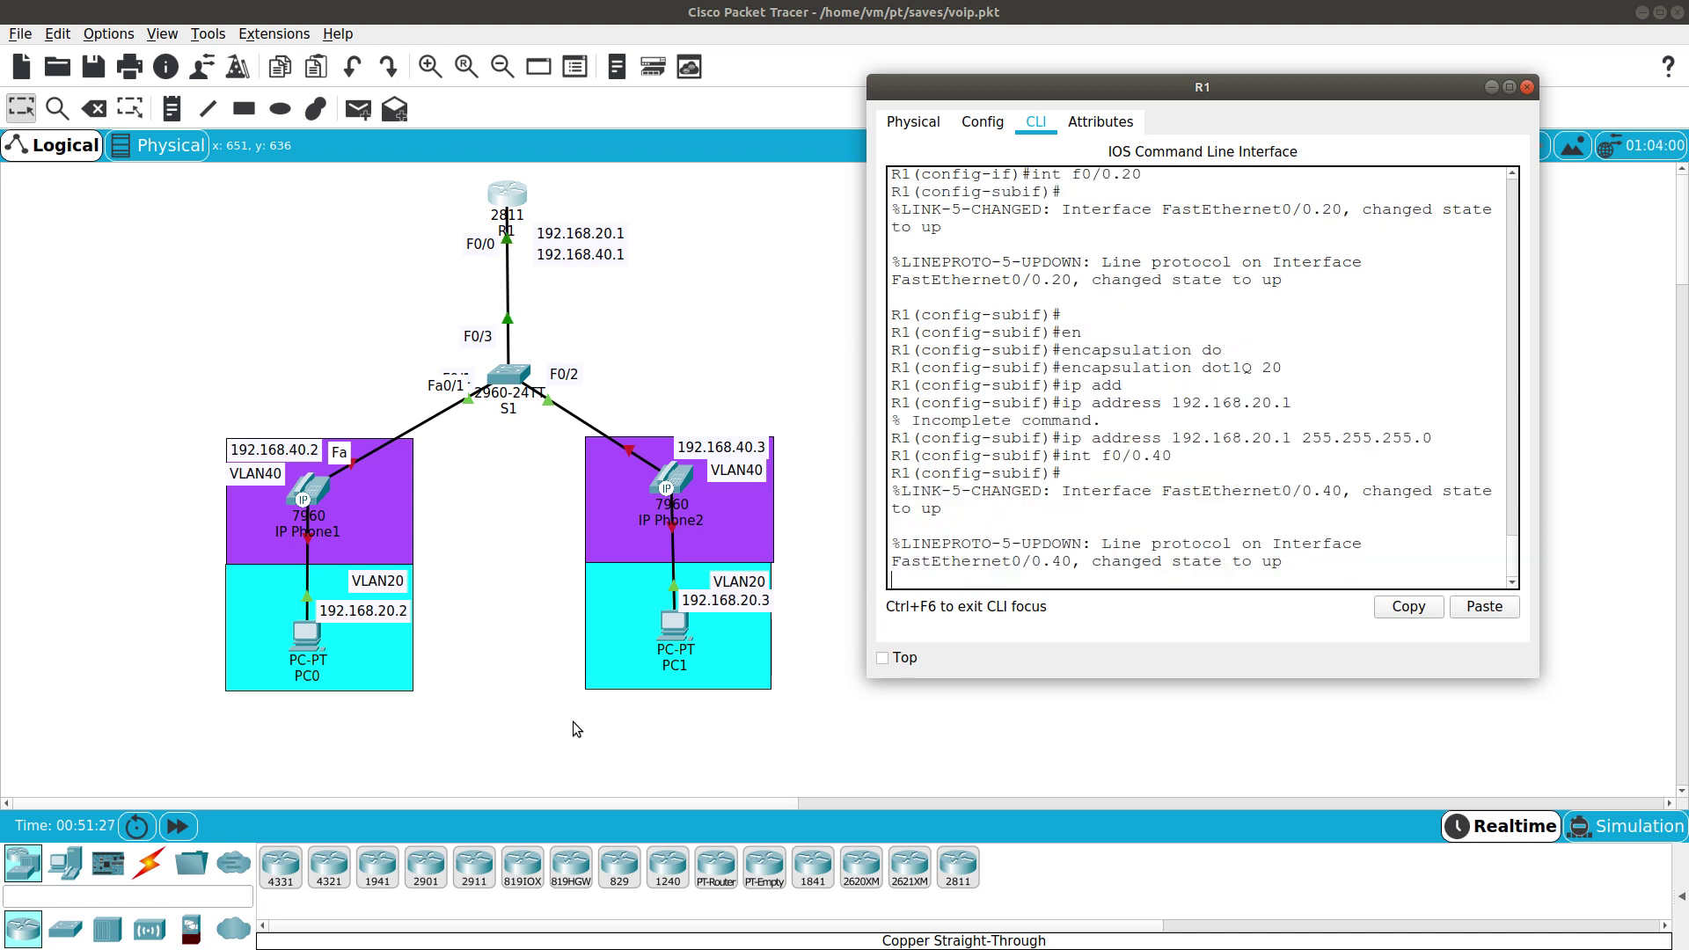
key("Return")
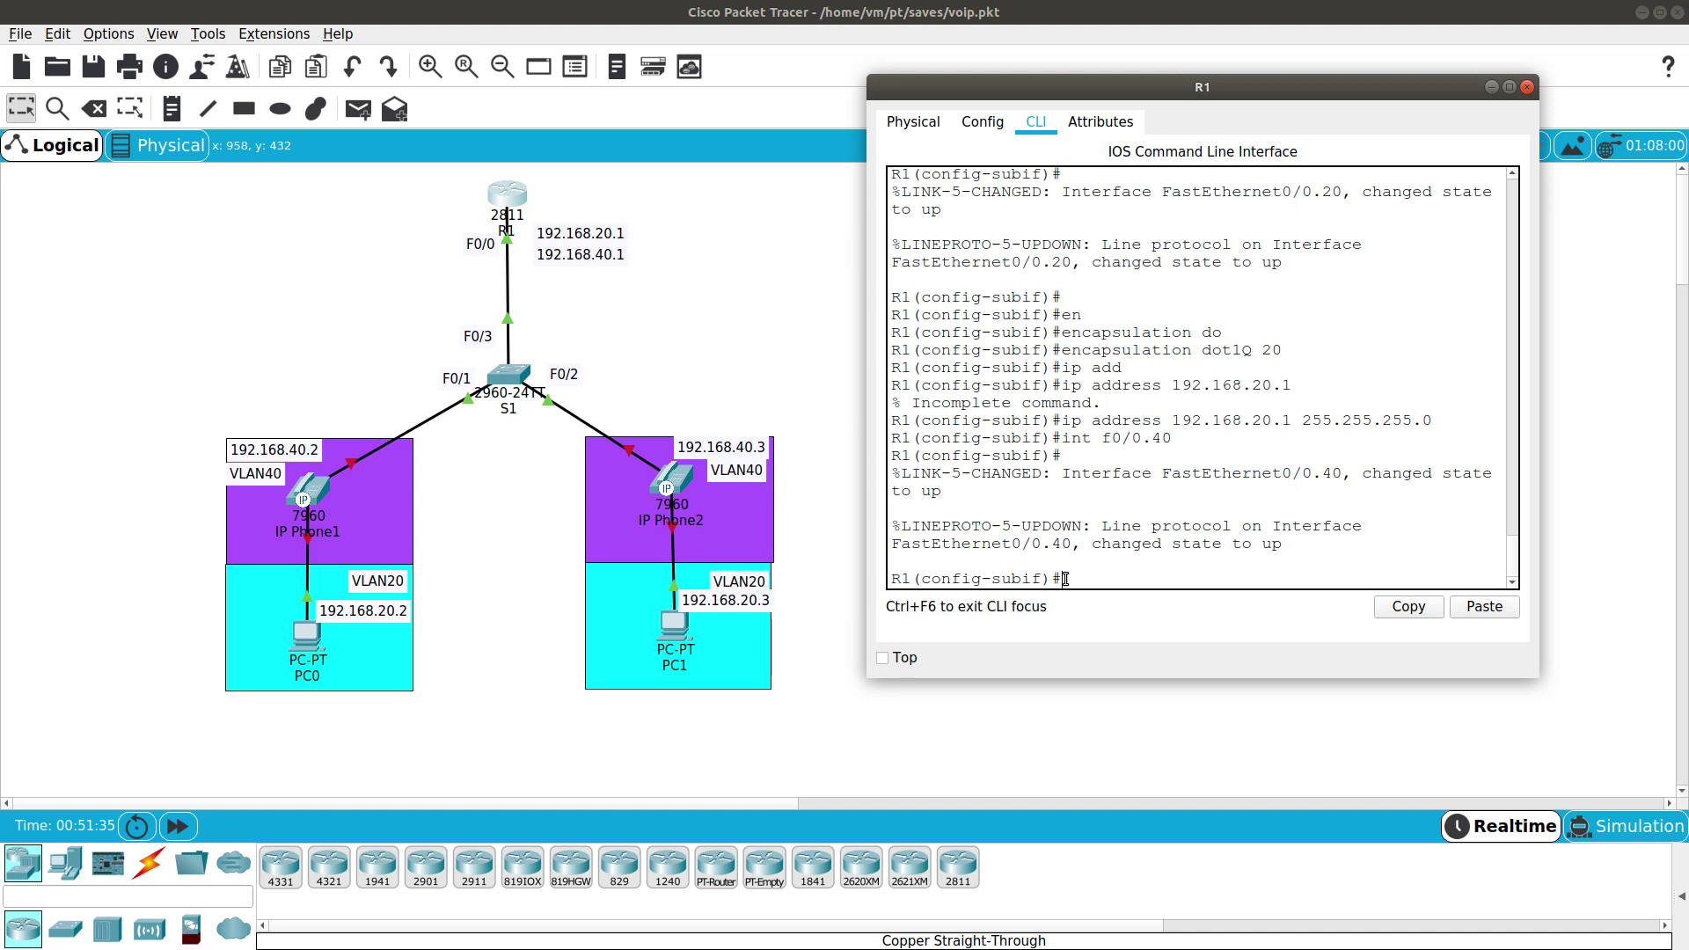
type("en")
key("Tab")
type("do")
key("Tab")
type("40")
key("Return")
Assign 192.168.40.1 255.255.255.0 to f0/0.40 and exit the subinterface.
type("ip ad")
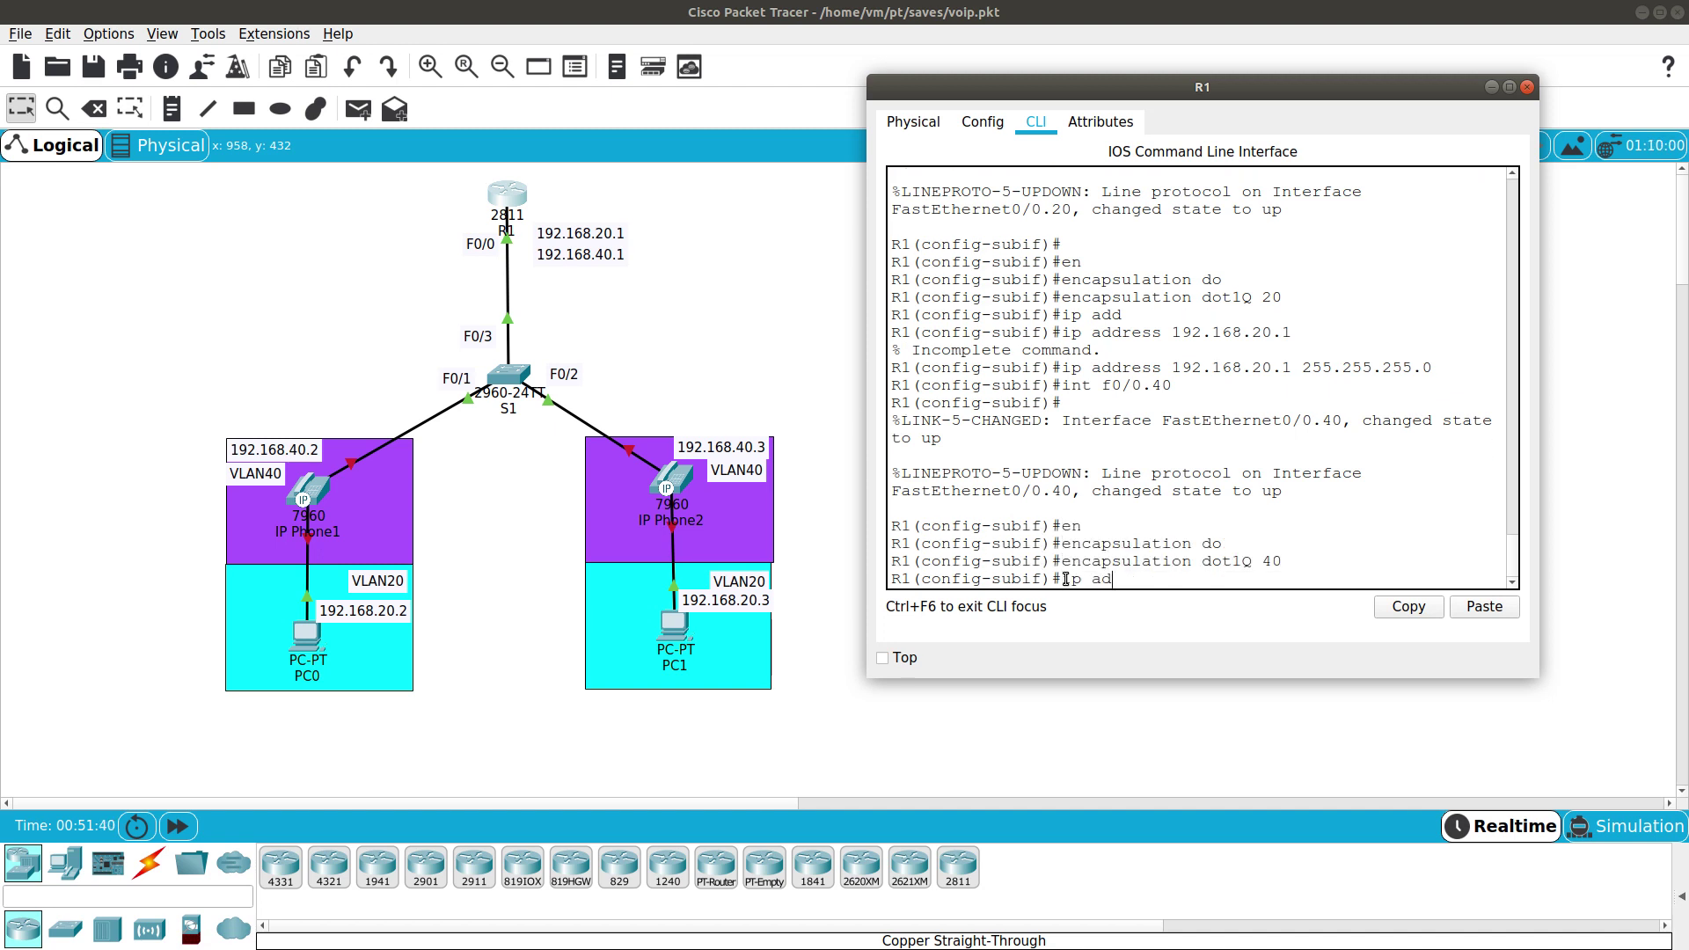
key("Tab")
type("192.168.40.")
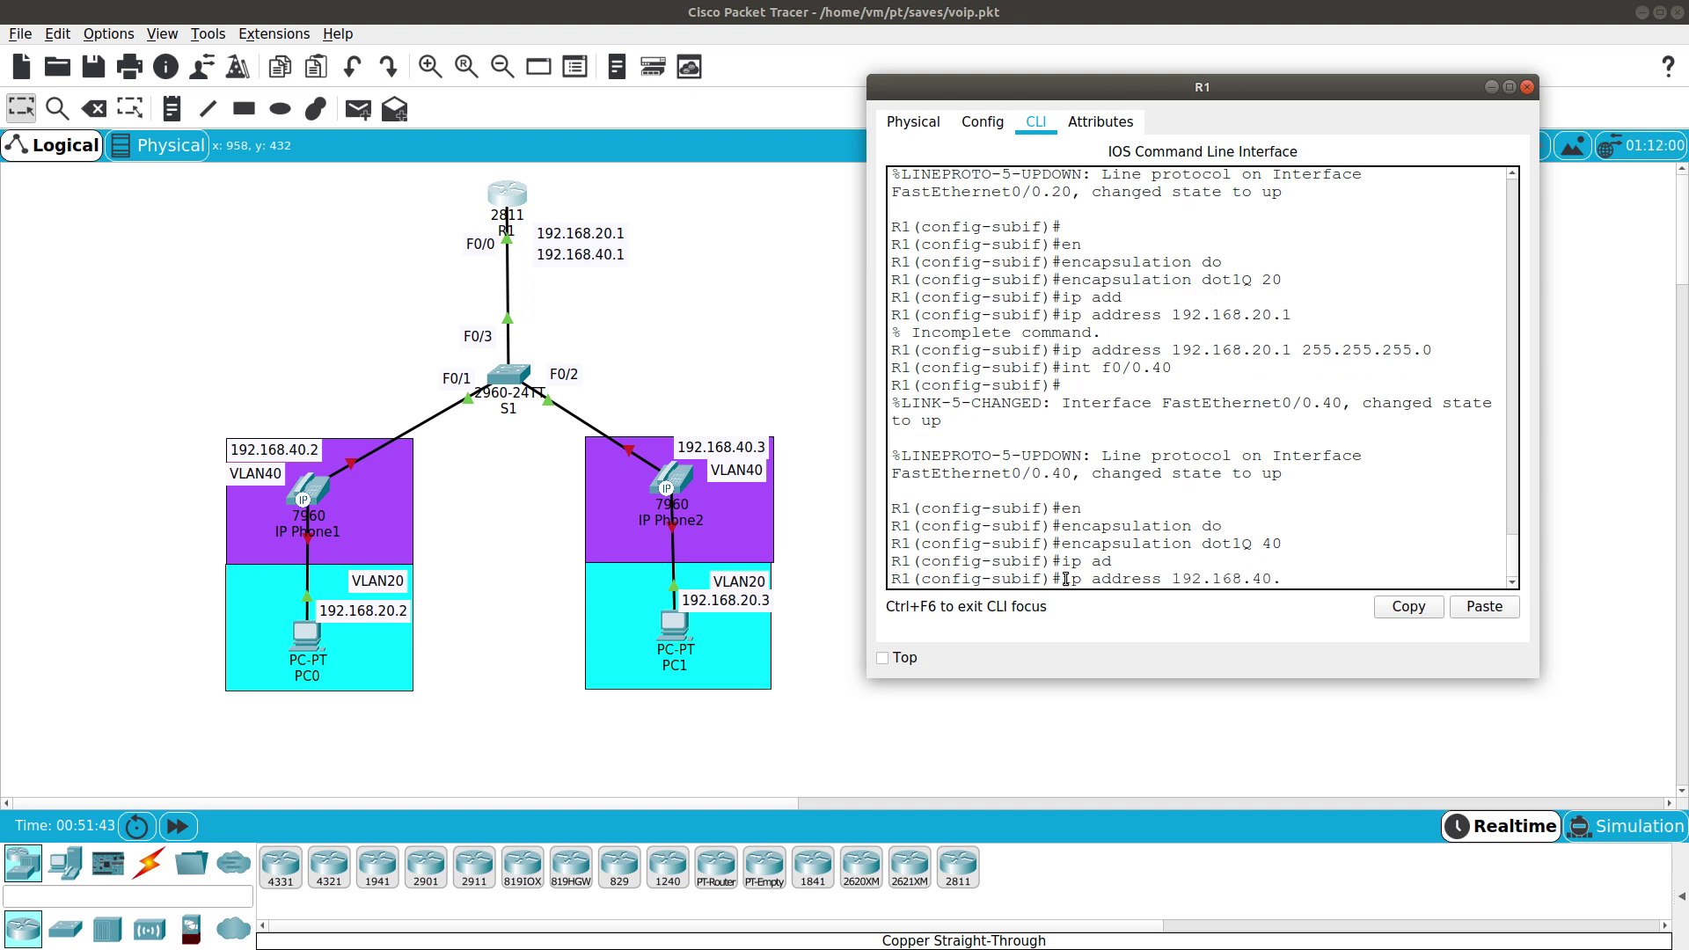
type("1 255.255.255.0")
key("Return")
key("Return")
key("Return")
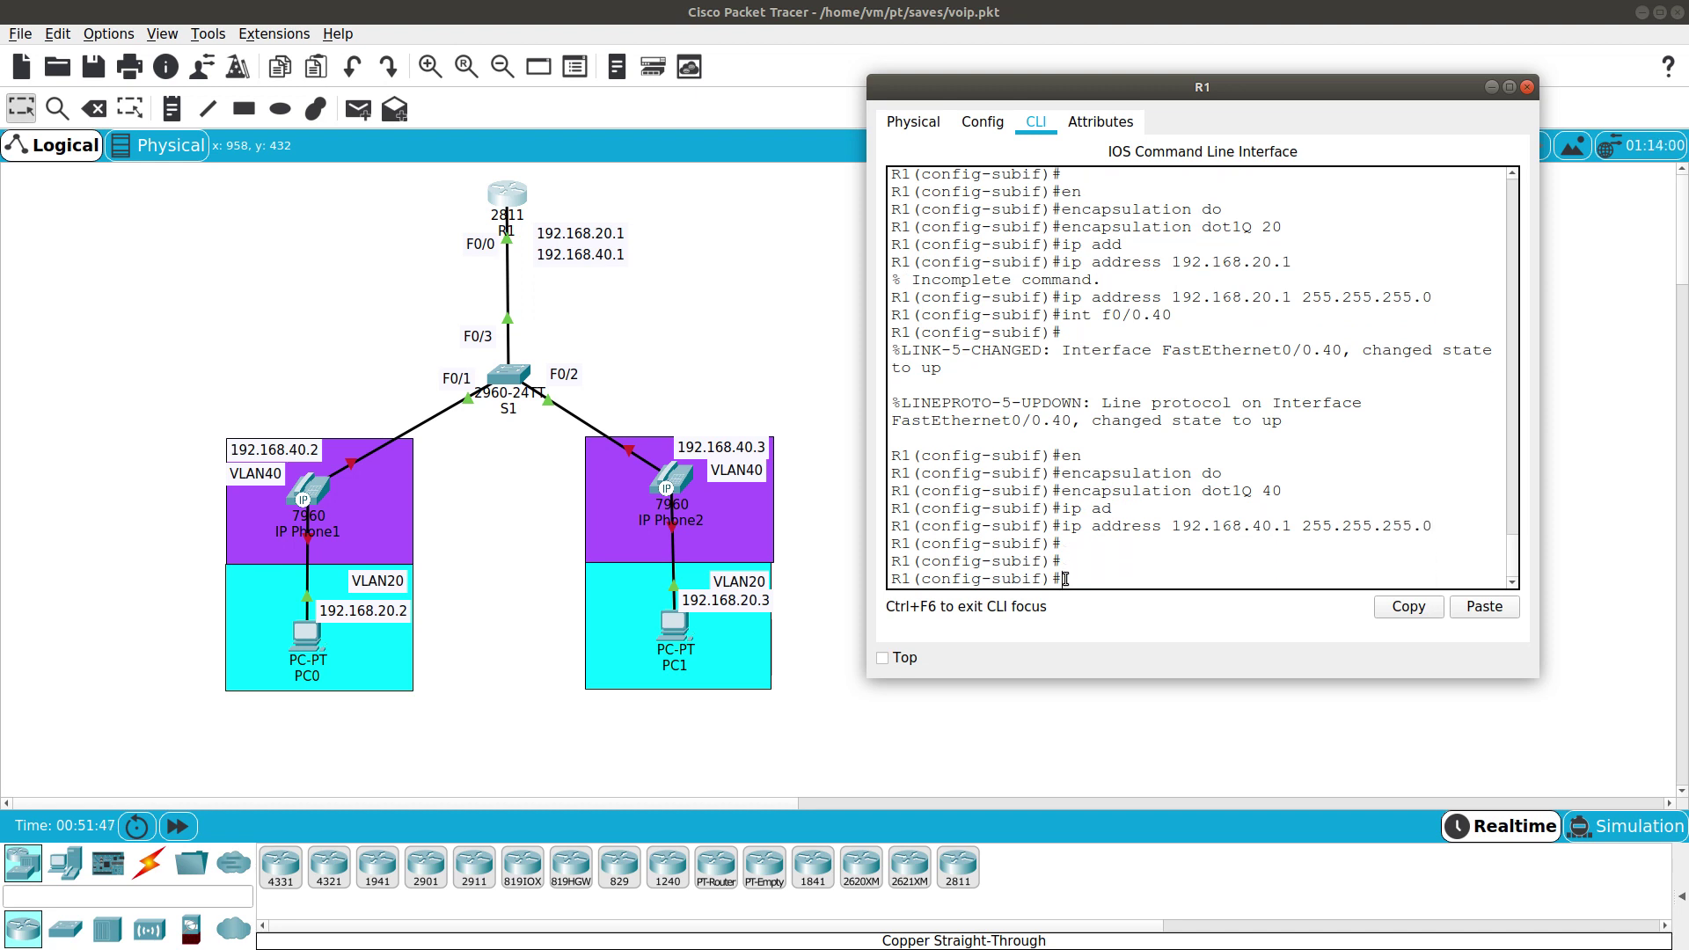
type("exit")
key("Return")
key("Return")
key("Return")
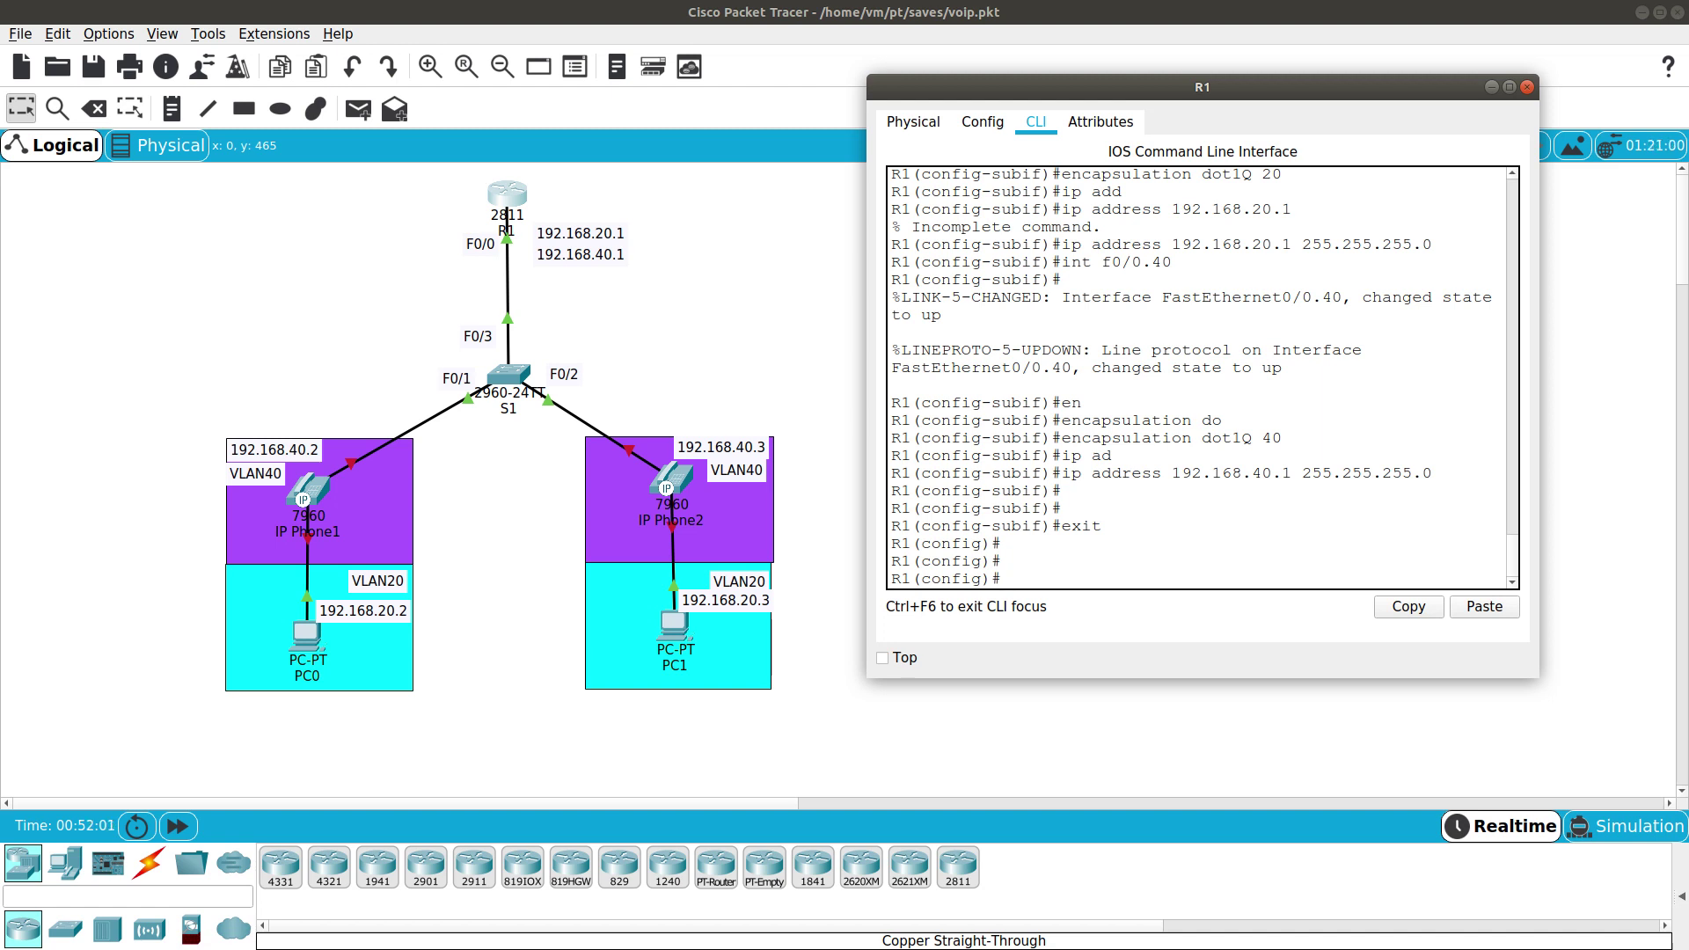
Enter telephony-service and set max-ephones 2 and max-dn 2.
type("tele")
key("Tab")
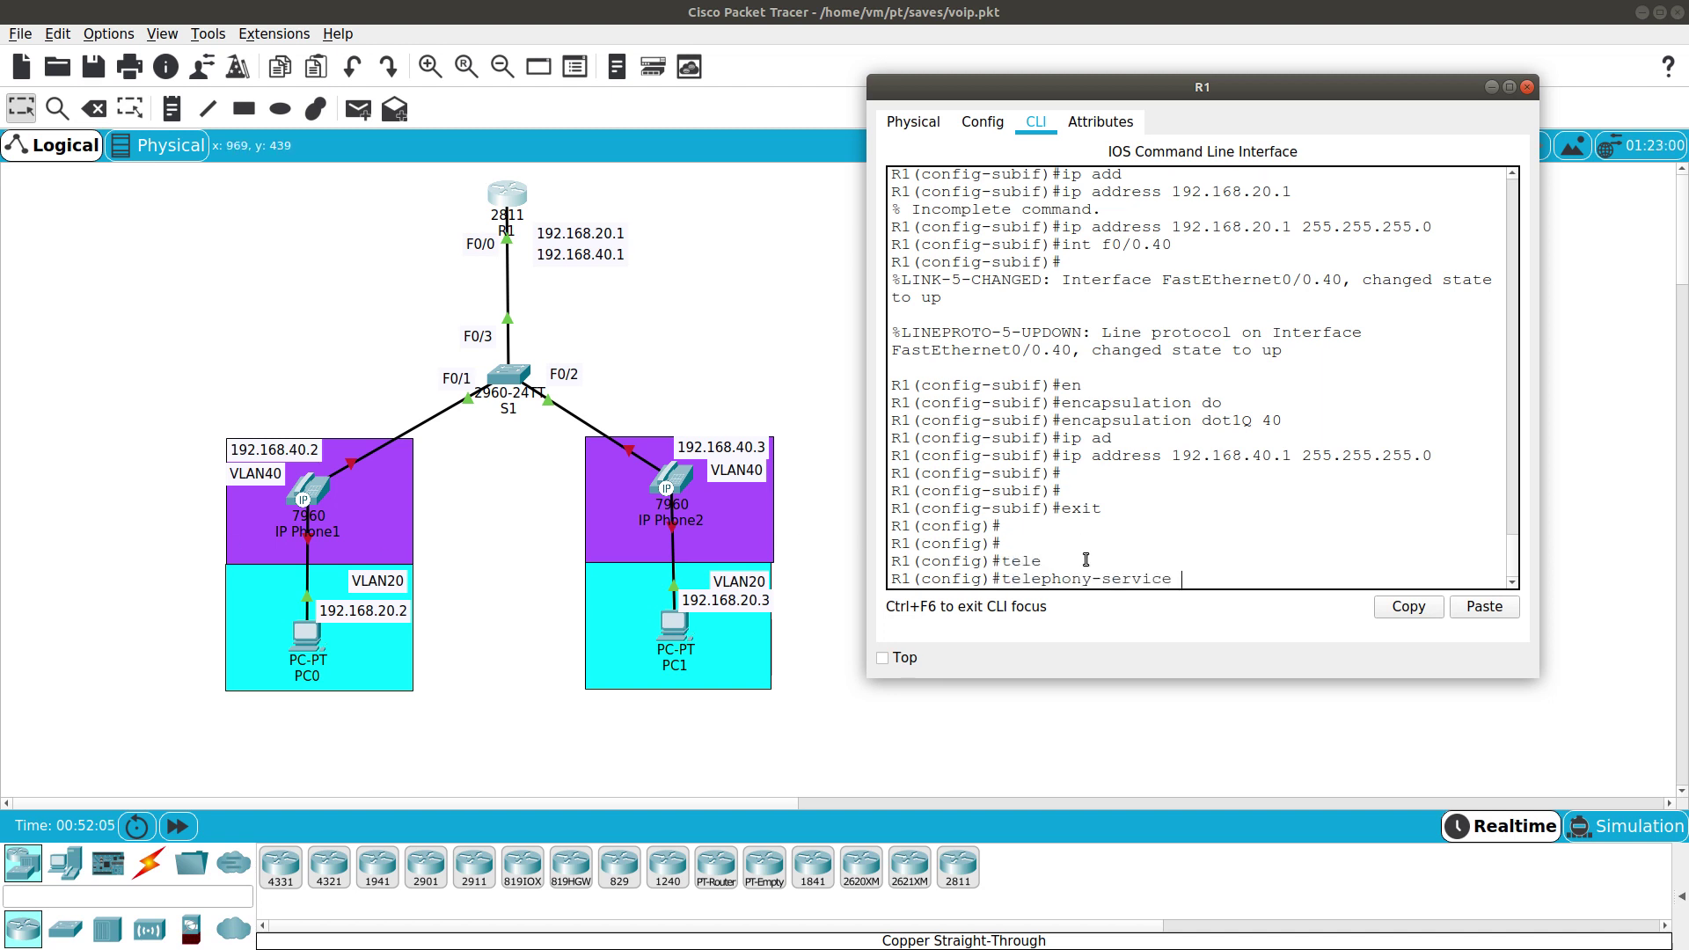
key("Return")
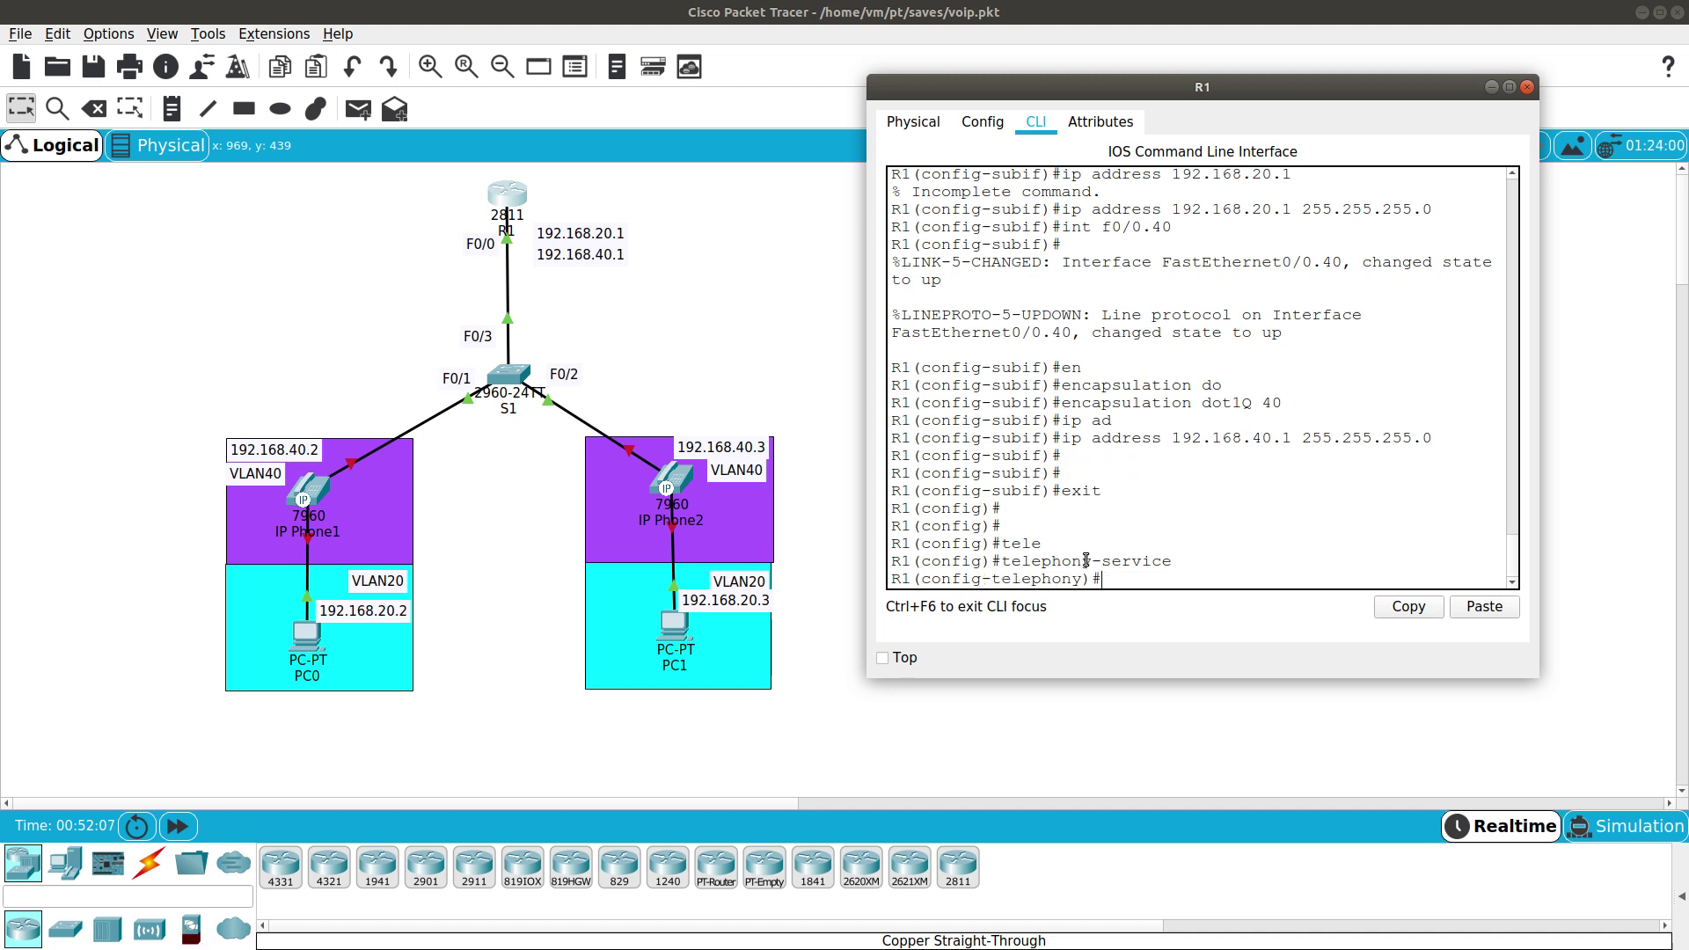
type("max-")
key("Tab")
type("e")
key("Tab")
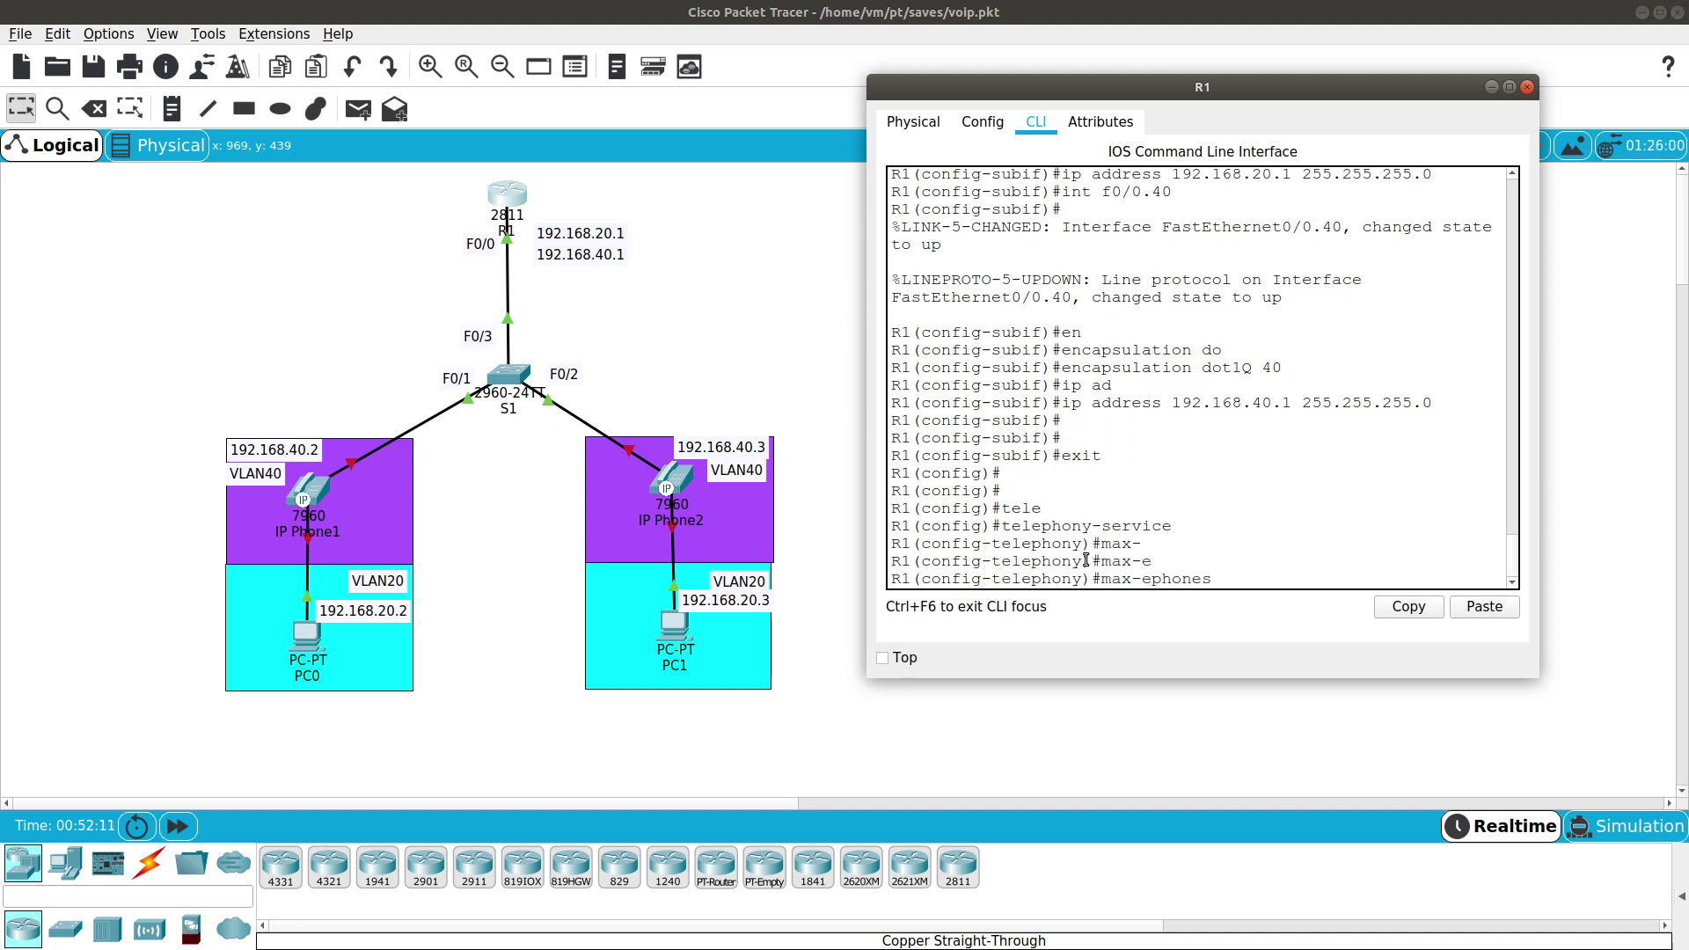
type("2")
key("Return")
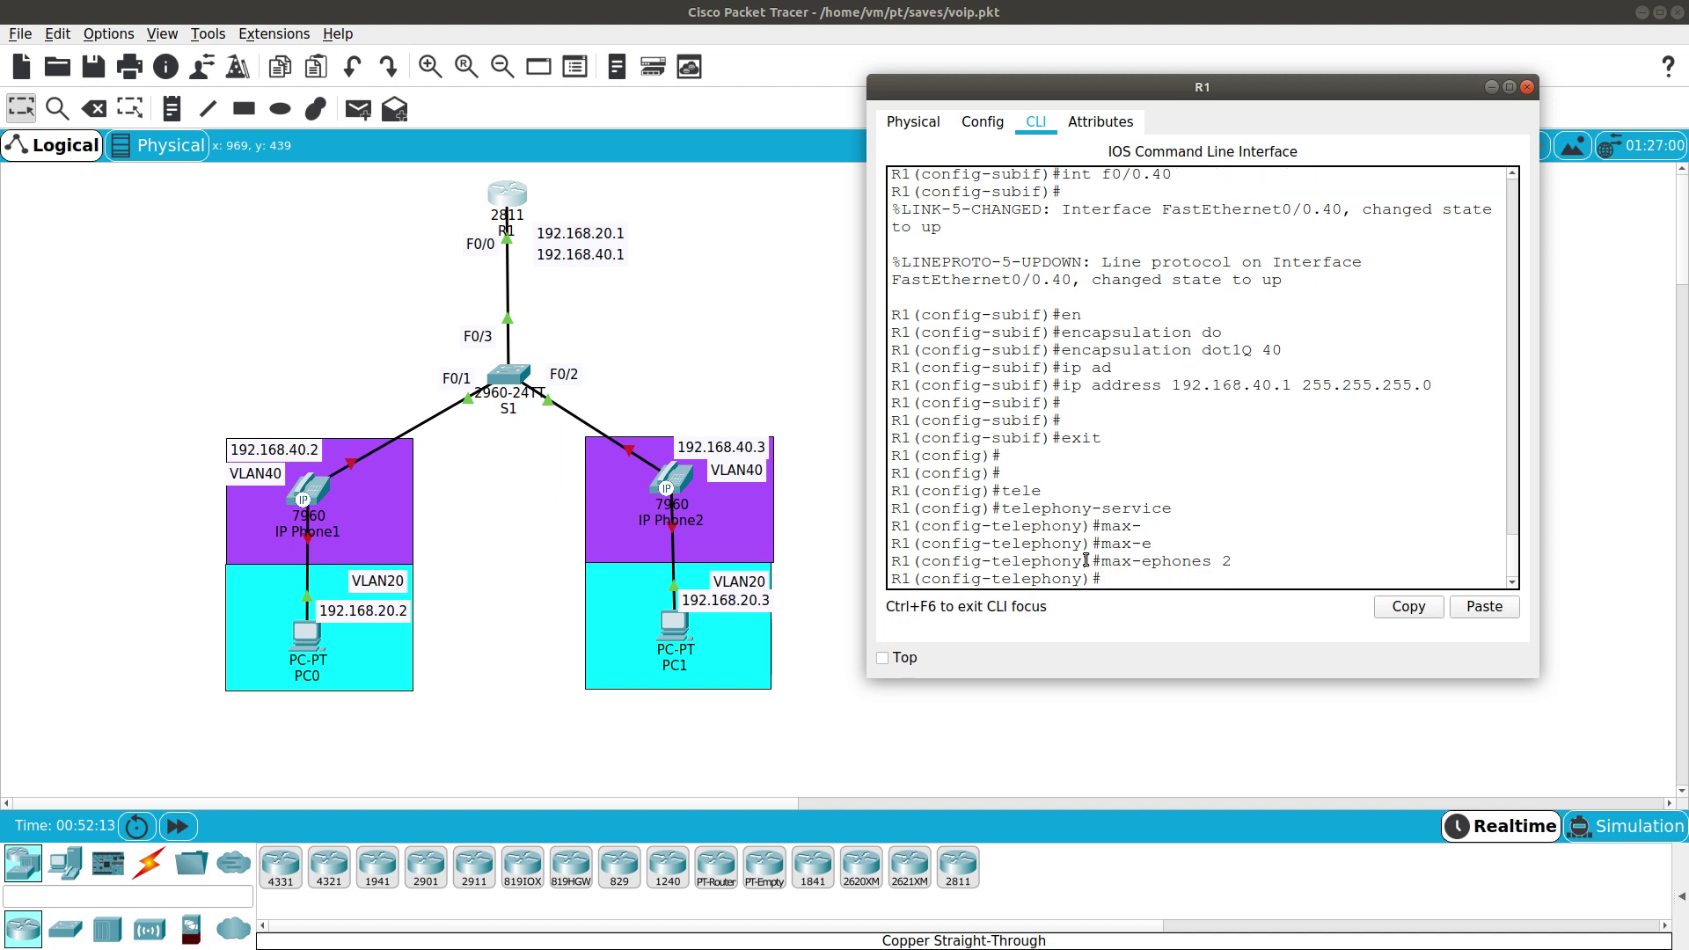
type("max-d")
key("Tab")
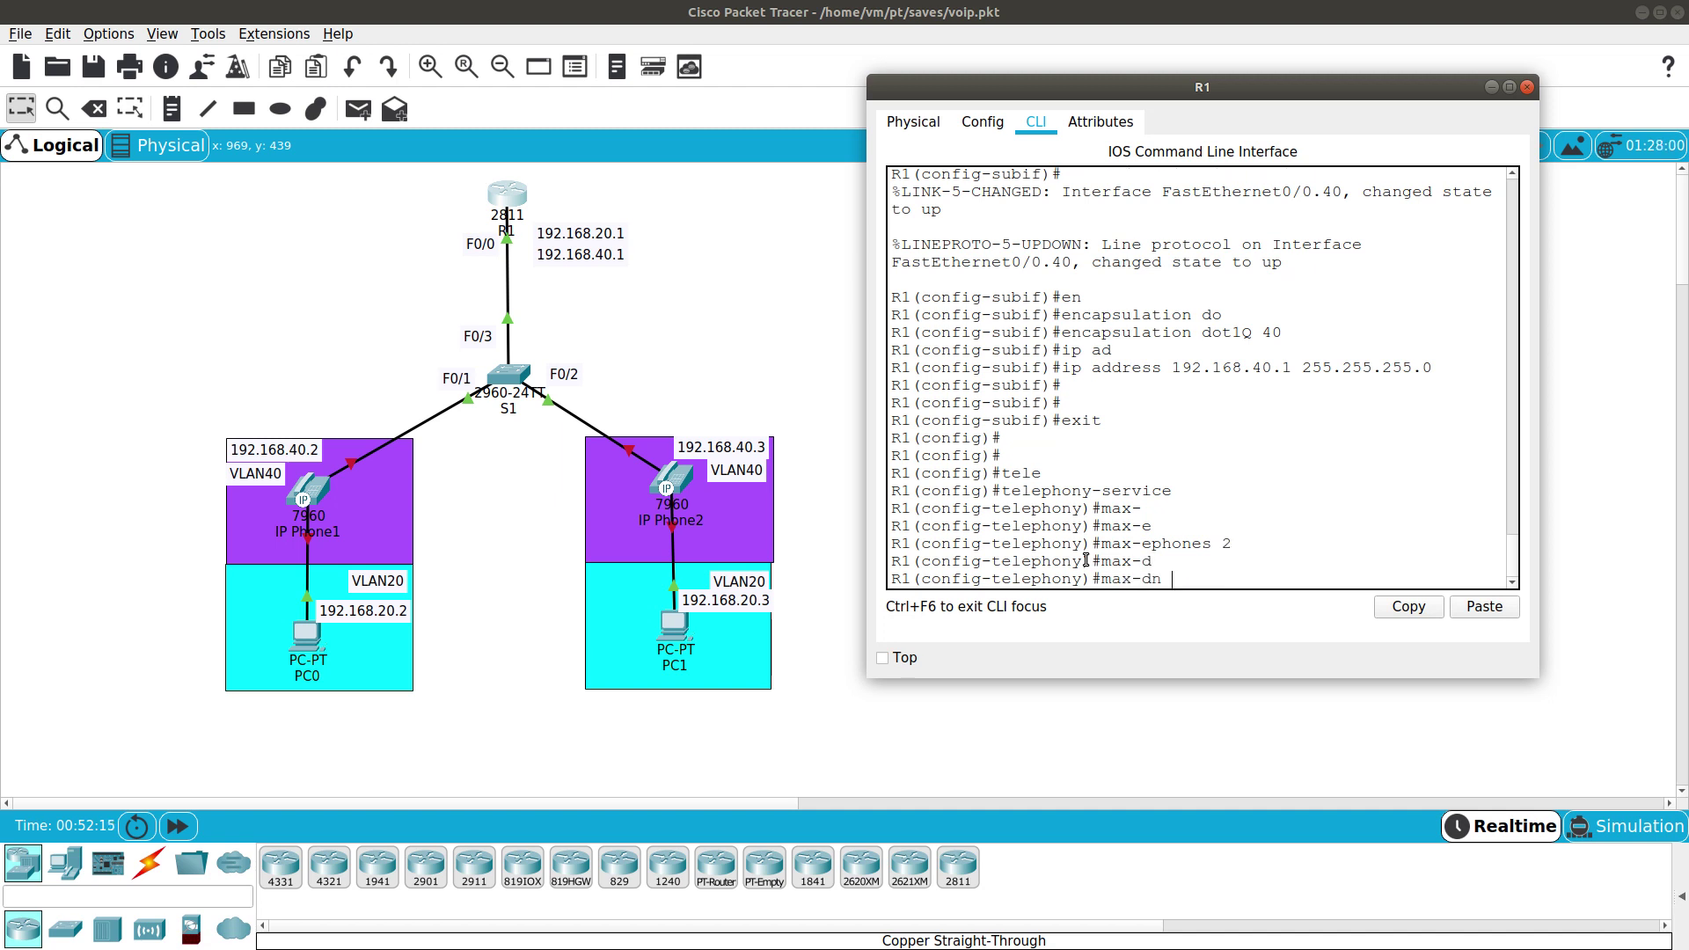
type("?")
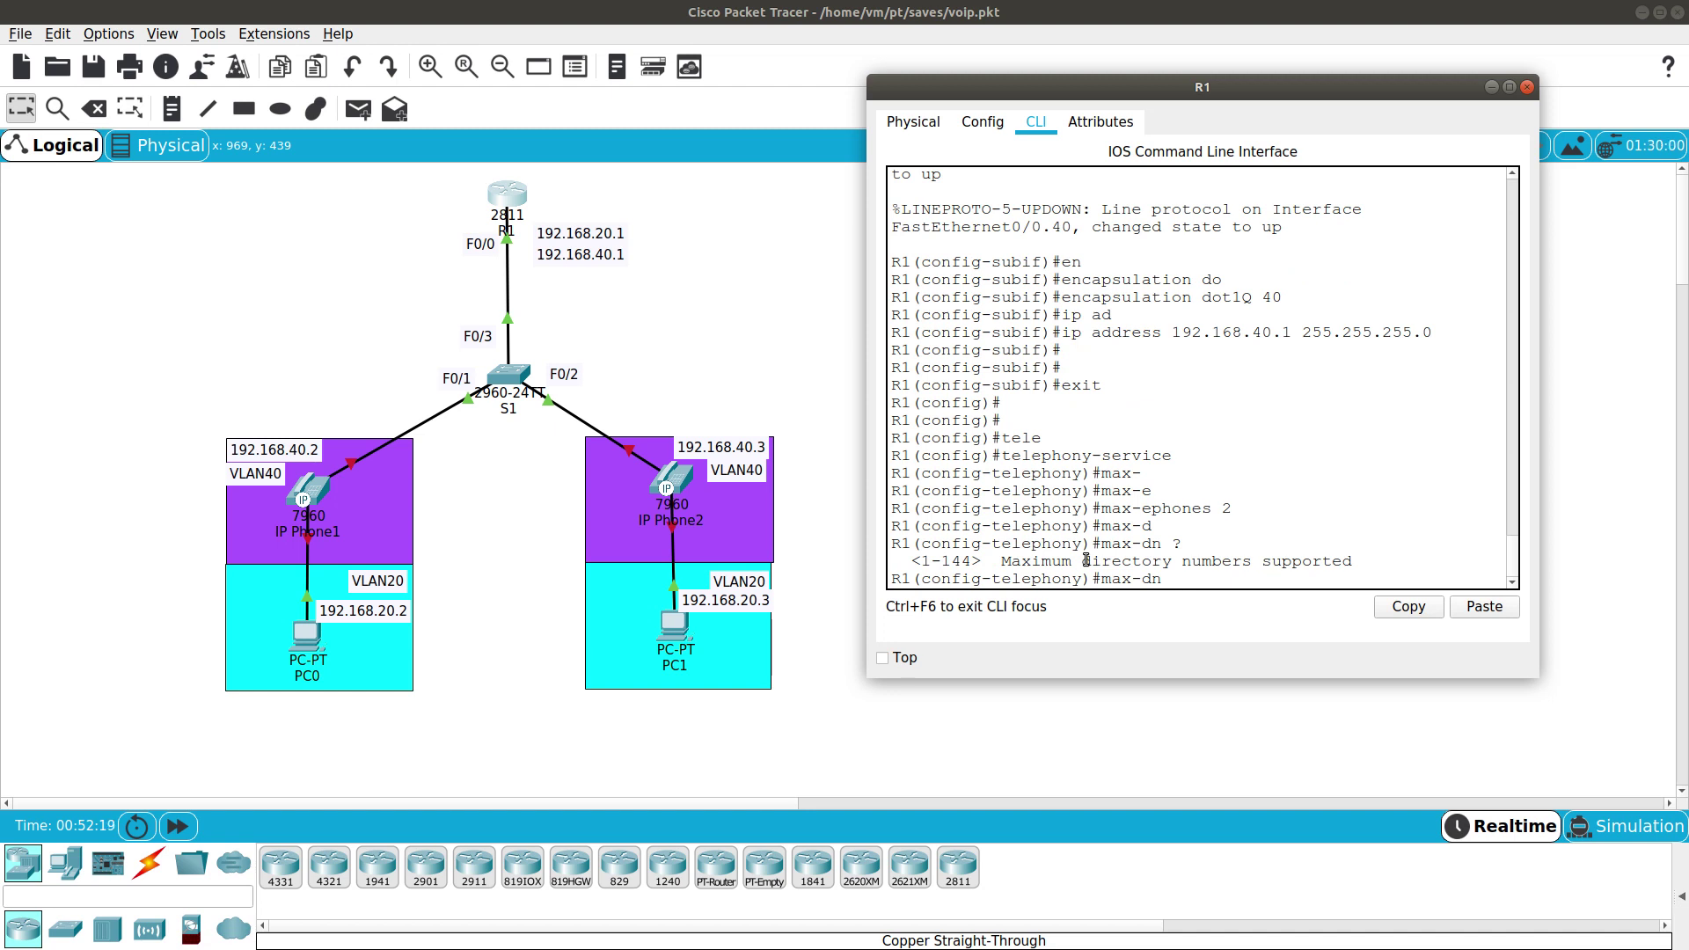
type("2")
key("Return")
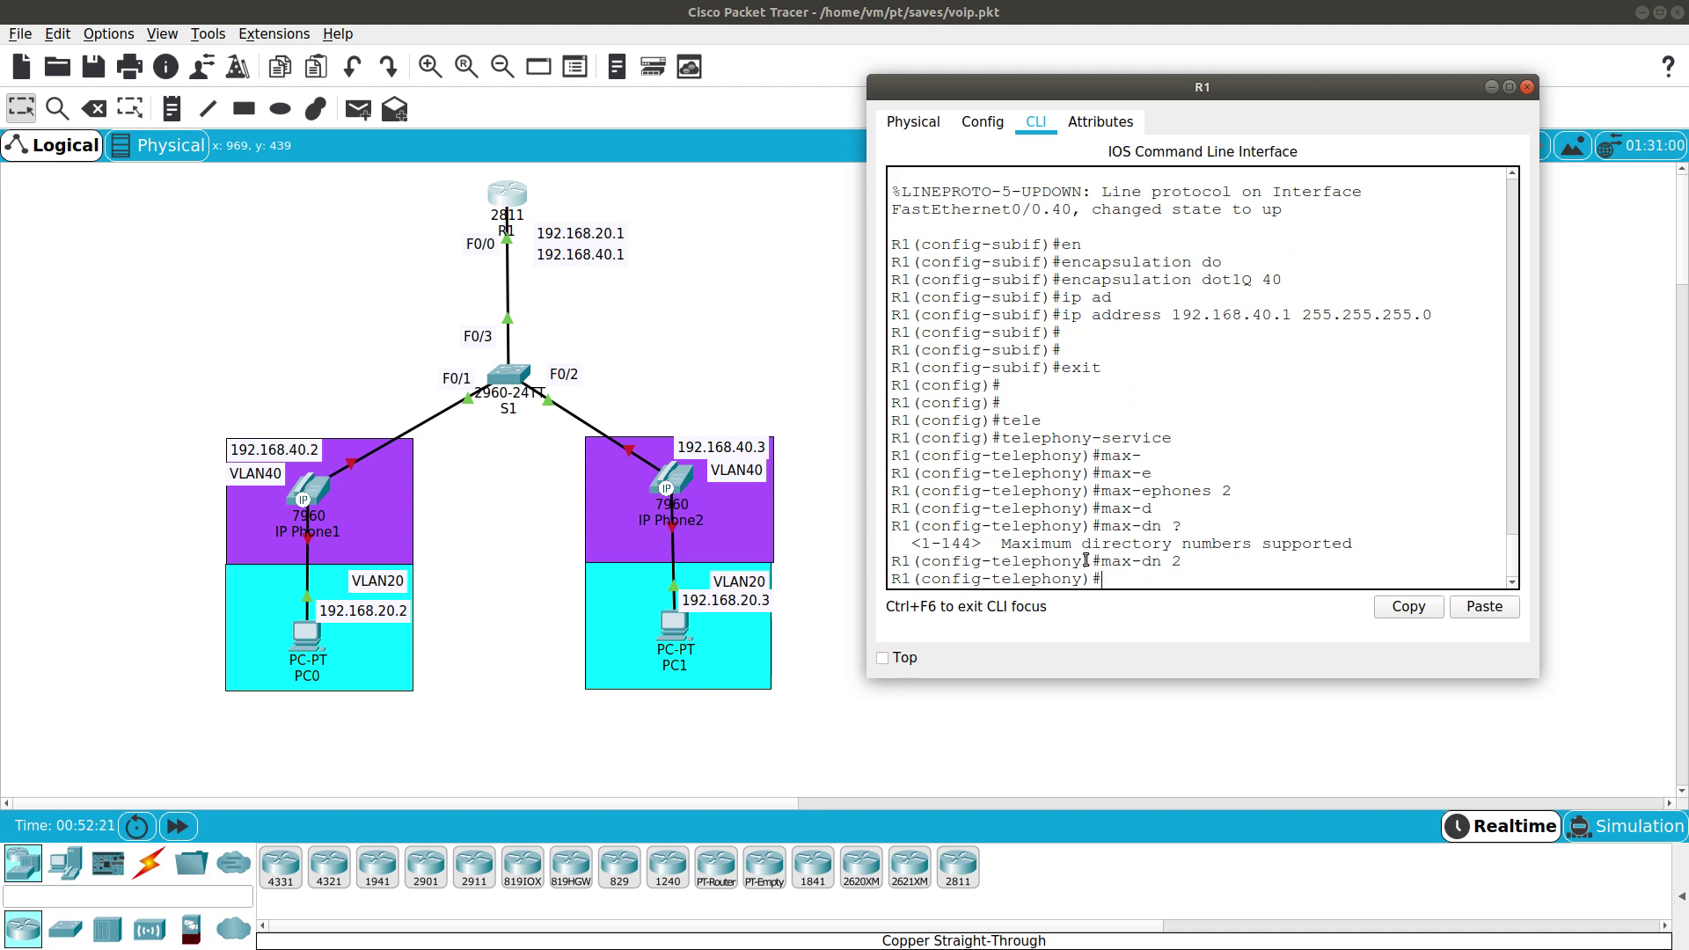
Set ip source-address 192.168.40.1 port 2000 and run create cnf-files.
type("ip so")
key("Tab")
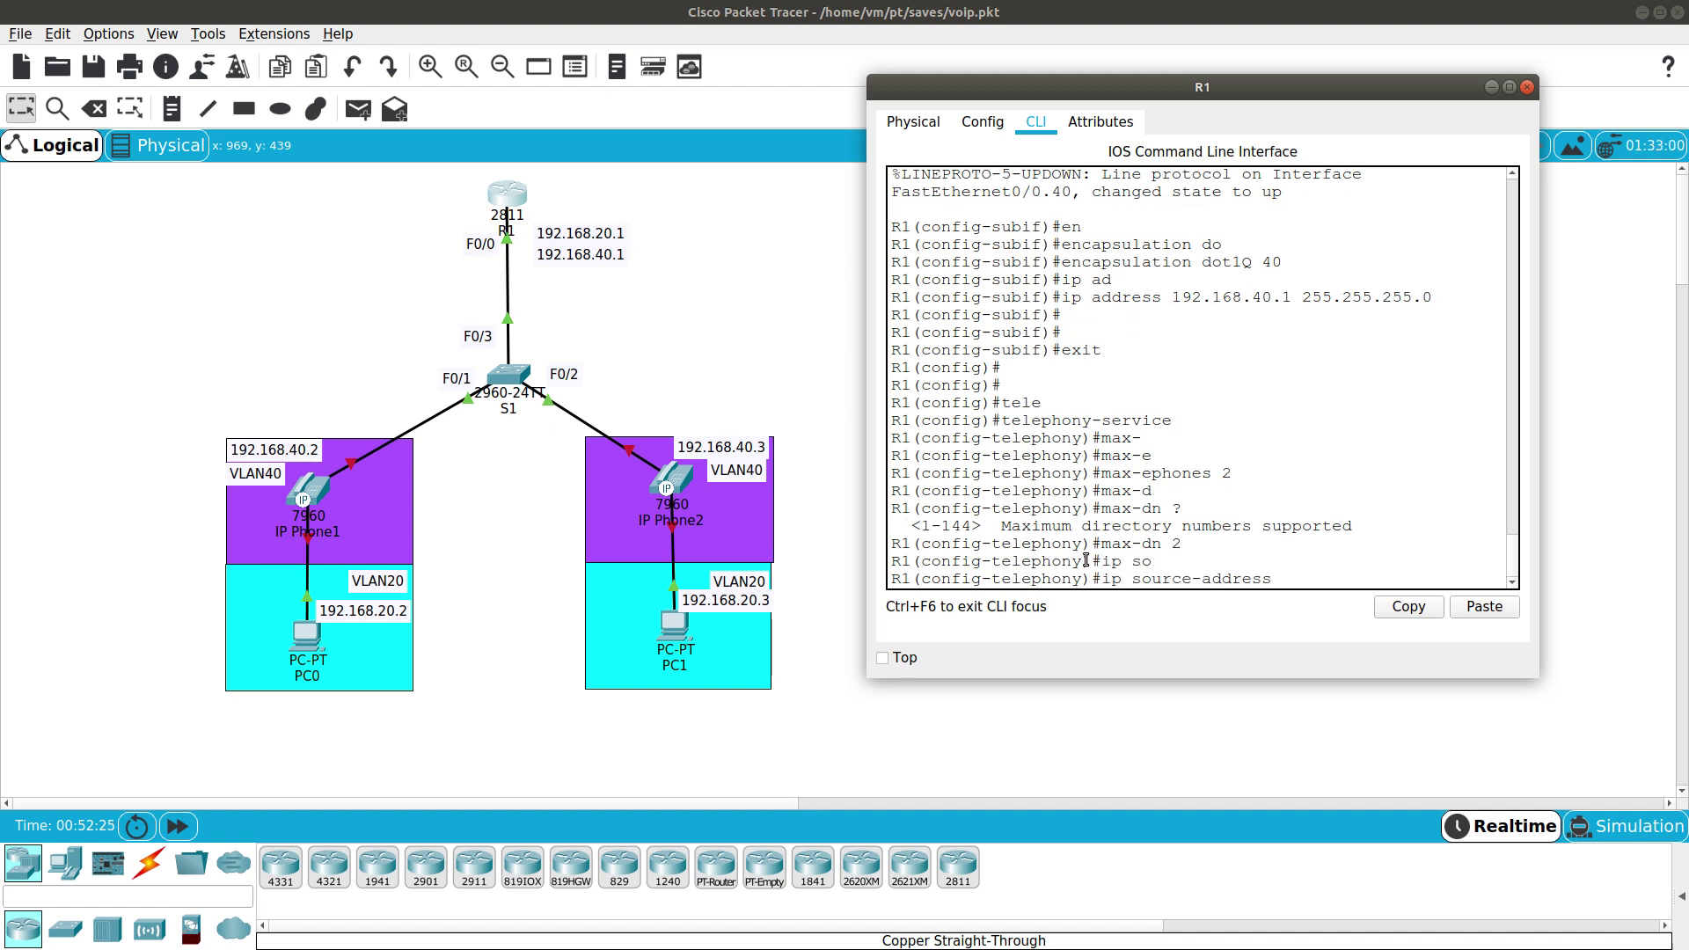
type("192.168.40.1 po")
key("Tab")
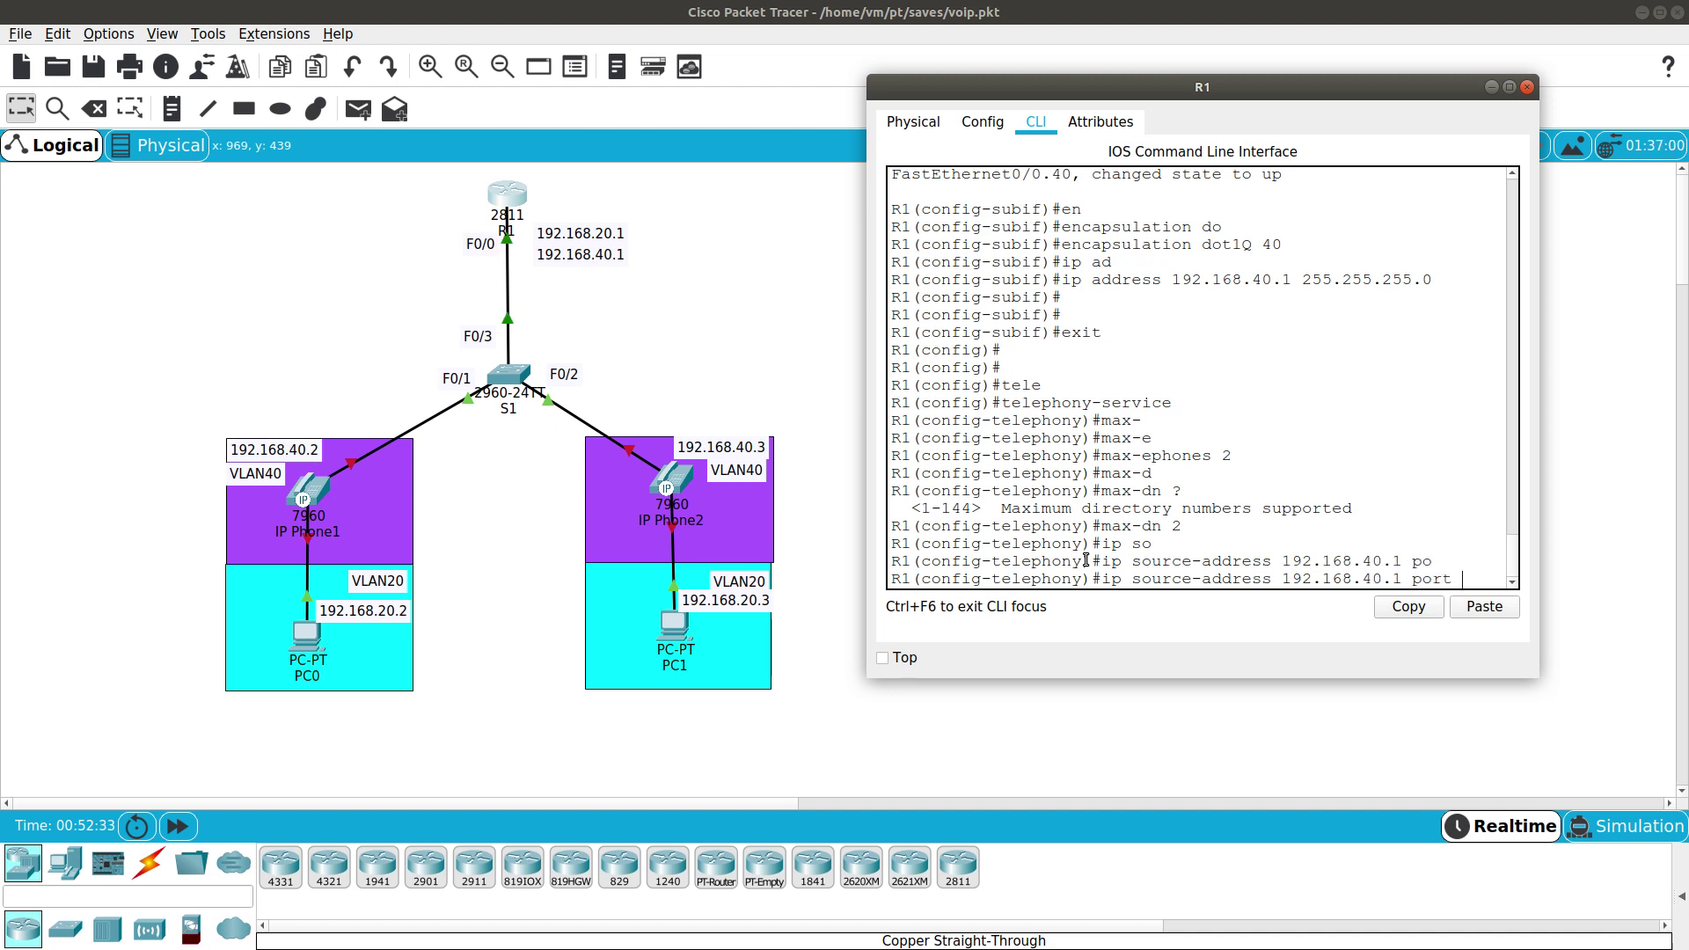
type("2000")
key("Return")
type("cre")
key("Tab")
type("cn")
key("Tab")
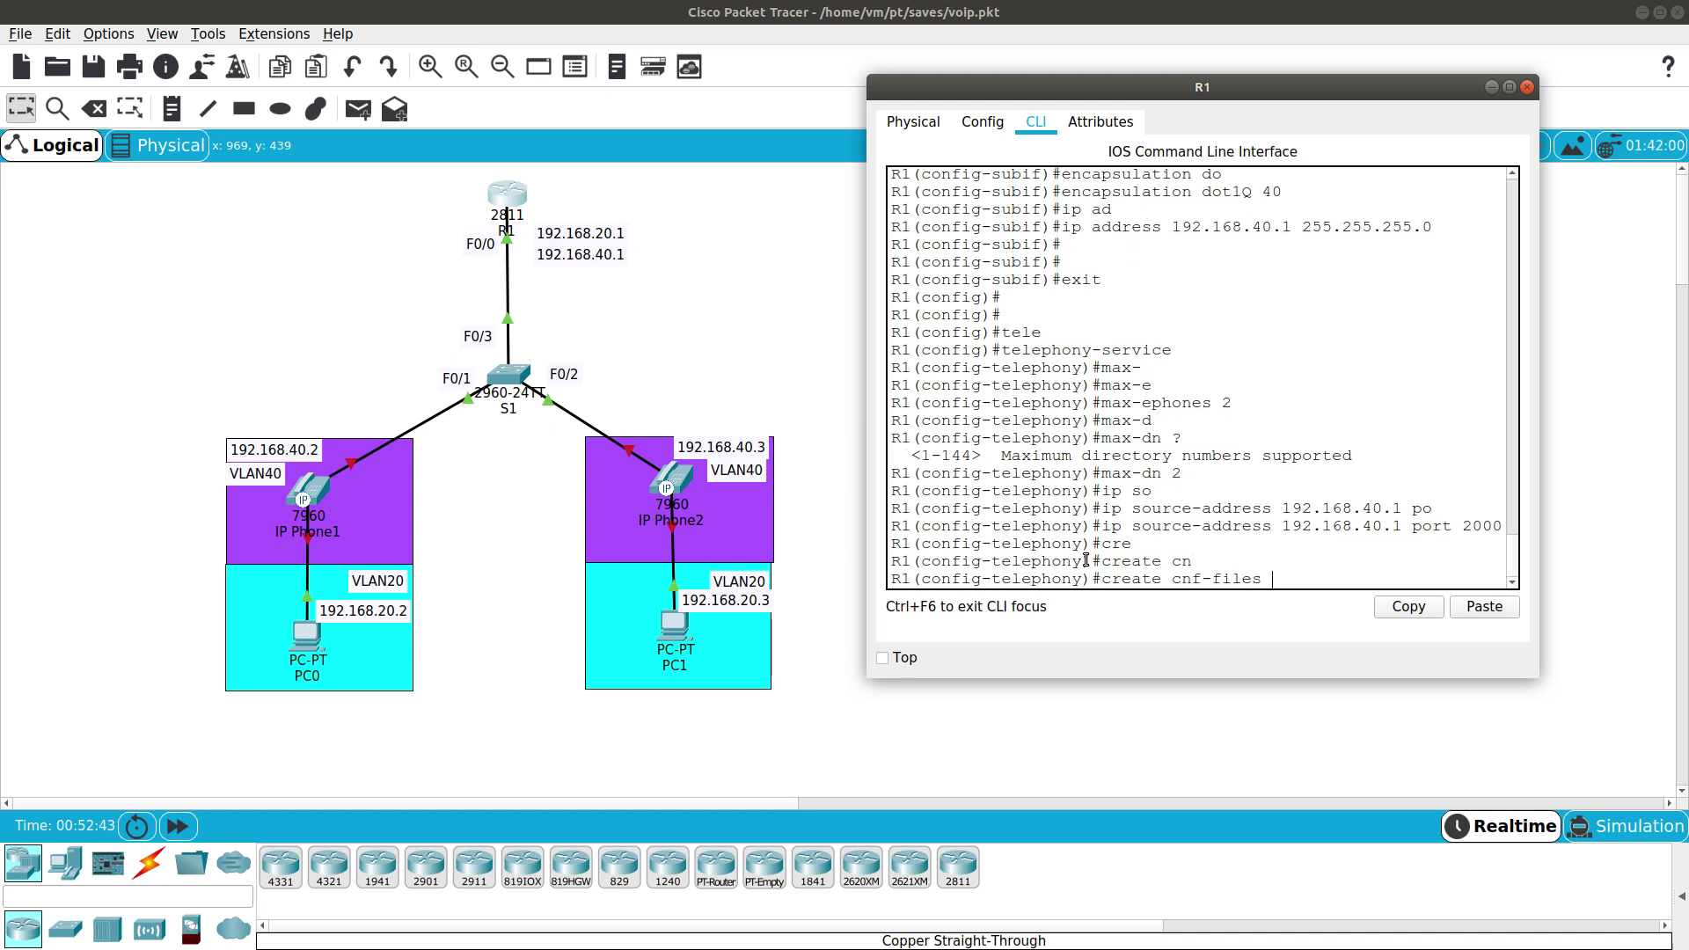
key("Return")
Exit telephony-service and enter configuration for ephone 1.
key("Return")
key("Return")
key("Return")
type("exit")
key("Return")
key("Return")
type("eph")
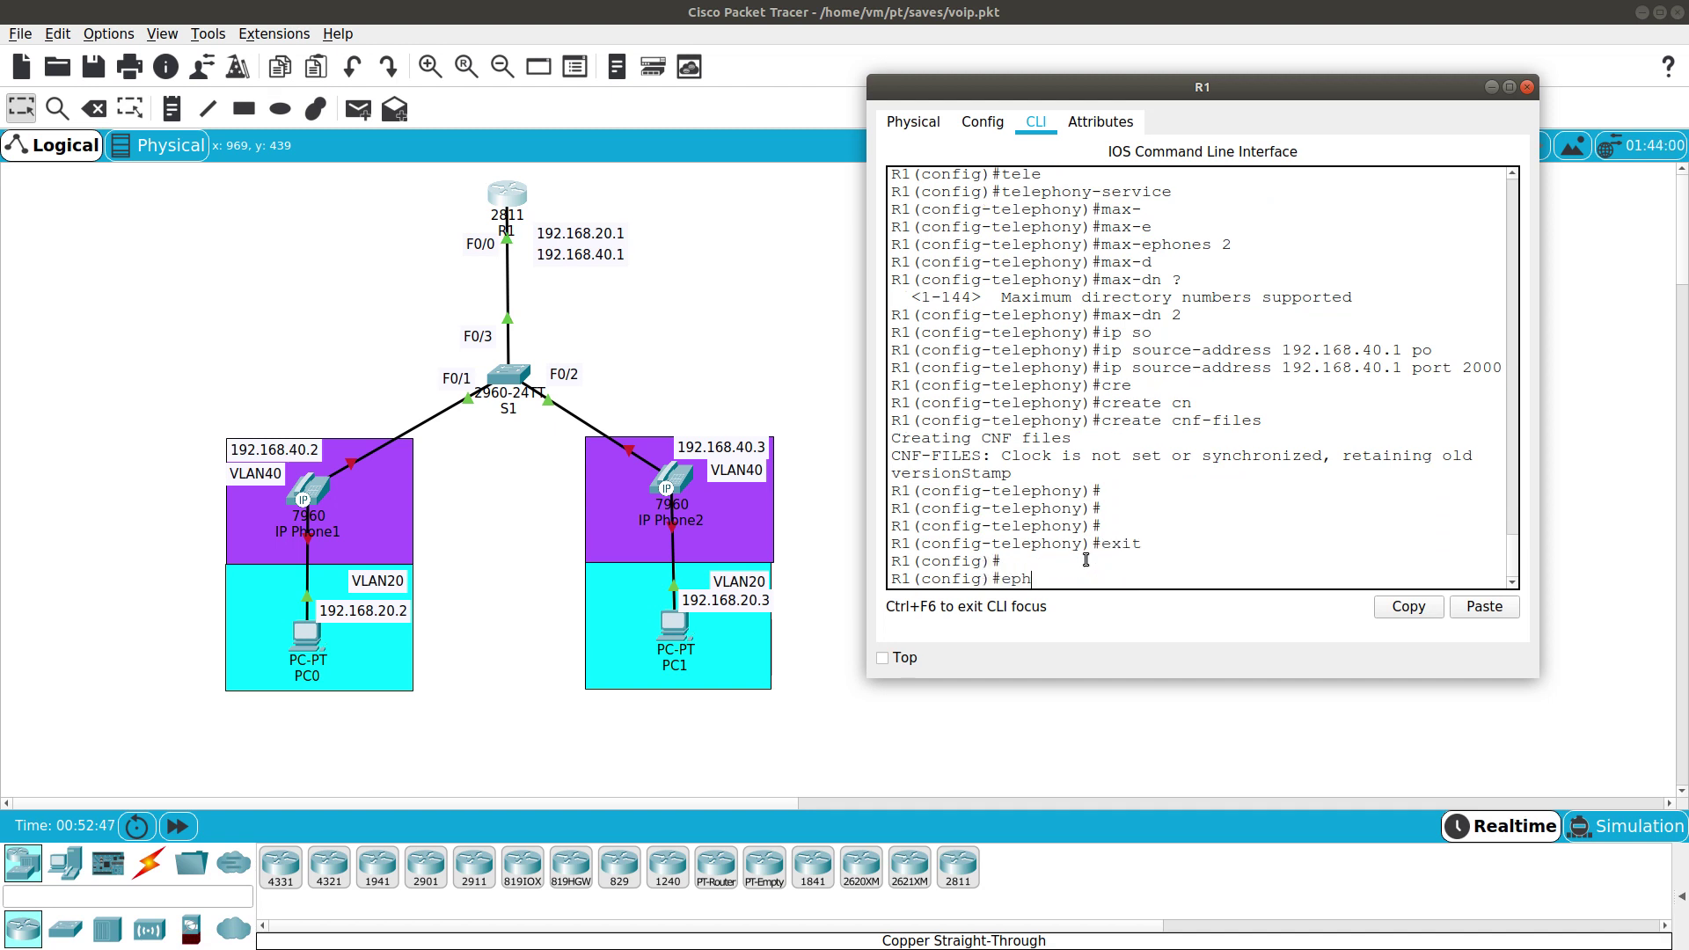
type("one 1")
key("Return")
Assign IP Phone1's MAC address 0000.0C7C.82E0 to ephone 1 on R1.
type("mac")
key("Tab")
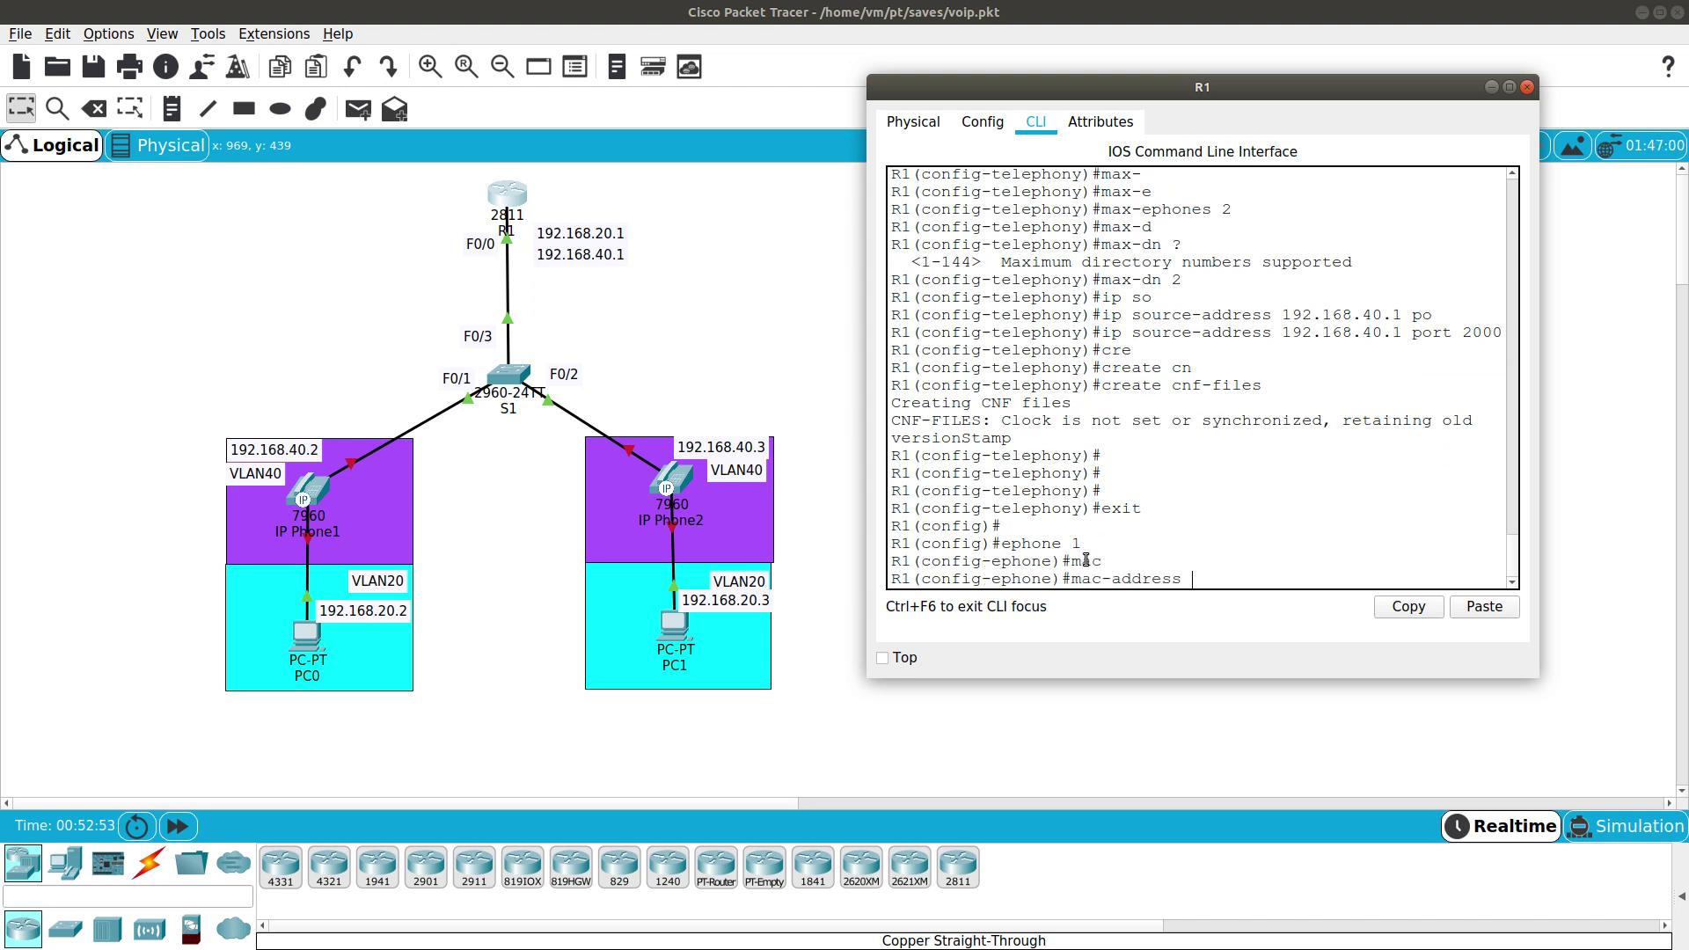
left_click(188, 462)
mouse_move(318, 490)
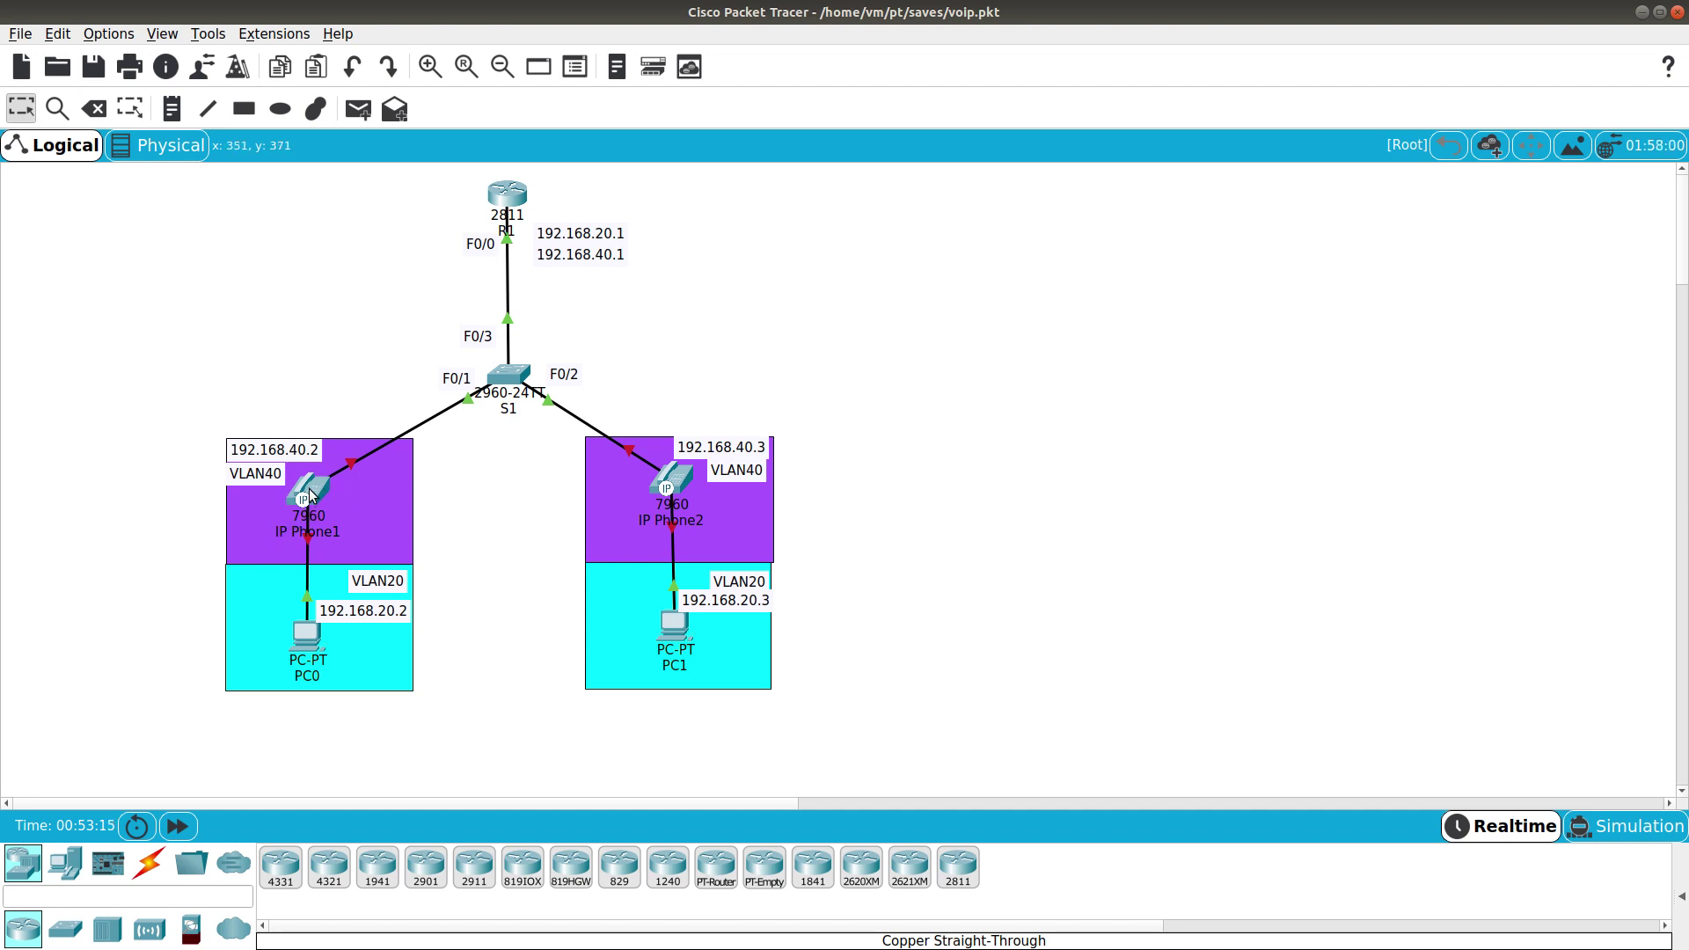
left_click(508, 202)
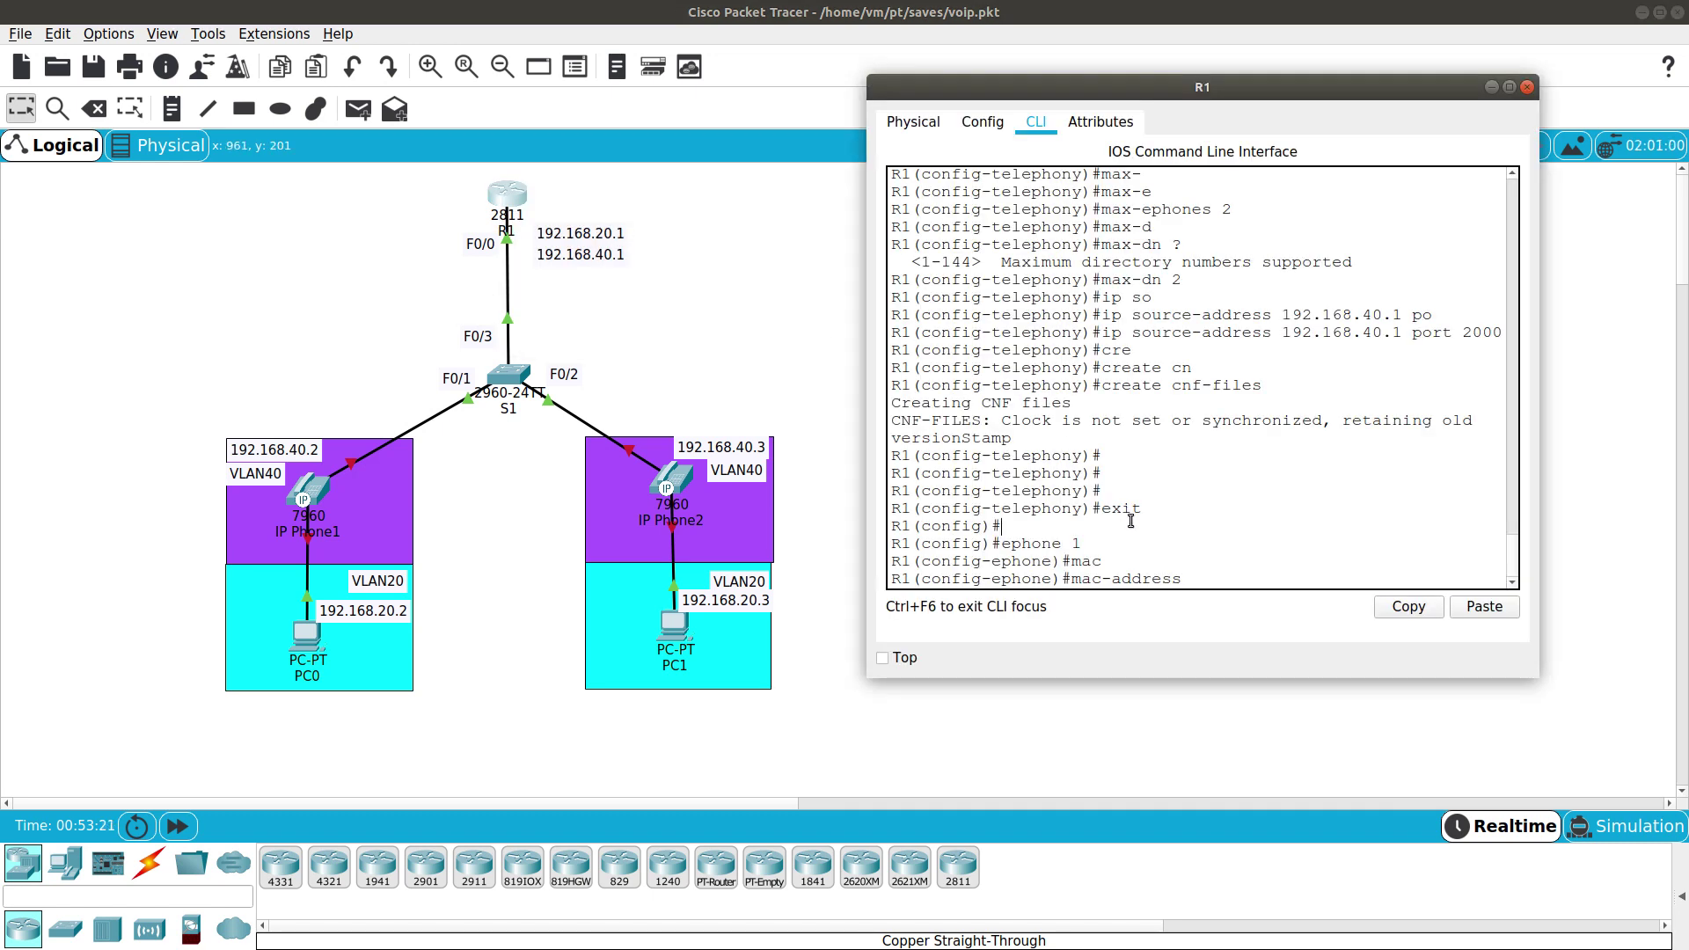
type("00.0C7C.82E0")
key("Return")
Set ephone 1's phone type to 7960 and leave its configuration.
type("ty")
key("Tab")
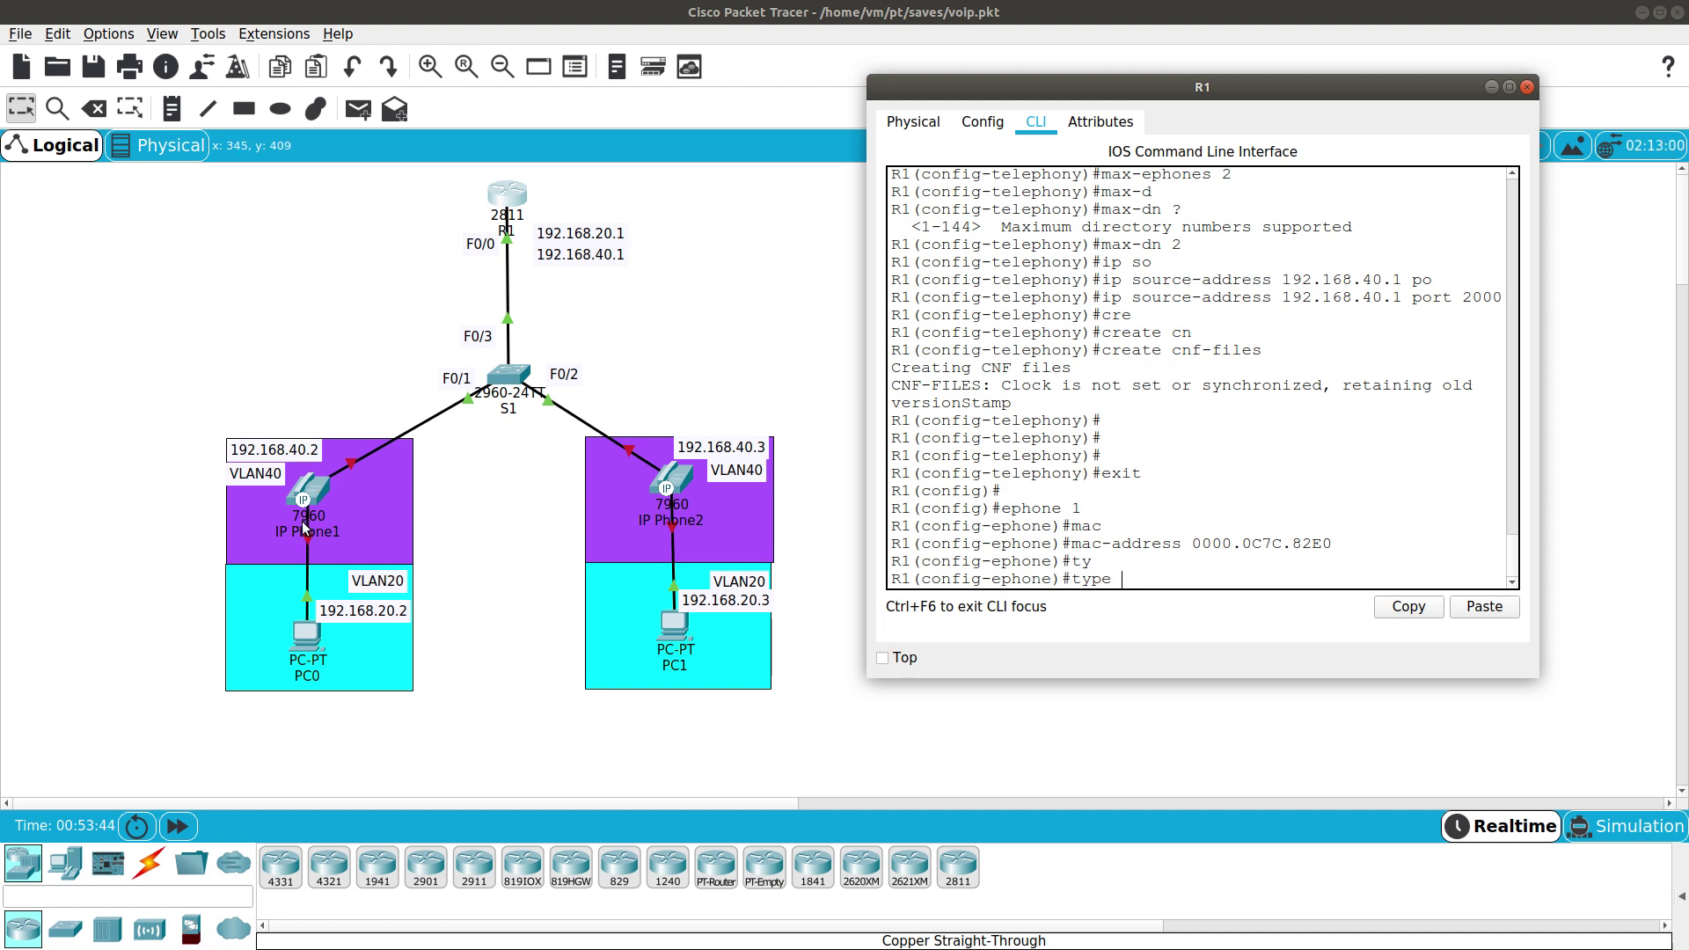
type("7960")
key("Return")
key("Return")
type("exit")
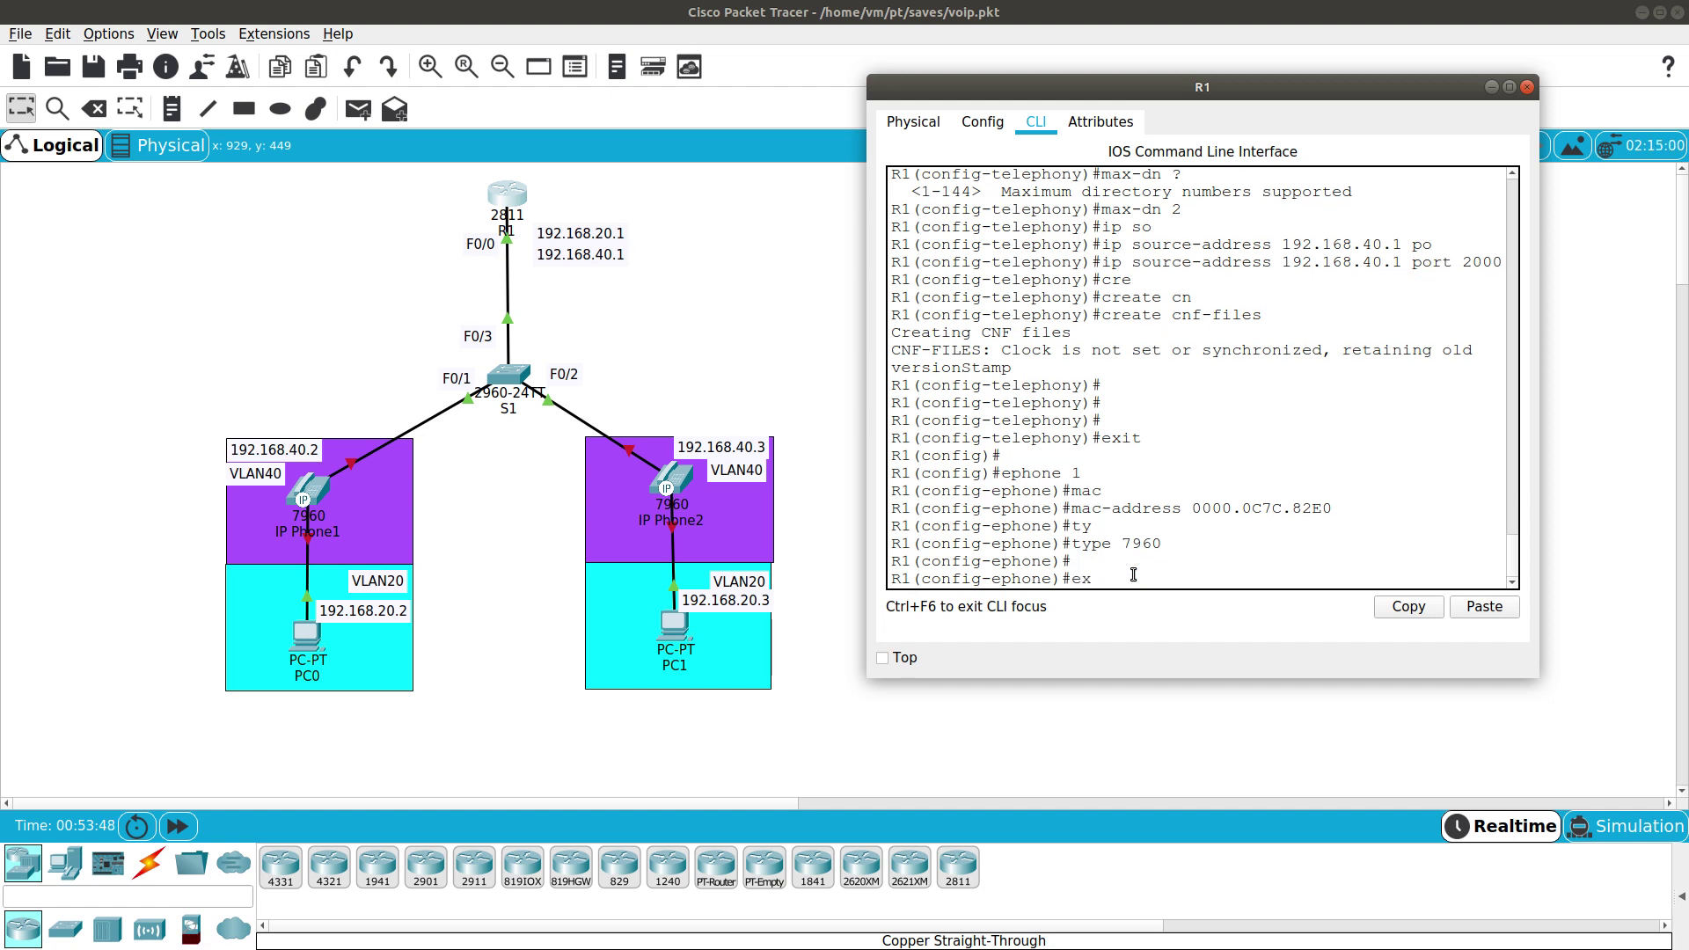
key("Return")
Enter ephone 2 configuration and begin its mac-address command.
key("Up")
key("Up")
key("Up")
key("Up")
key("Up")
key("Up")
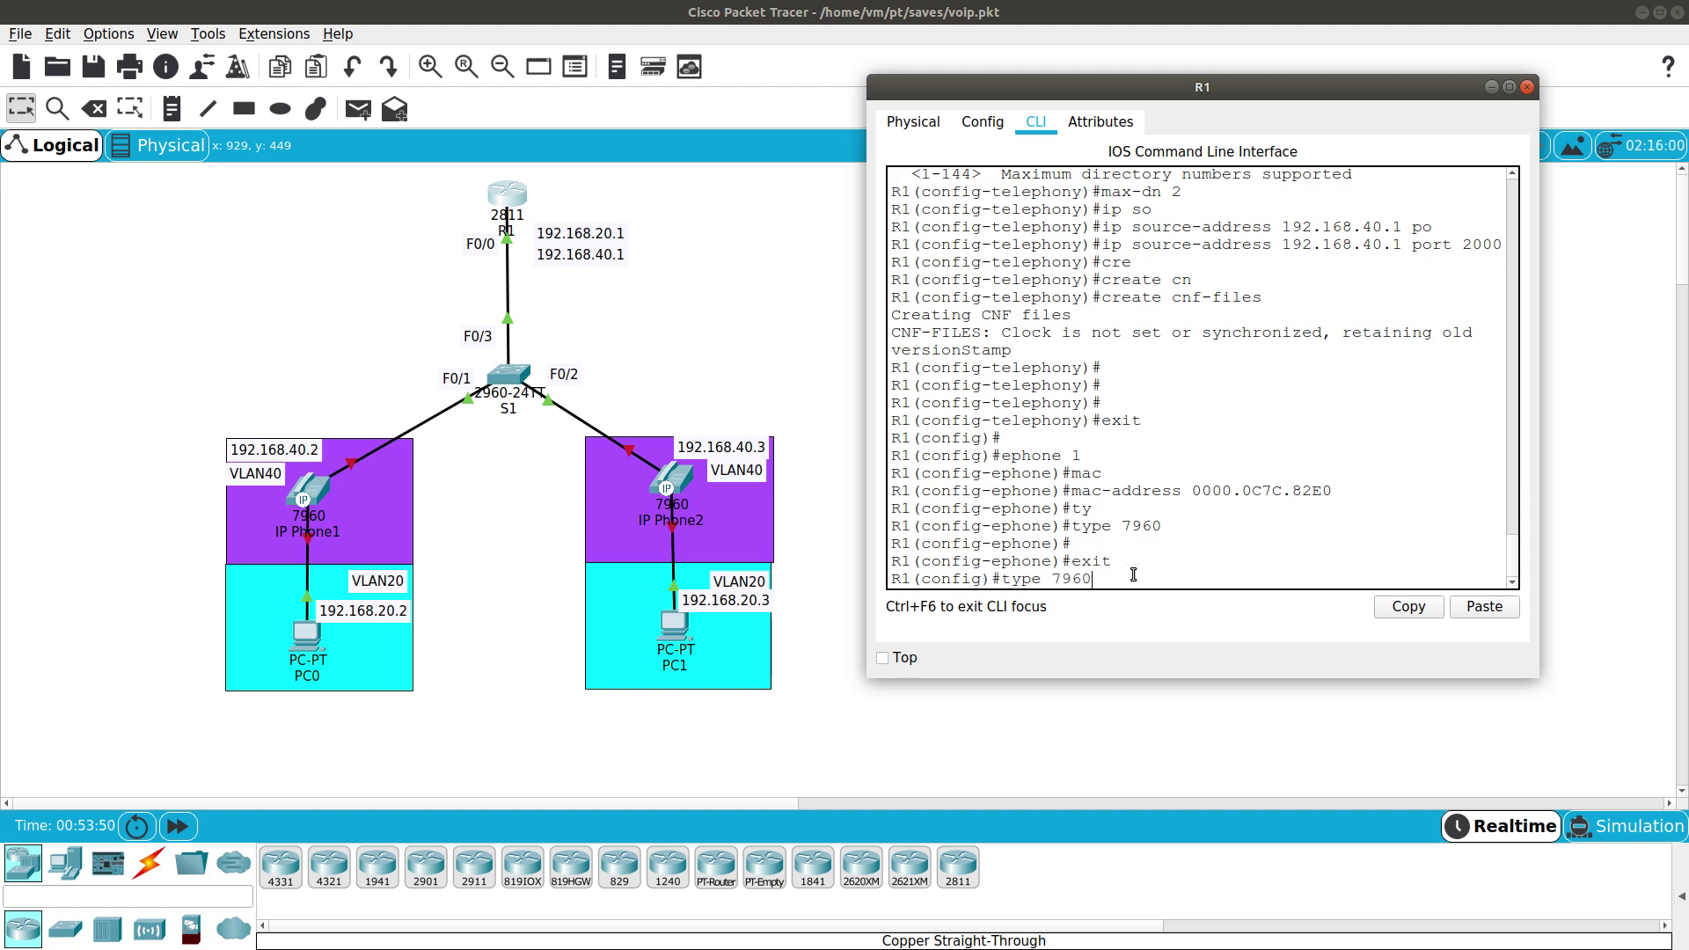
key("BackSpace")
type("2")
key("Return")
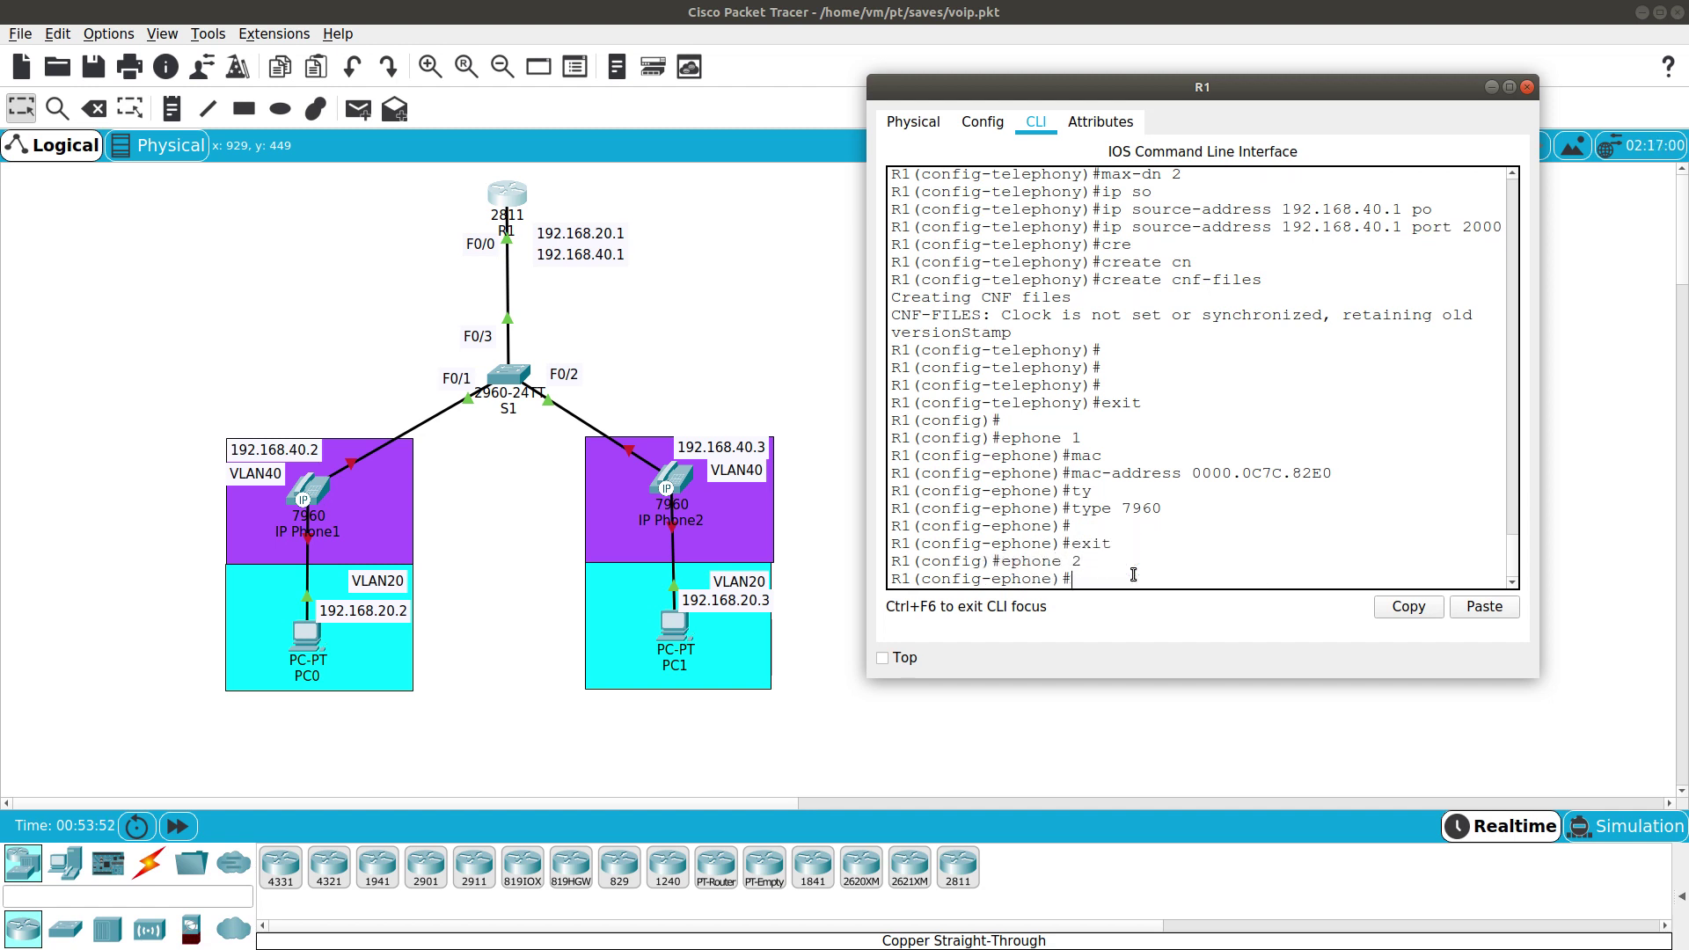
type("ma")
key("Tab")
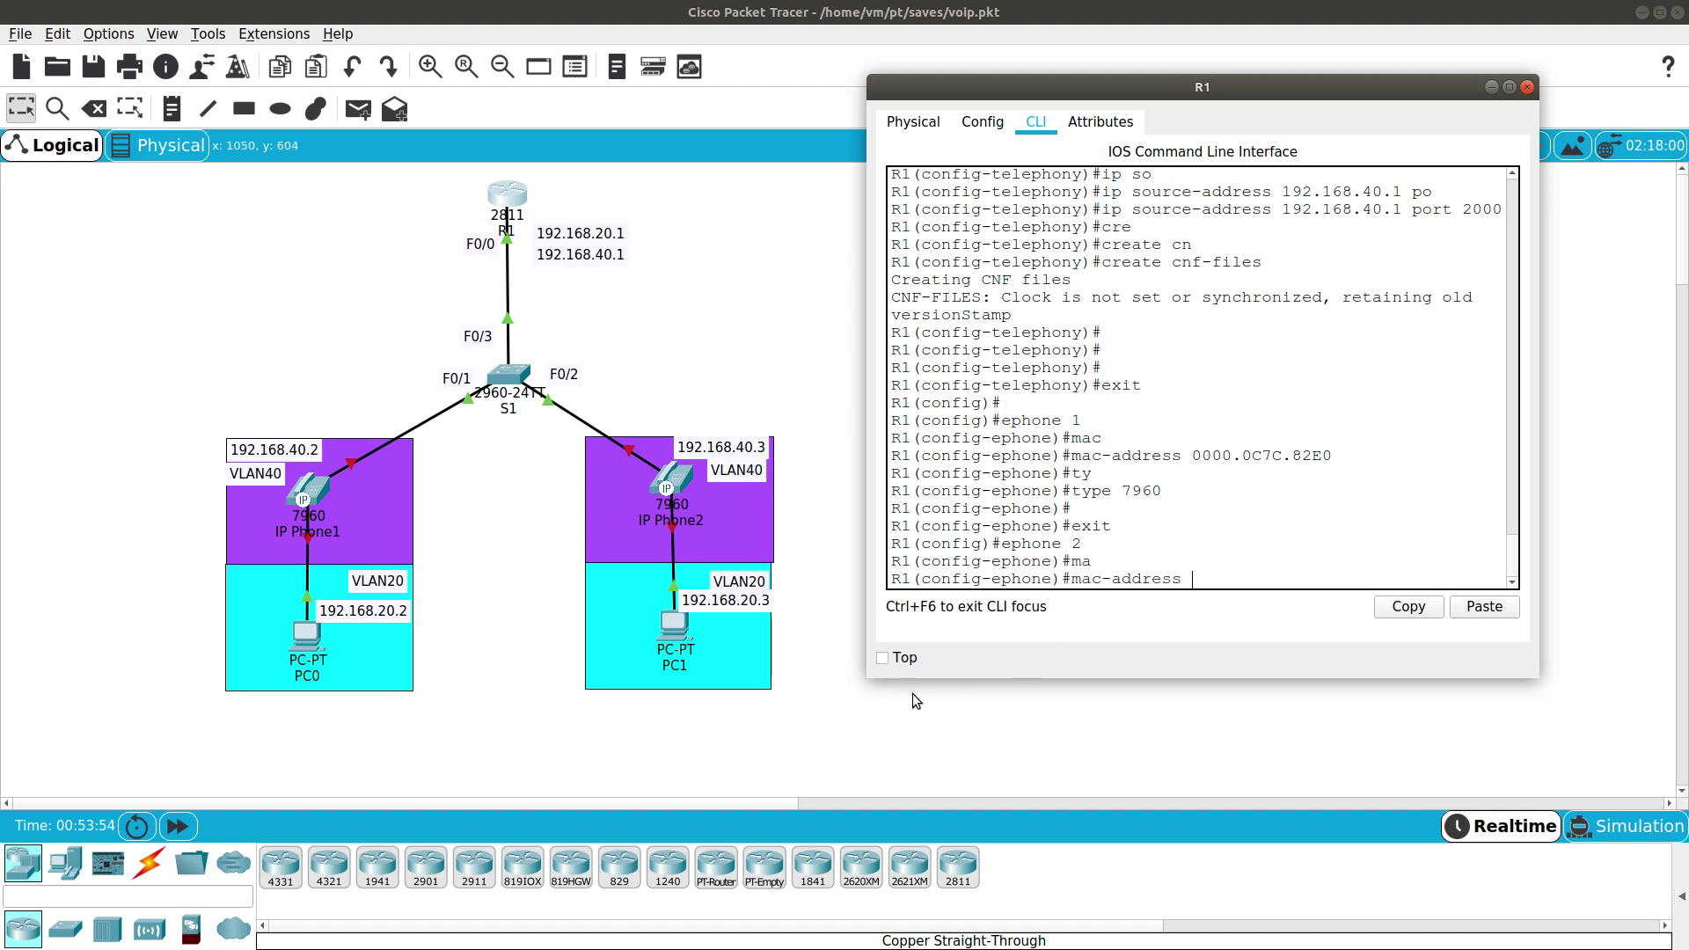
Assign IP Phone2's MAC address 00D0.97a6.8768 to ephone 2 on R1.
left_click(835, 691)
mouse_move(674, 479)
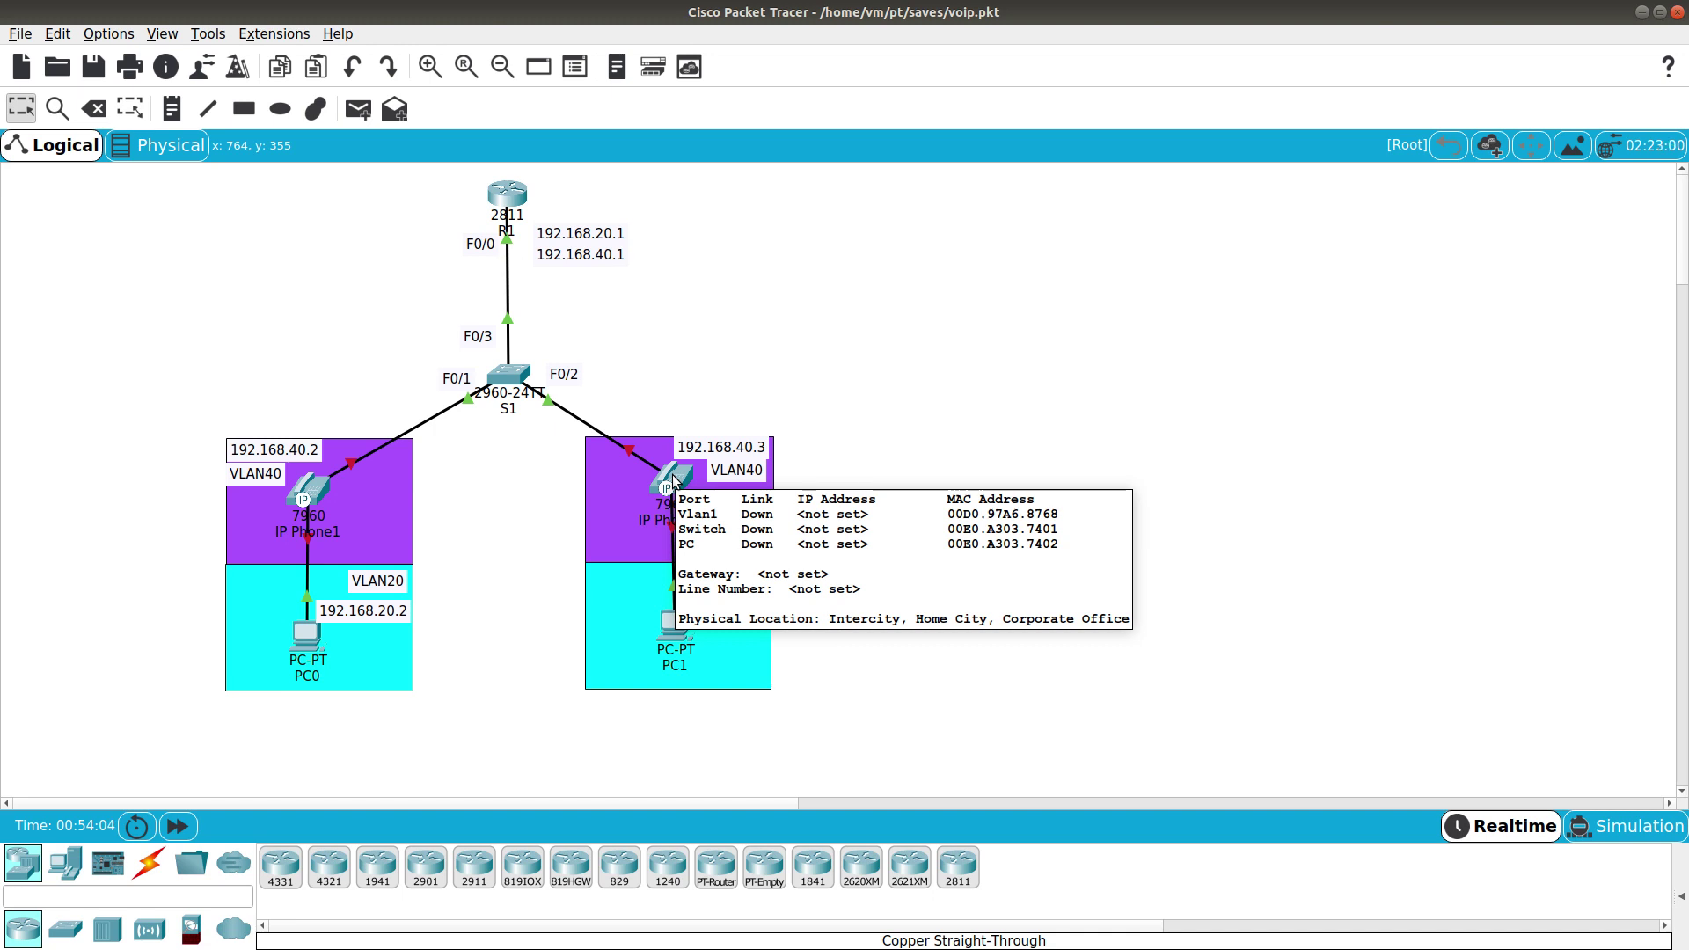
left_click(508, 193)
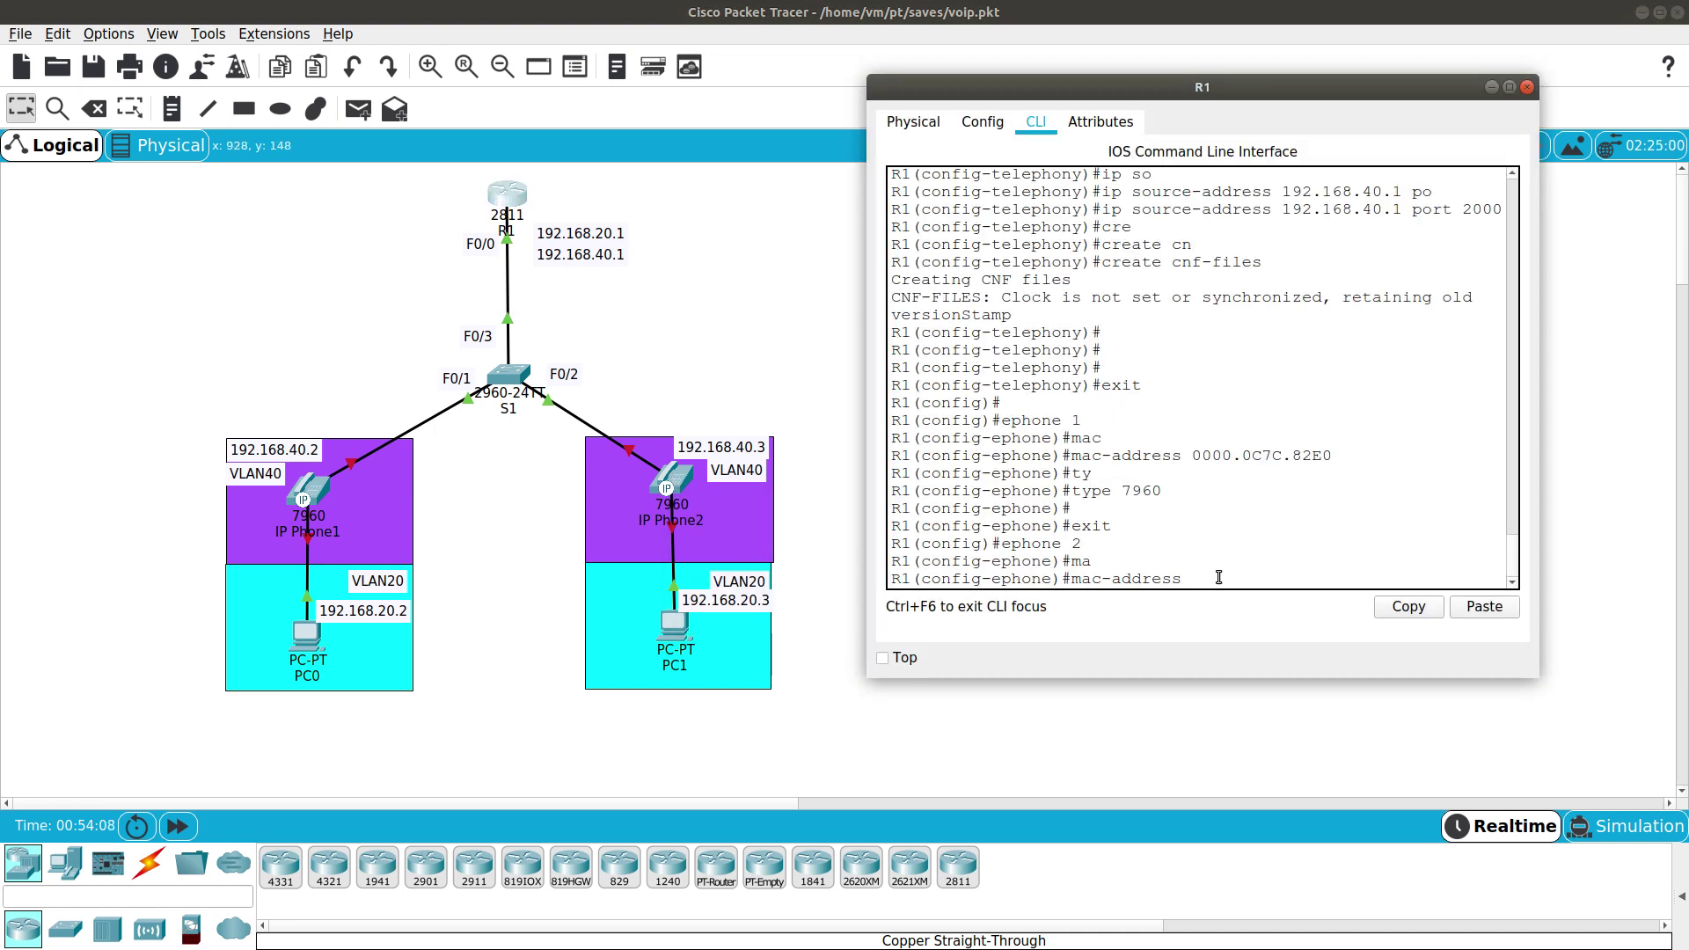
type("00")
type("00.9")
type("7a6.876")
type("8")
key("Return")
Set ephone 2's phone type to 7960 and exit its configuration.
type("ty")
key("Tab")
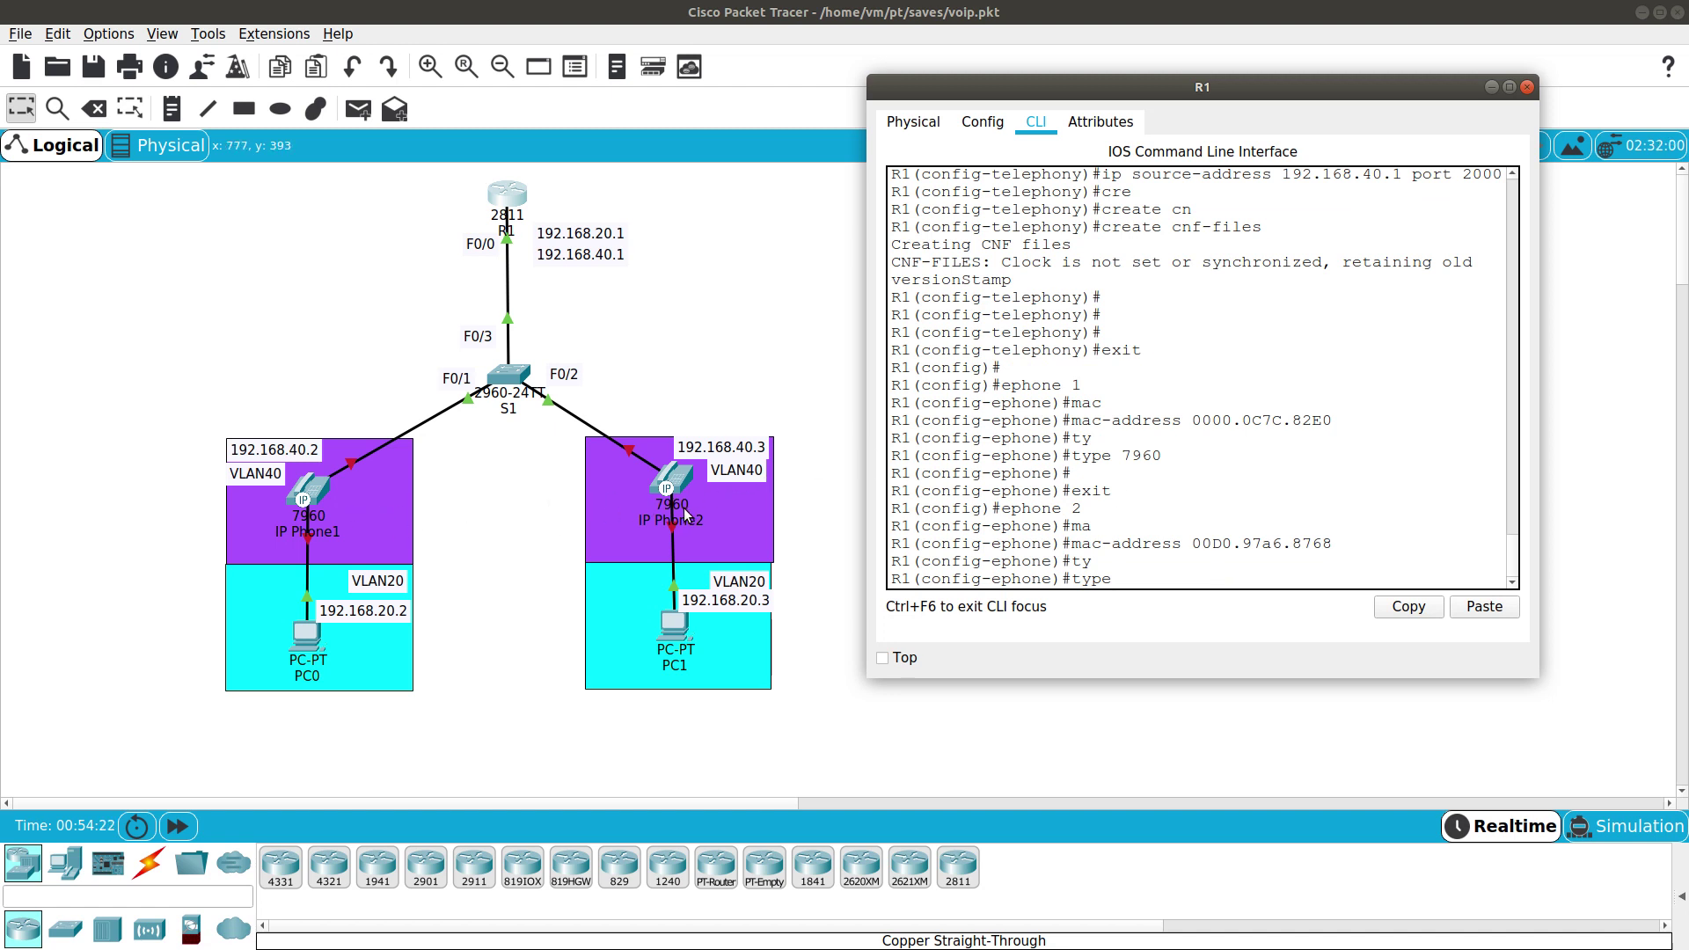
type("7960")
key("Return")
key("Return")
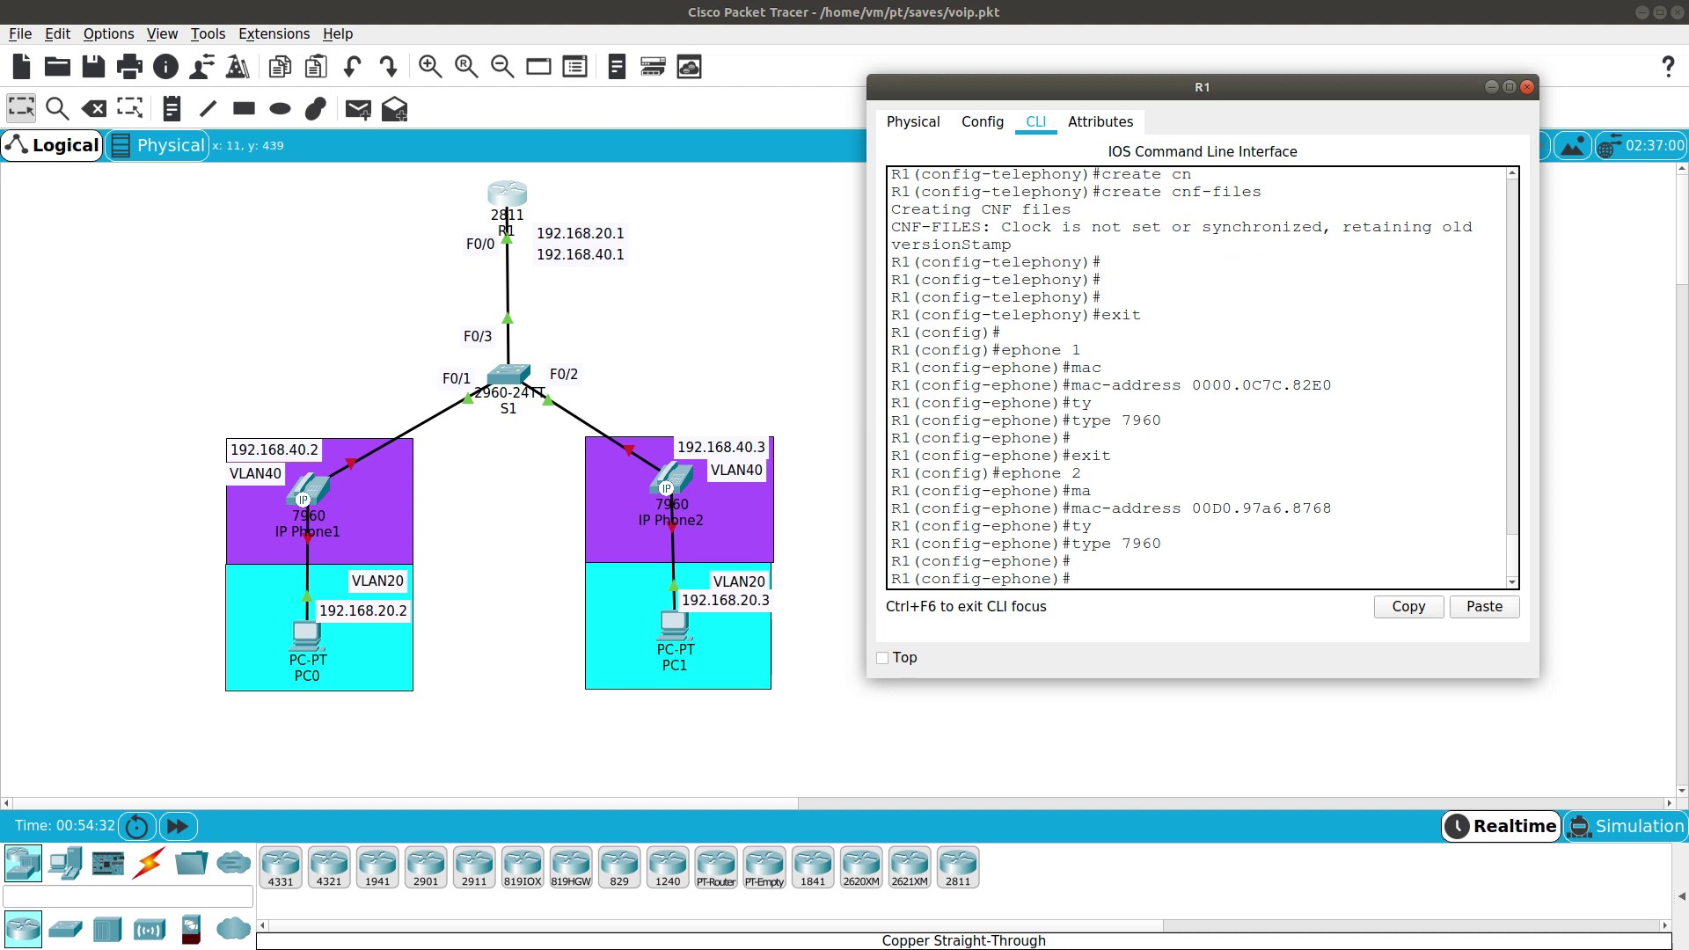
type("exit")
key("Return")
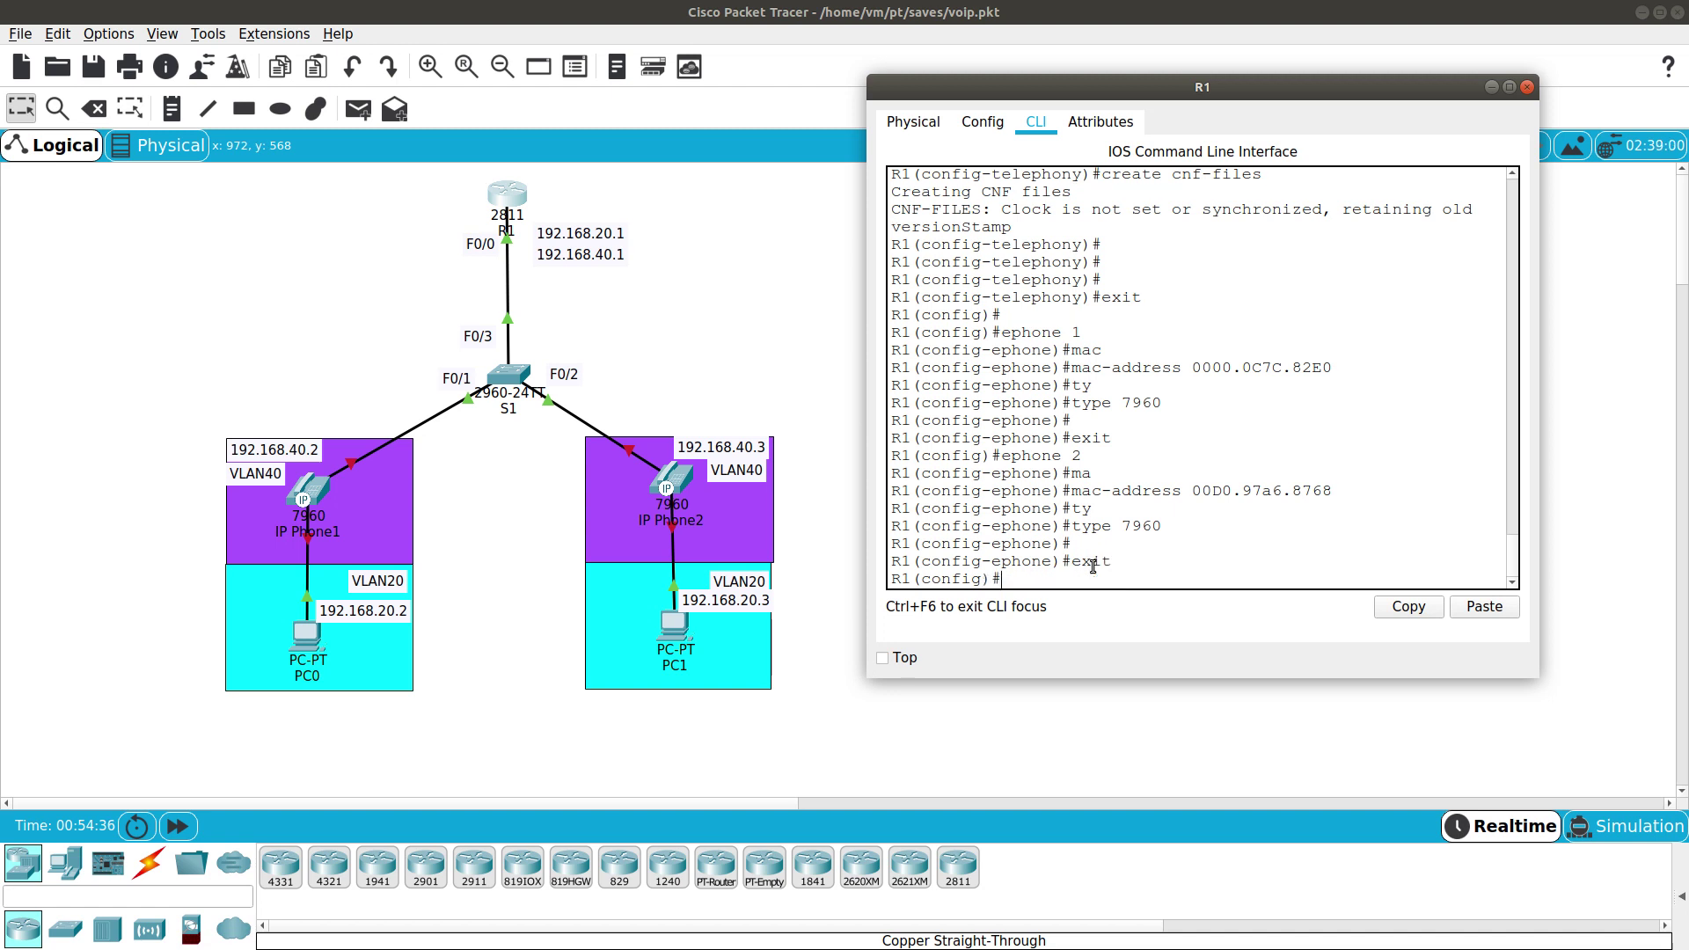
Create ephone-dn 1 on R1 with extension number 2001.
key("Return")
type("epho")
key("Tab")
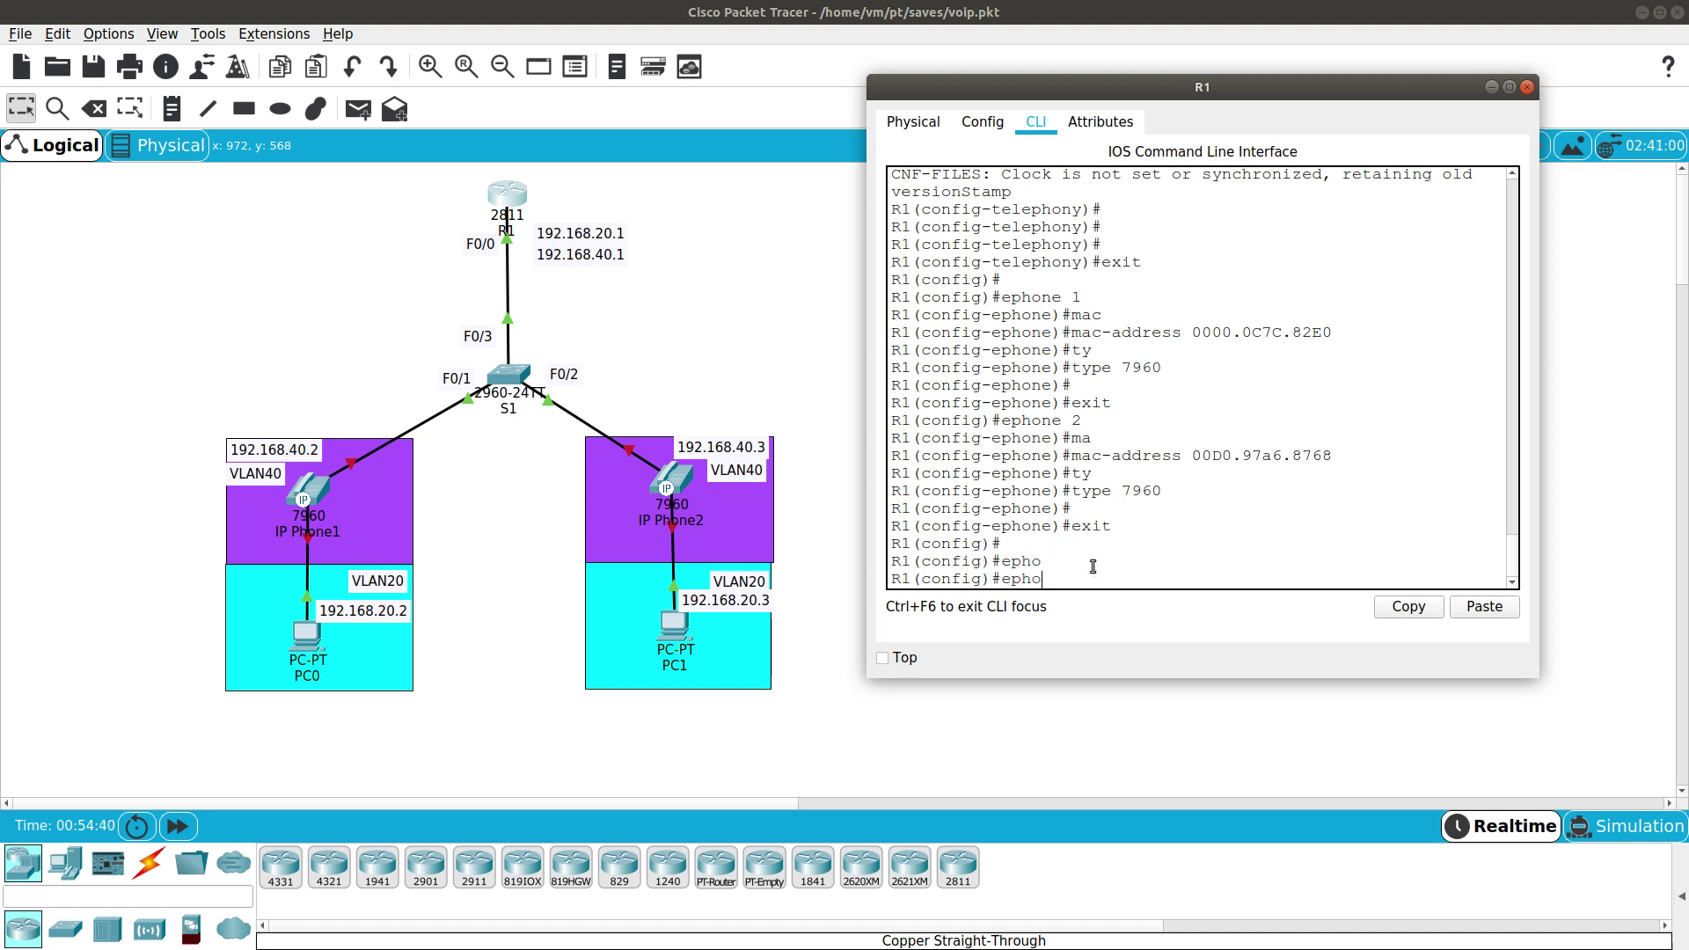
type("ne-dn 1")
key("Return")
key("Return")
key("Return")
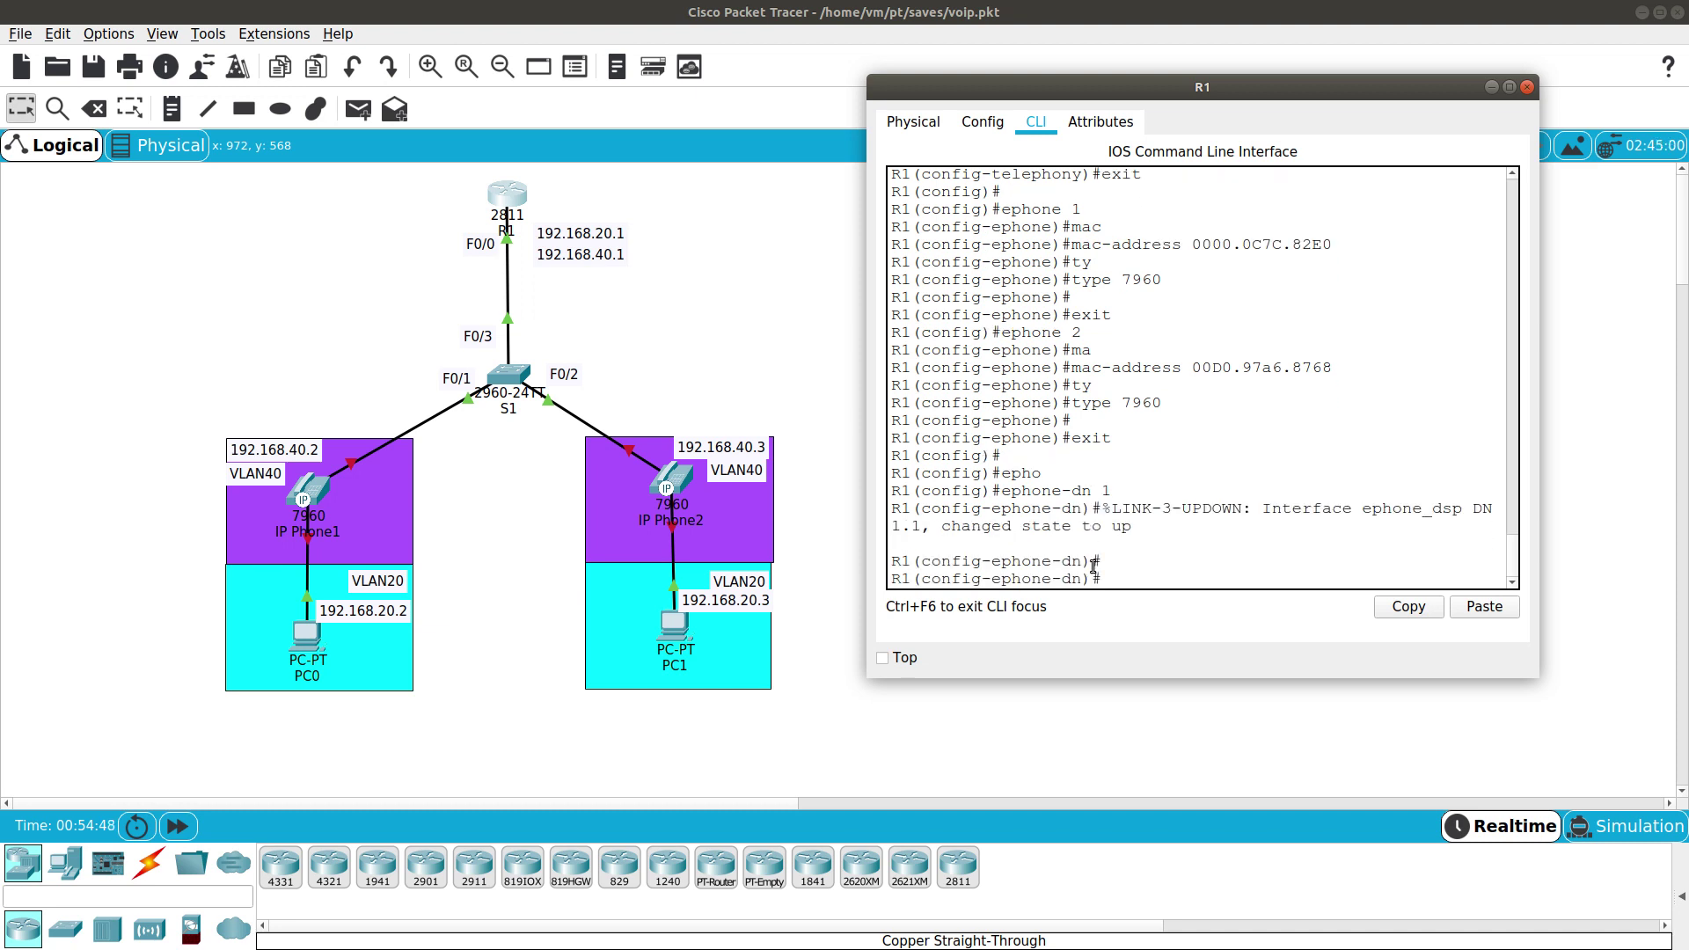
type("num")
key("Tab")
type("200")
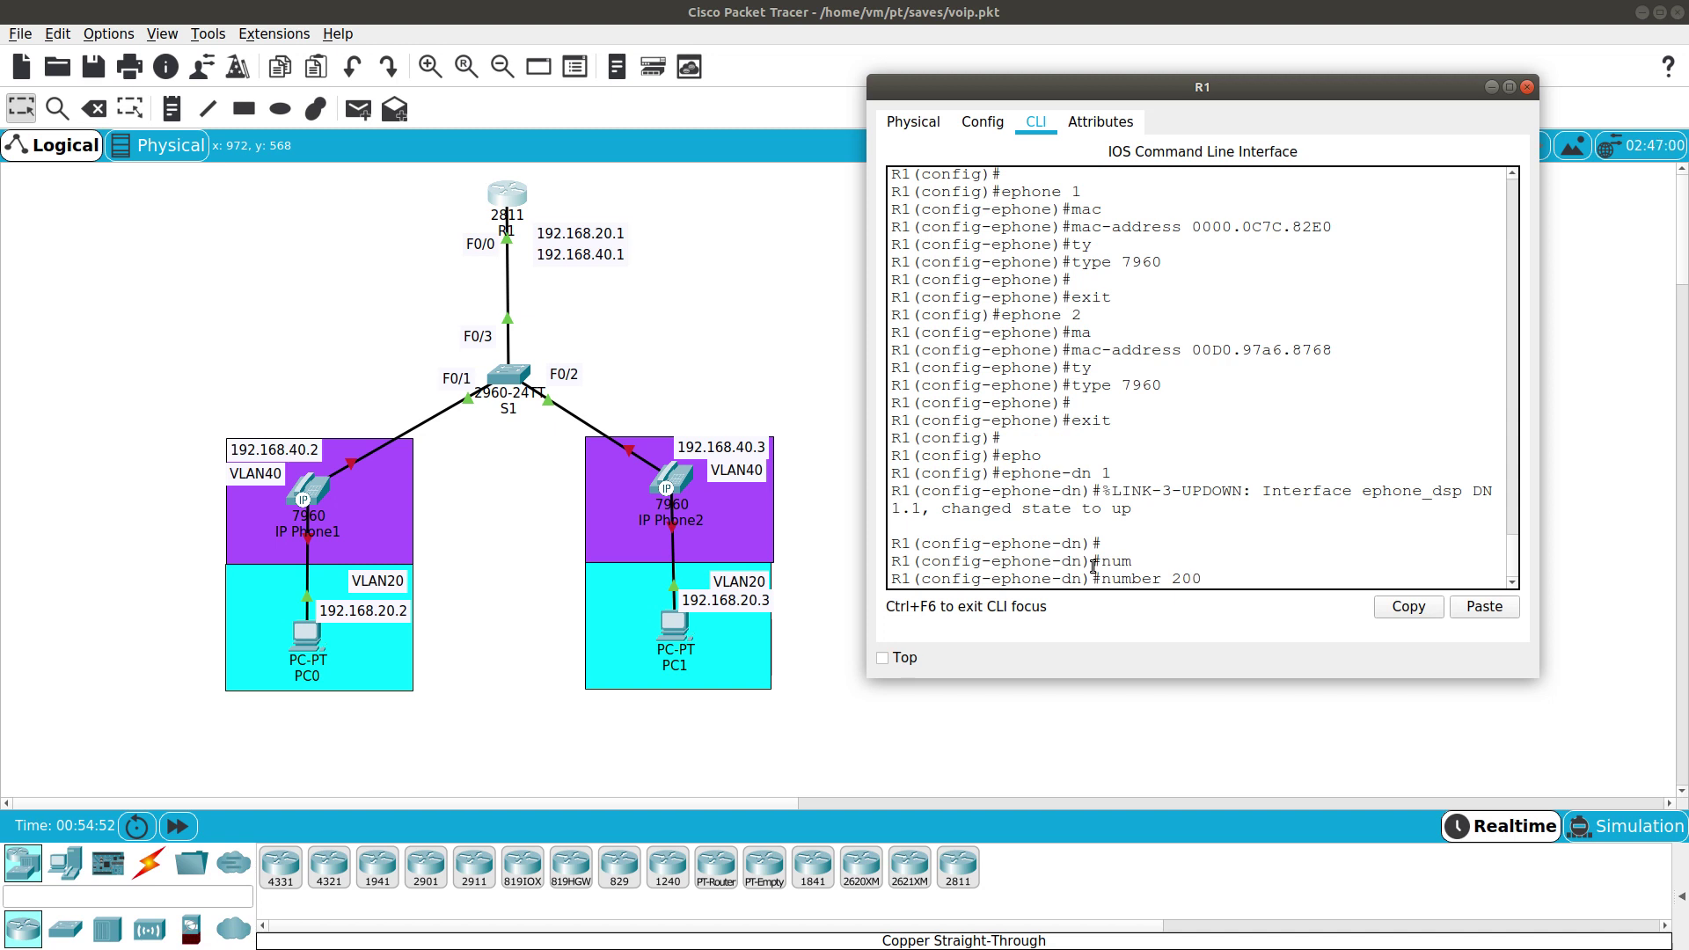
type("0")
key("BackSpace")
type("1")
key("Return")
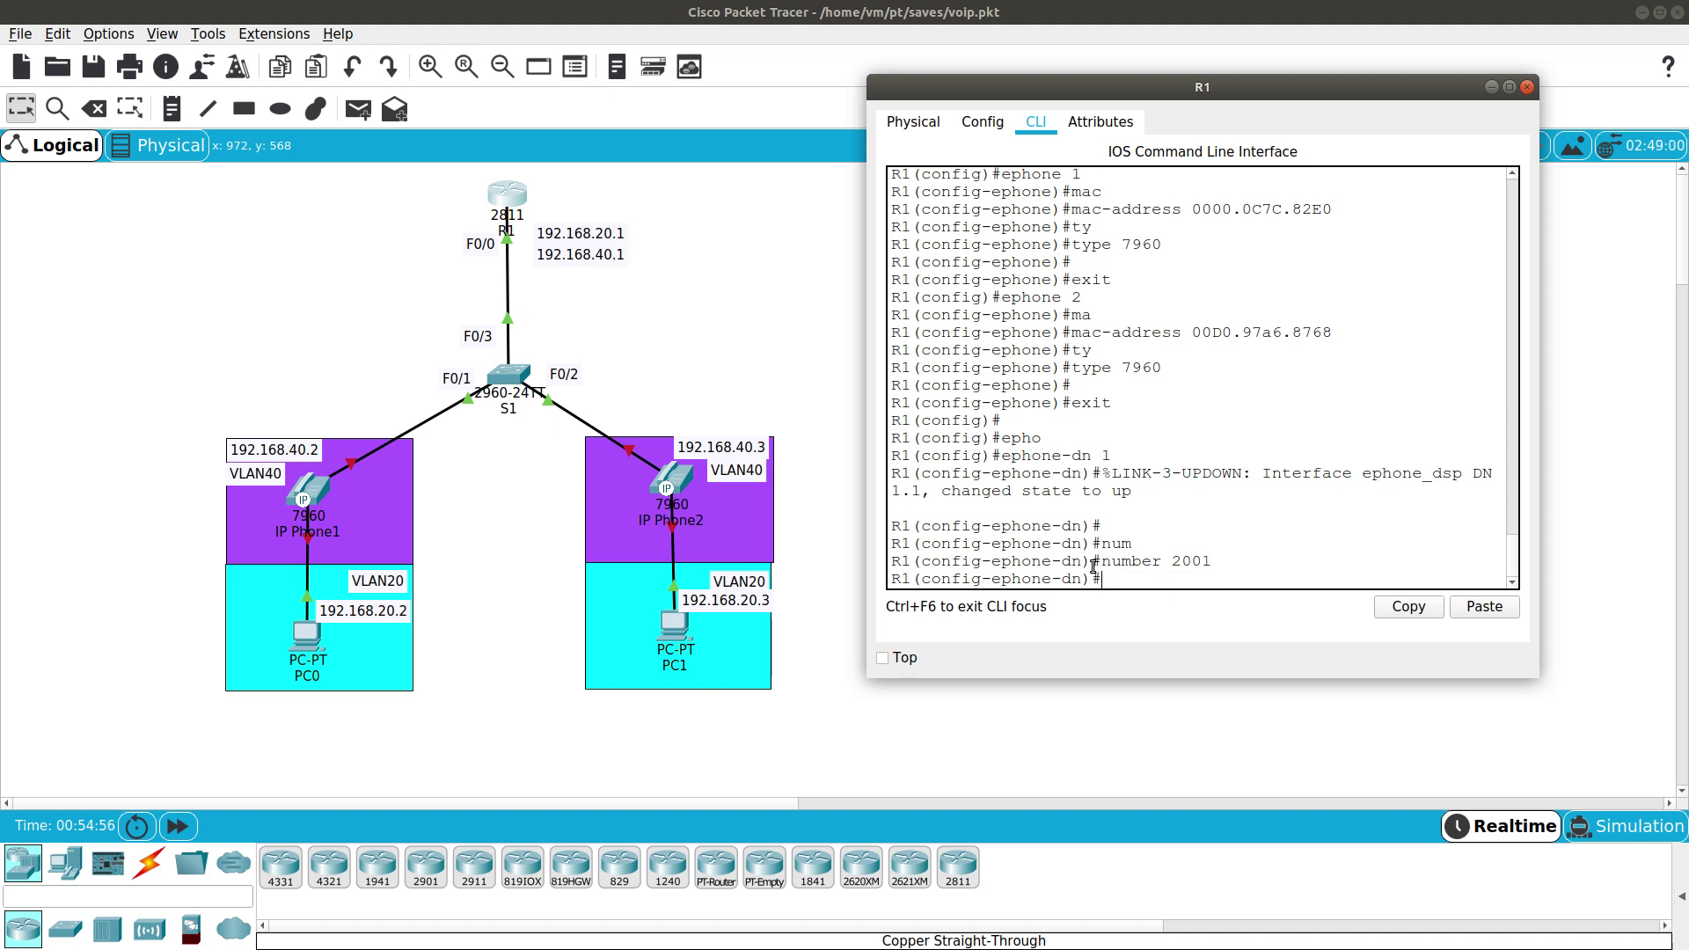
type("exit")
key("Return")
Create ephone-dn 2 with extension number 2002.
type("ephone-dn")
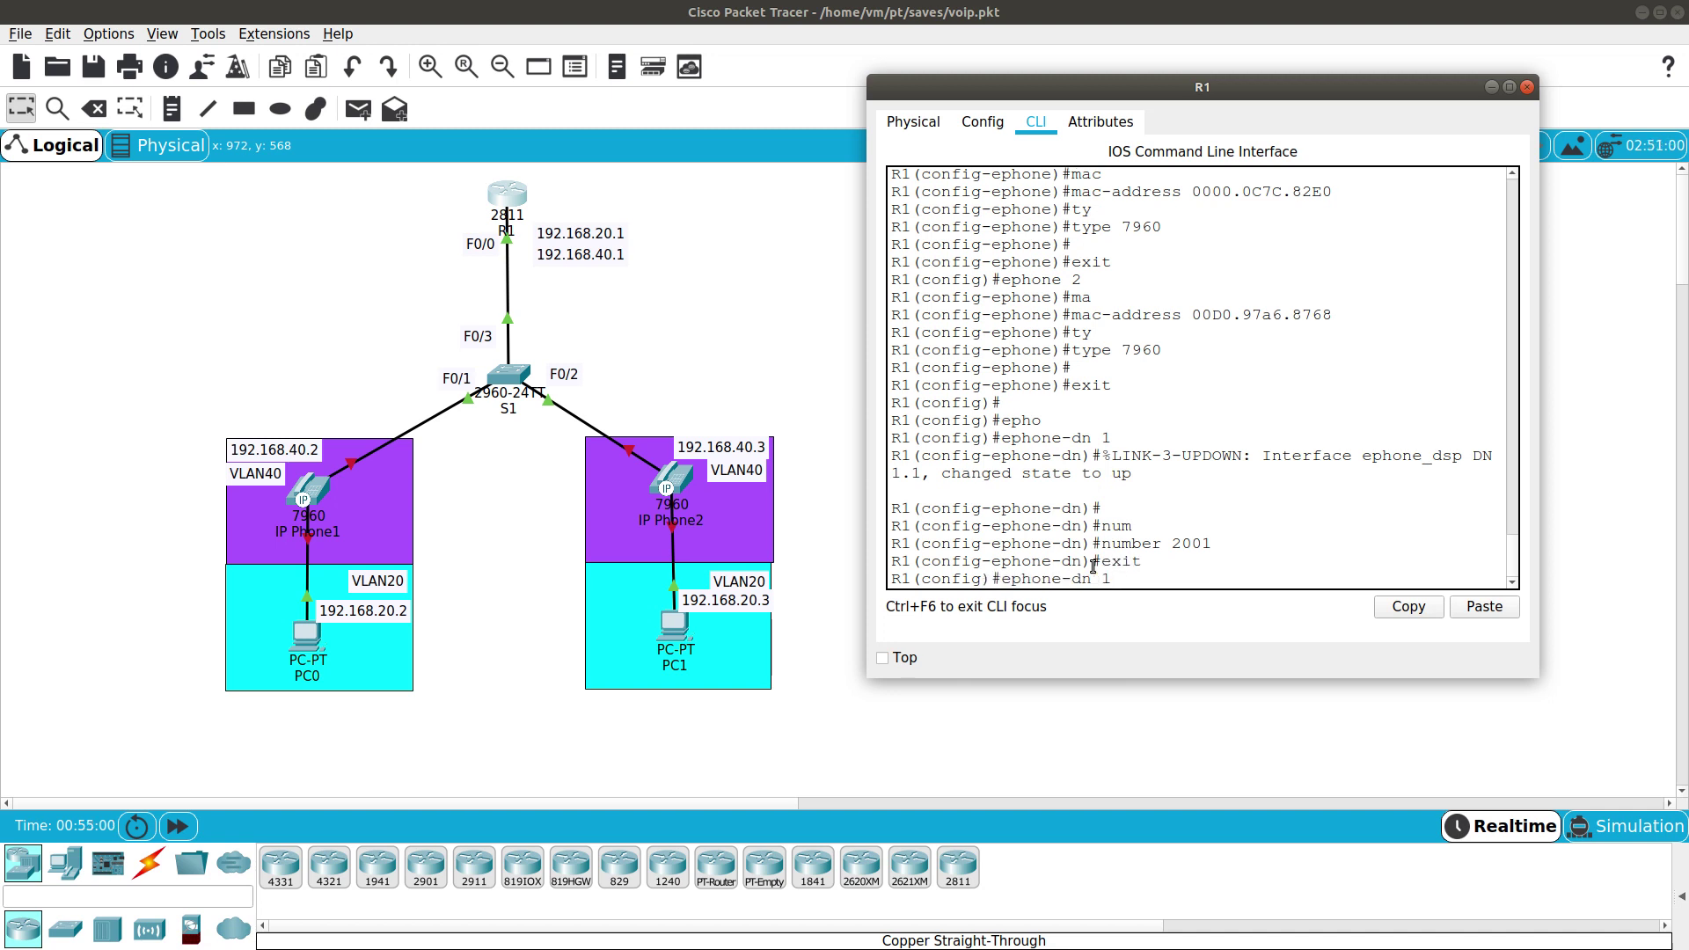
type(" 2")
key("Return")
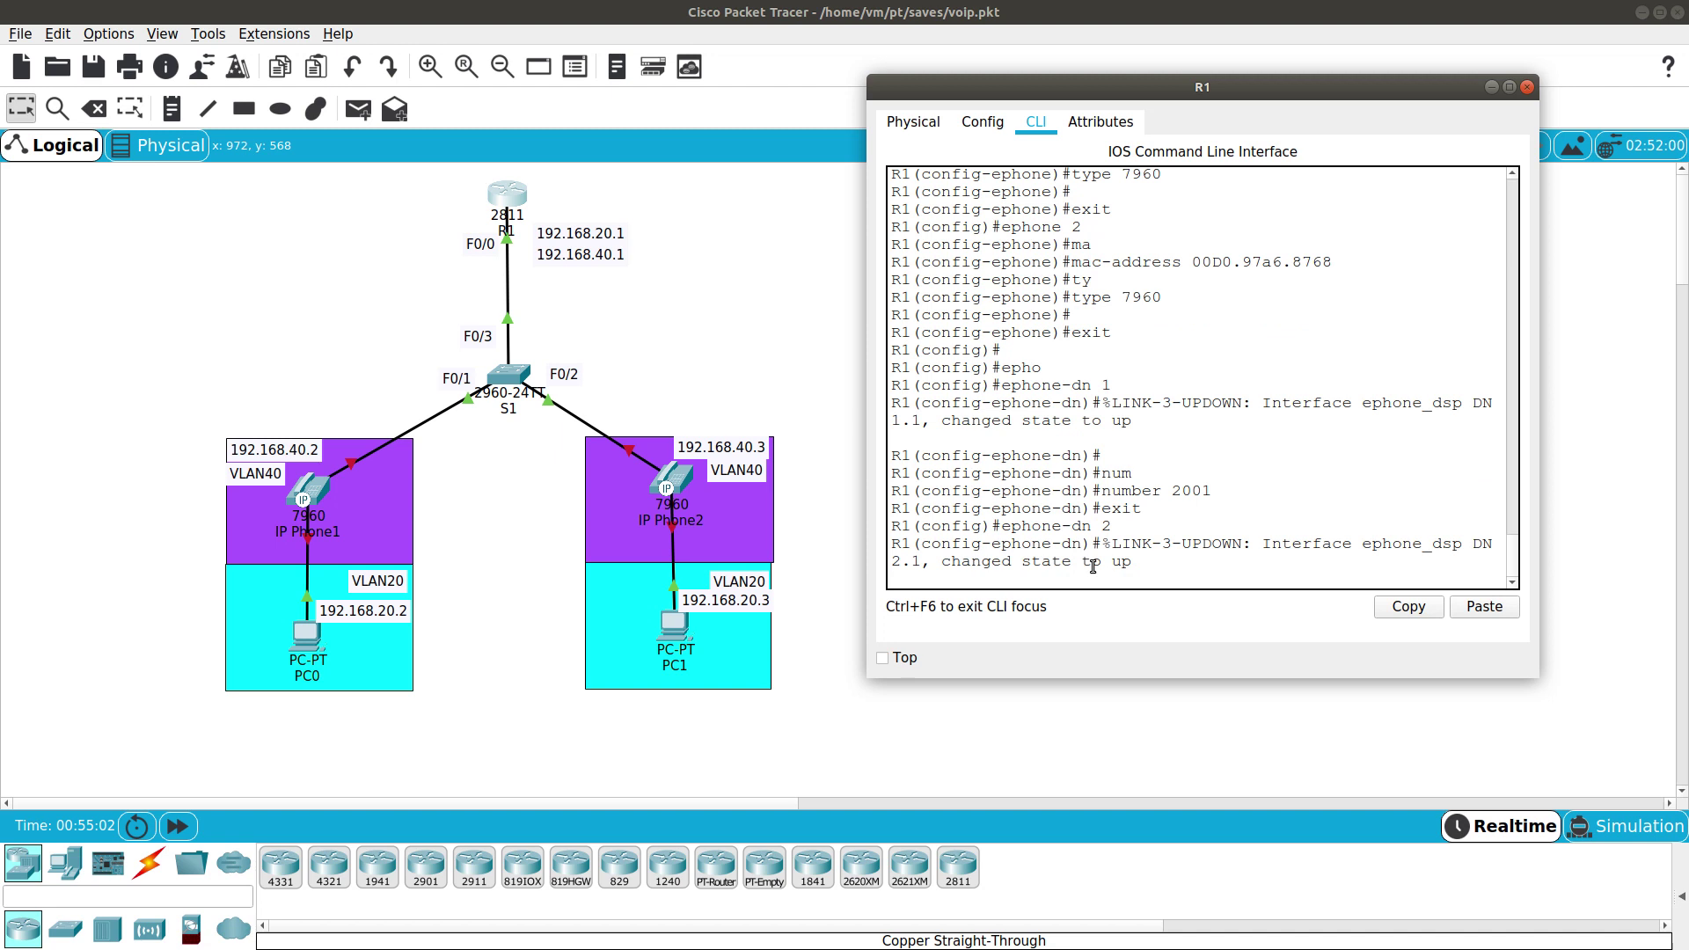
type("exit")
key("Up")
key("Up")
key("Up")
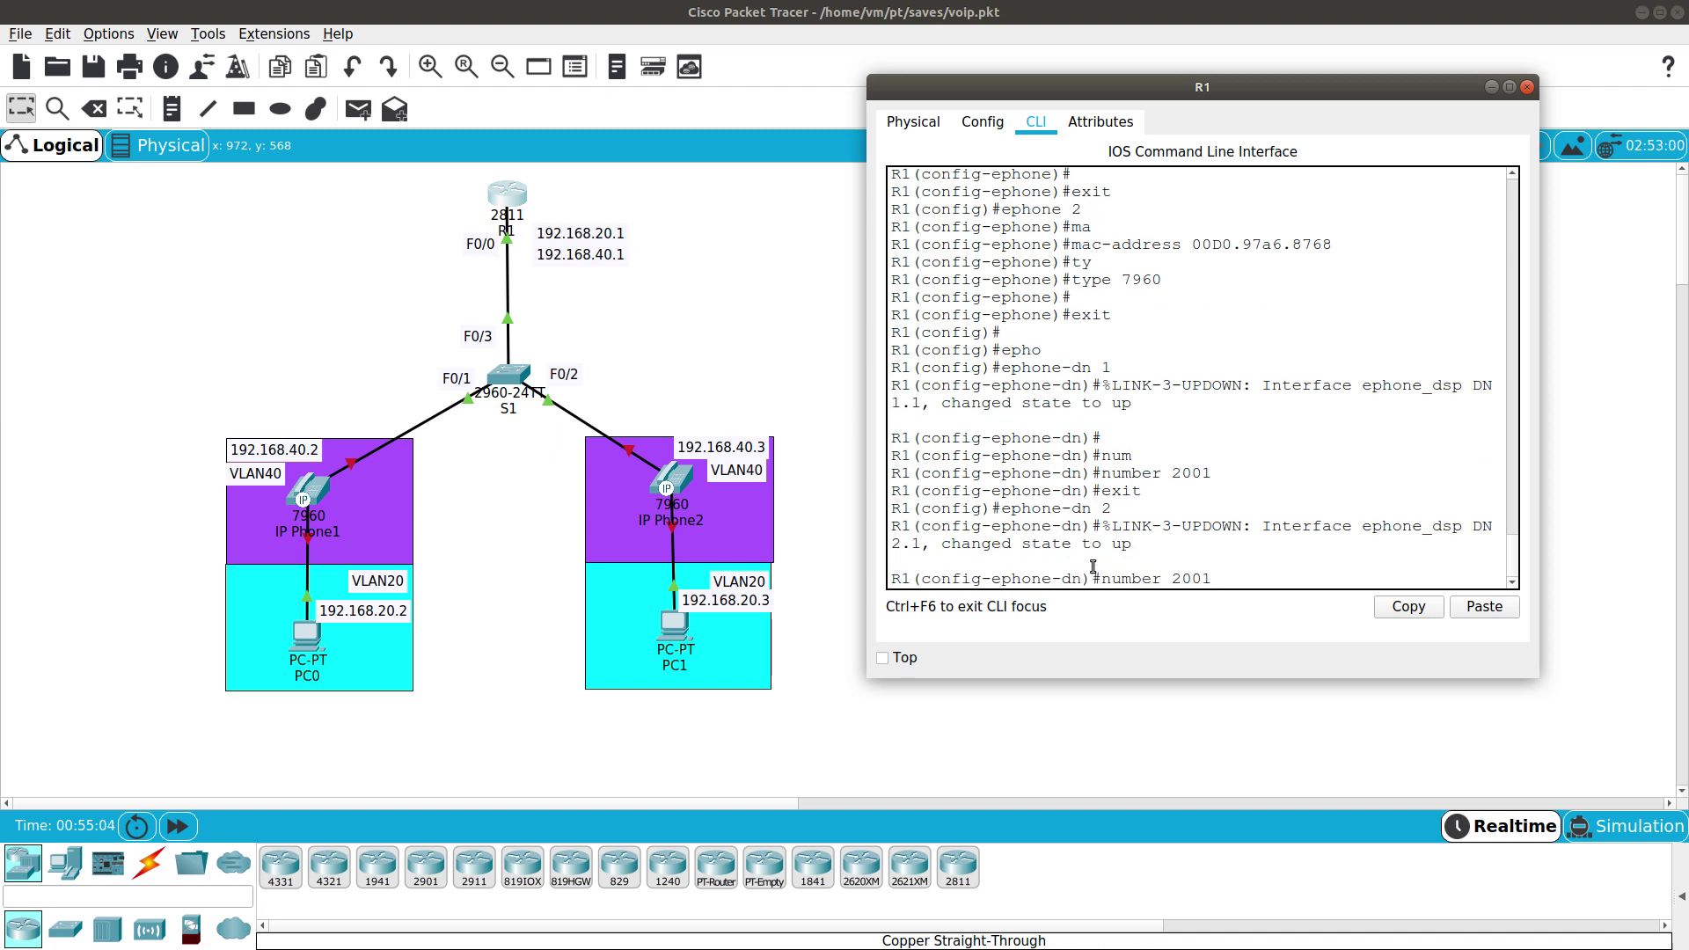
type("2")
key("Return")
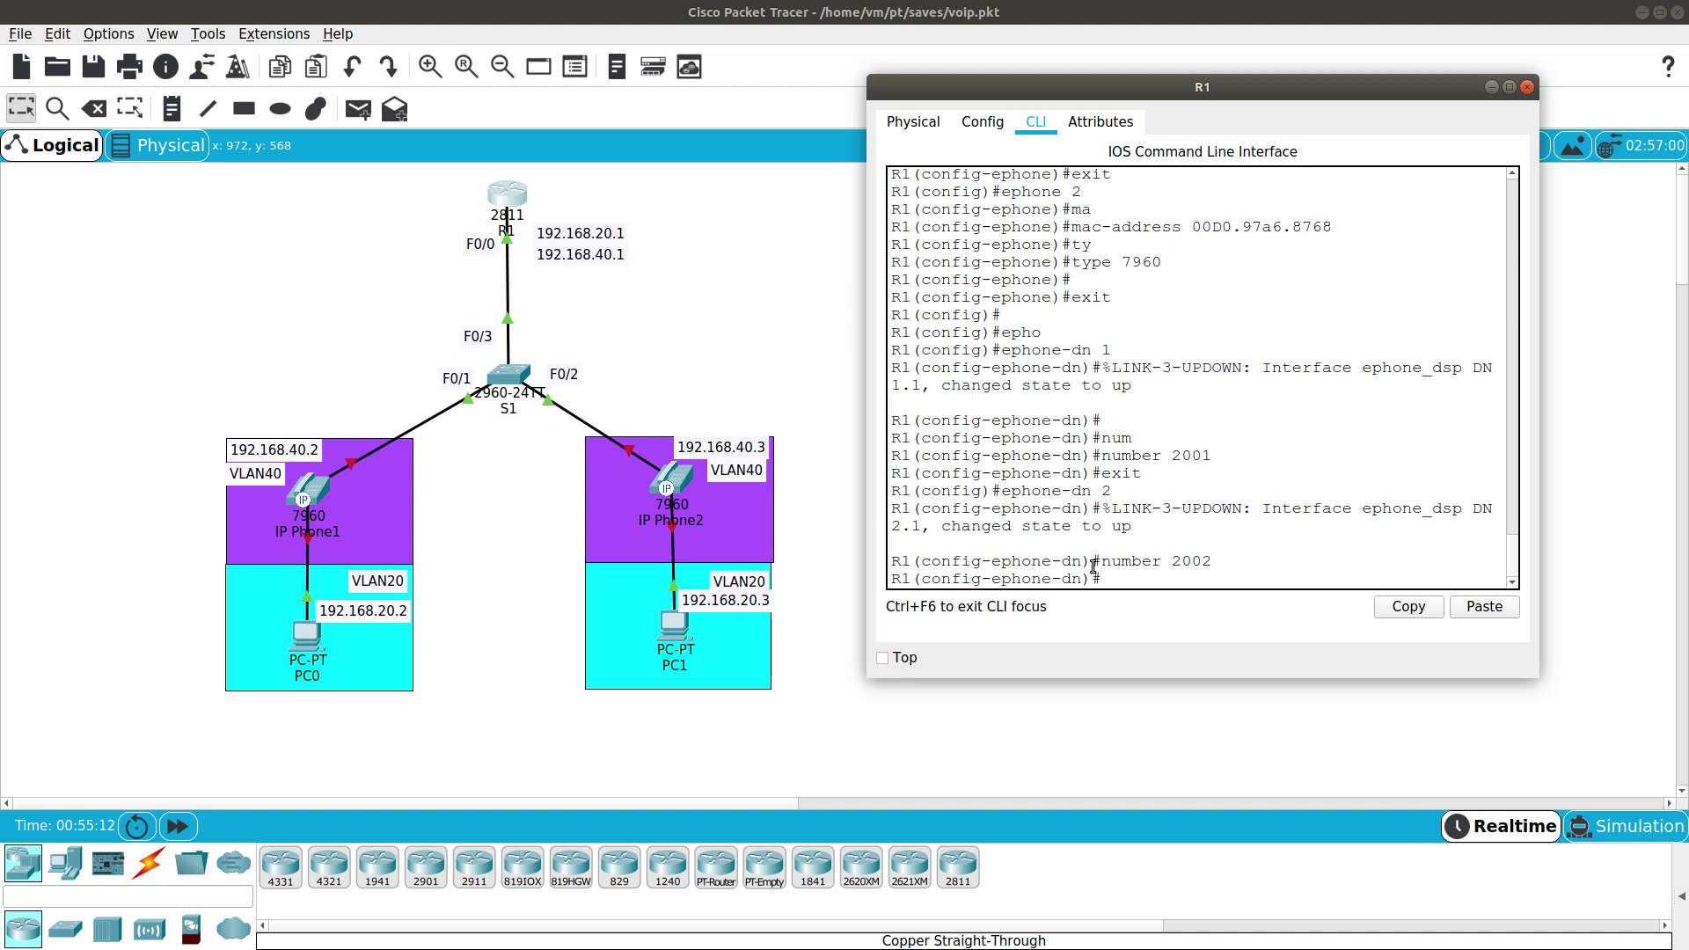
Map button 1:1 on ephone 1 to directory number 1.
type("exit")
key("Return")
type("ephone 1")
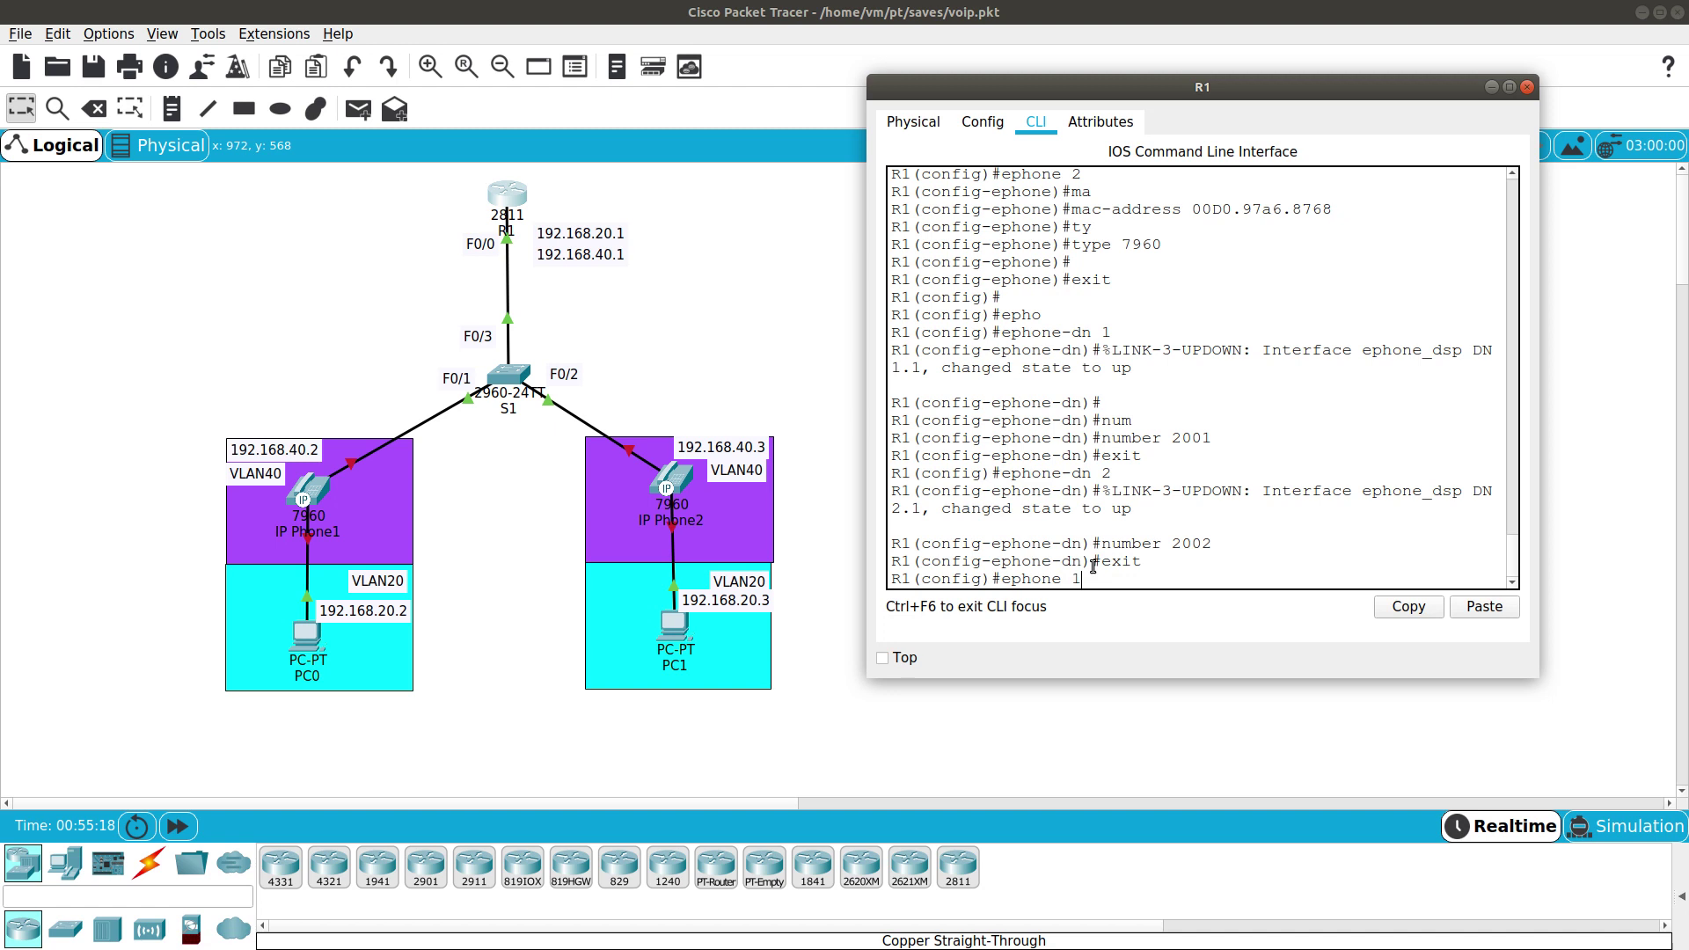
key("Return")
type("butto")
key("Tab")
type("1:1")
key("Return")
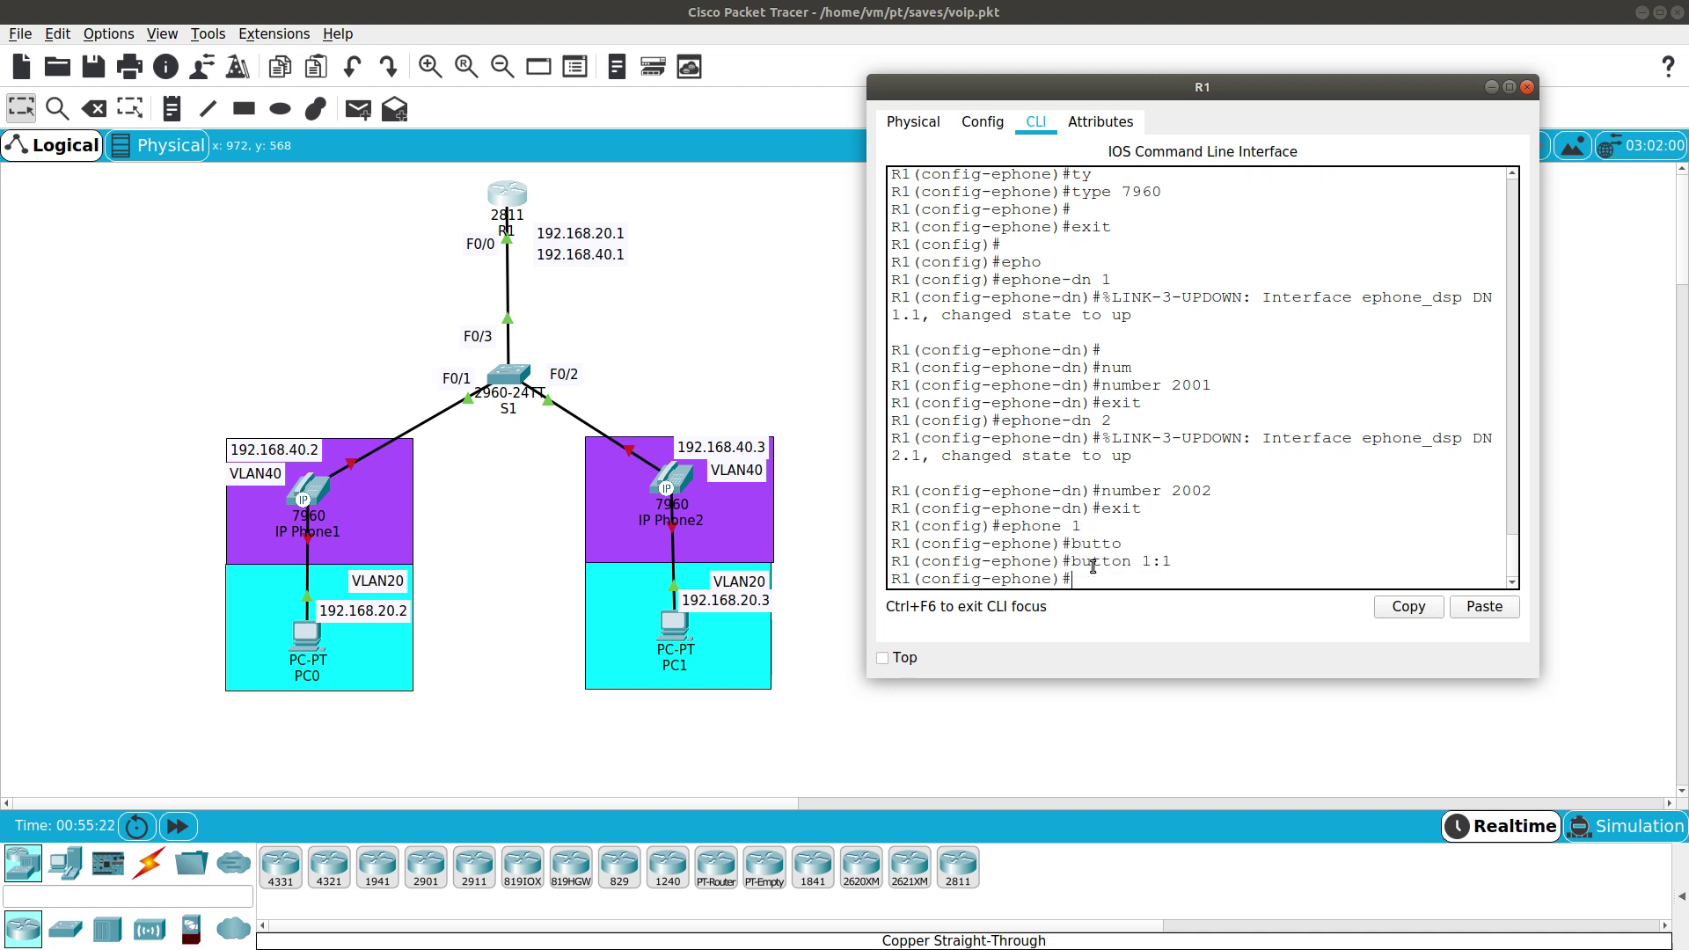
type("exit")
key("Return")
Map button 1:2 on ephone 2 to directory number 2, returning to global configuration.
key("Up")
key("Up")
key("Up")
key("Up")
key("BackSpace")
type("2")
key("Return")
key("Up")
key("Up")
key("Up")
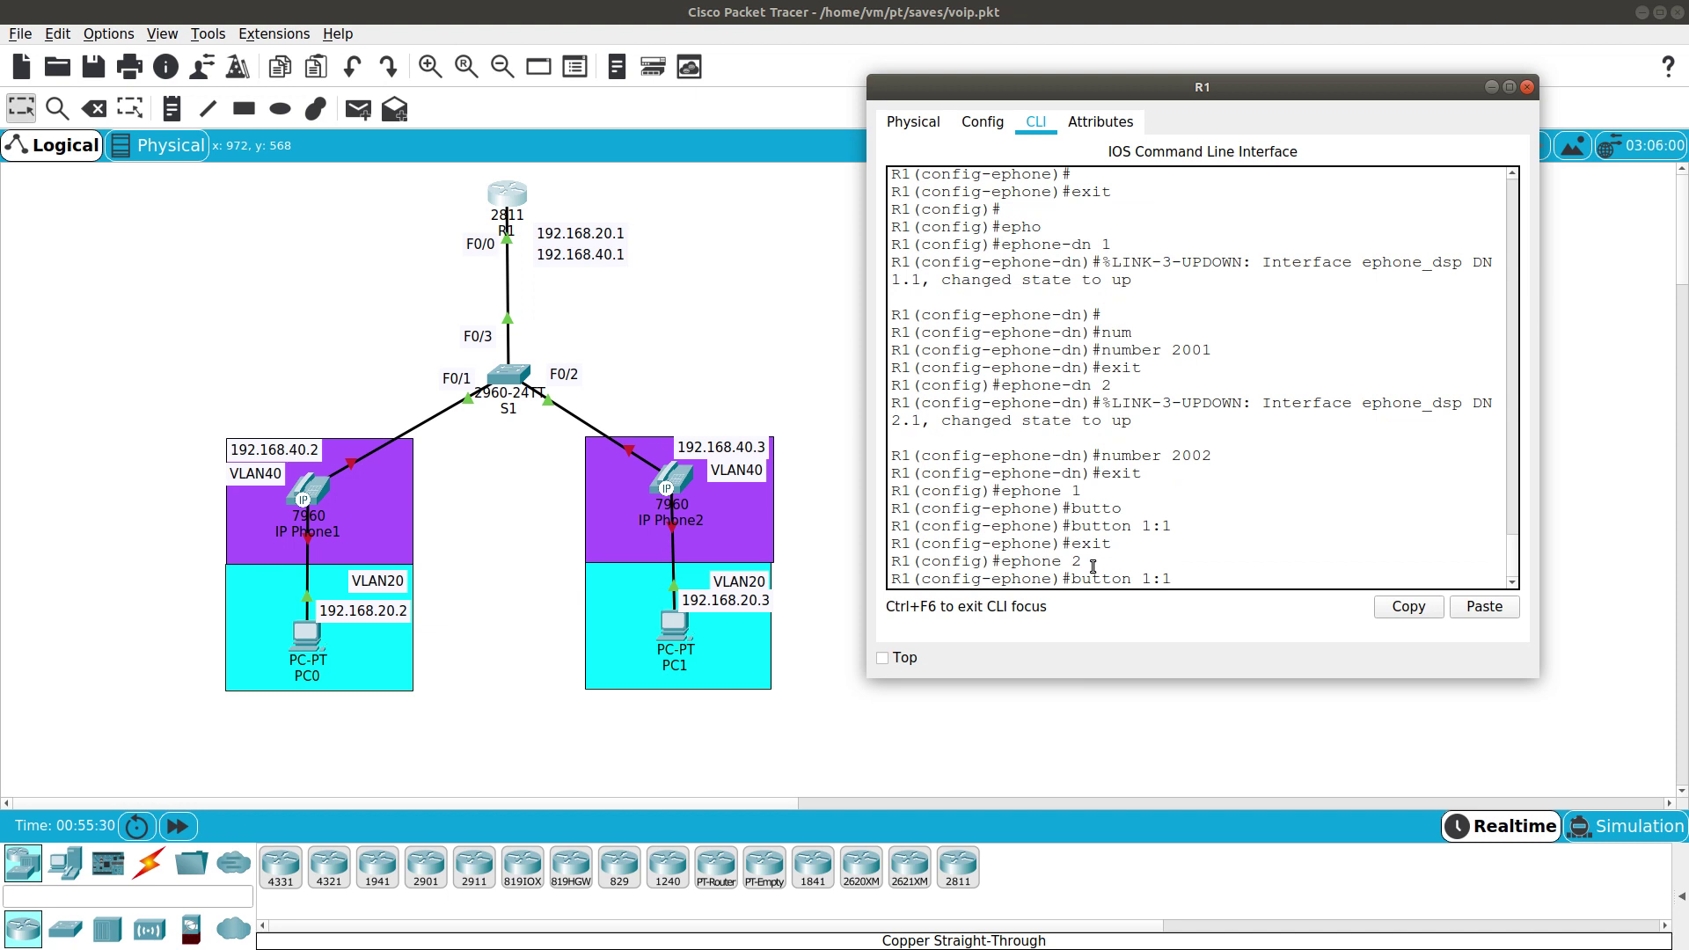
key("BackSpace")
type("2")
key("Return")
key("Return")
type("exit")
key("Return")
key("Return")
key("Return")
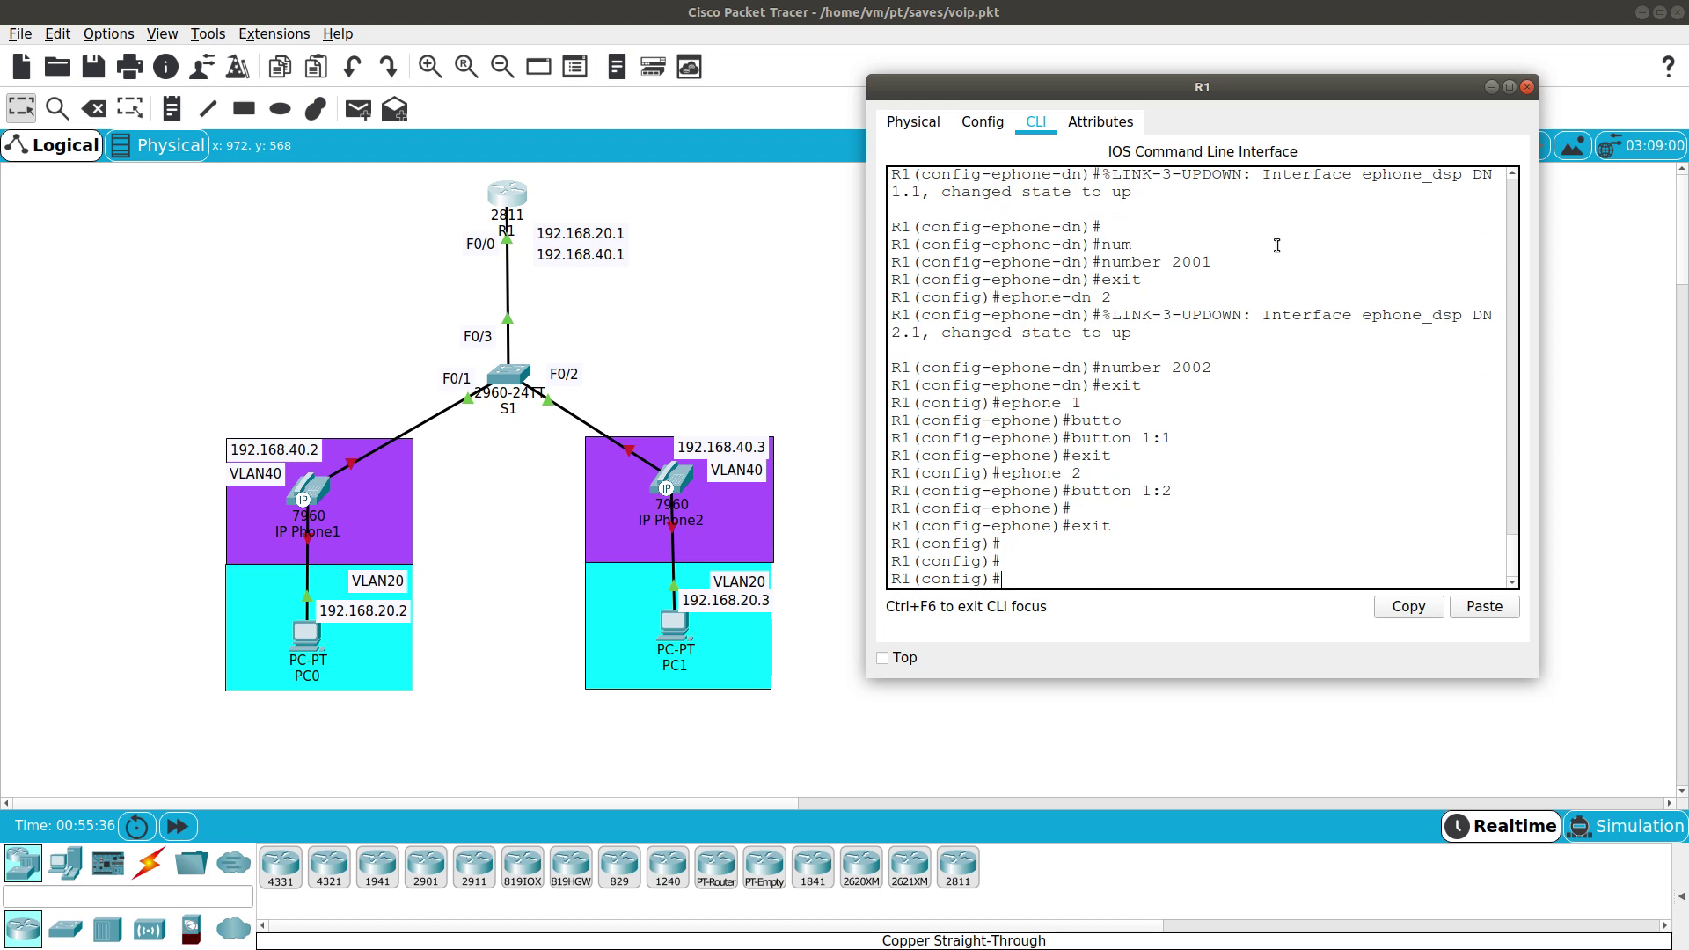
Minimize R1's window to show the voip.pkt topology again.
left_click(1492, 87)
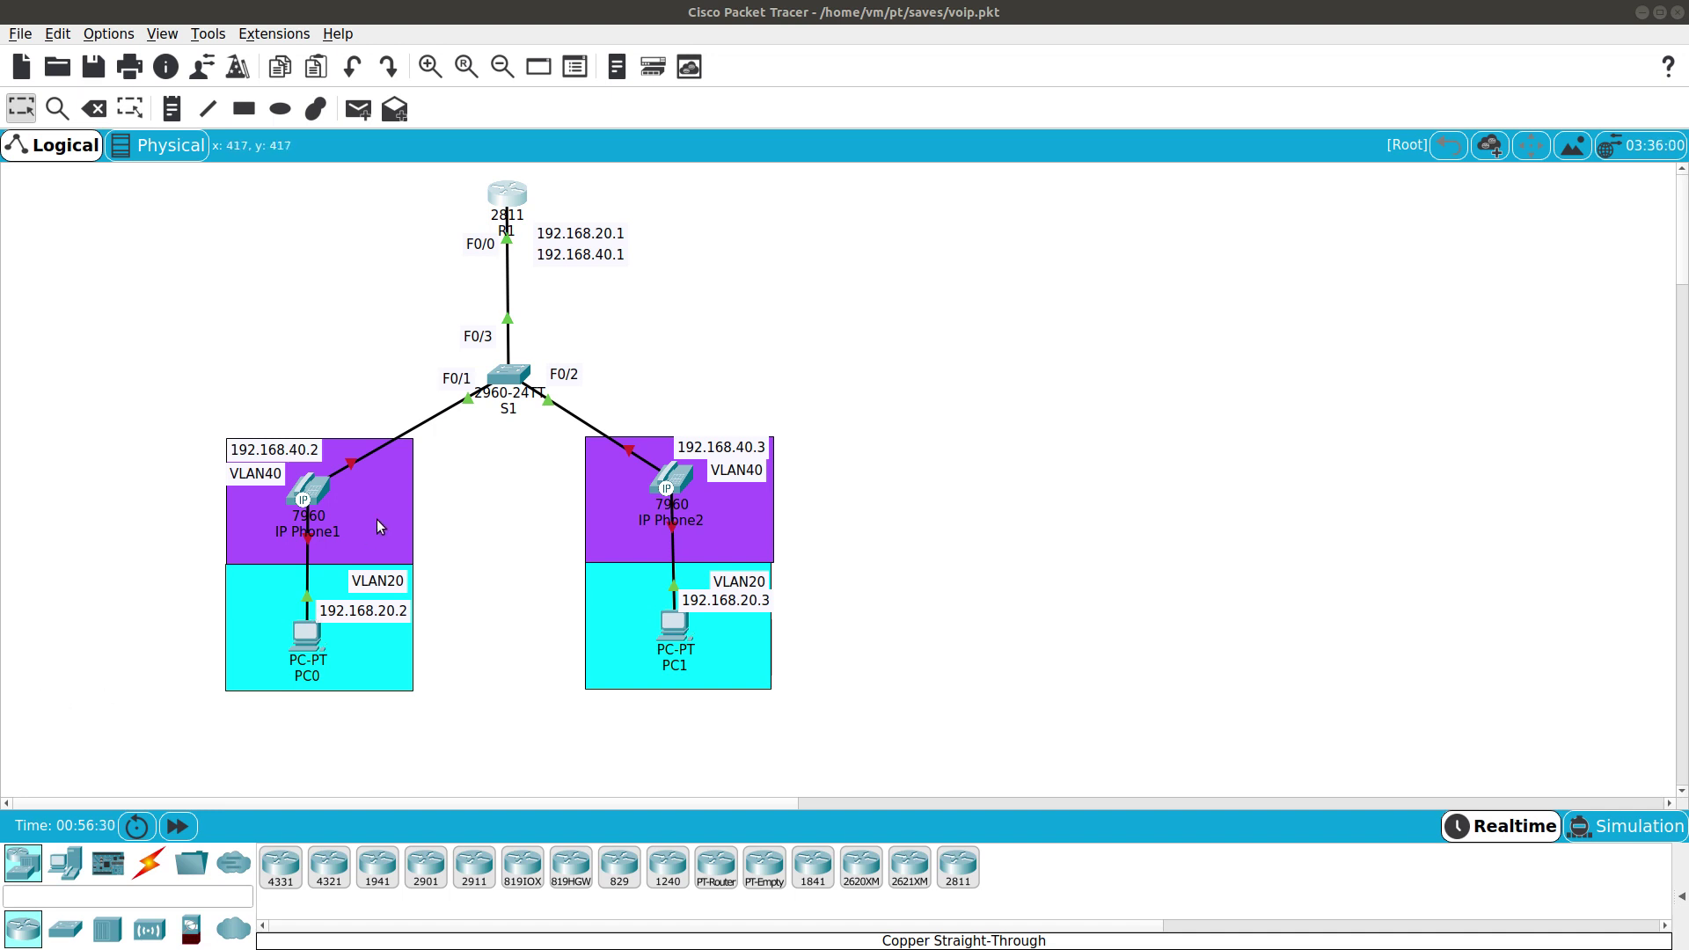
Plug the power adapter into IP Phone1 and fast-forward time until it shows extension 2001.
left_click(324, 485)
left_click_drag(977, 625, 855, 459)
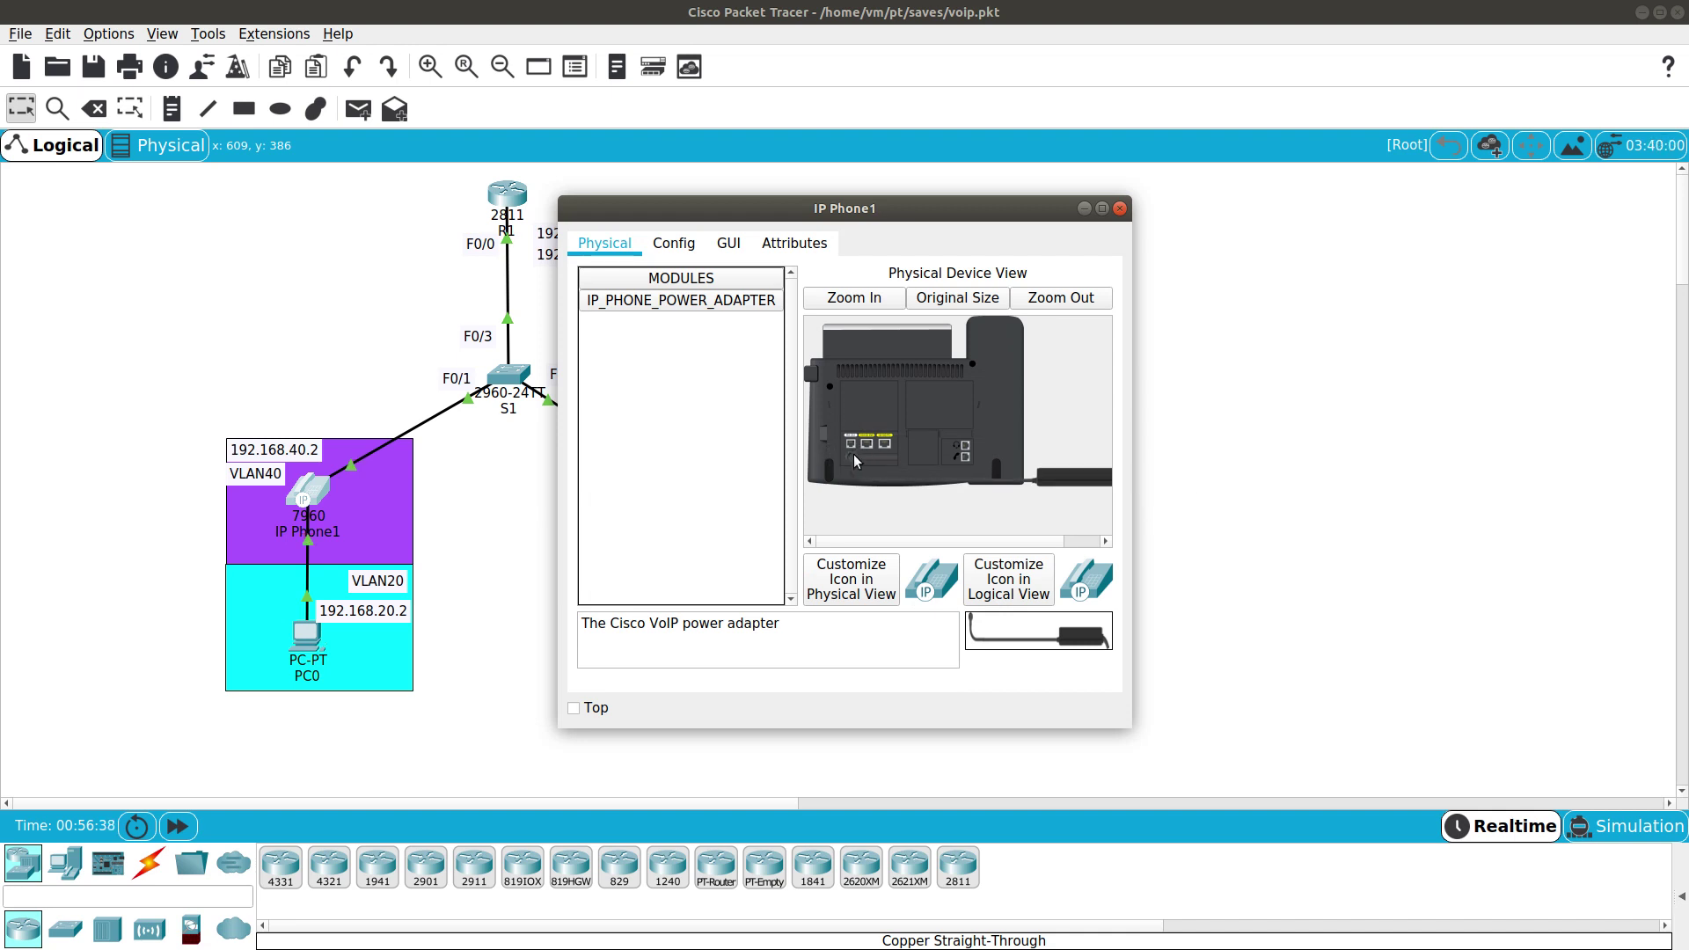
left_click(727, 238)
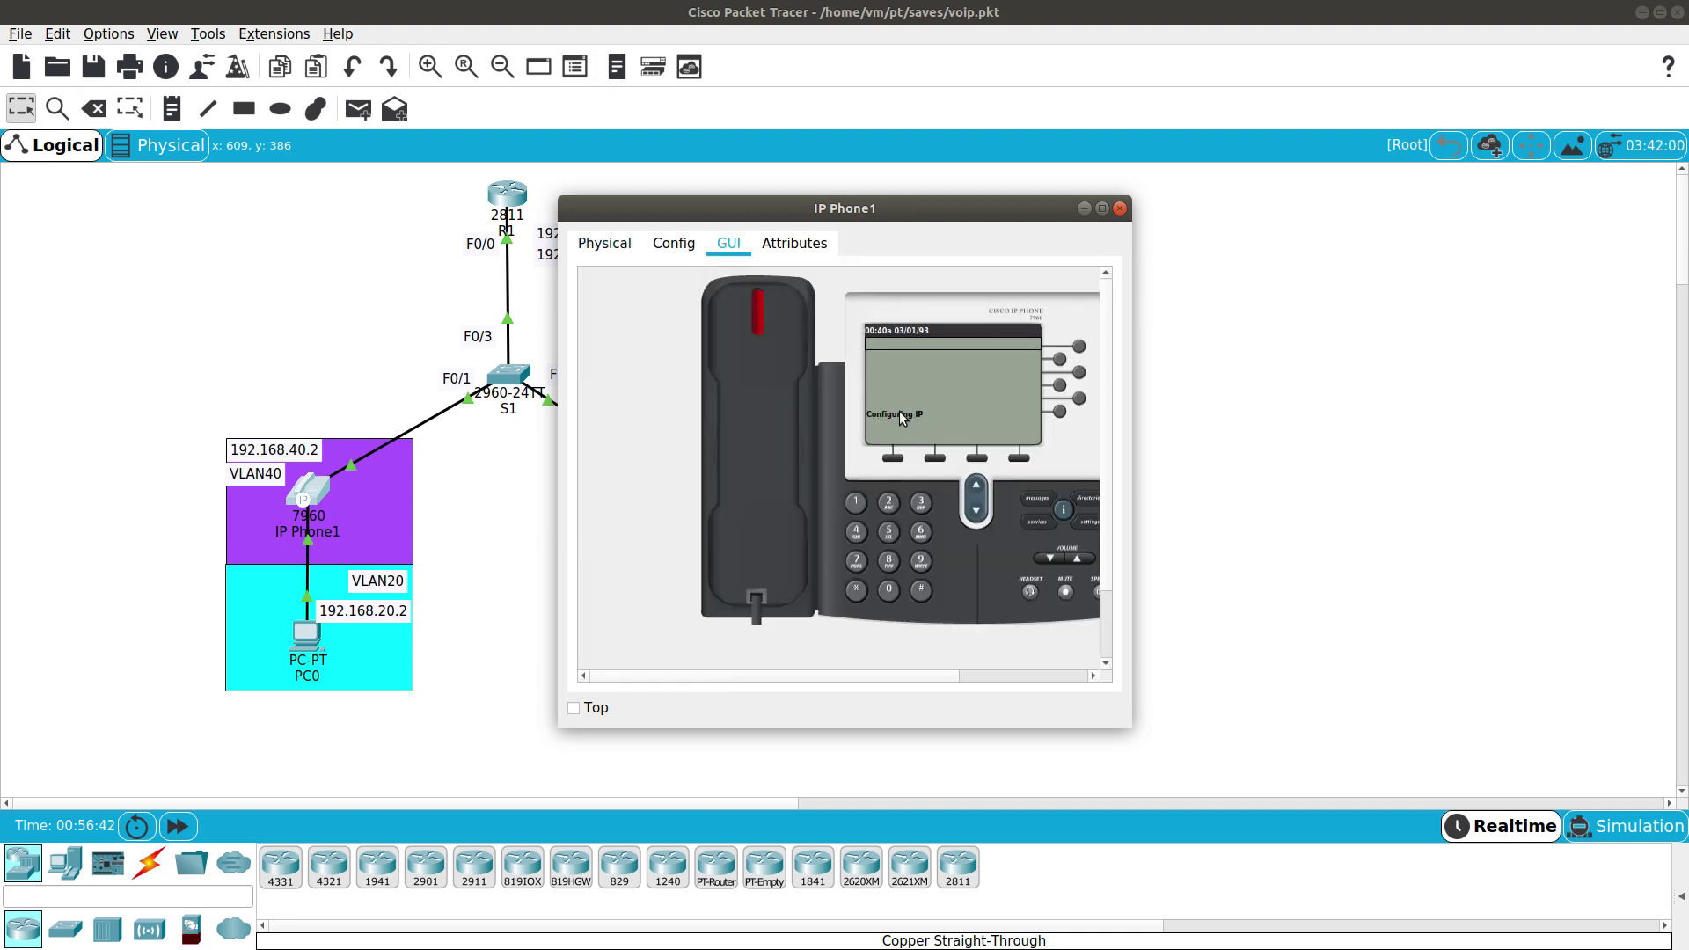
left_click(179, 827)
left_click(300, 490)
left_click(178, 827)
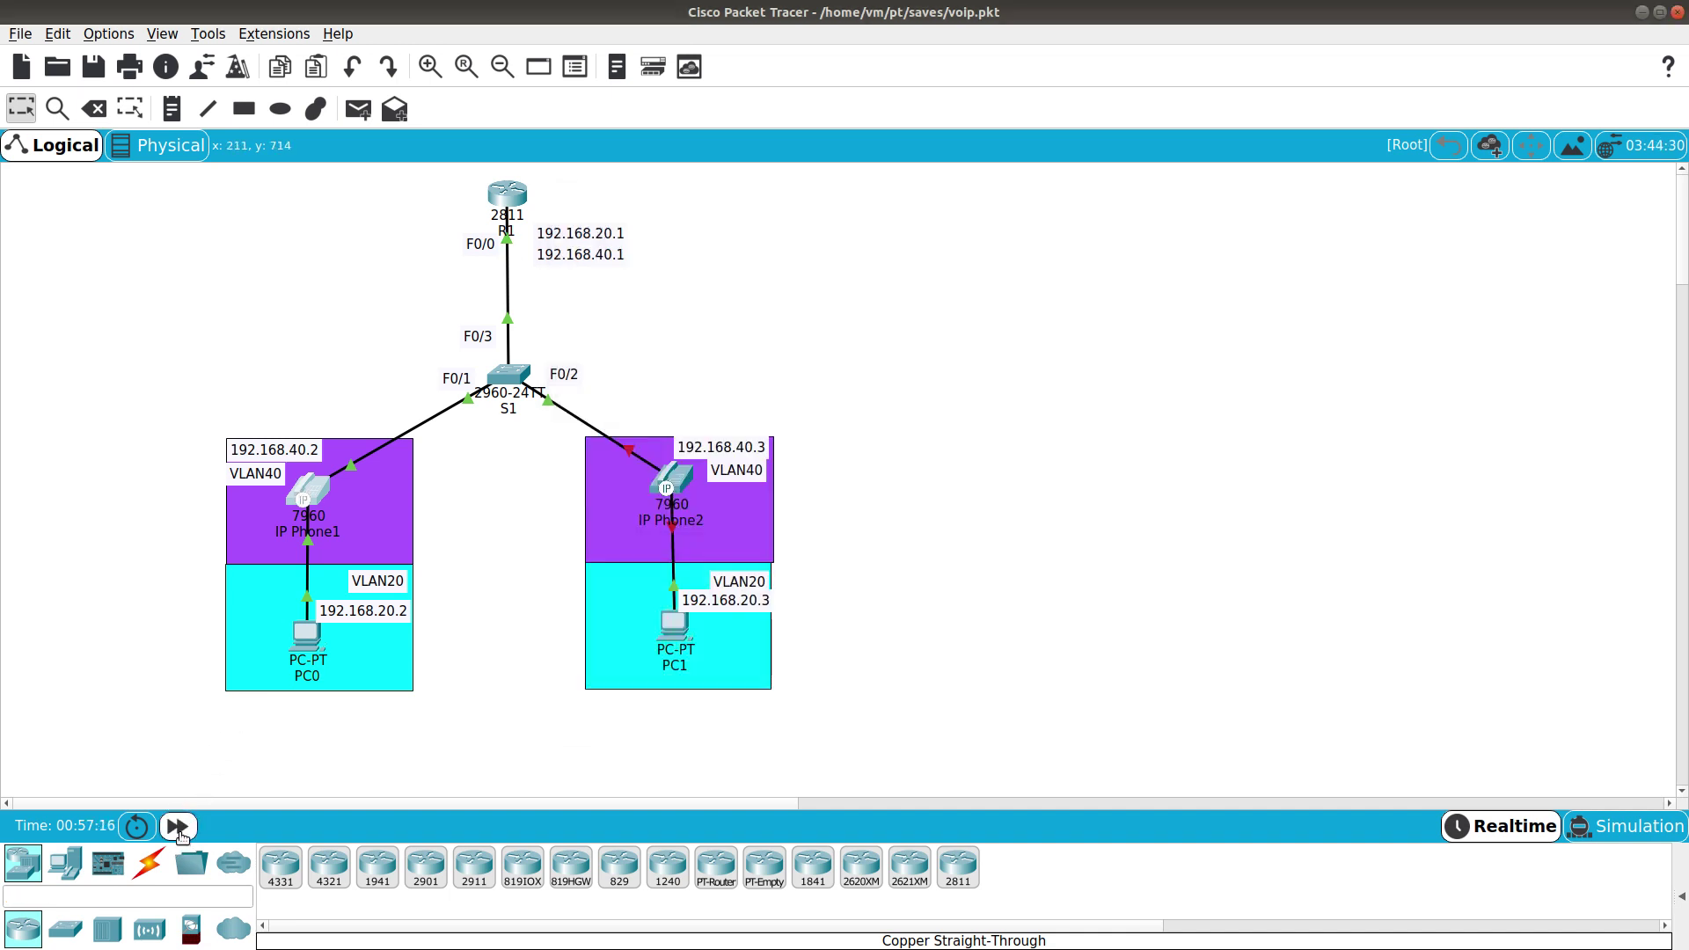
left_click(318, 493)
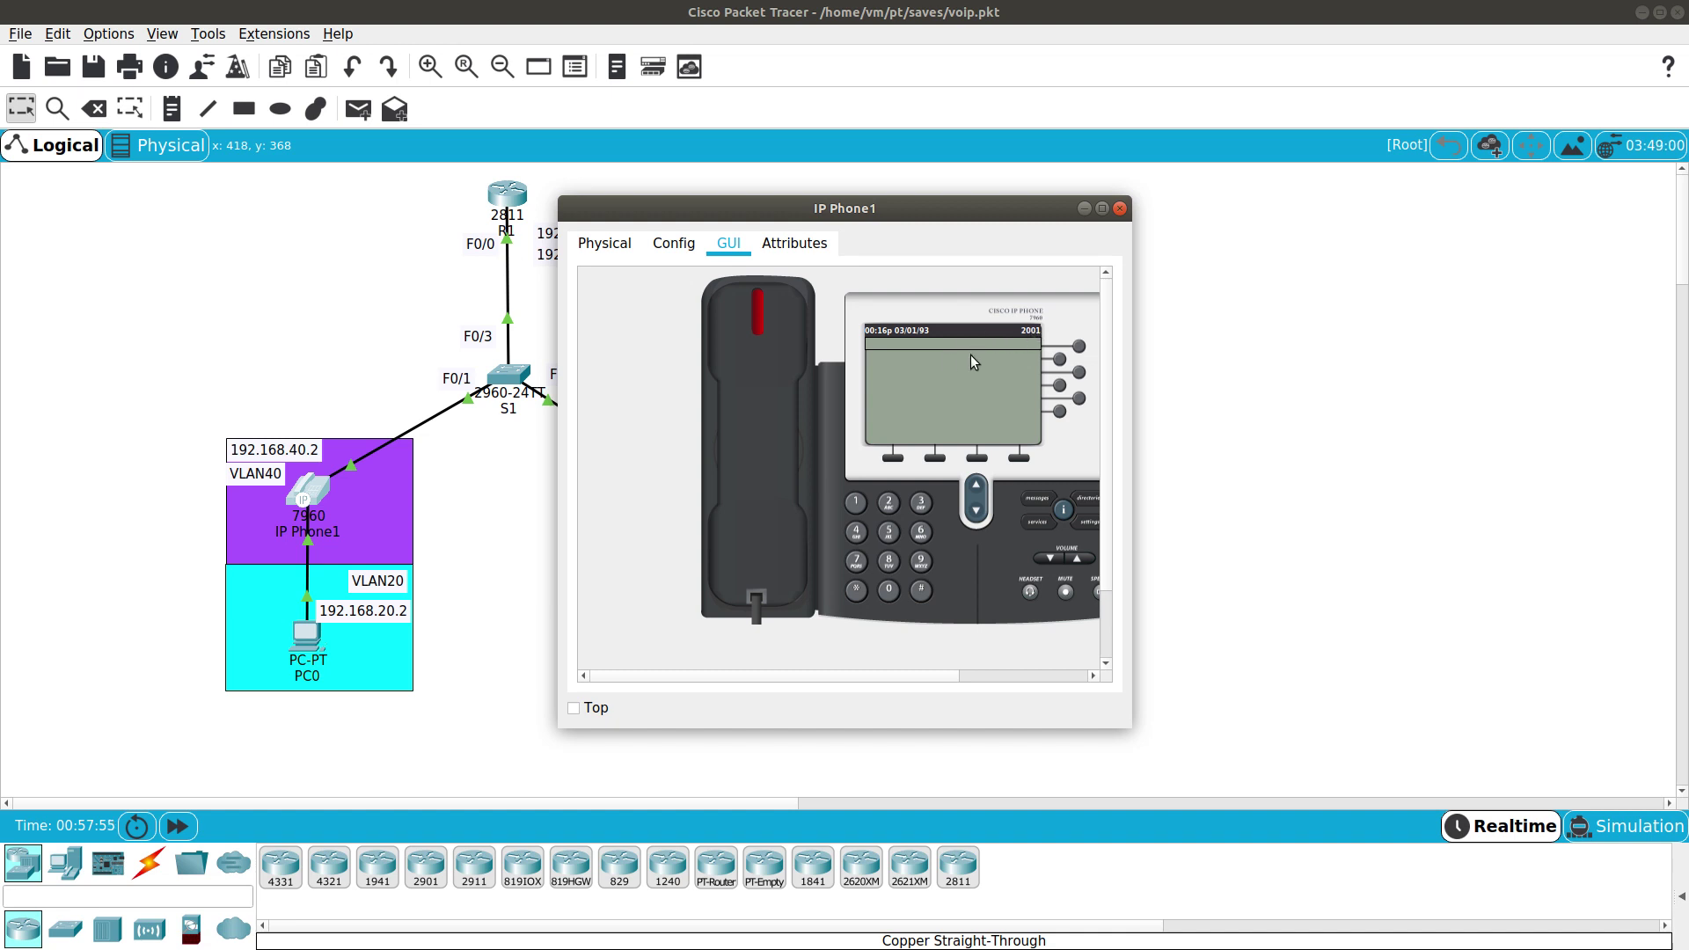
left_click(524, 540)
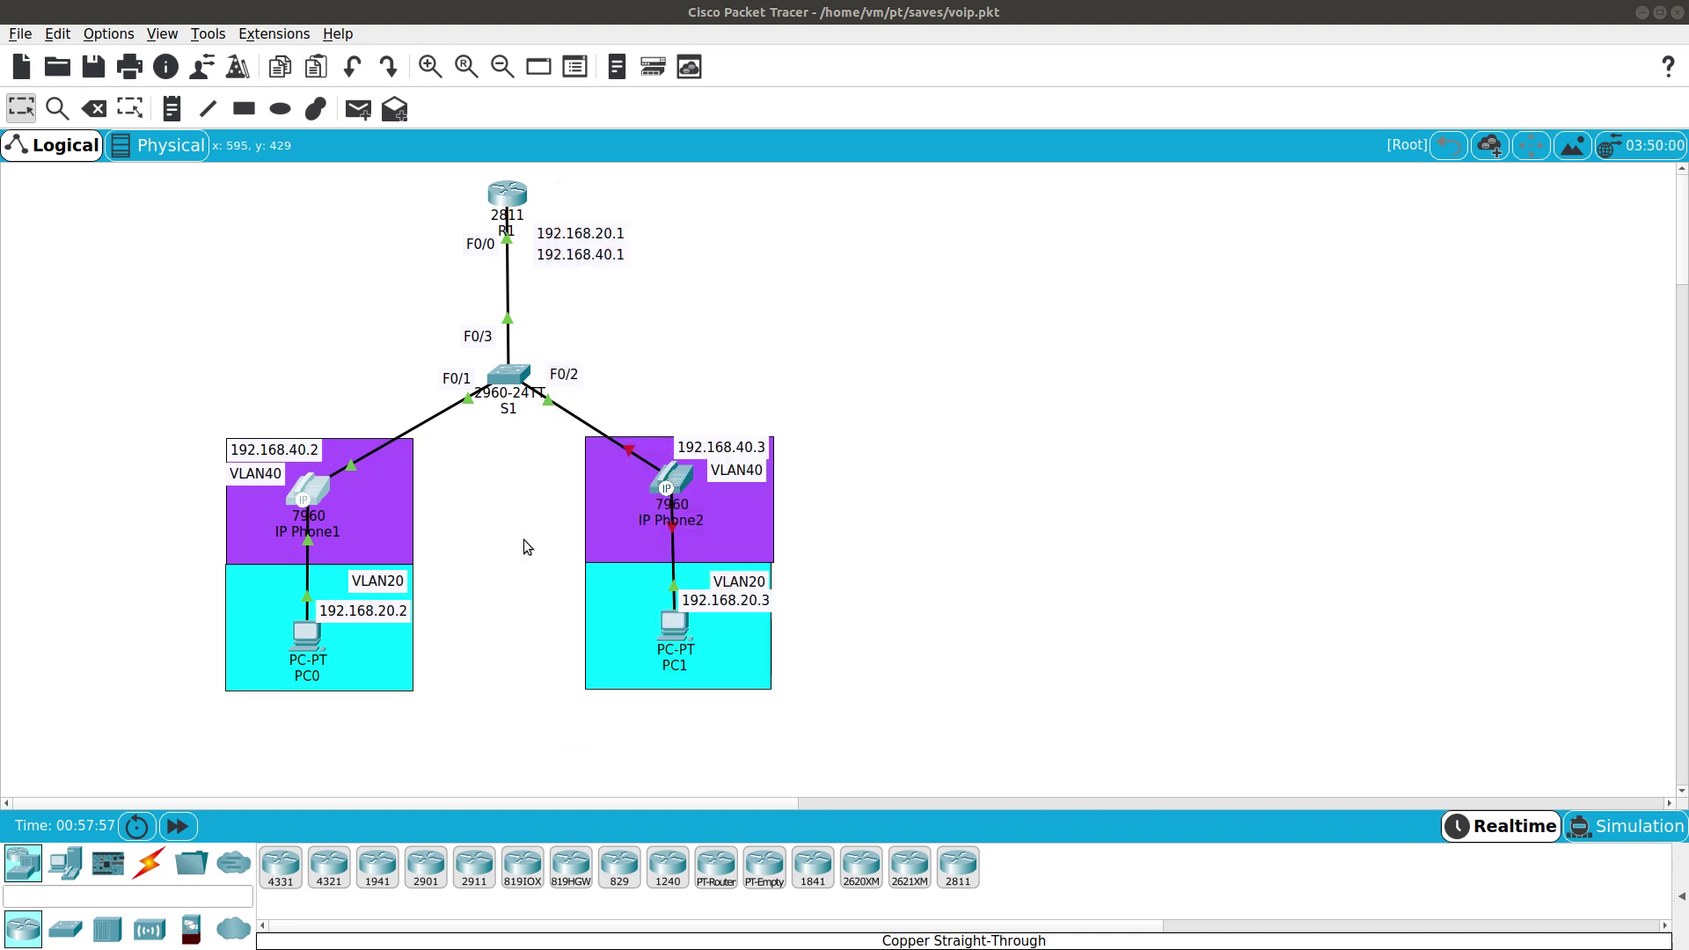
Plug the power adapter into IP Phone2 and confirm its display shows extension 2002.
left_click(700, 482)
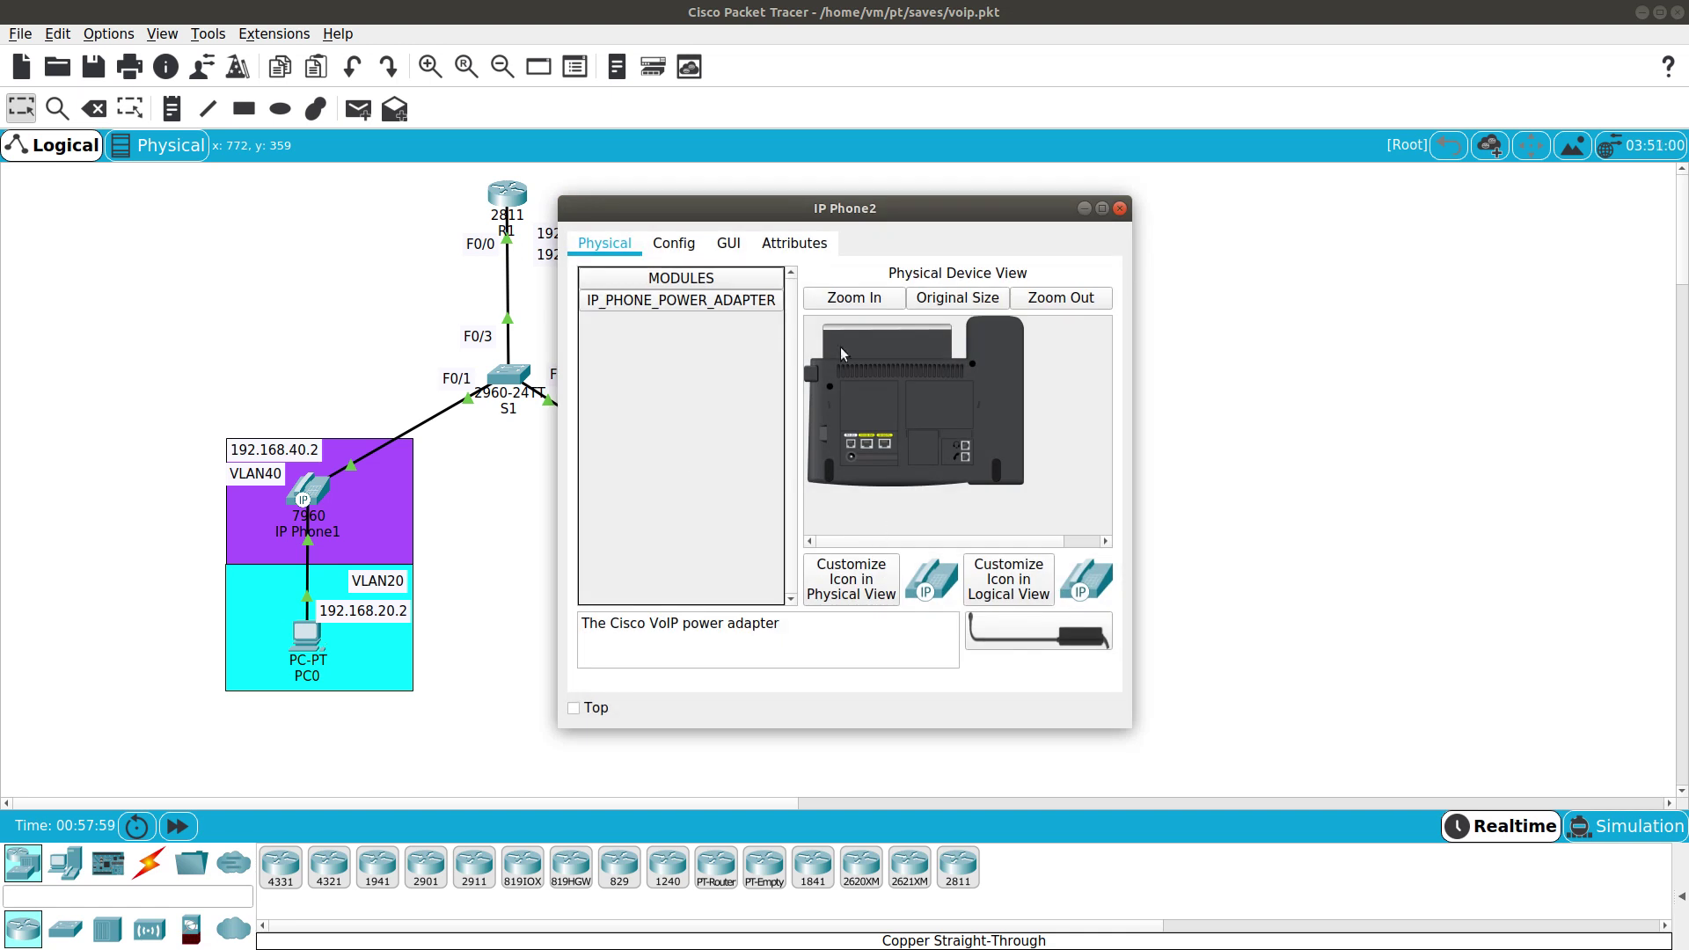
left_click_drag(1038, 631, 810, 473)
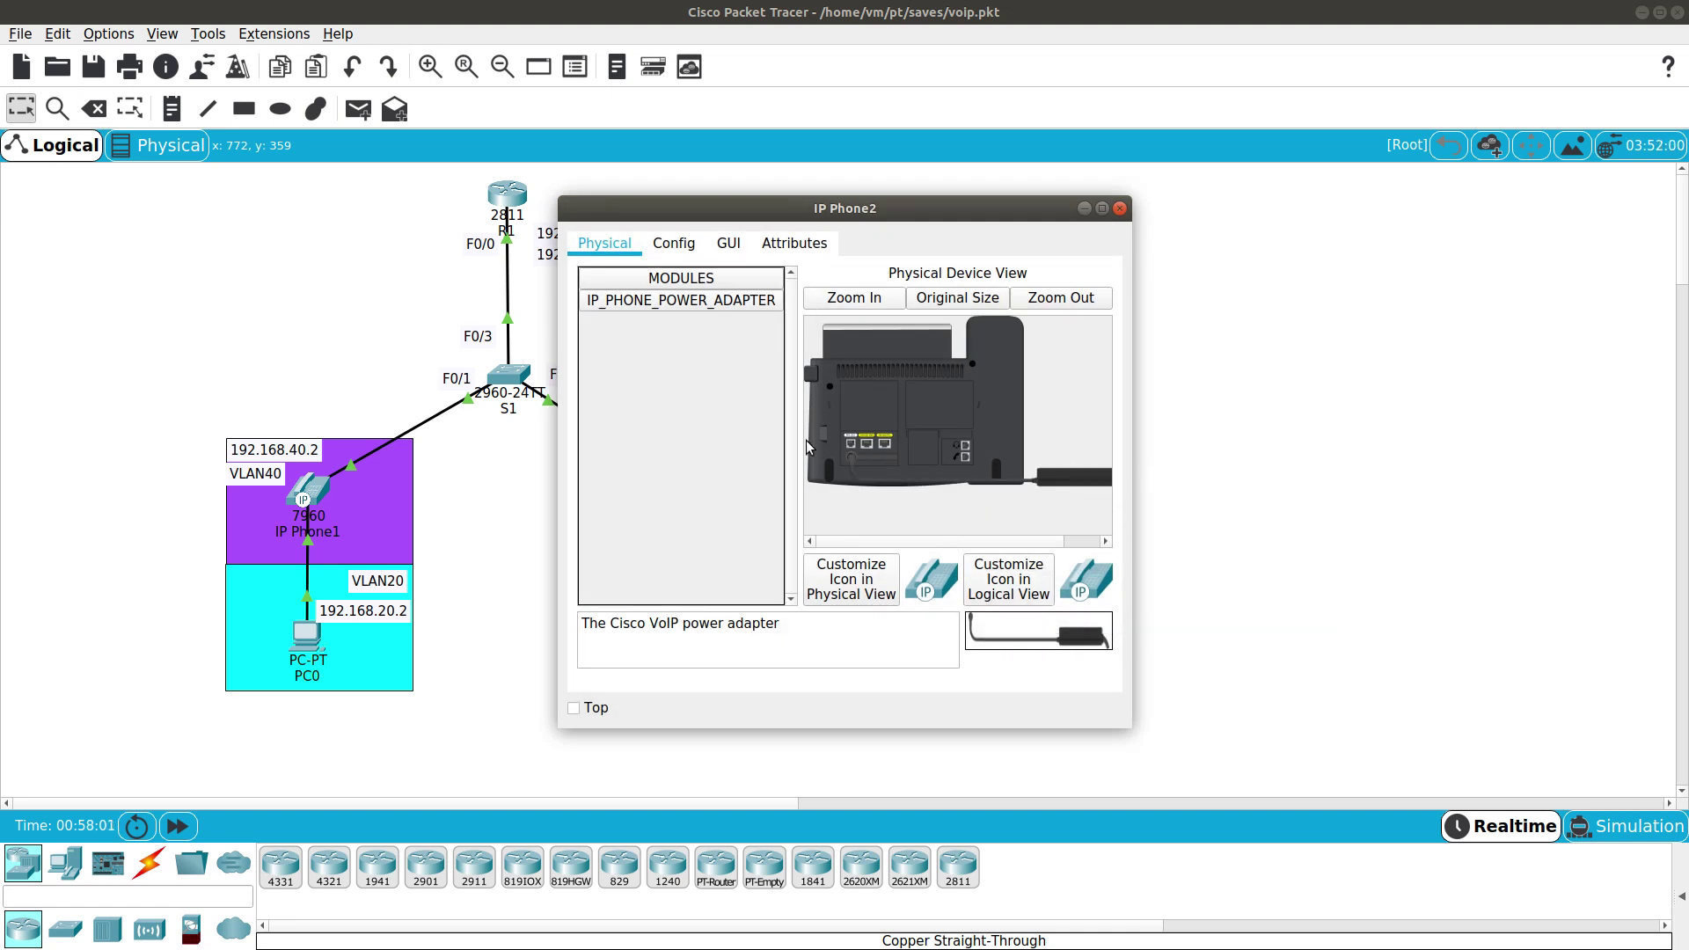
left_click(732, 245)
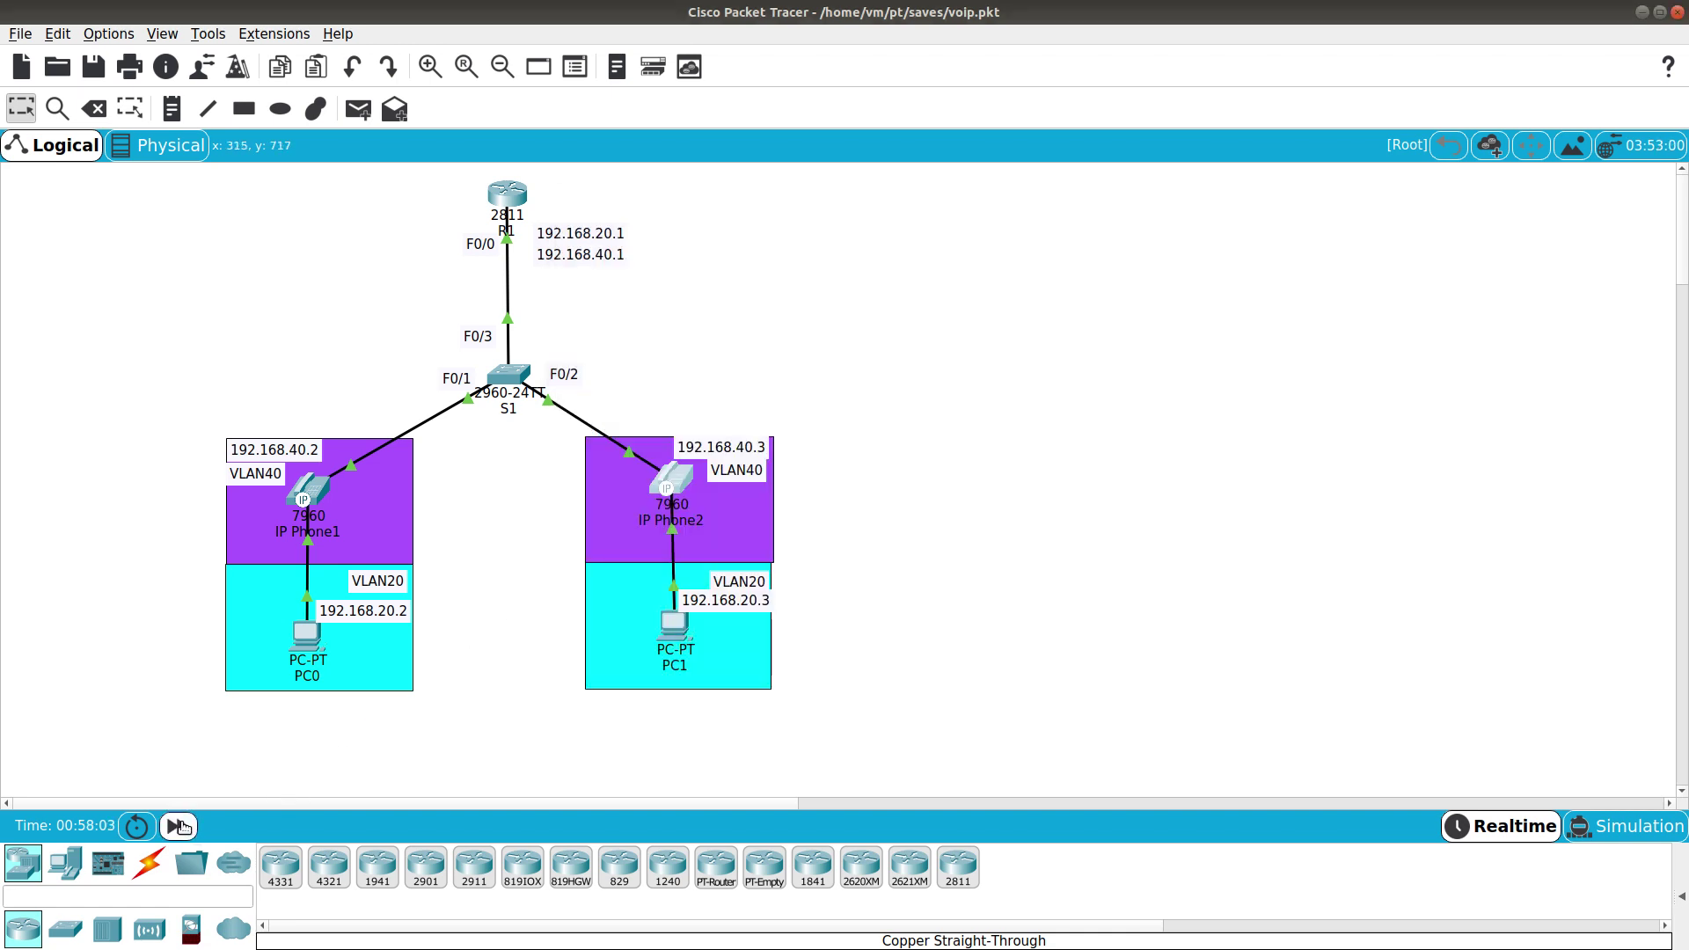
left_click(665, 478)
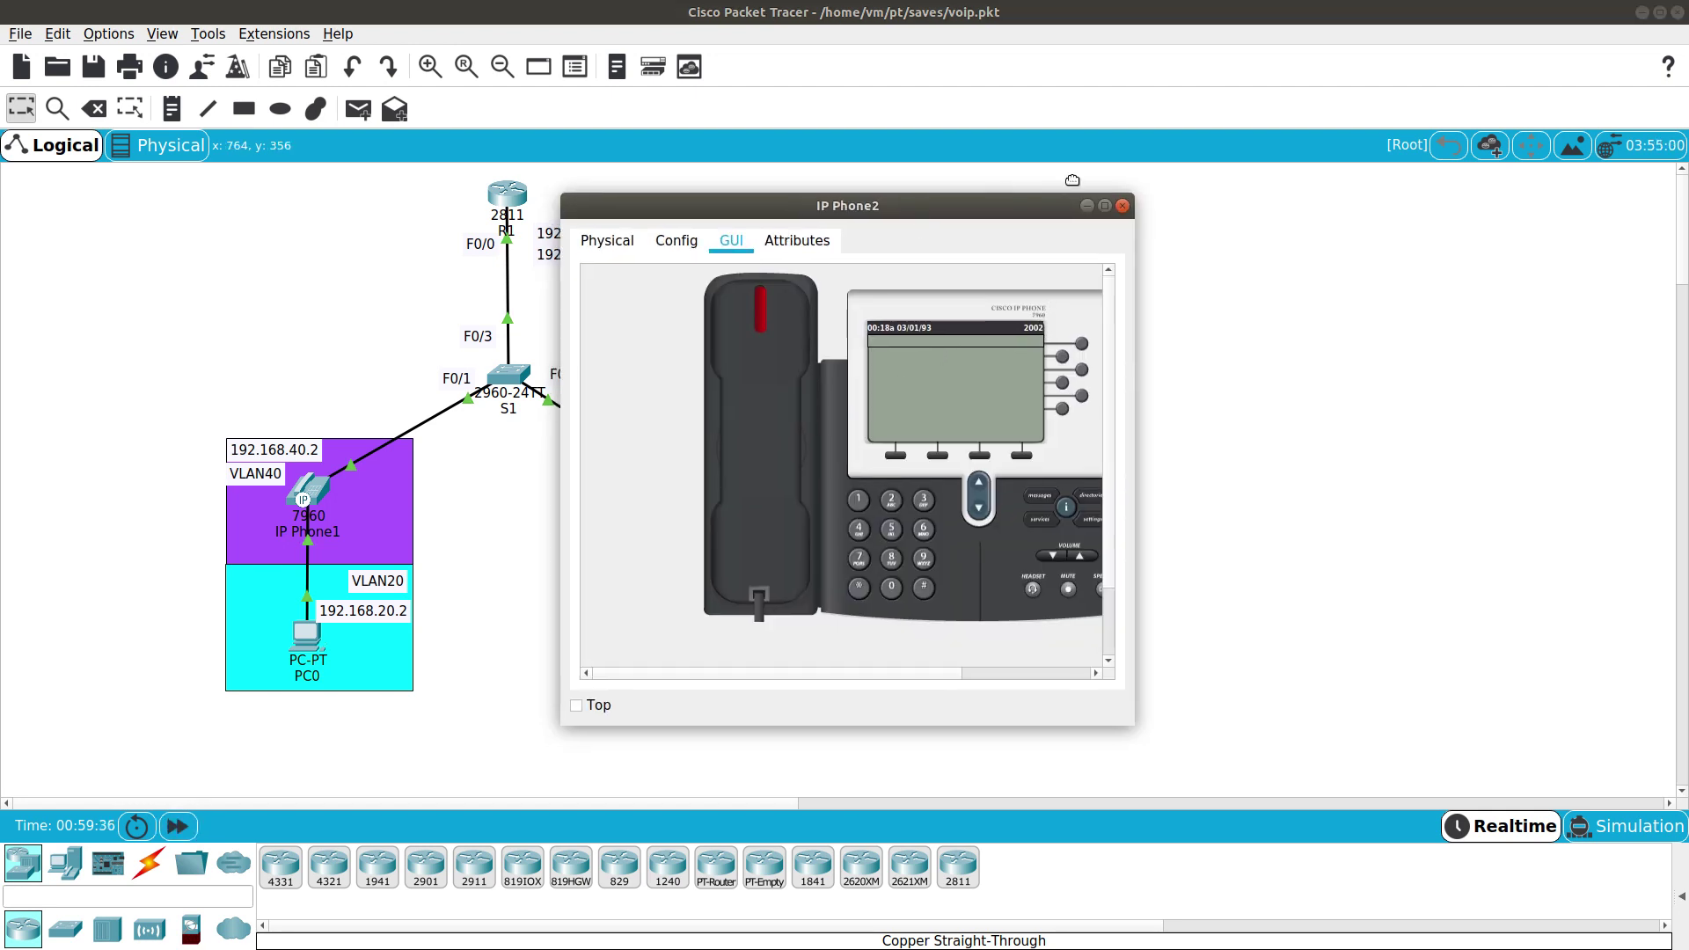
left_click_drag(916, 211, 1173, 162)
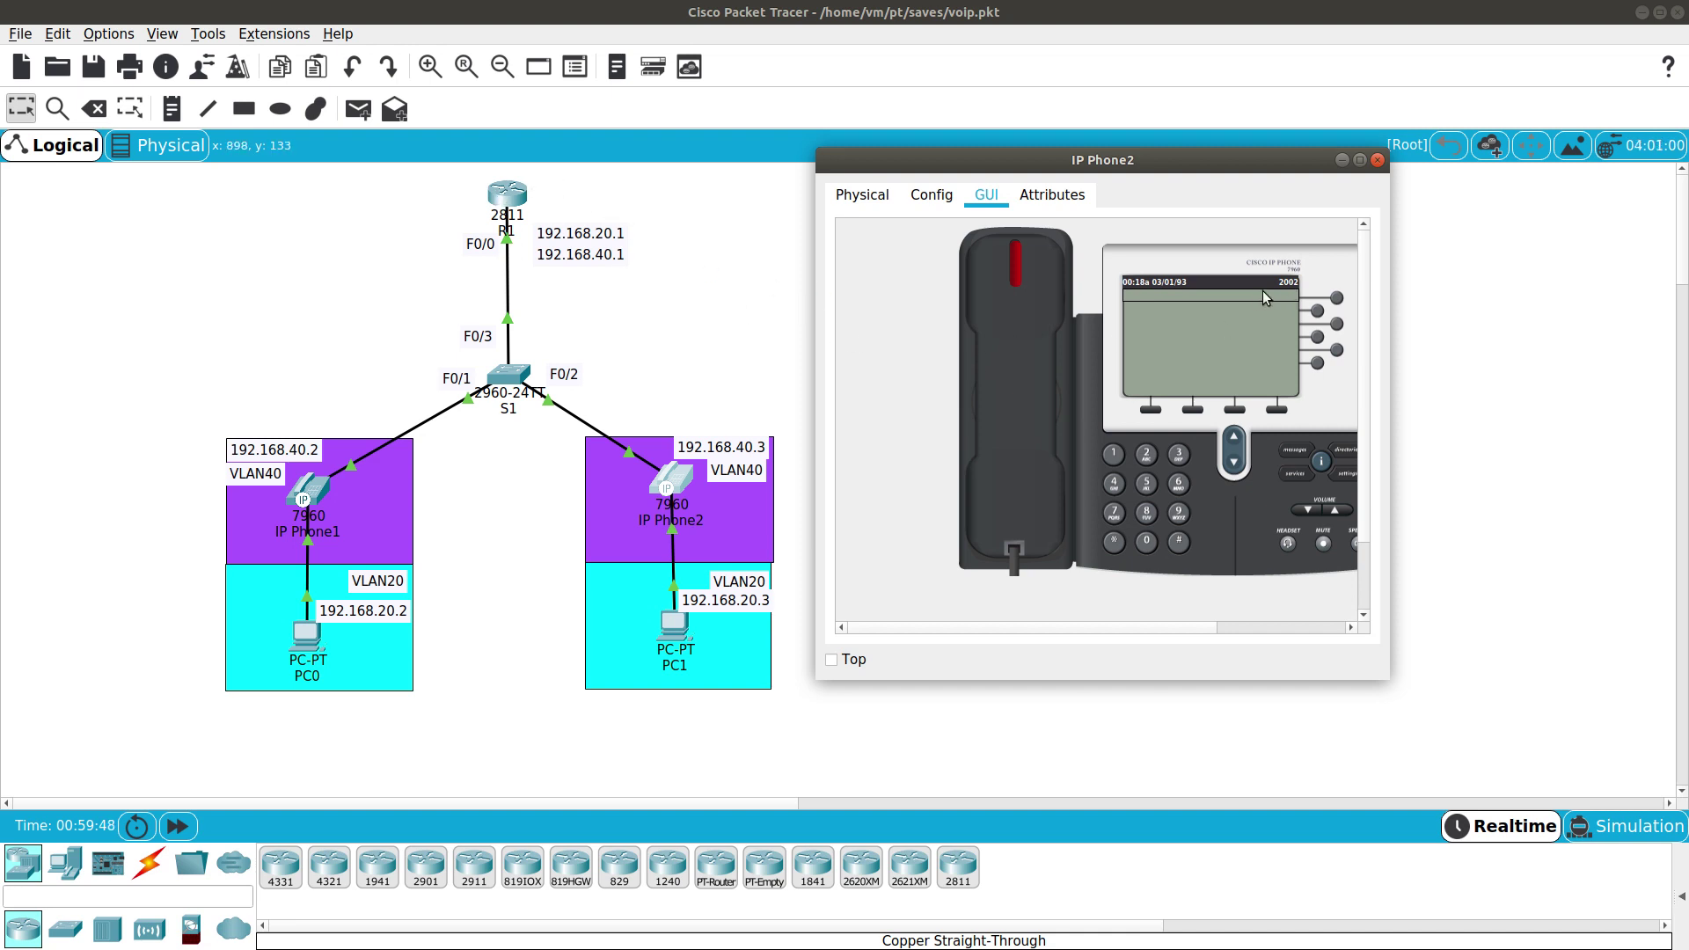
Dial 2002 on IP Phone1 and go off hook to place the call.
left_click(315, 486)
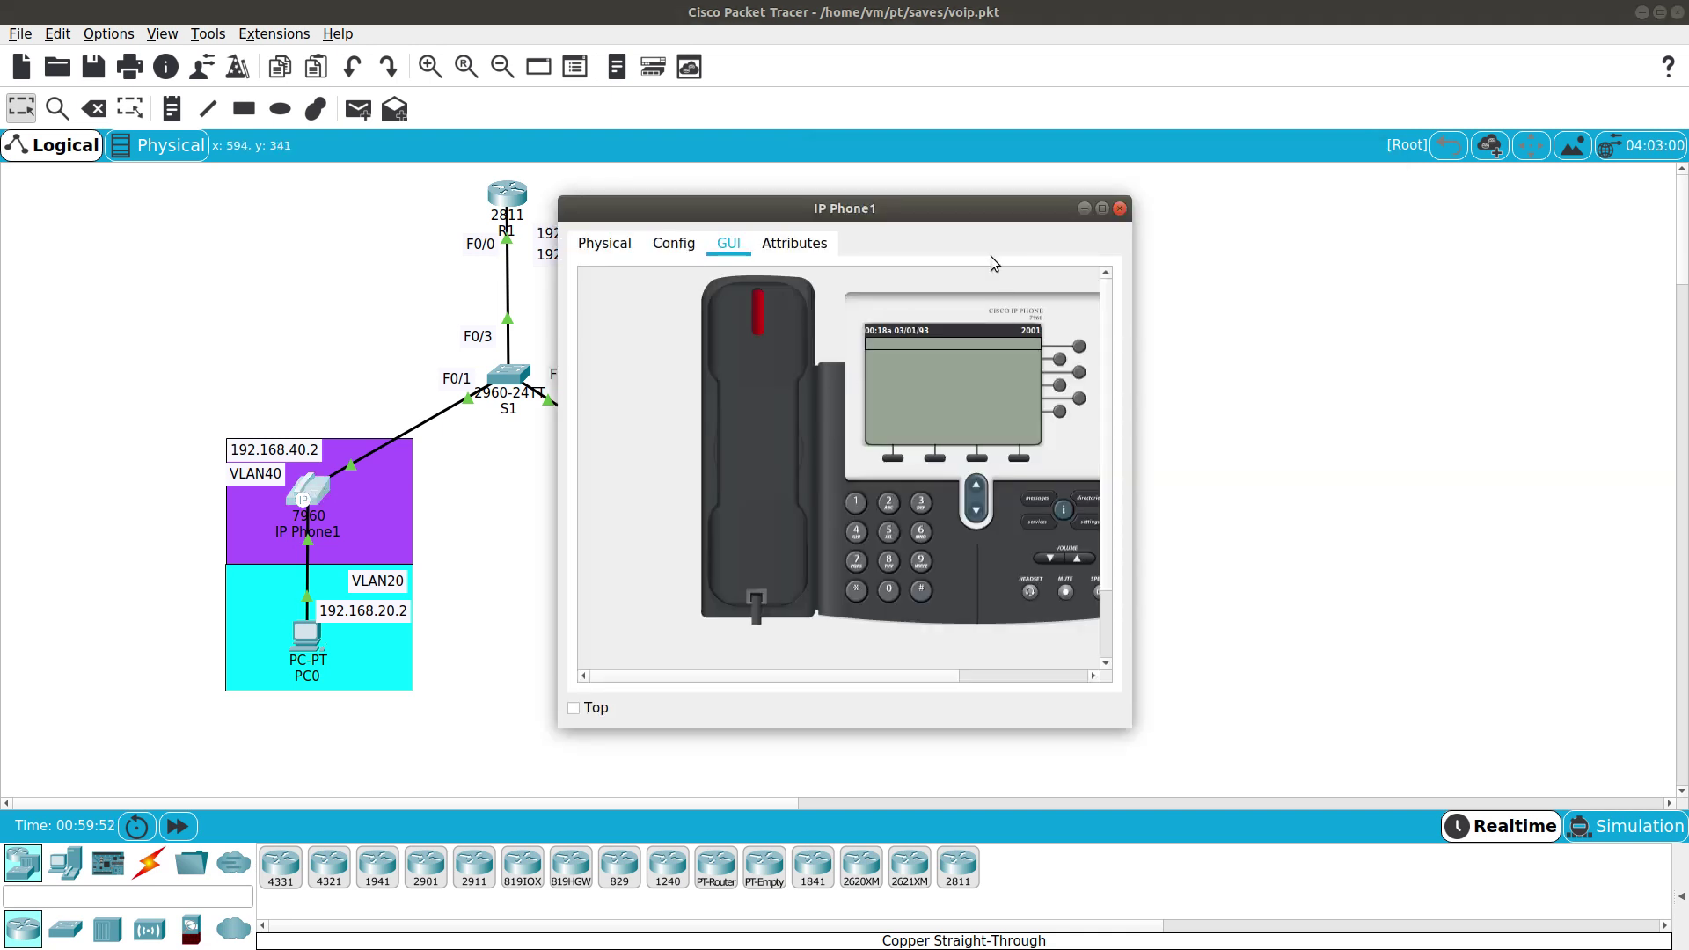
left_click_drag(982, 206, 1271, 164)
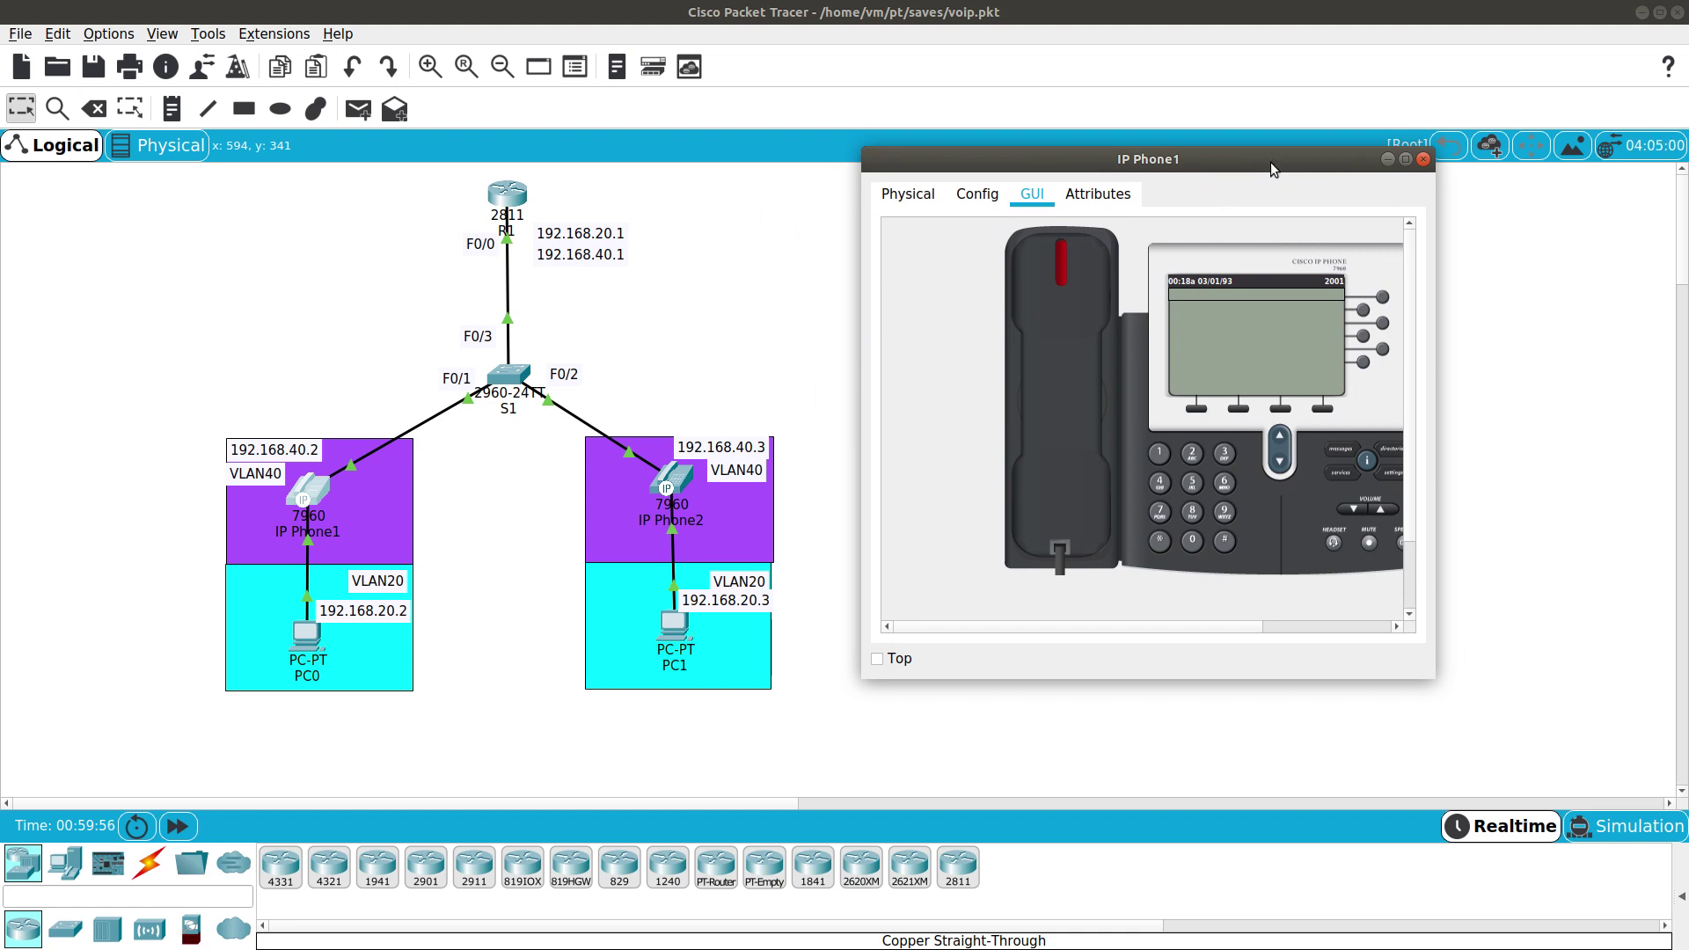
left_click_drag(1227, 162, 1138, 168)
left_click(1102, 460)
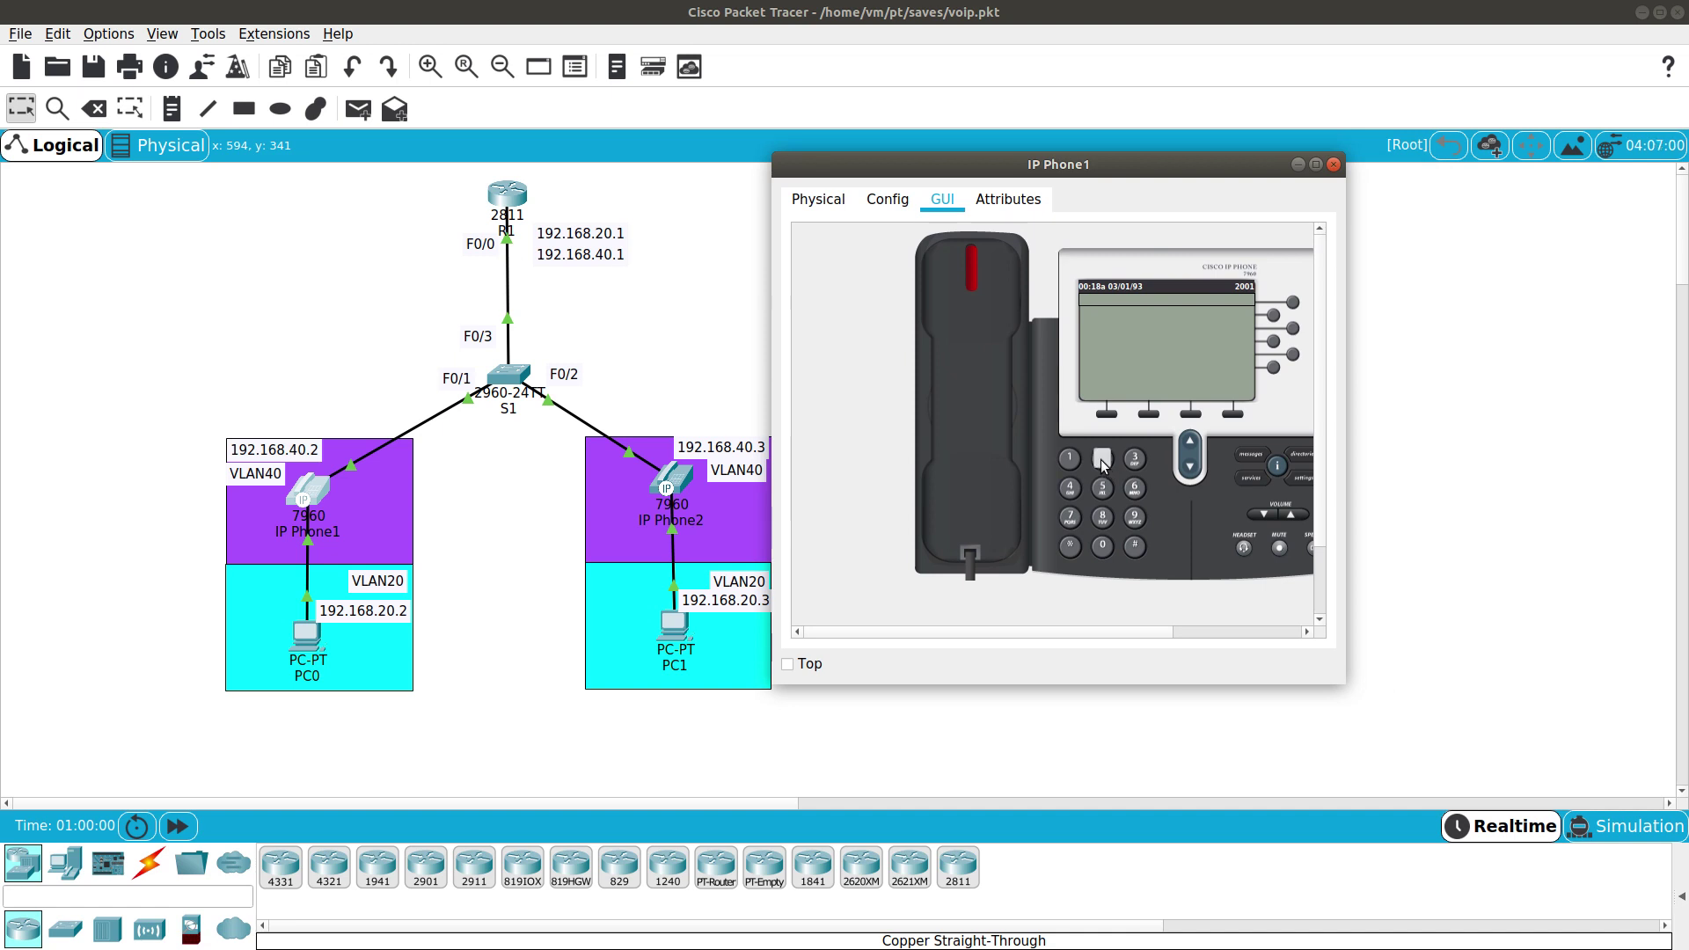
left_click(1103, 547)
left_click(1102, 547)
left_click(983, 347)
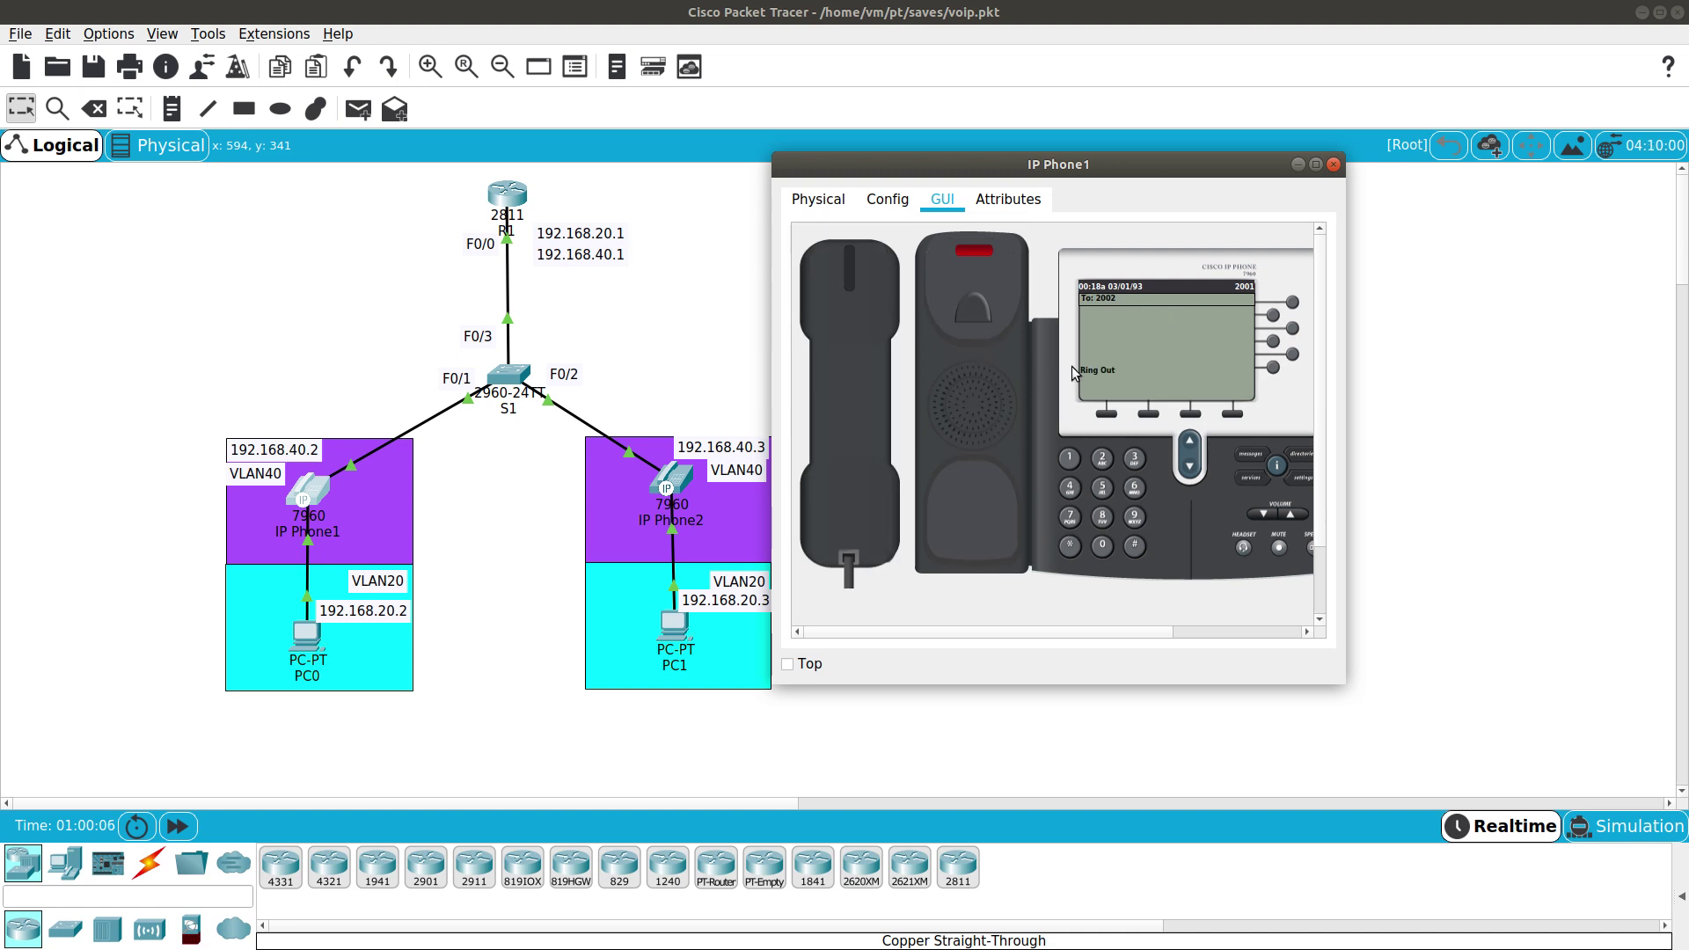
Answer the call on IP Phone2, hang up IP Phone1, and bring up IP Phone2's screen.
left_click(673, 482)
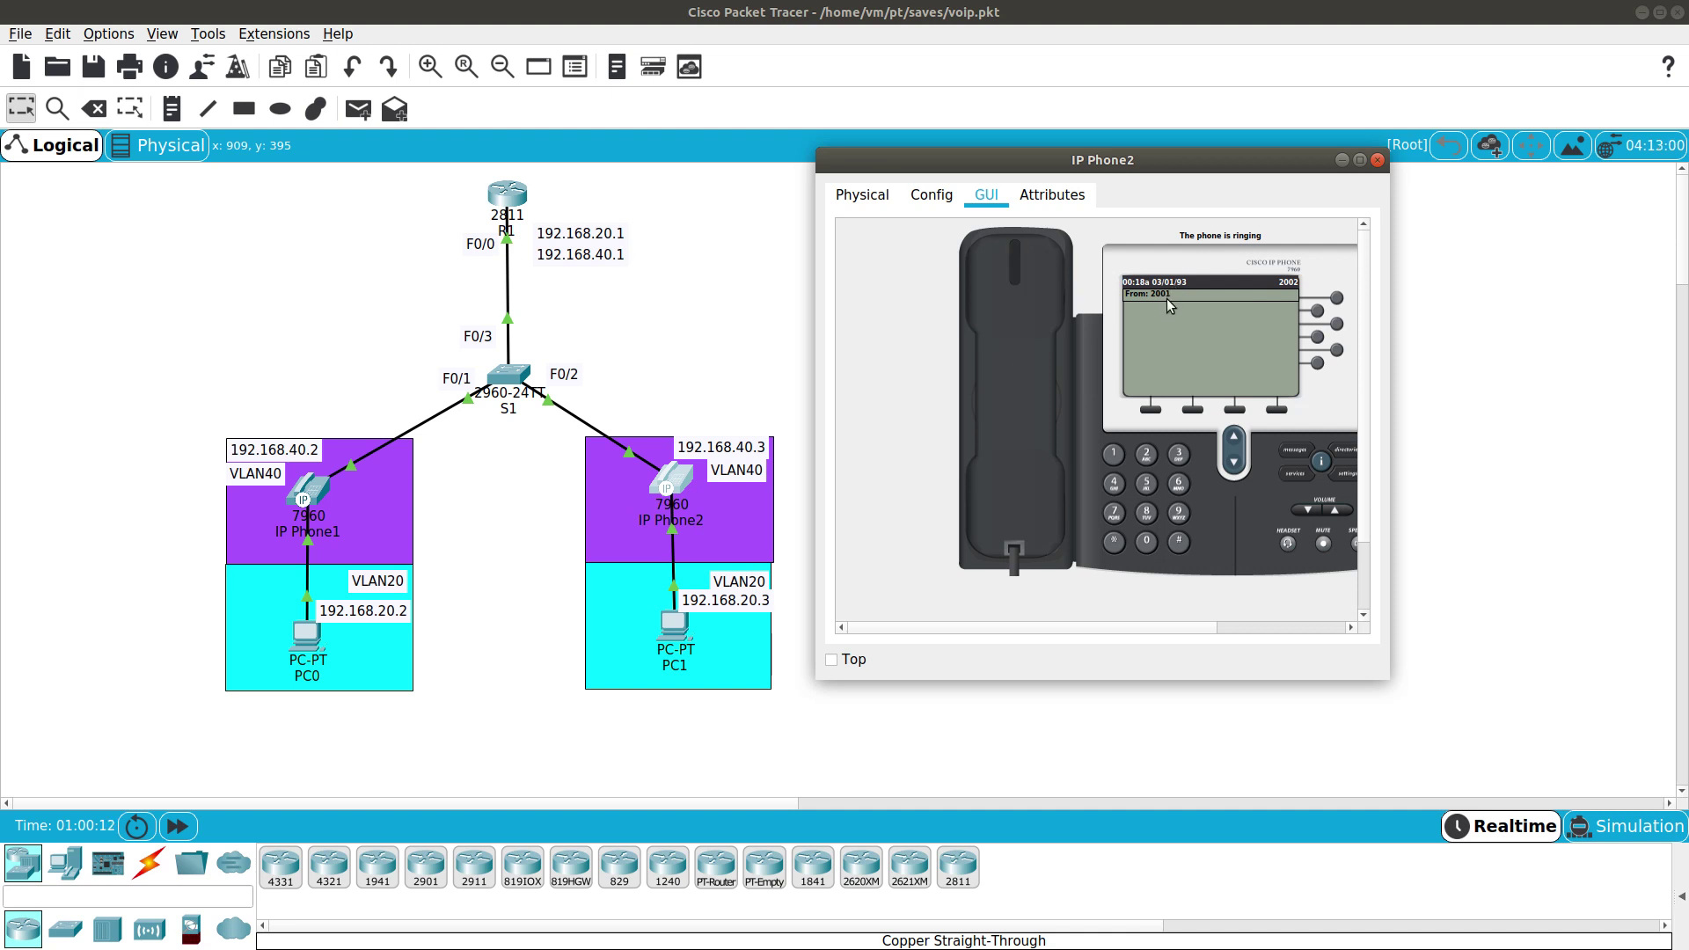
left_click(1038, 325)
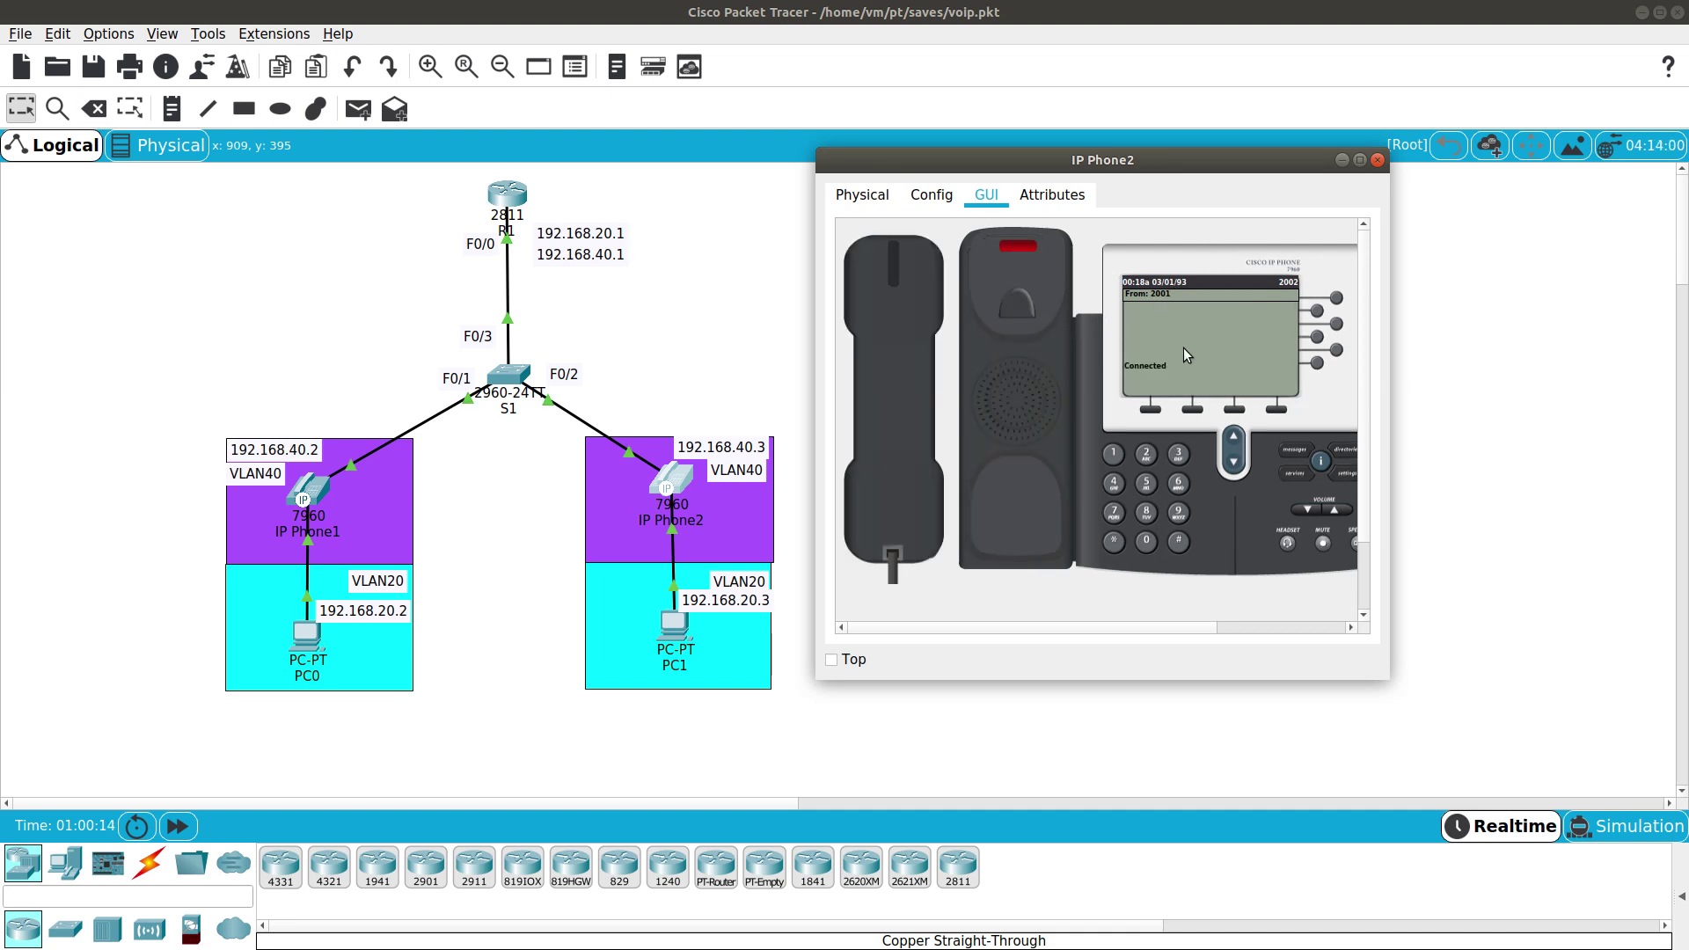
left_click(321, 489)
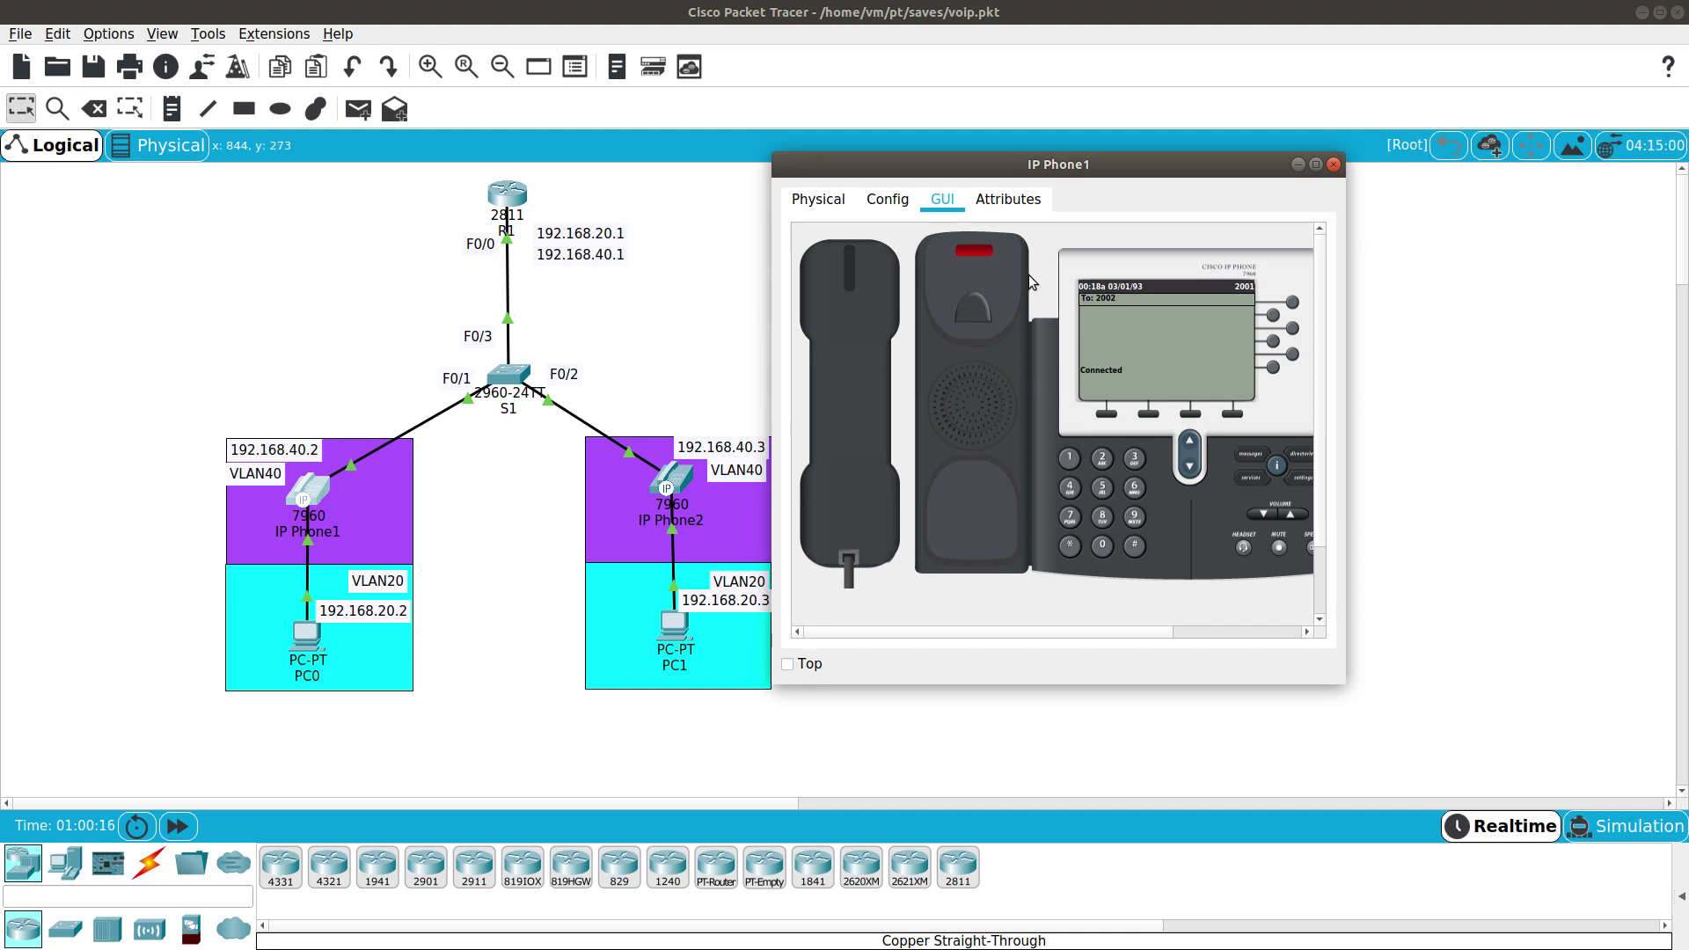
left_click(860, 371)
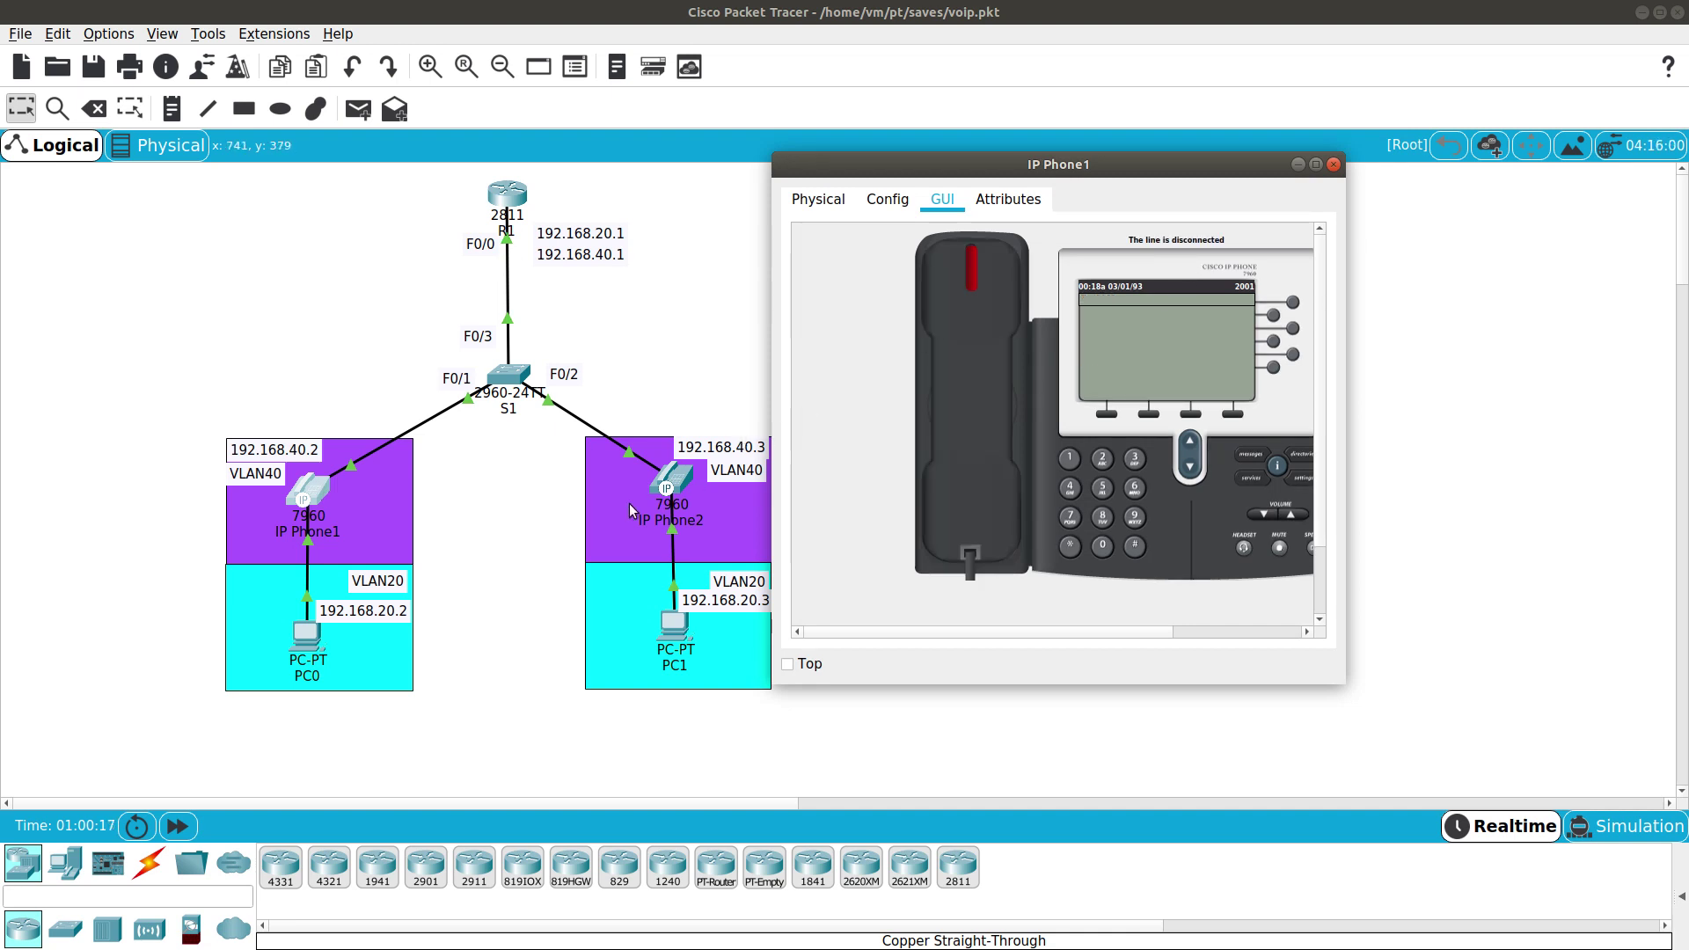
left_click(673, 481)
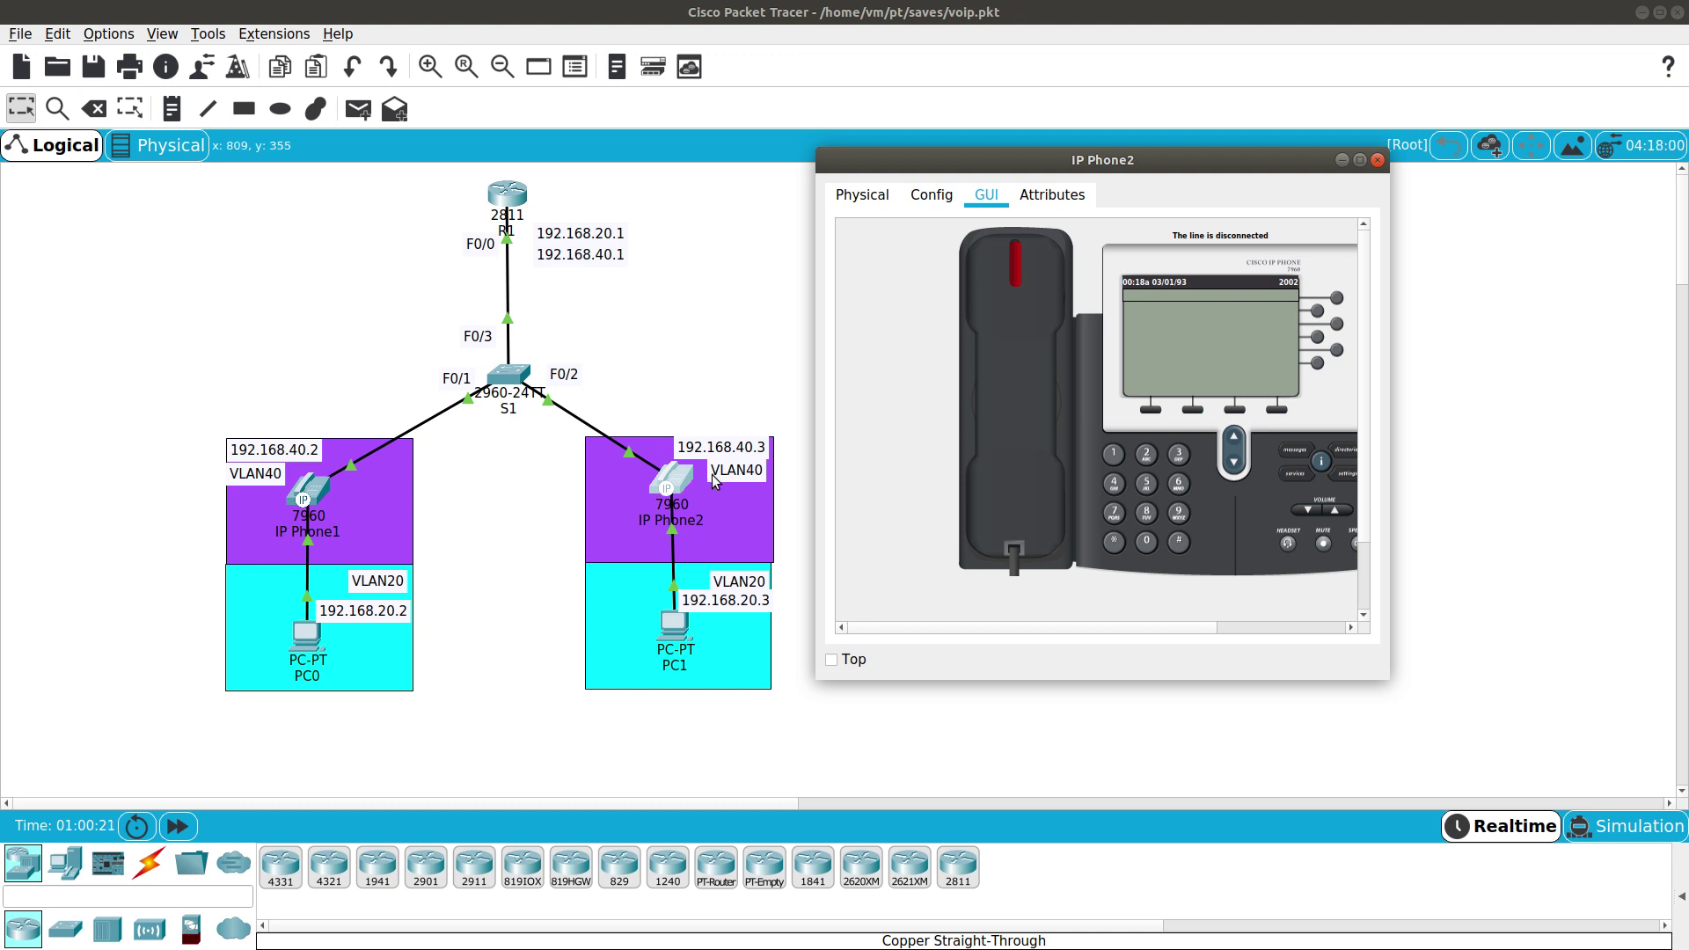
Call extension 2001 from IP Phone2 and answer it on IP Phone1.
left_click(1149, 456)
type("1")
left_click(1055, 350)
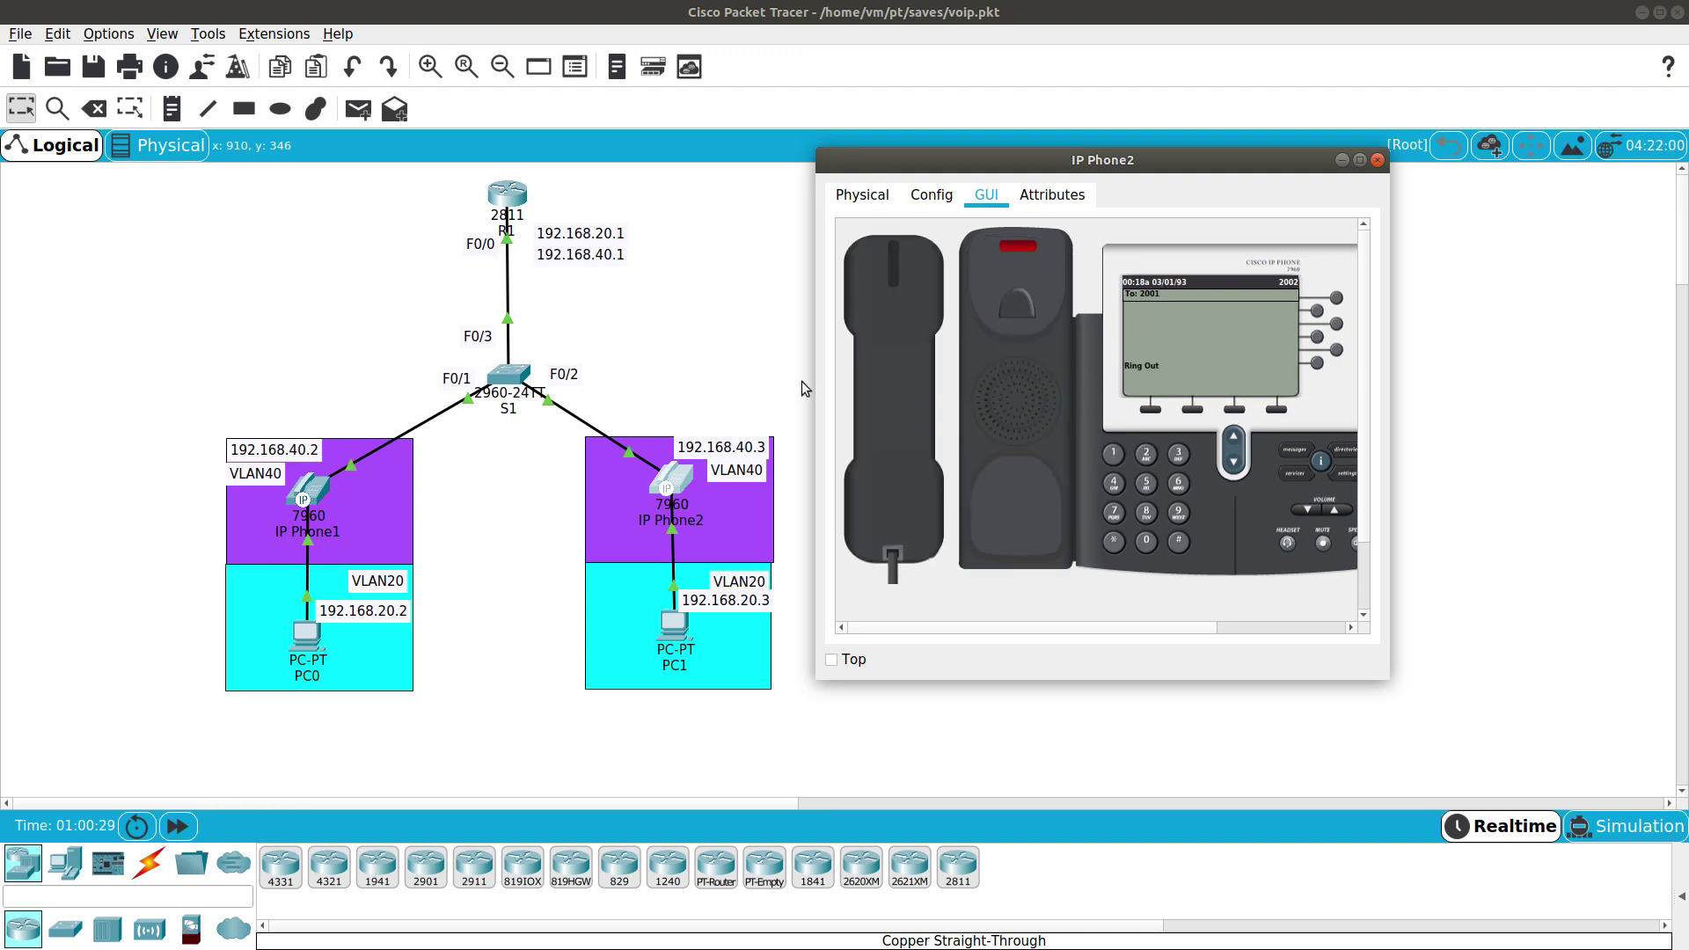
left_click(325, 495)
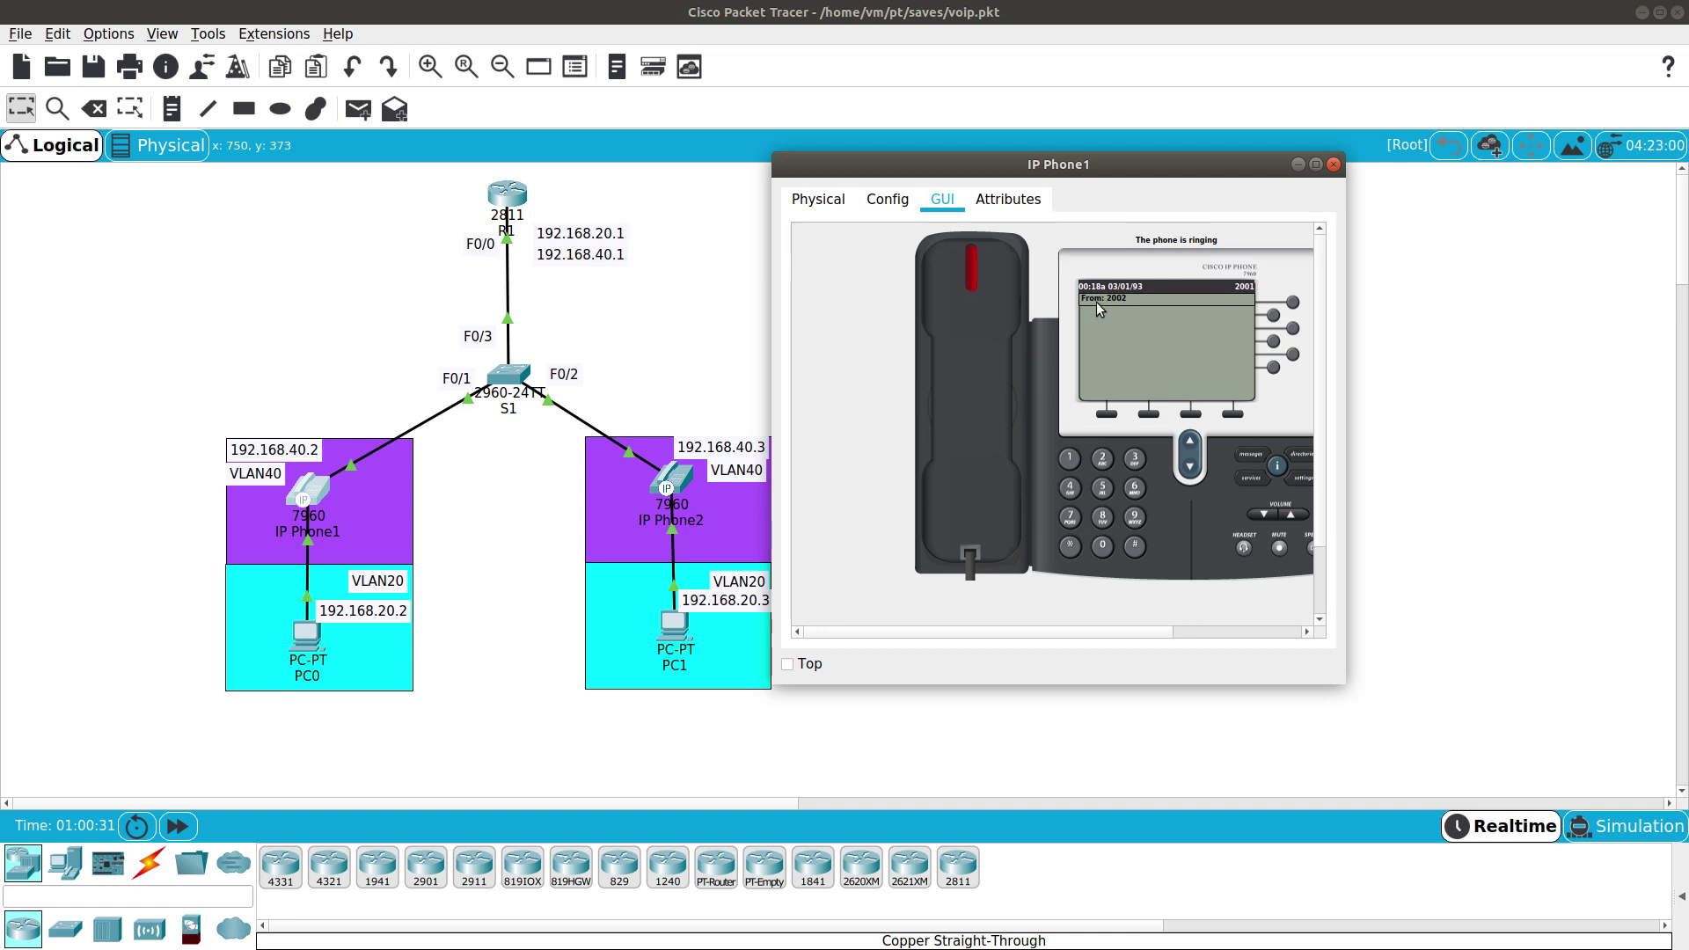
left_click(973, 276)
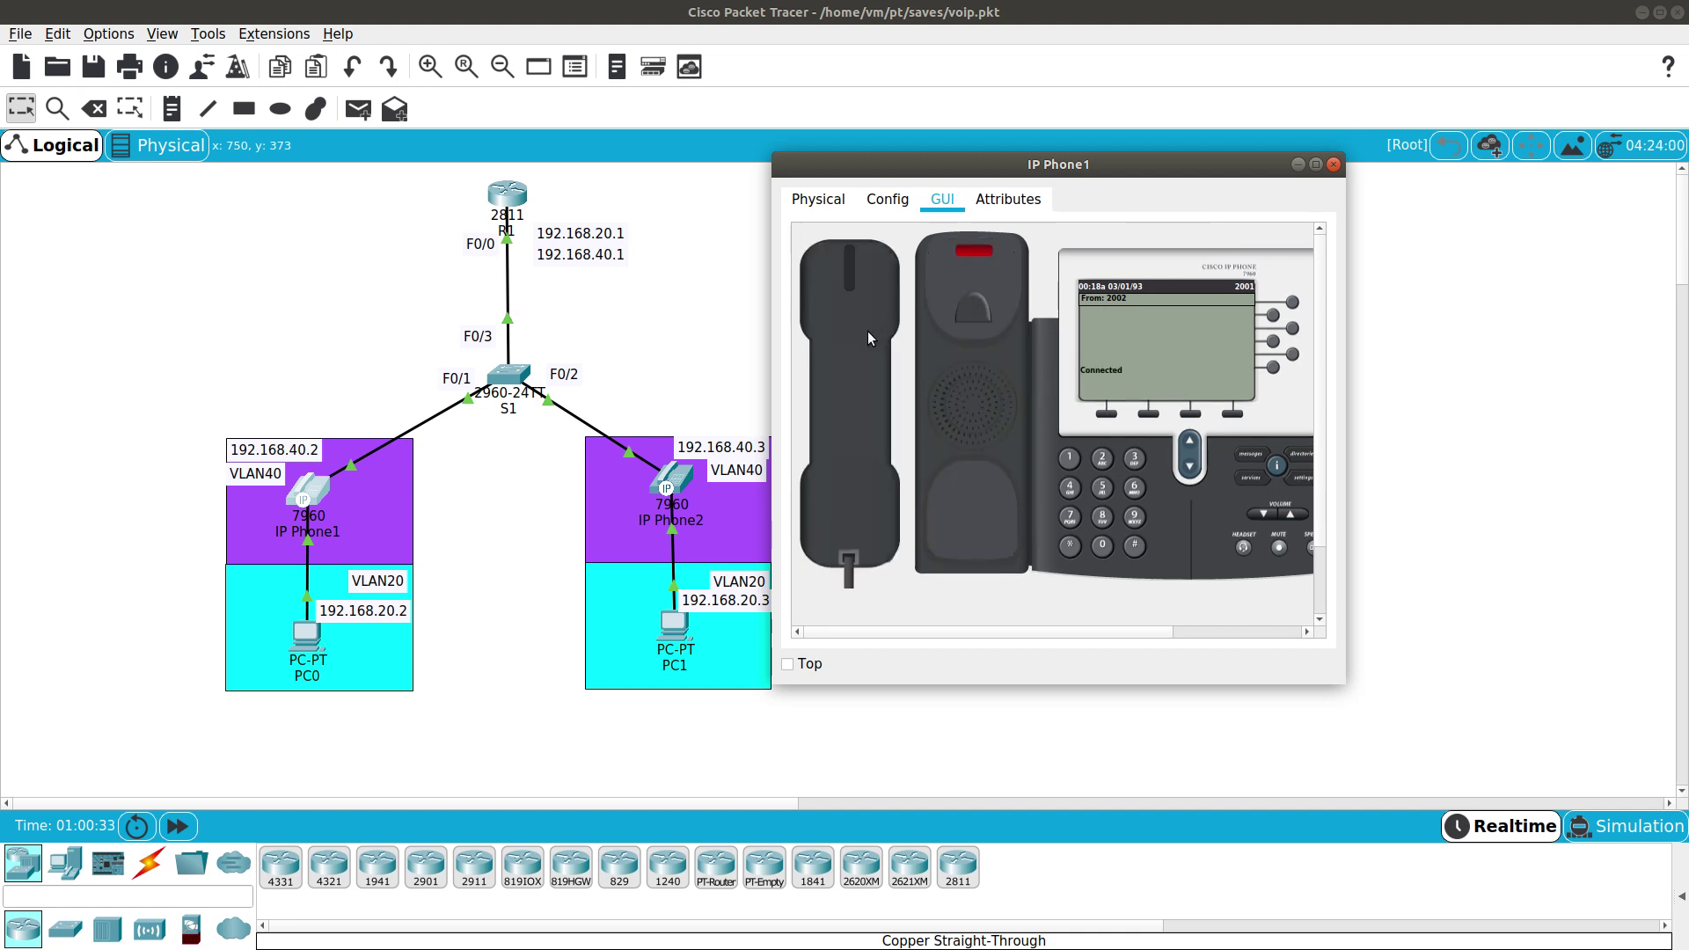
Hang up IP Phone1 and close both phone windows.
left_click(867, 331)
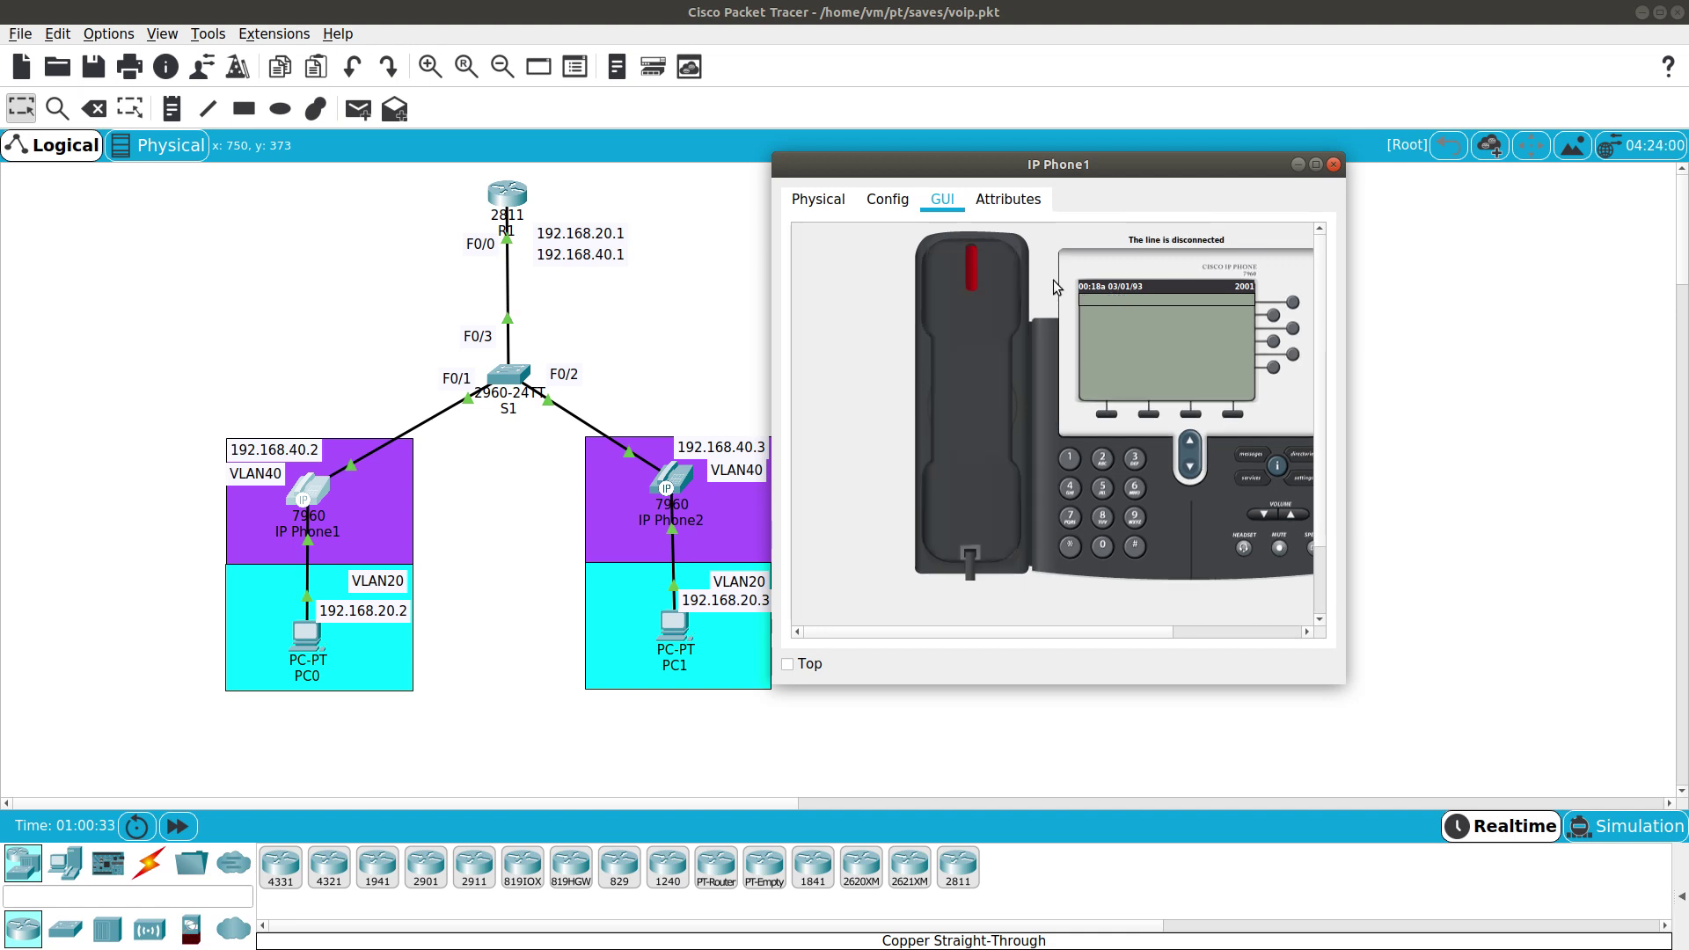
left_click(1334, 165)
left_click(691, 493)
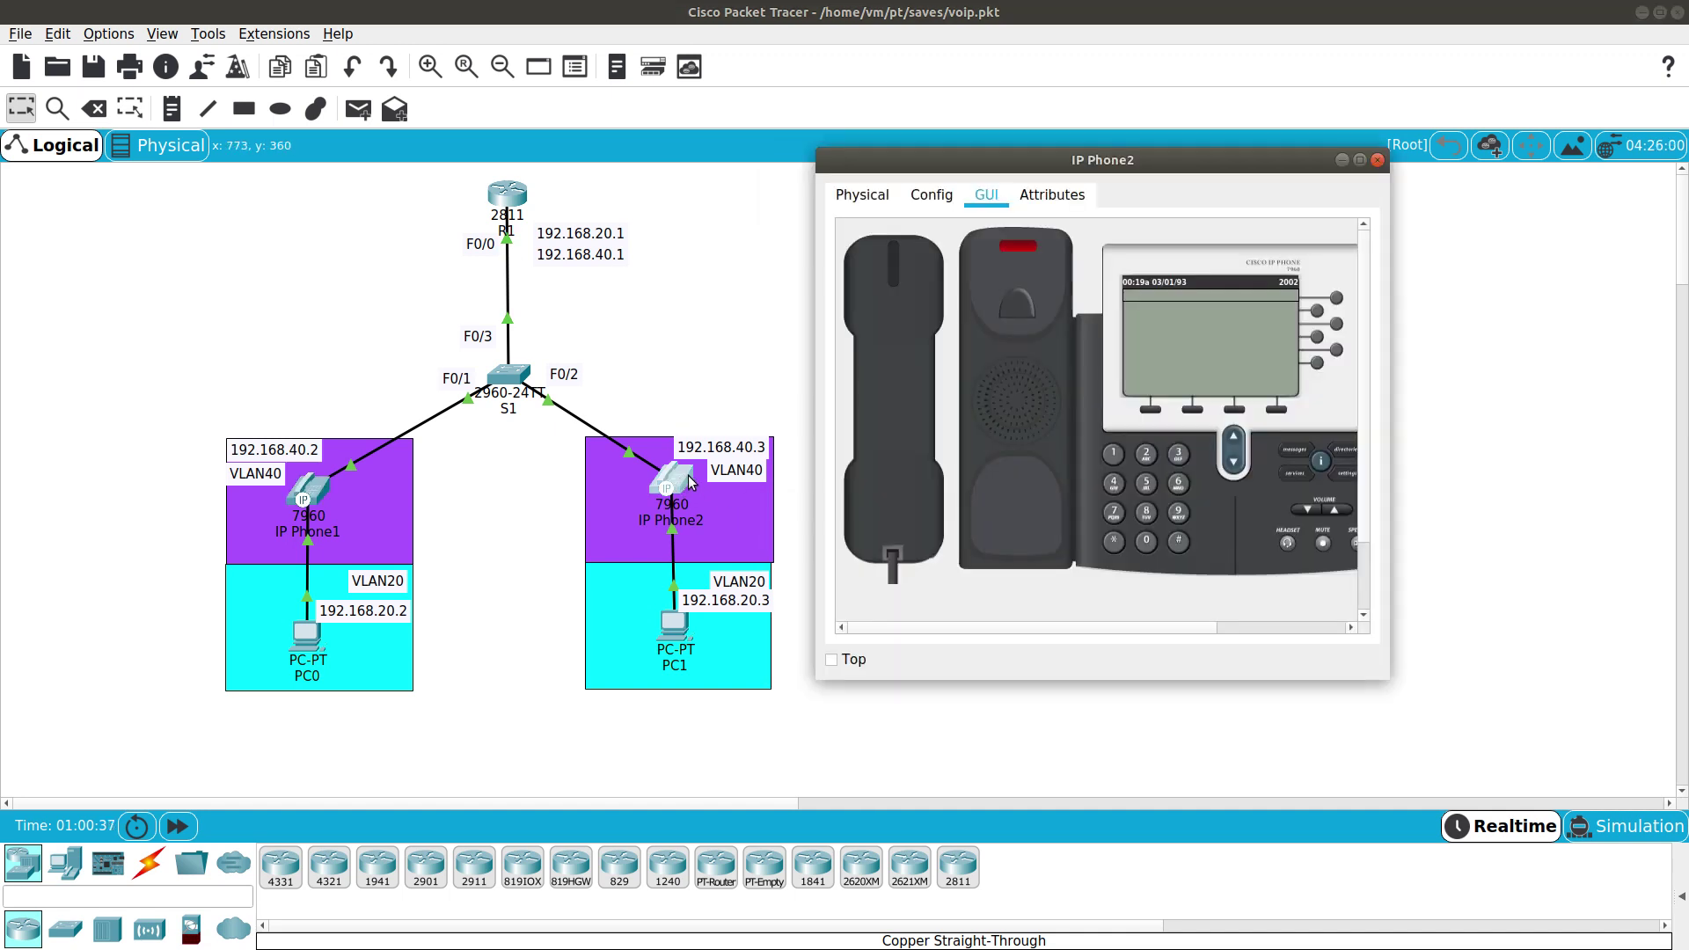
left_click(1377, 161)
left_click(307, 635)
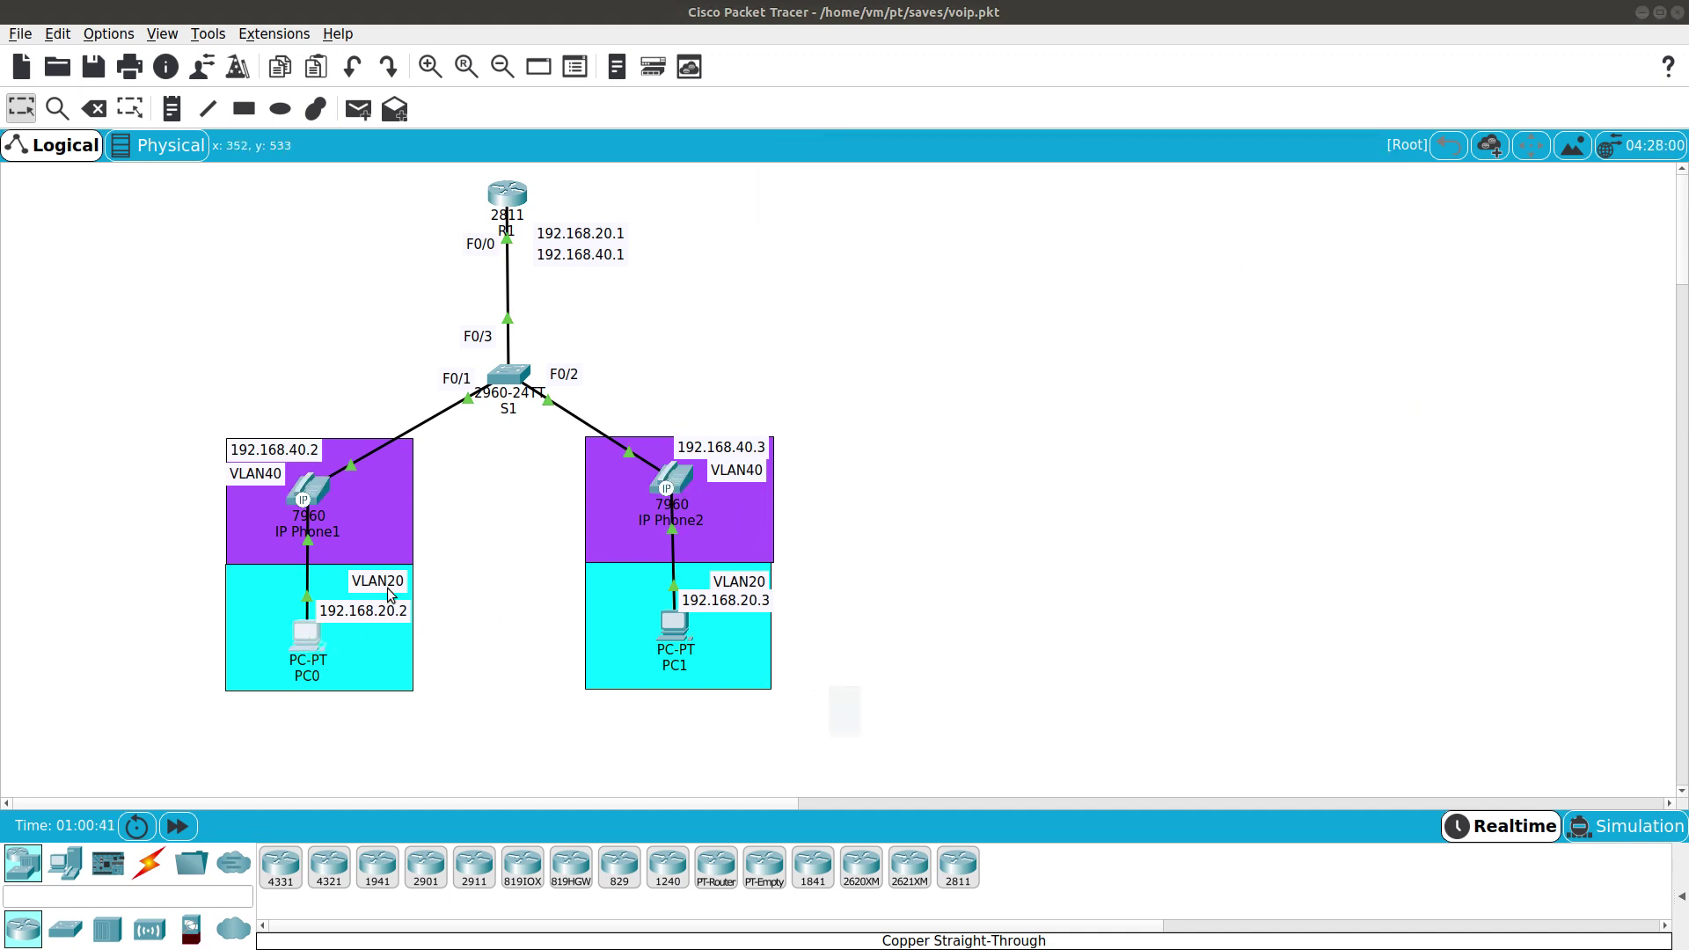
Switch PC0 to DHCP so it receives 192.168.20.2.
left_click_drag(677, 211, 1079, 185)
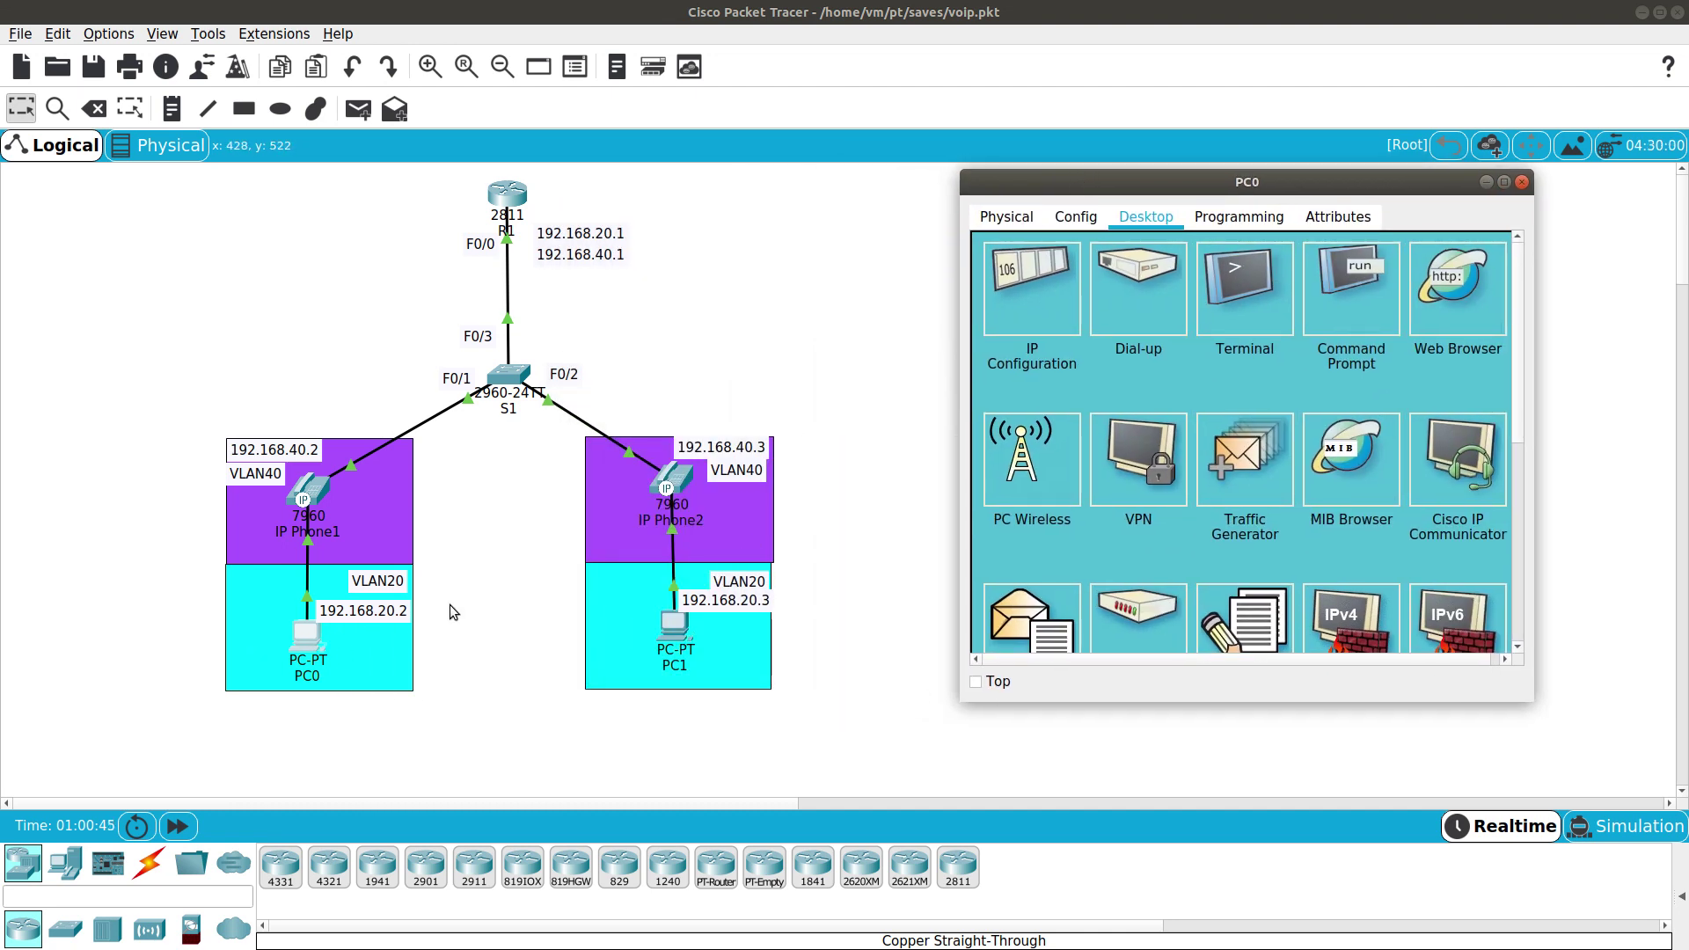
left_click(1053, 281)
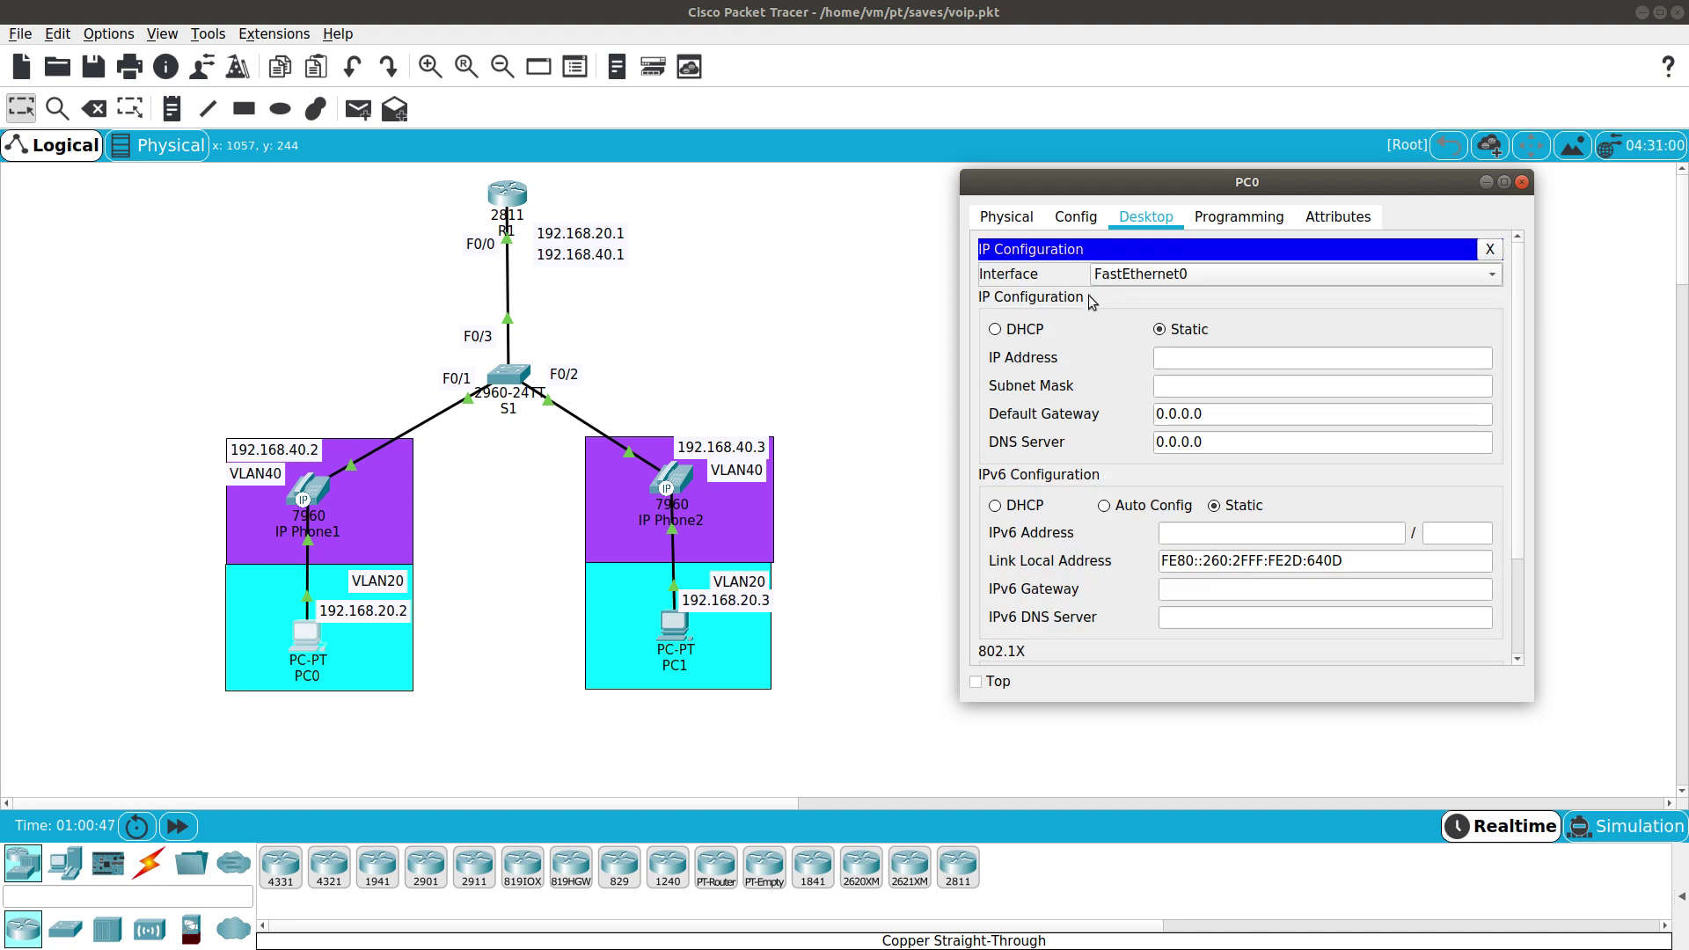
left_click(1023, 331)
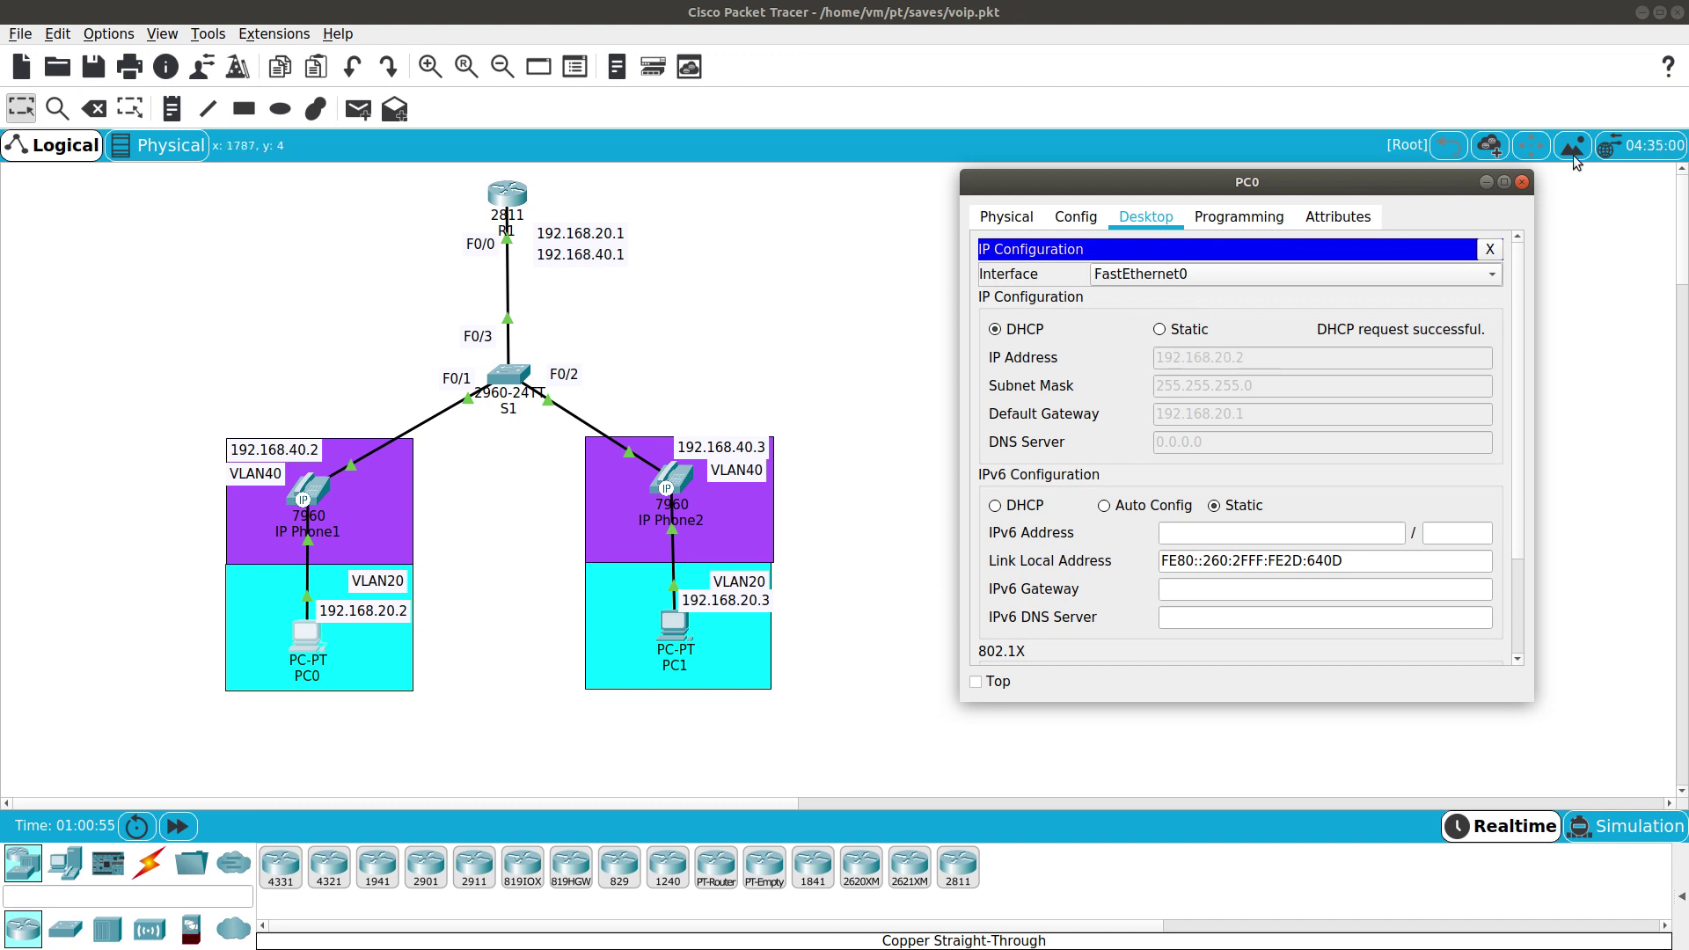
left_click(1521, 182)
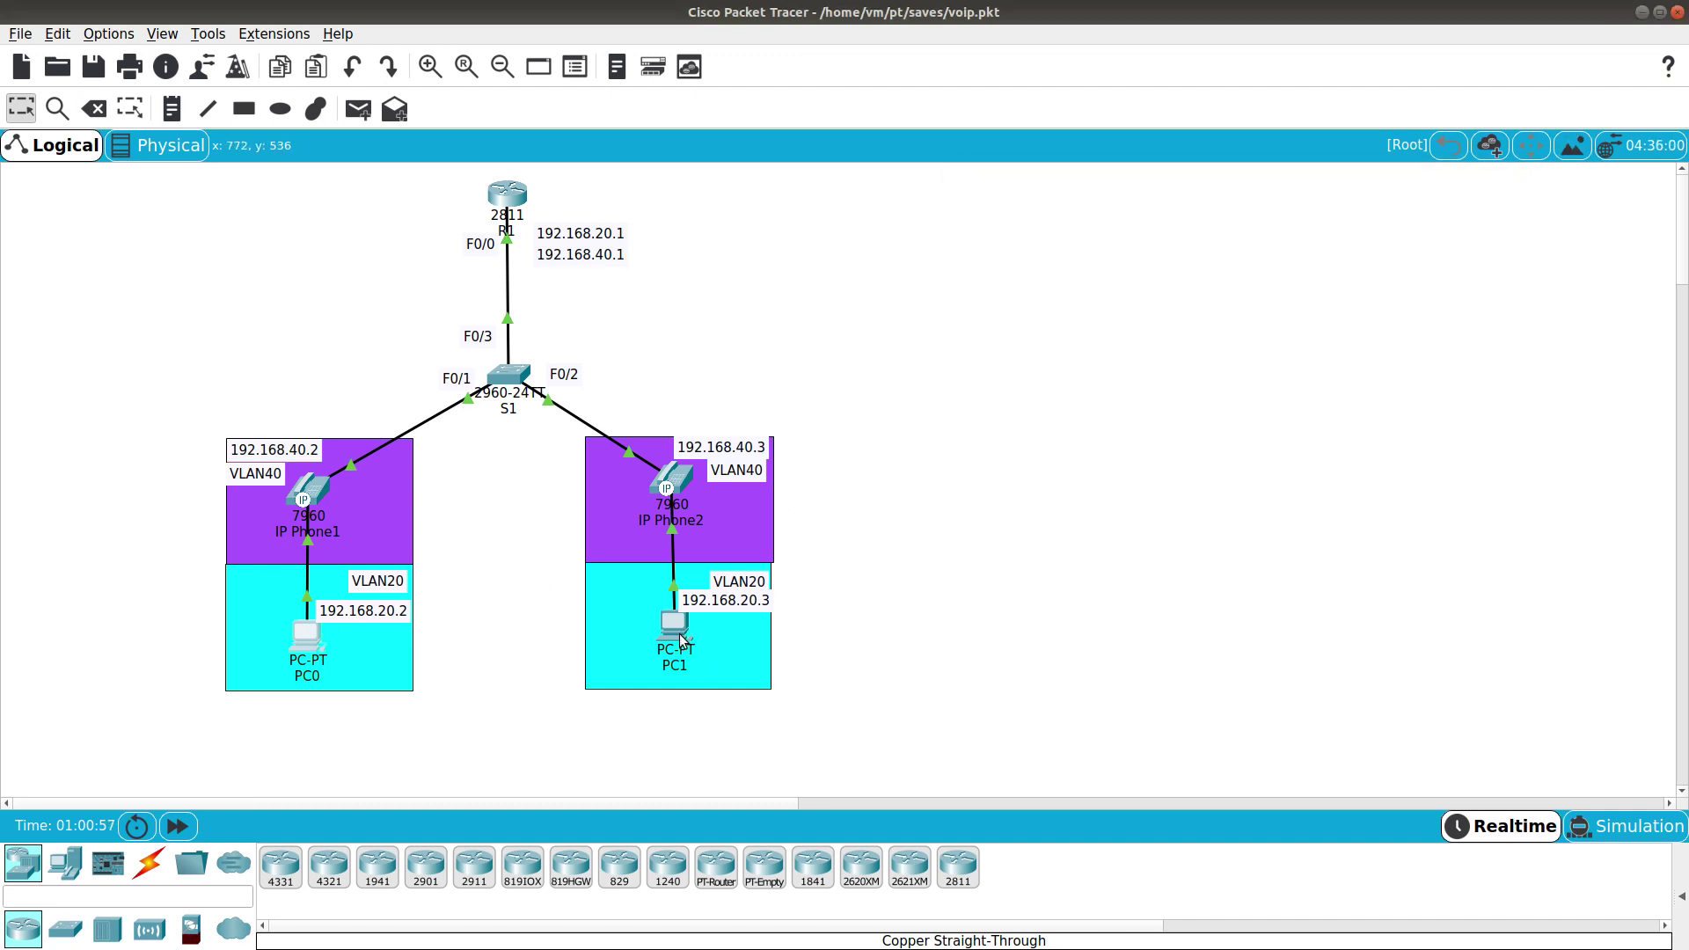
Switch PC1 to DHCP for 192.168.20.3 and open its Command Prompt.
left_click(679, 634)
left_click_drag(827, 208, 1323, 167)
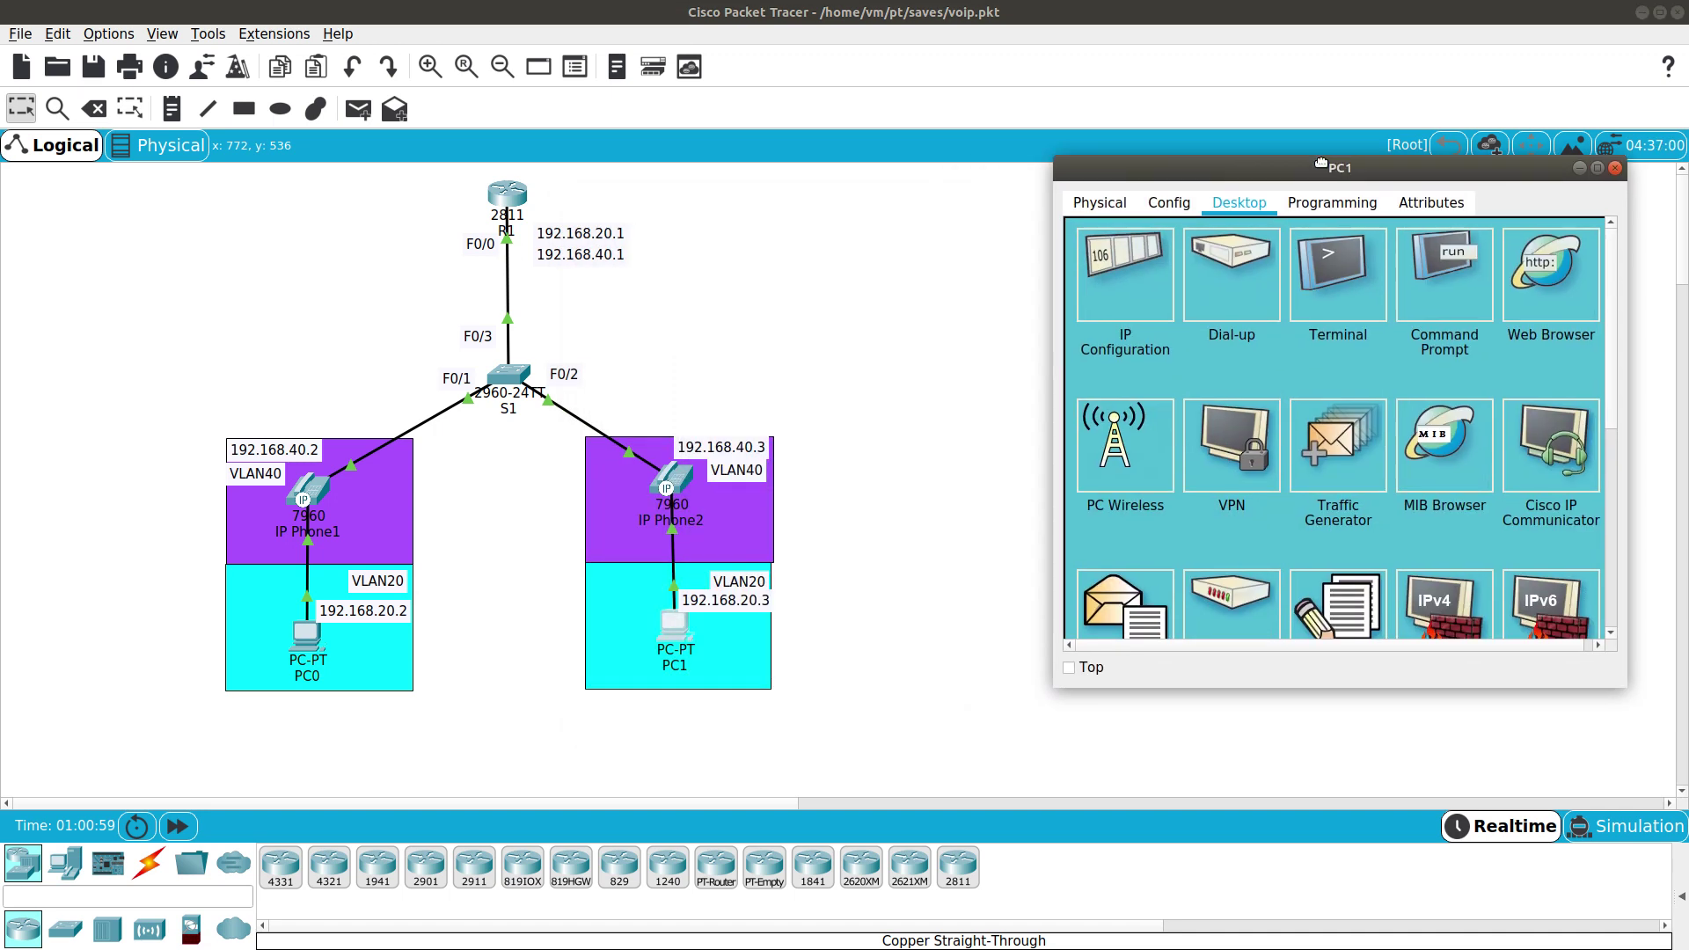
left_click(1112, 304)
left_click(1090, 315)
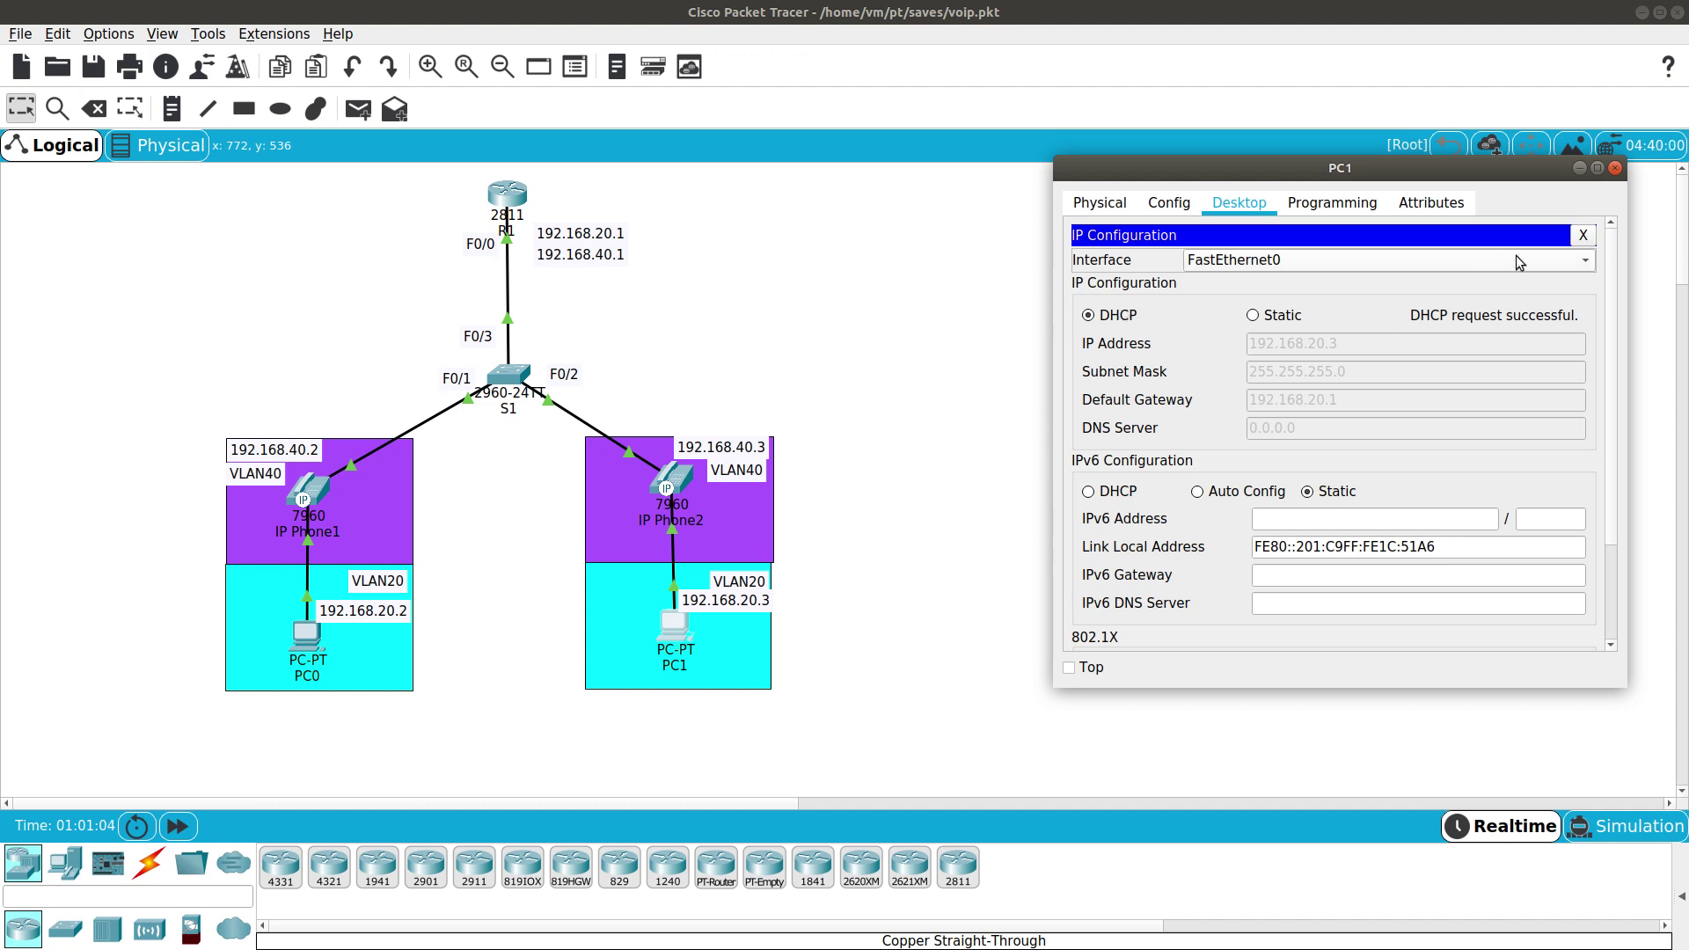
left_click(1584, 235)
left_click(1419, 276)
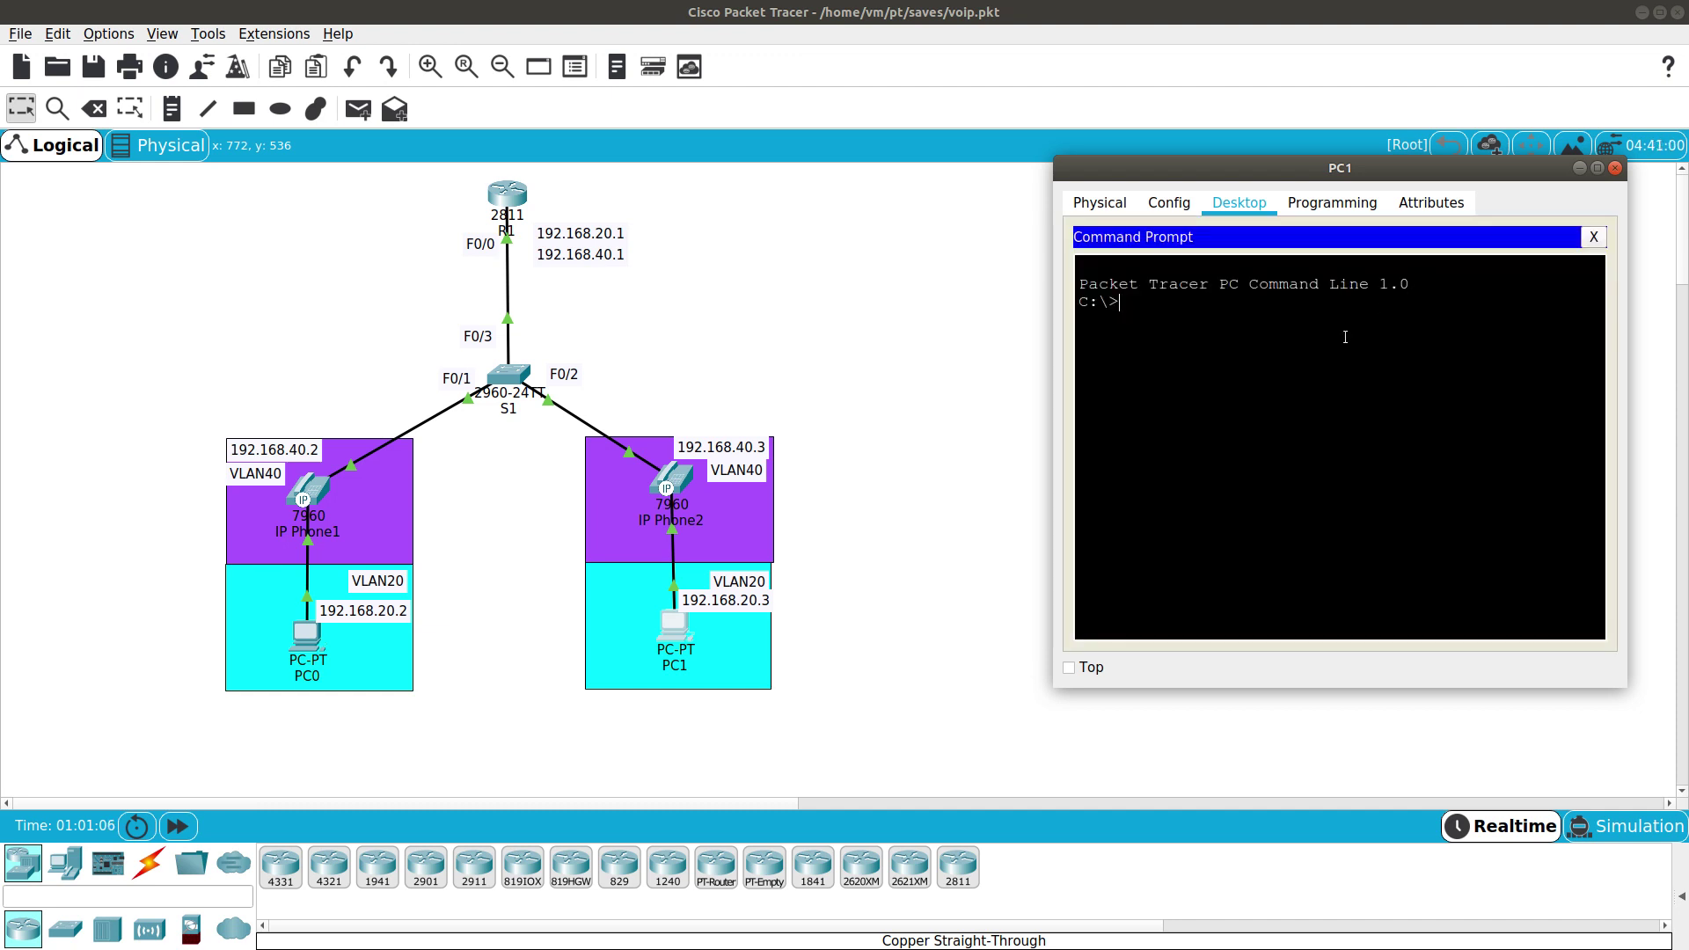
Ping 192.168.20.2 from PC1, check the replies, then close PC1's command prompt and window.
type("ping 192.")
type("168.20.2")
key("Return")
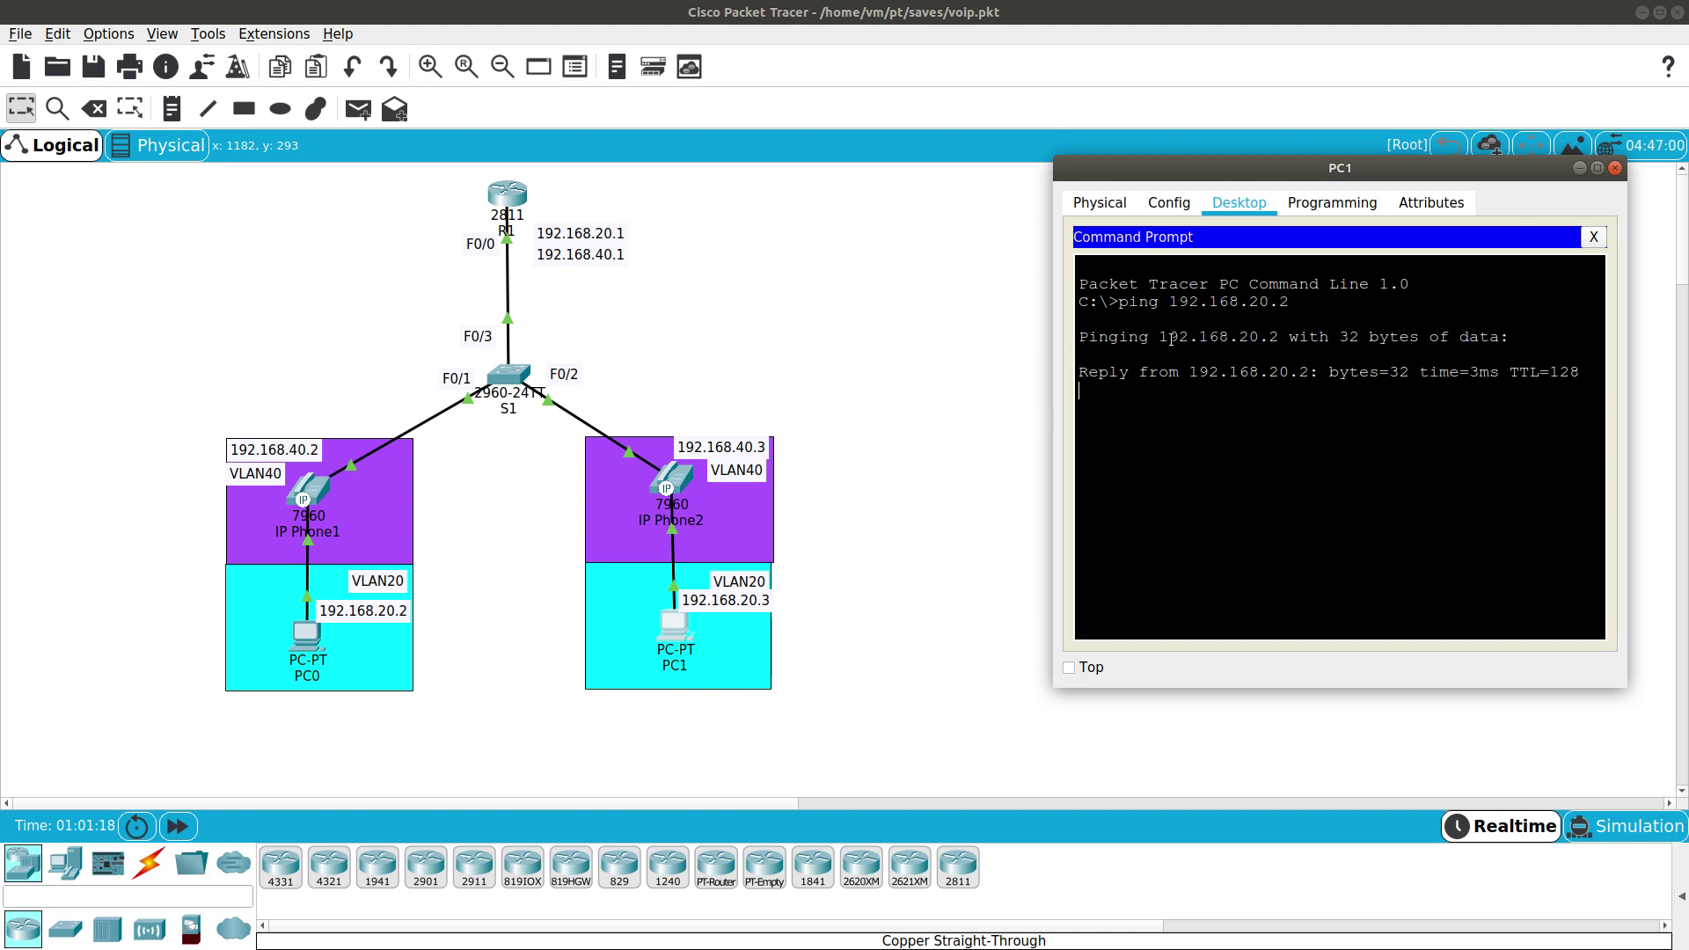
triple_click(1193, 372)
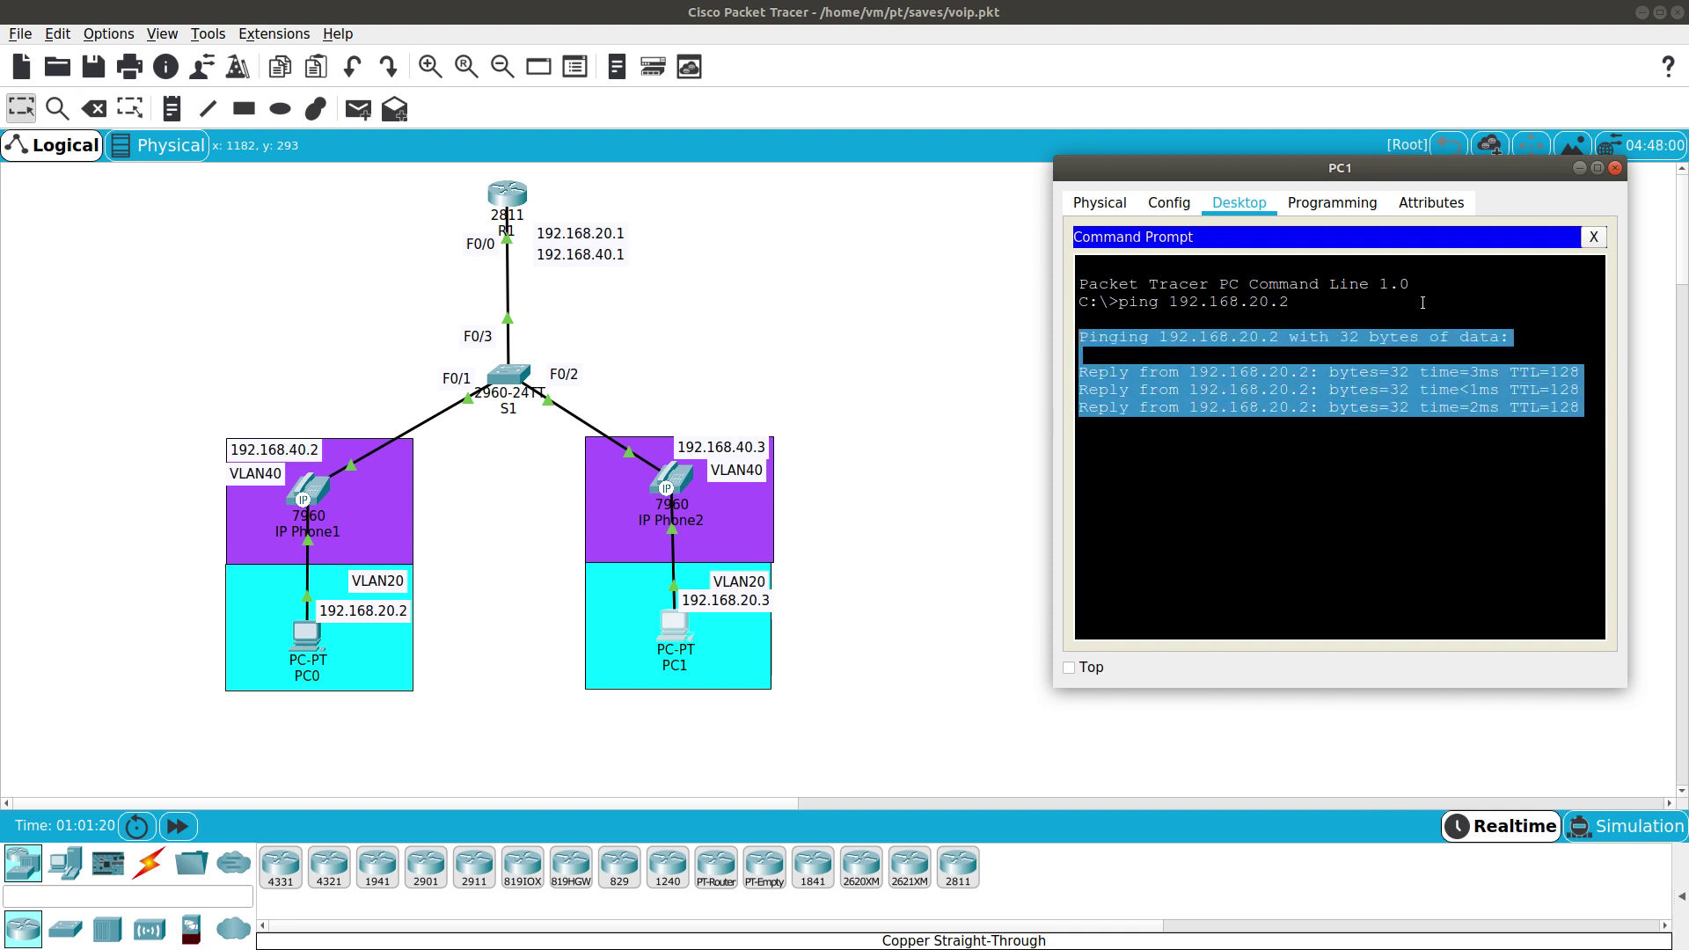
left_click(1593, 236)
left_click(1615, 168)
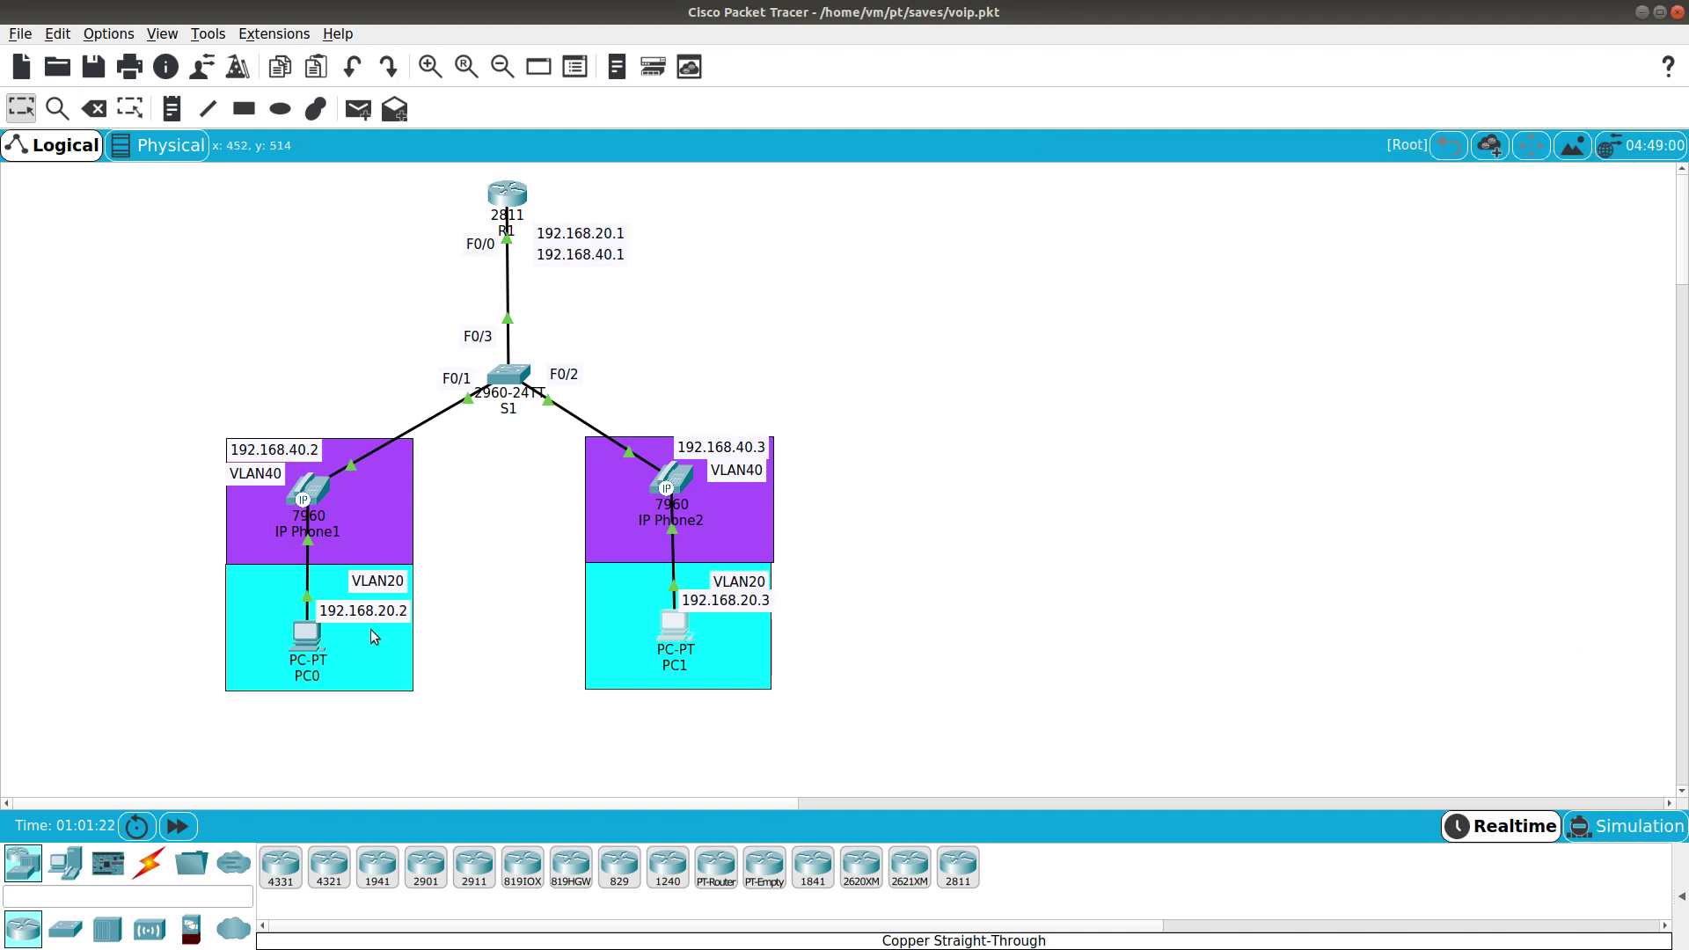
From PC0's command prompt, ping PC1 at 192.168.20.3.
left_click(308, 638)
left_click_drag(916, 217, 1351, 167)
left_click(1363, 269)
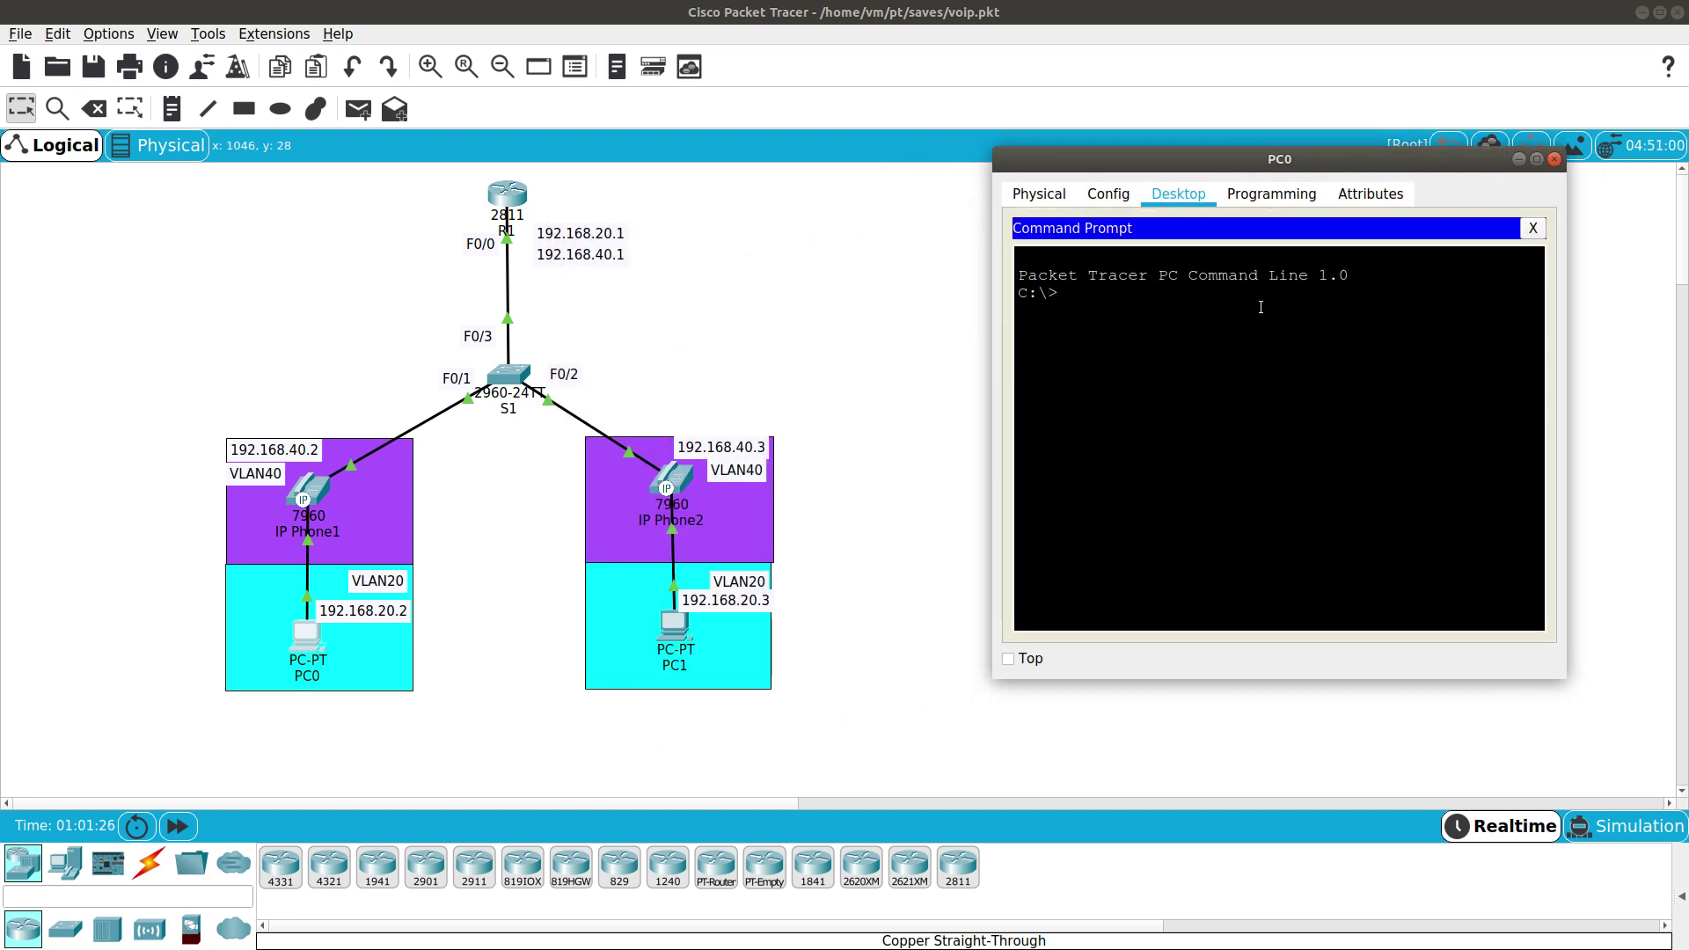
type("ping 192.168.20.3")
key("Return")
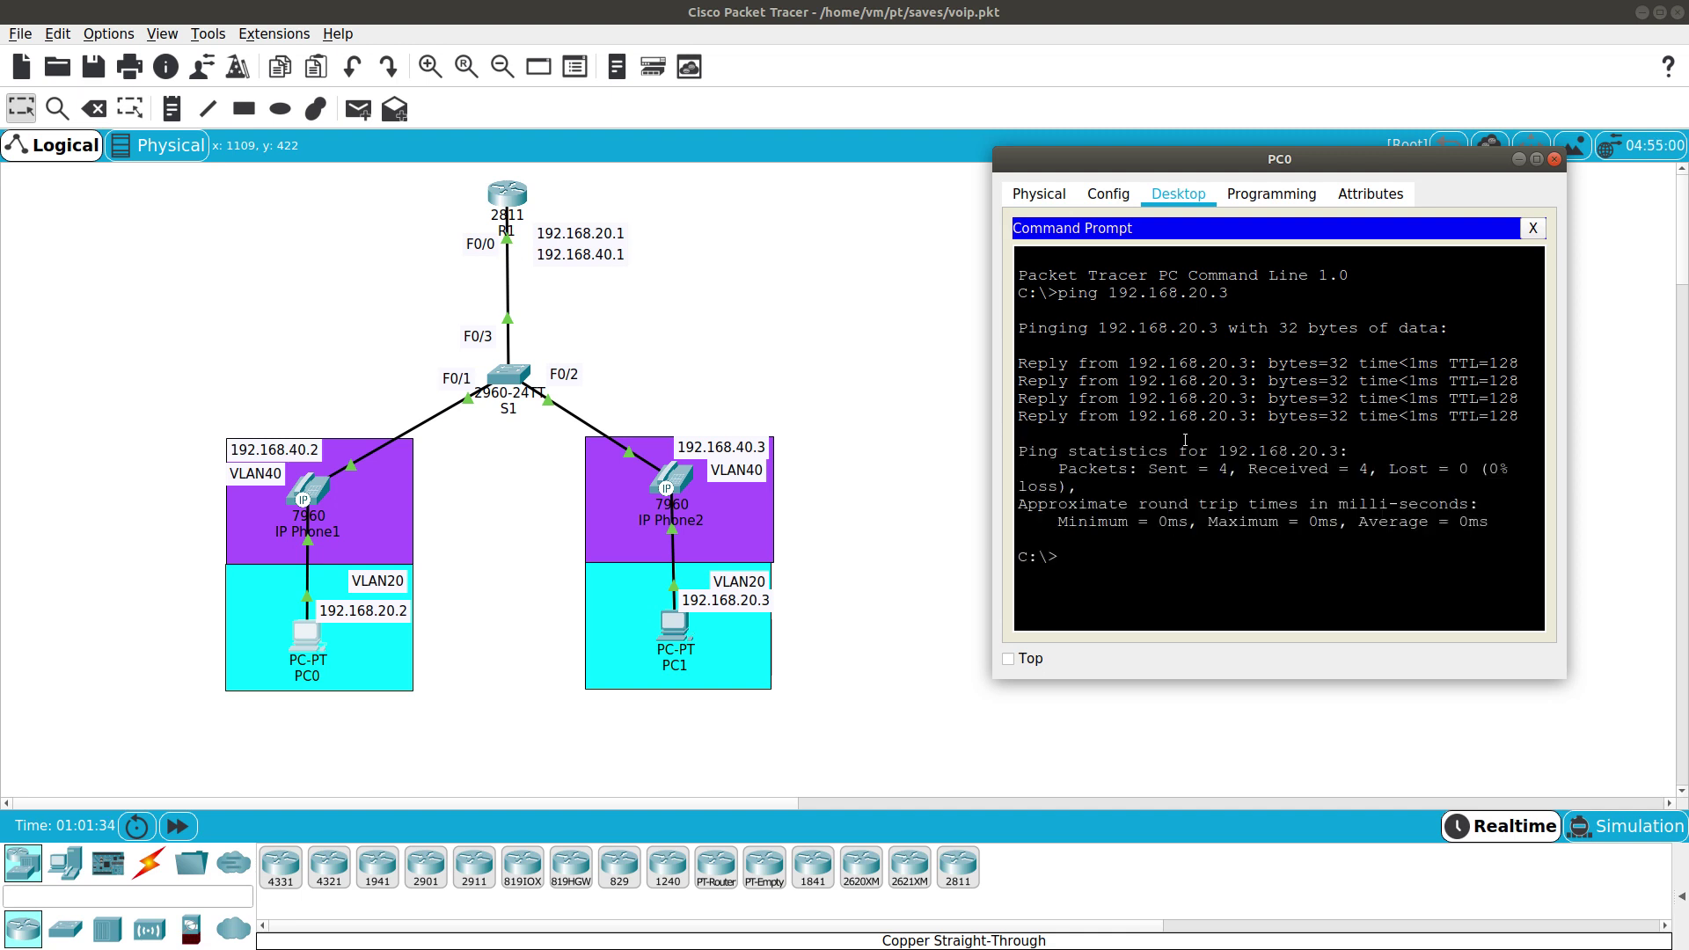
Ping the phones at 192.168.40.2 and 192.168.40.3, then close PC0's prompt and window.
type("ping 192.168.40.2")
key("Return")
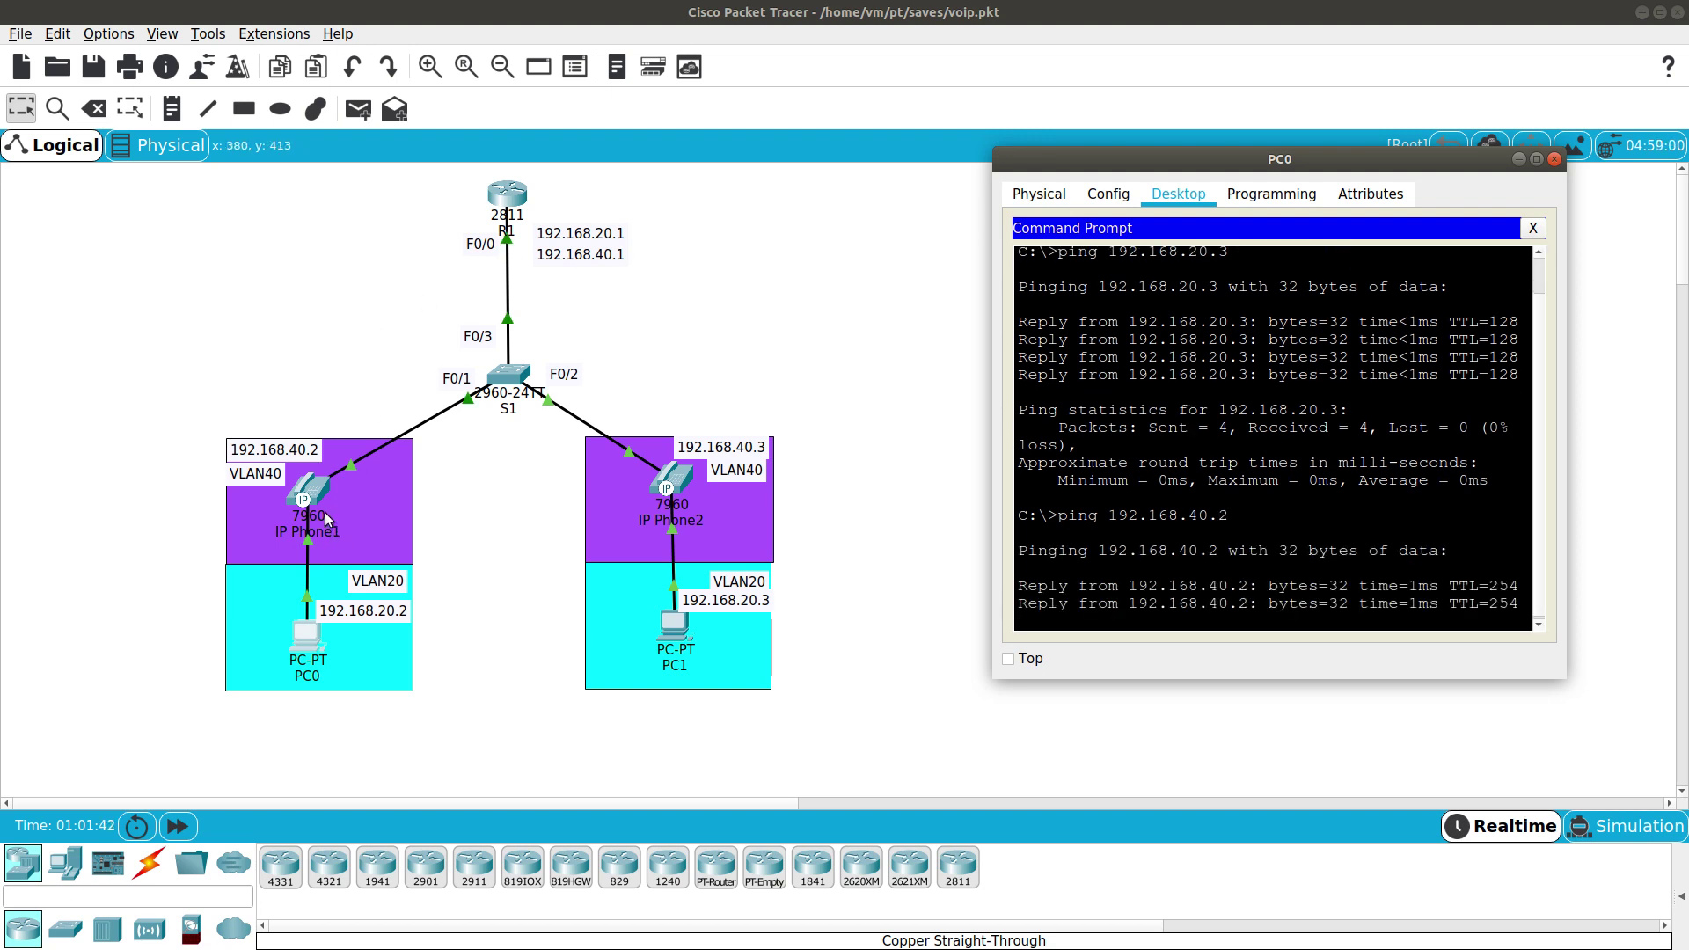
key("Up")
key("BackSpace")
type("3")
key("Return")
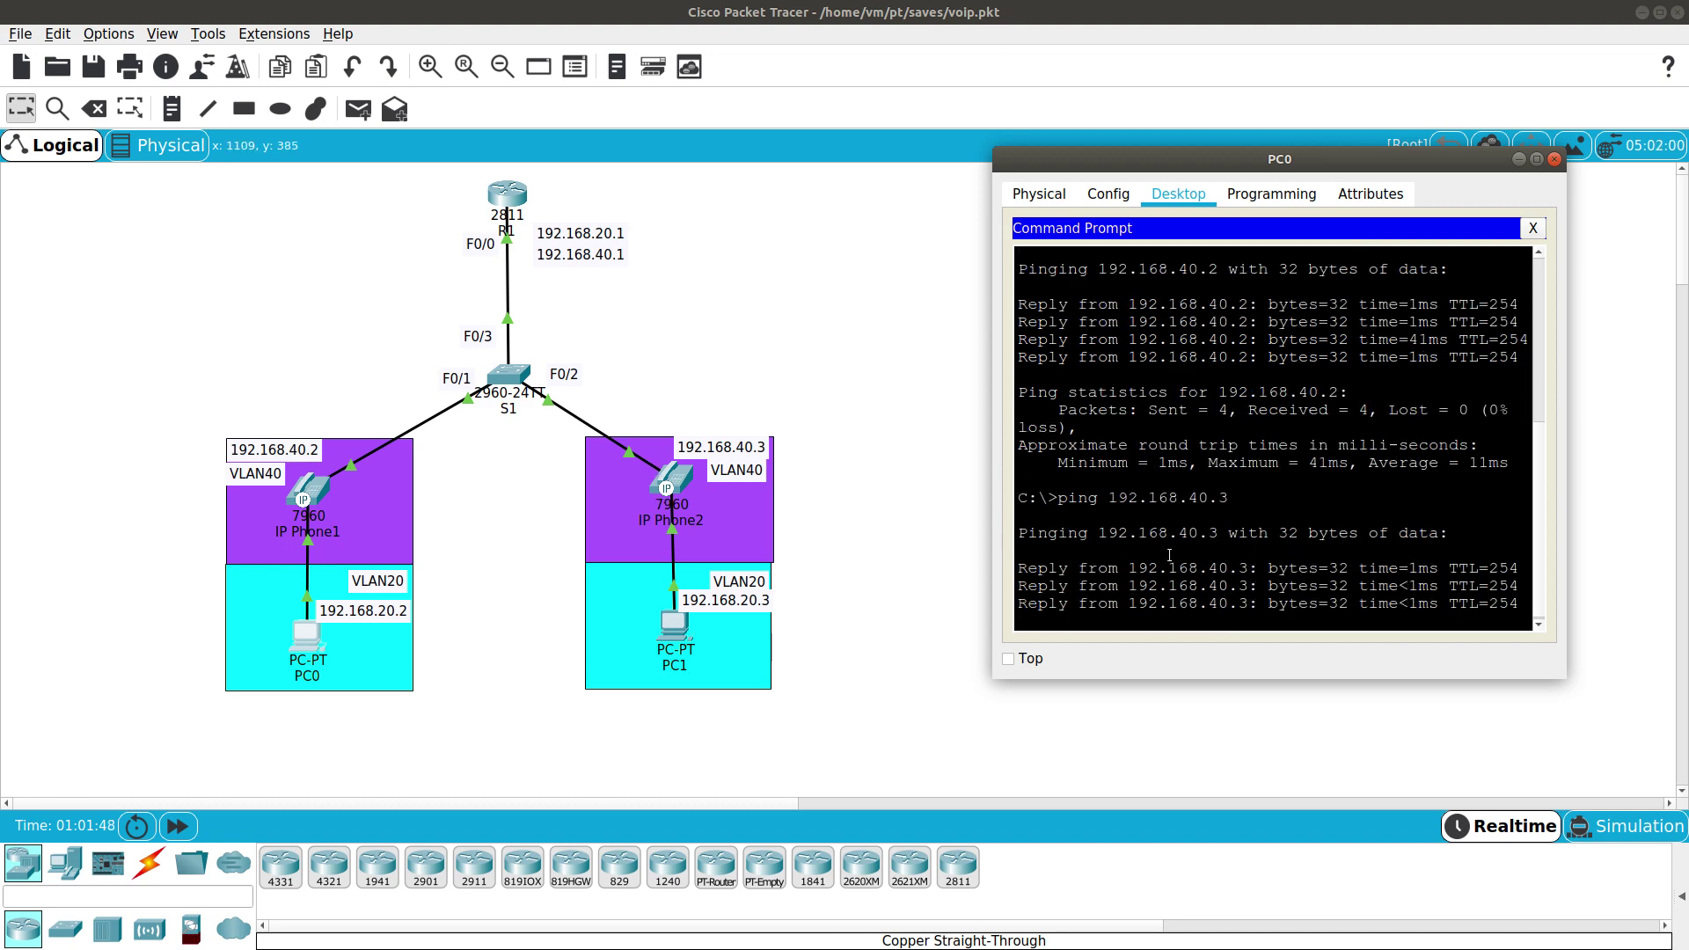
left_click(1533, 229)
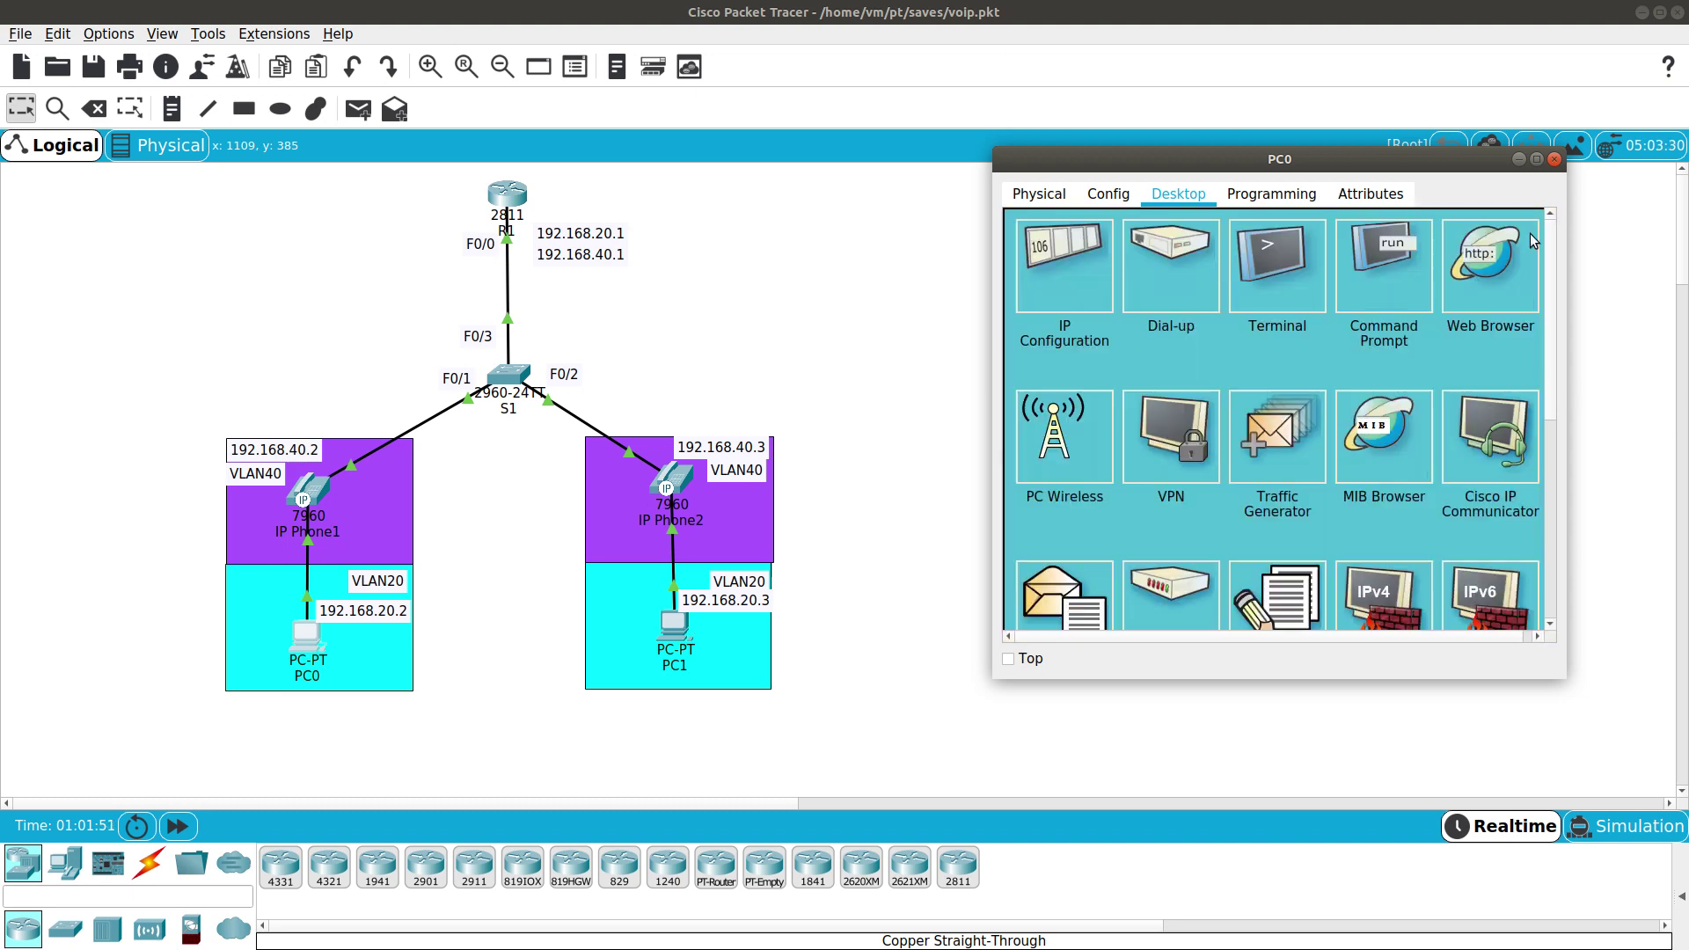
left_click(1554, 159)
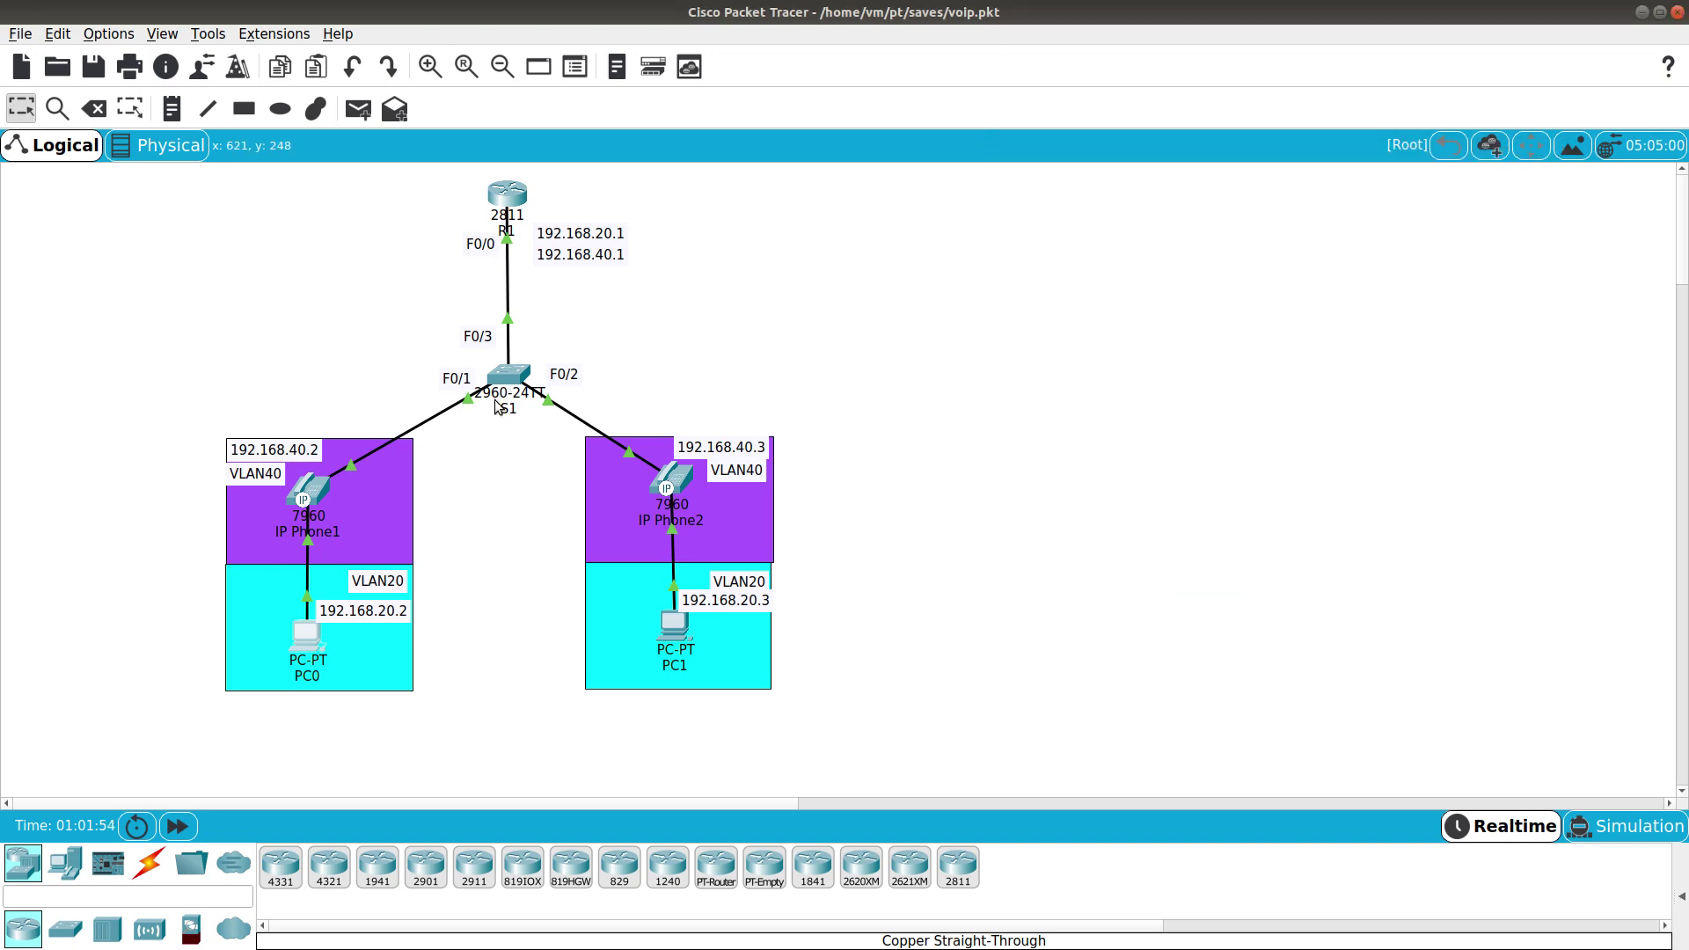
Bring the full-screen Firefox Twitter profile forward and highlight the account handle.
mouse_move(500, 398)
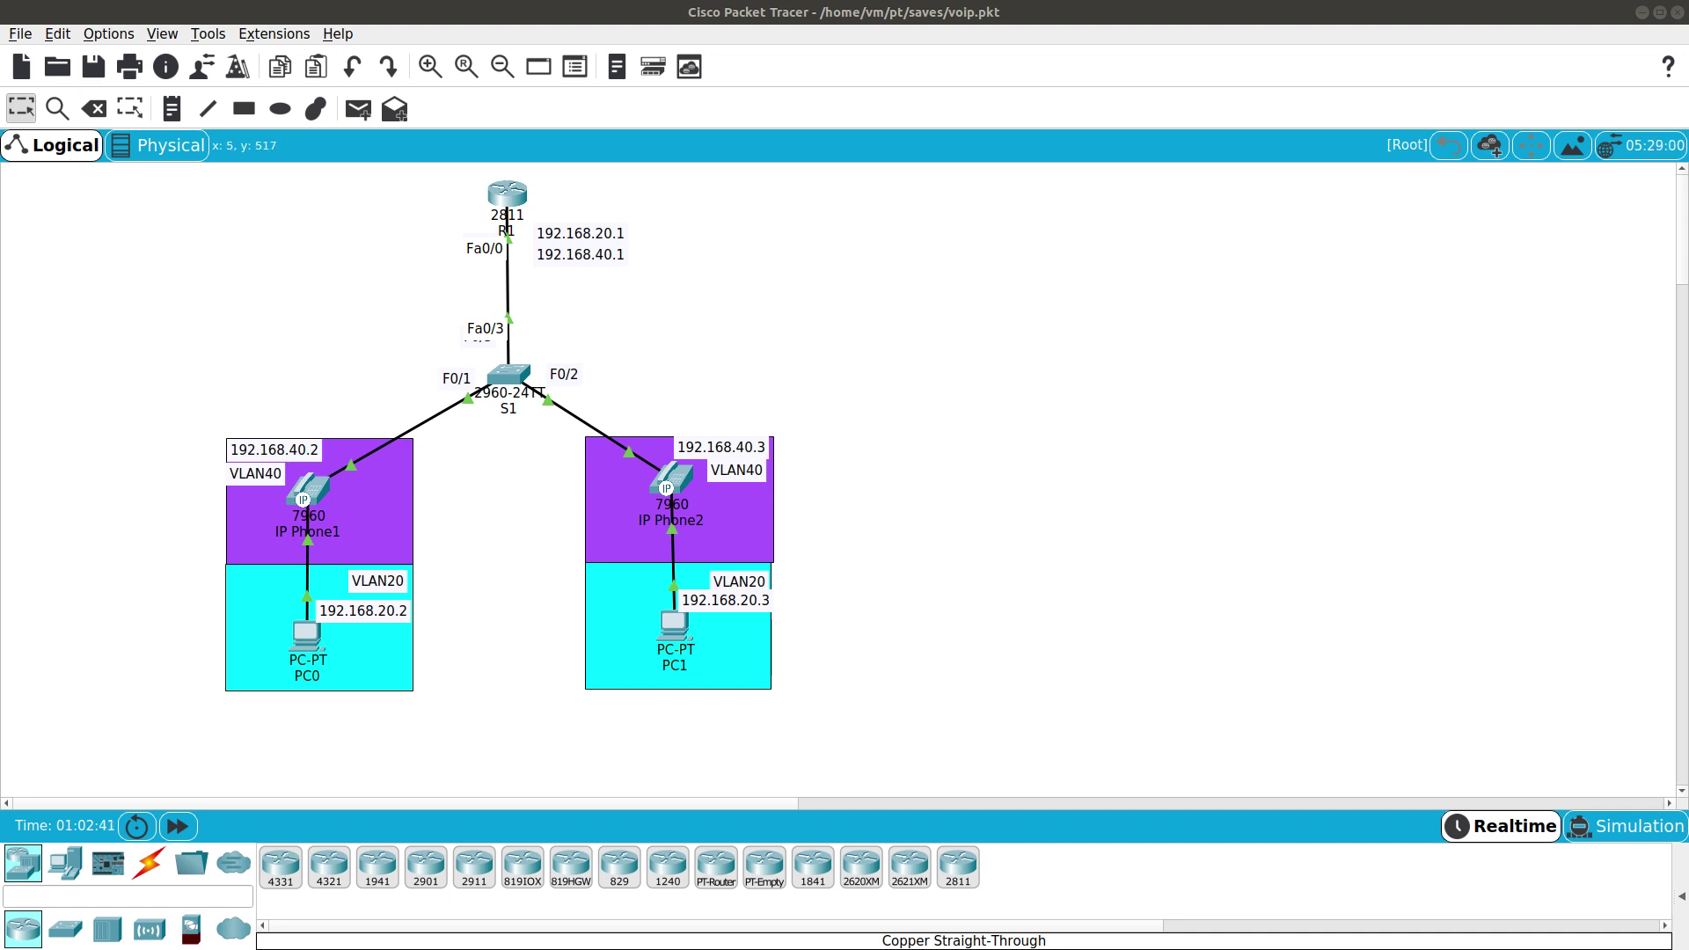
key("alt+Tab")
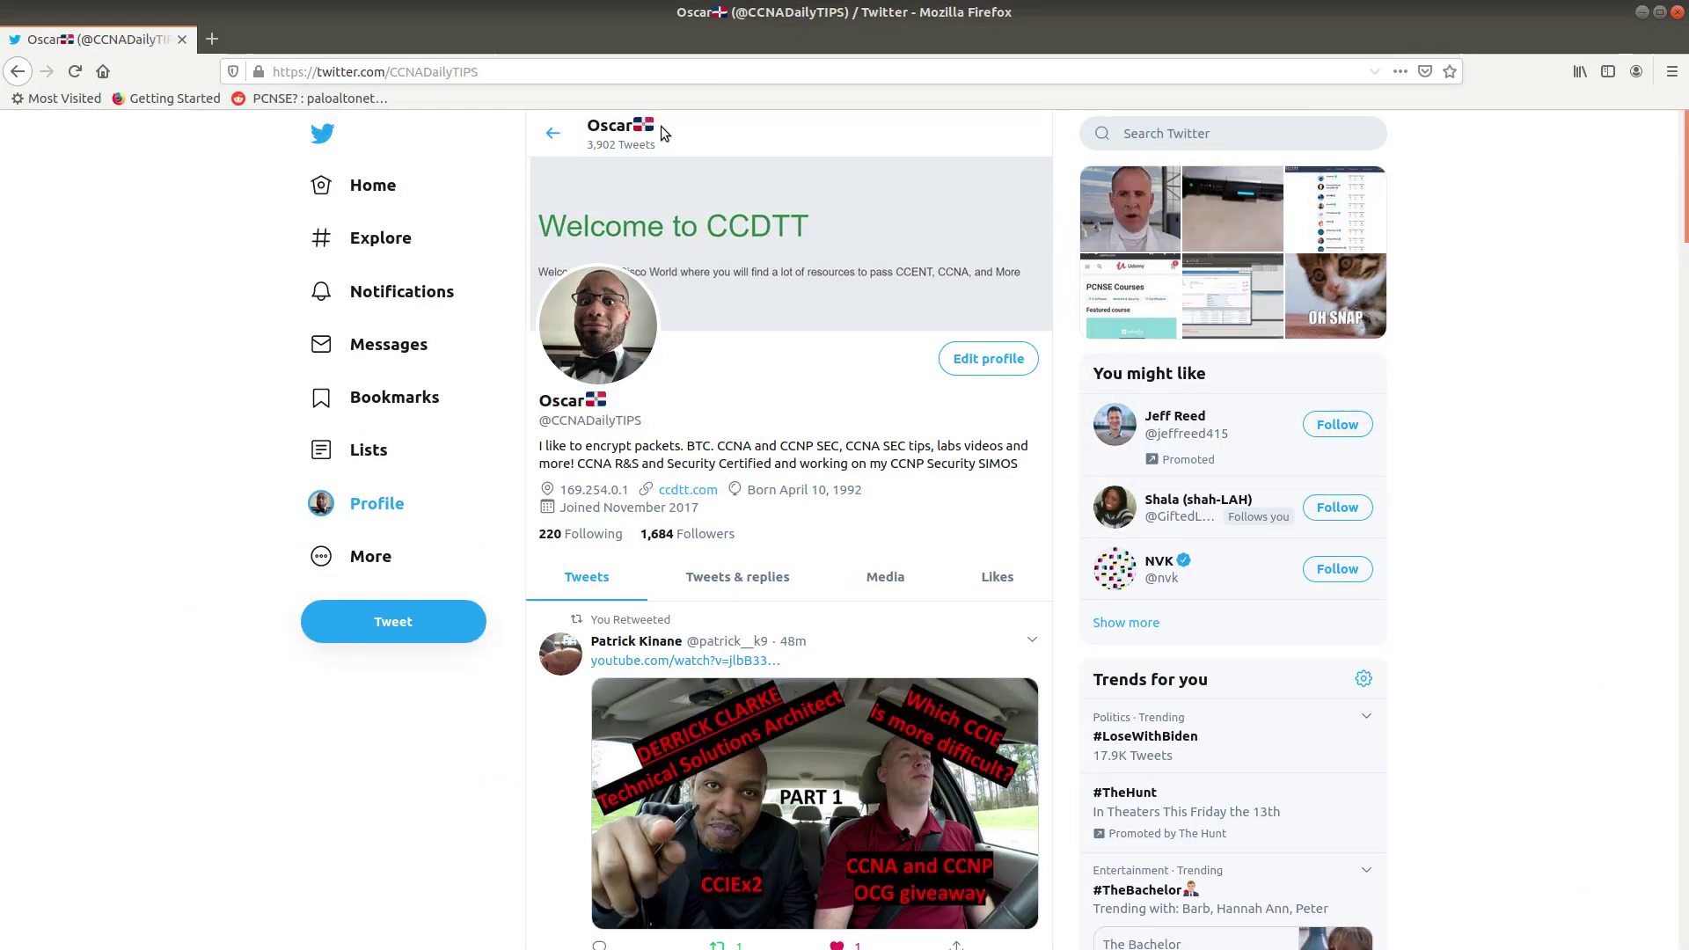
left_click_drag(640, 421, 540, 419)
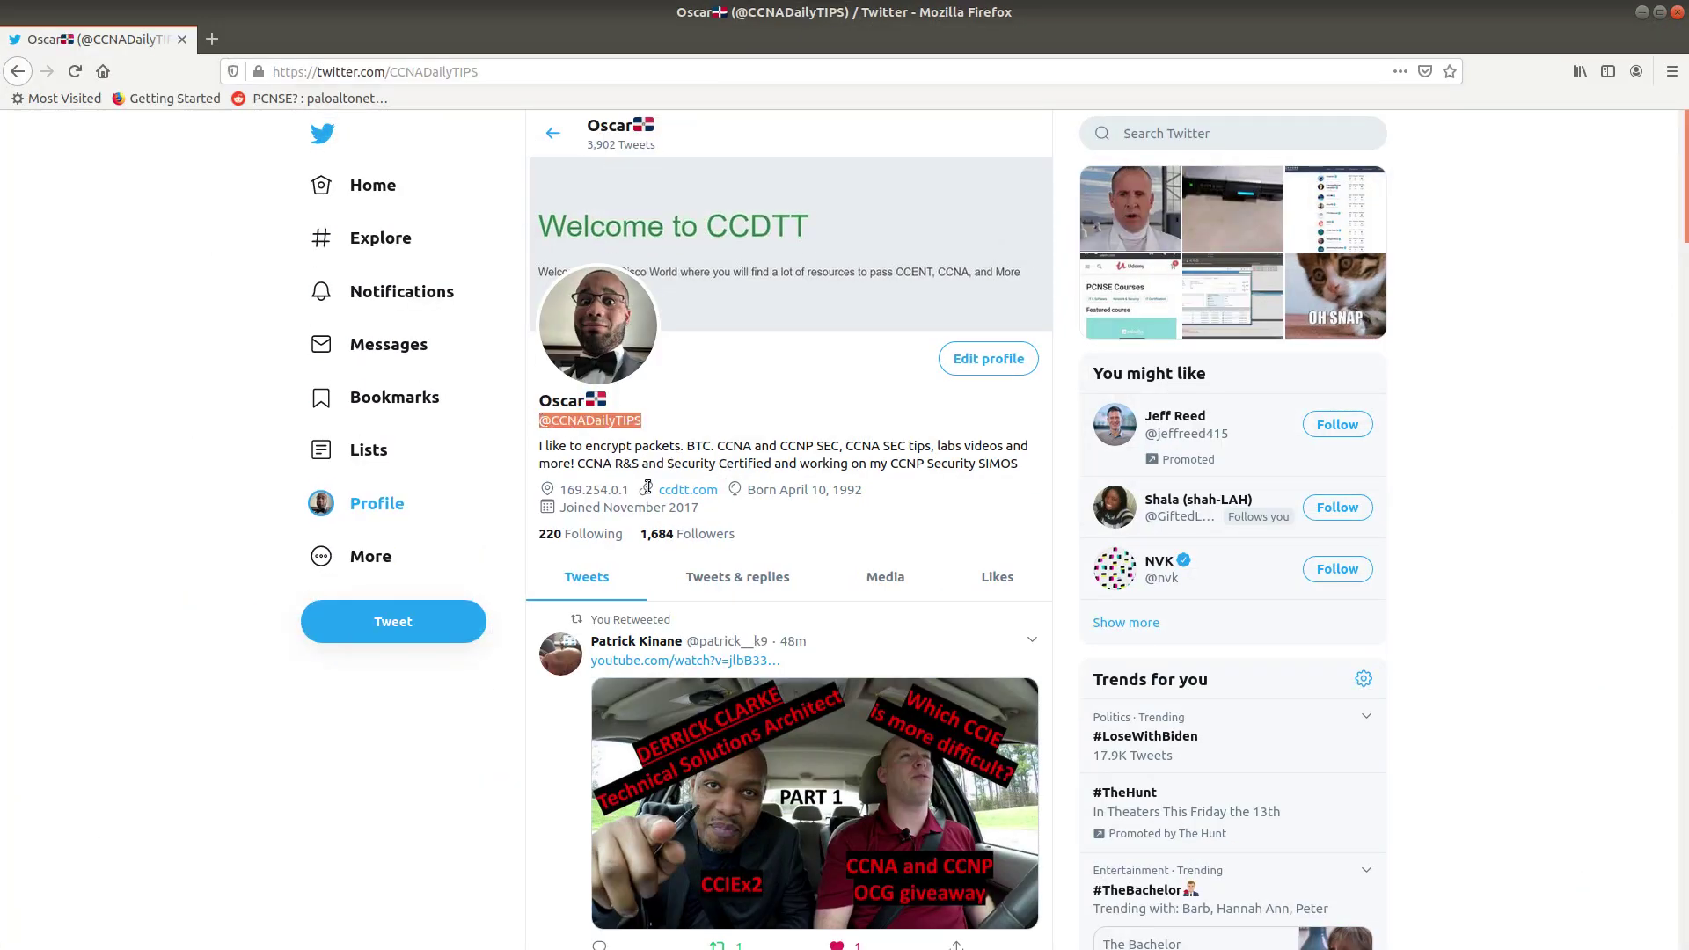